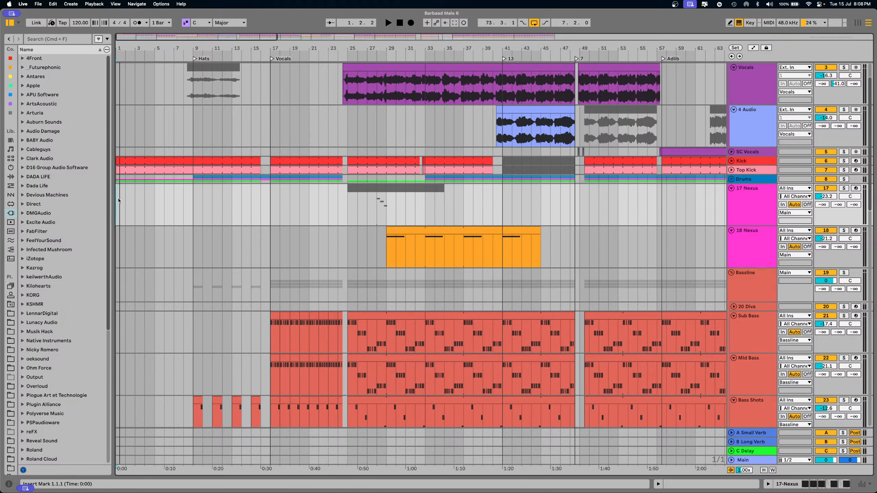
# - Play the arrangement from the start, examine the Atmos pads and Pitch tracks around the Hats section, and set the insert position at bar 12
pyautogui.press('space')
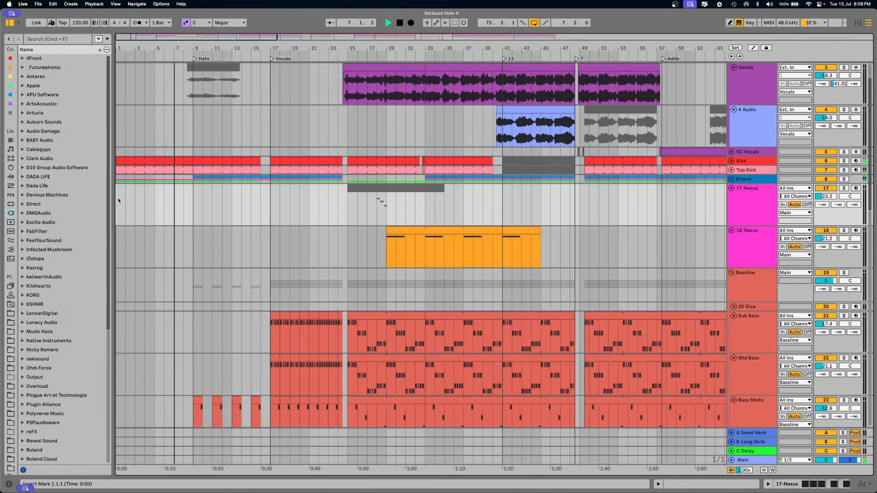
pyautogui.scroll(-10, 223, 340)
pyautogui.scroll(-10, 224, 340)
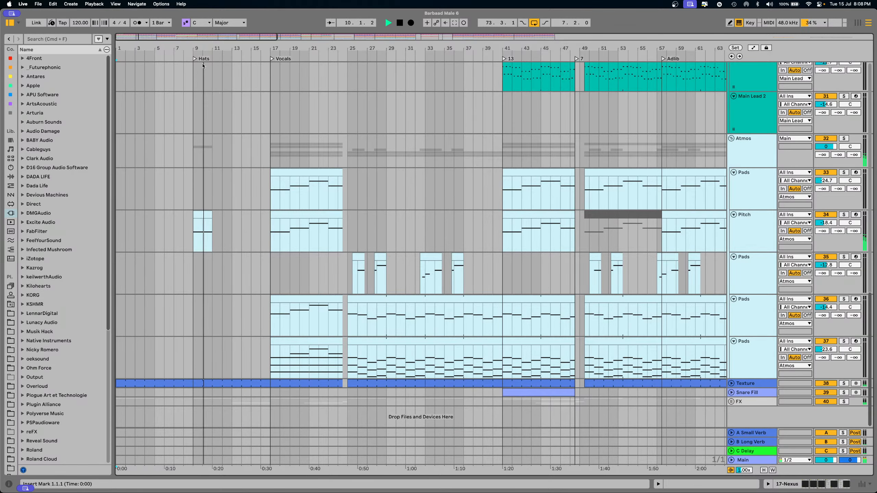
pyautogui.moveTo(201, 51); pyautogui.dragTo(236, 103)
pyautogui.press('space')
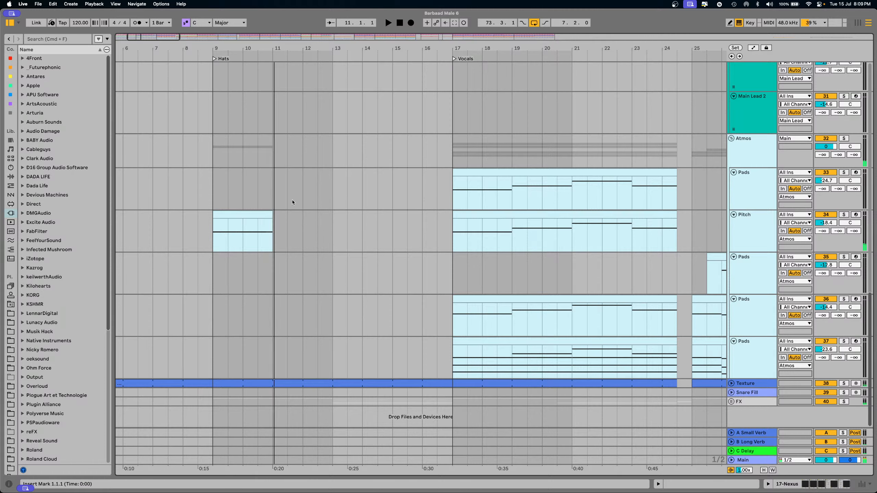
pyautogui.click(308, 244)
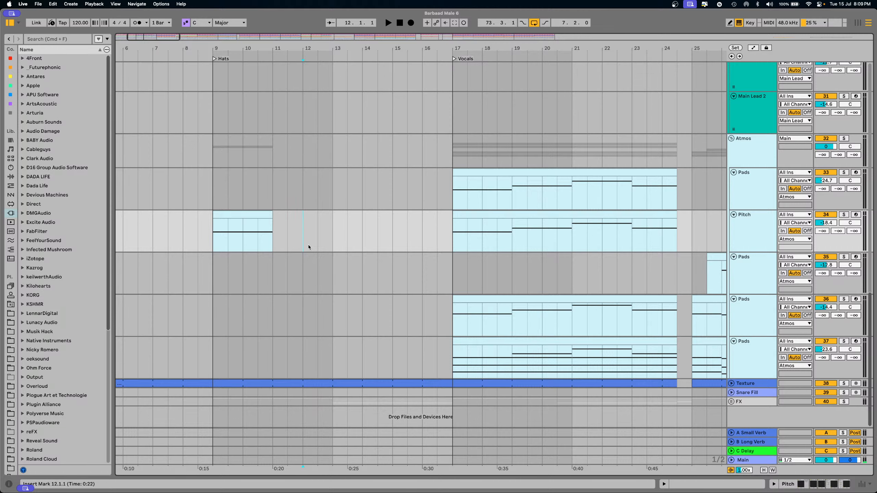
# - Solo the Arps track, play its first clip from bar 1 and show the track's device chain
pyautogui.scroll(12, 286, 347)
pyautogui.scroll(-4, 284, 342)
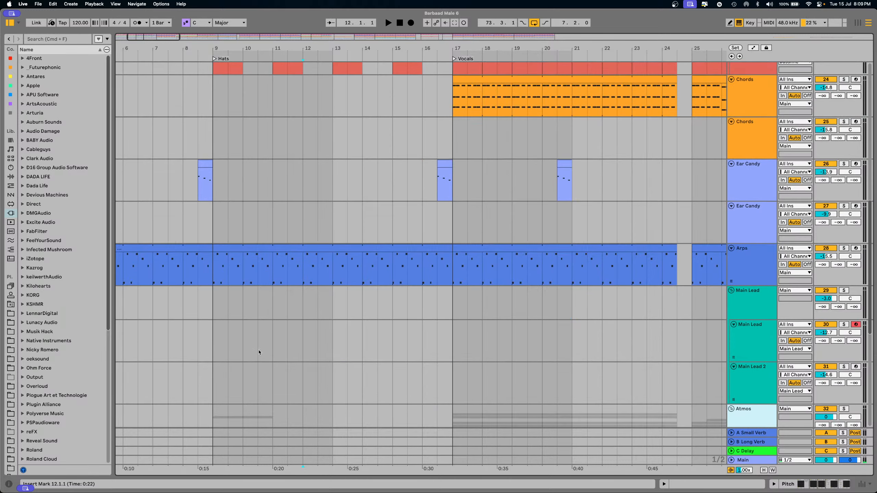
pyautogui.click(207, 249)
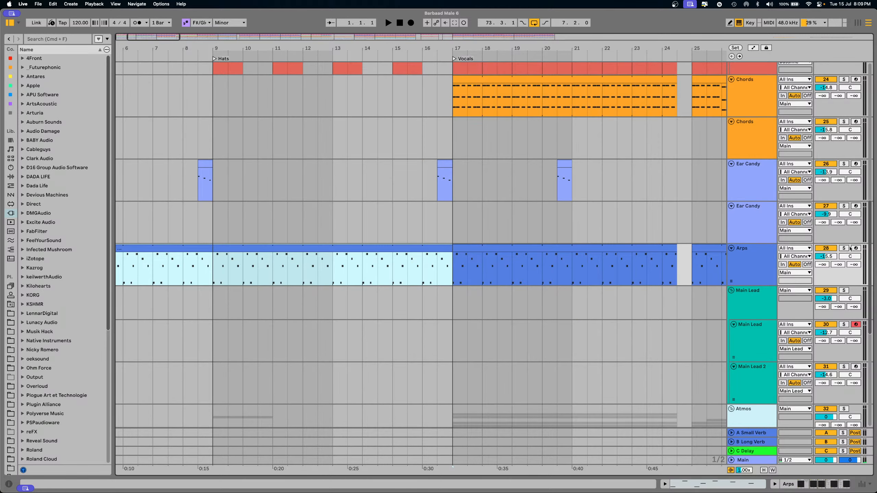
pyautogui.click(843, 248)
pyautogui.press('space')
pyautogui.click(757, 261)
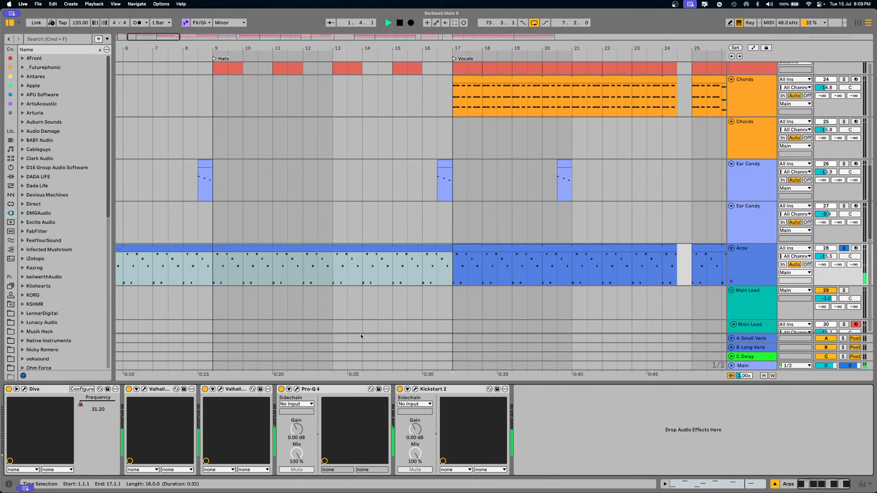
# - Examine the Pro-Q 4 filter curve on the Arps track during playback, then close the plug-in window
pyautogui.click(297, 390)
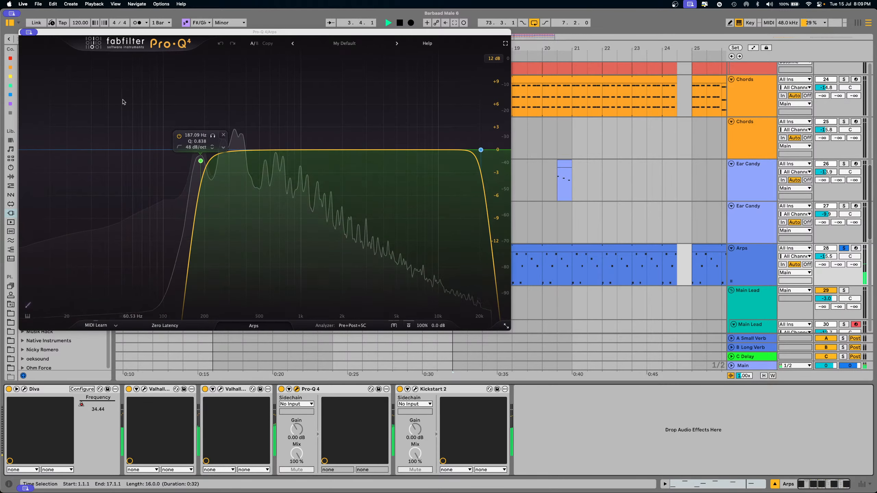
pyautogui.moveTo(52, 34); pyautogui.dragTo(269, 140)
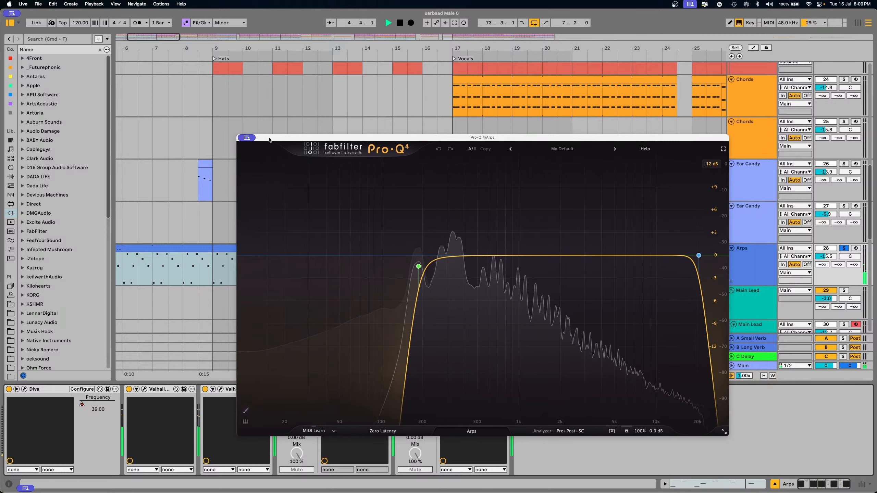
pyautogui.moveTo(241, 138)
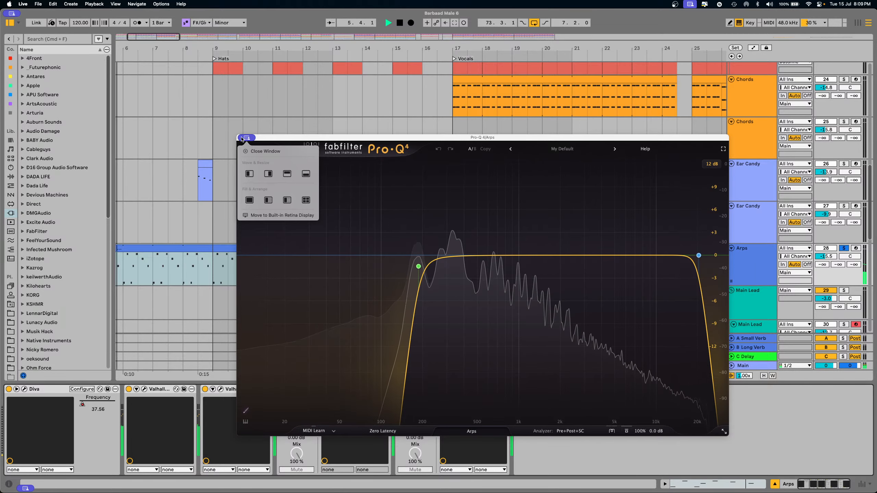
pyautogui.click(265, 151)
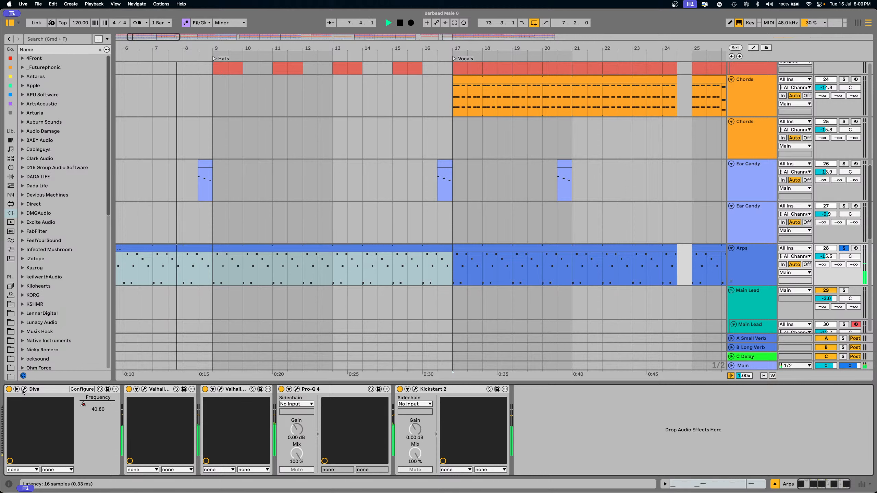
# - Select the Arps part from bar 17 up to 24.3 and listen to it soloed
pyautogui.click(453, 270)
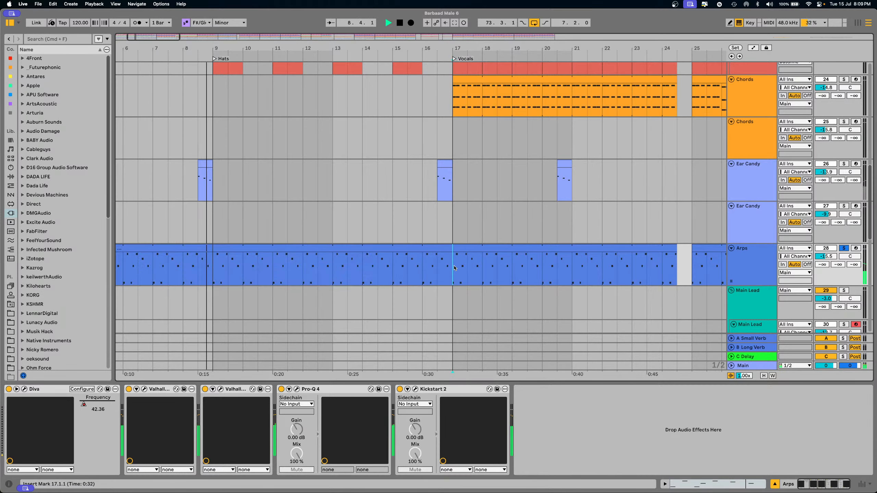
pyautogui.moveTo(453, 270); pyautogui.dragTo(675, 271)
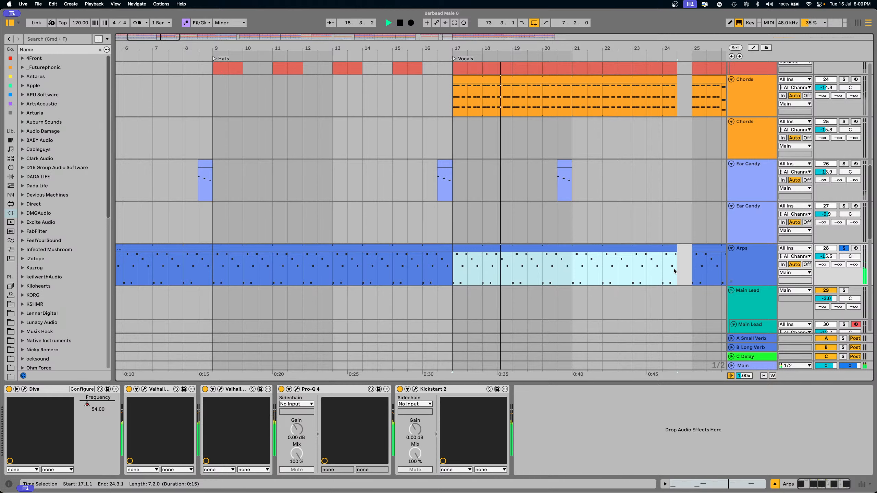
pyautogui.press('space')
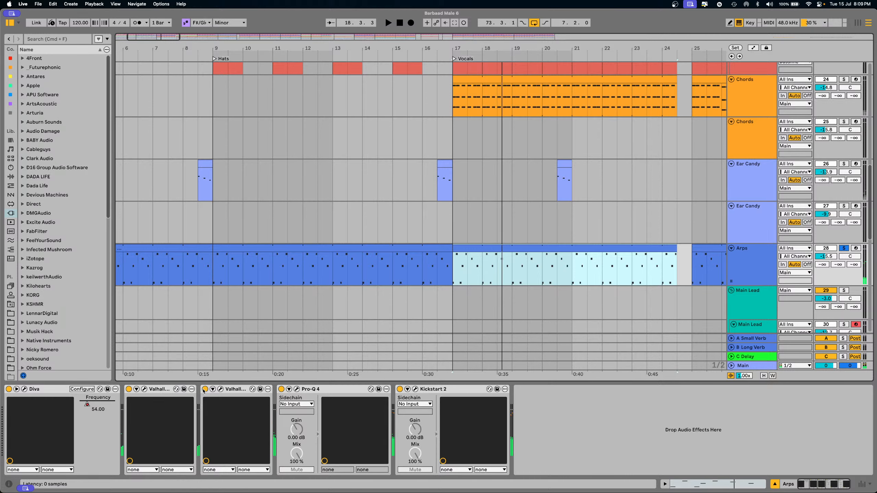
# - Audition the Arps from bar 17 with the first Valhalla effect bypassed, then re-enable the effect
pyautogui.click(128, 389)
pyautogui.press('space')
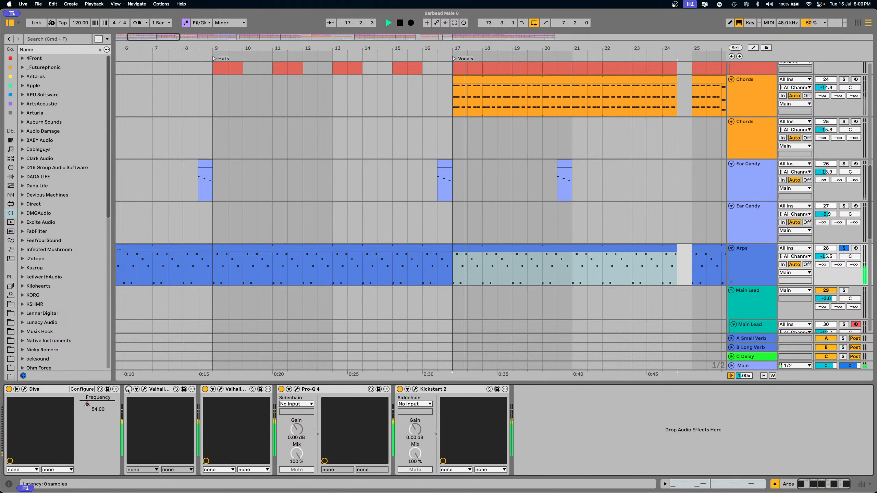
pyautogui.click(128, 390)
# - Open ValhallaDelay on the Arps track, set its delay time to a dotted 1/8 and play the part
pyautogui.click(145, 389)
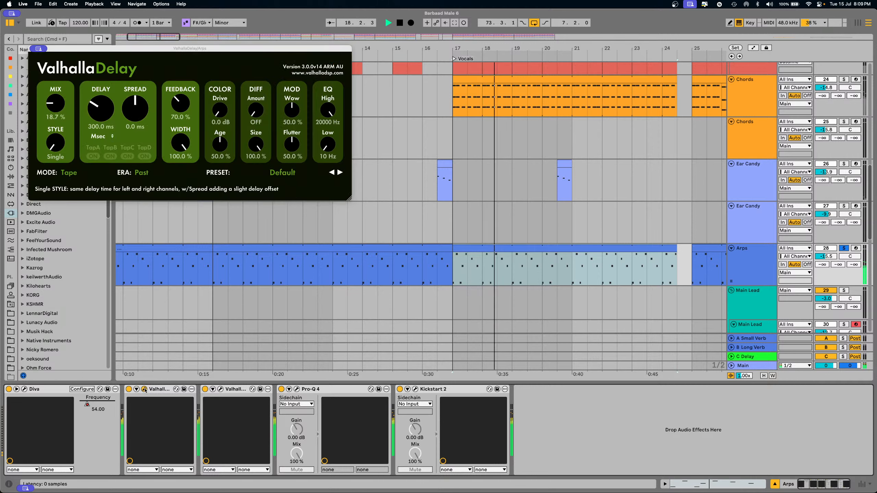
pyautogui.moveTo(100, 111); pyautogui.dragTo(100, 94)
pyautogui.press('space')
pyautogui.click(100, 136)
pyautogui.click(107, 162)
pyautogui.press('space')
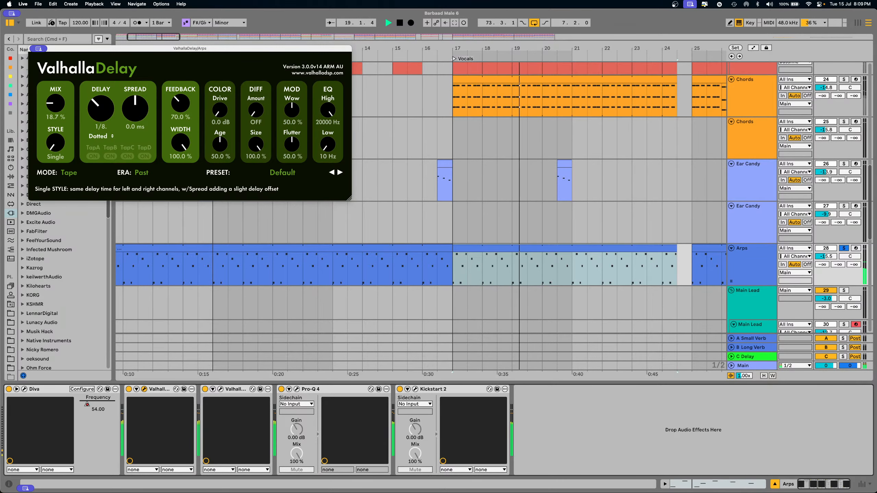
# - Stop playback, take the Arps track out of solo and play the full mix from bar 17
pyautogui.press('space')
pyautogui.press('super+Tab')
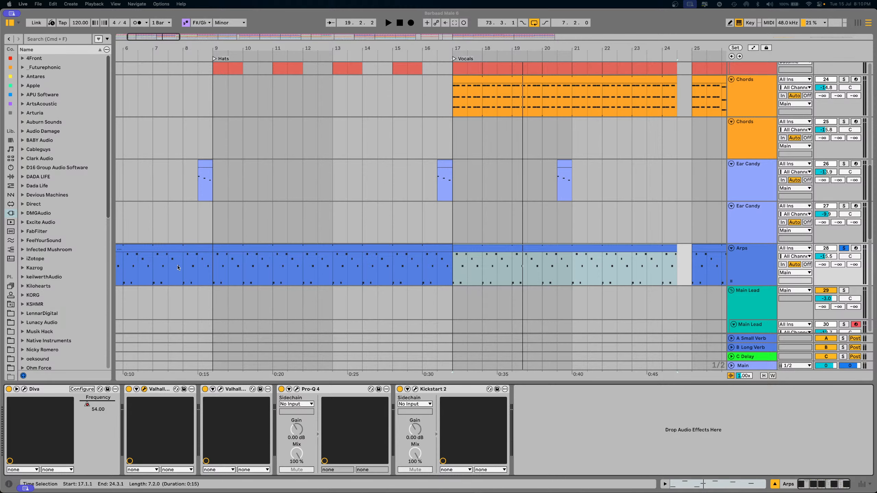
pyautogui.click(200, 265)
pyautogui.click(200, 265)
pyautogui.press('space')
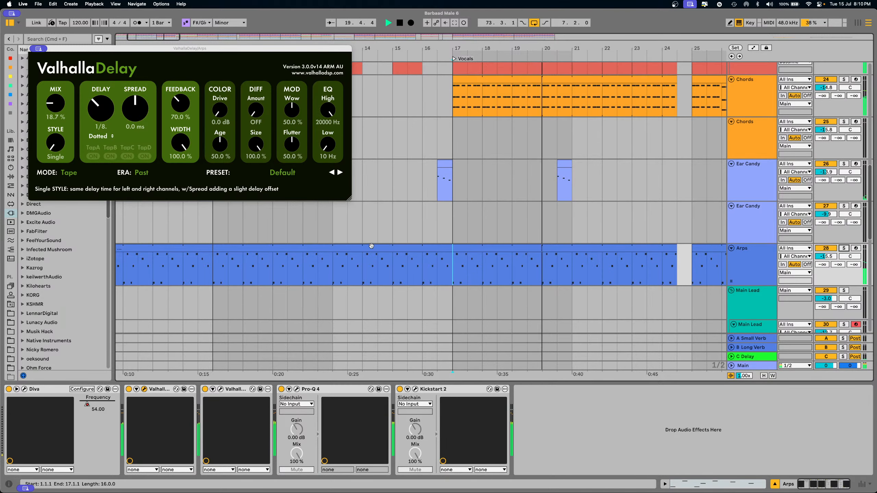
# - Review the upper tracks of the arrangement during playback and set the insert position at bar 24 on the Vocals track
pyautogui.scroll(5, 576, 247)
pyautogui.scroll(8, 575, 247)
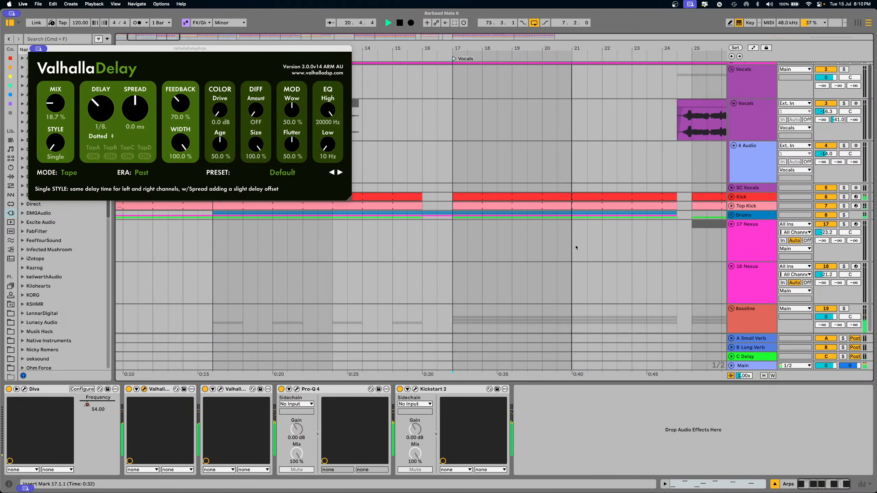
pyautogui.hscroll(4, 576, 245)
pyautogui.press('-')
pyautogui.press('-')
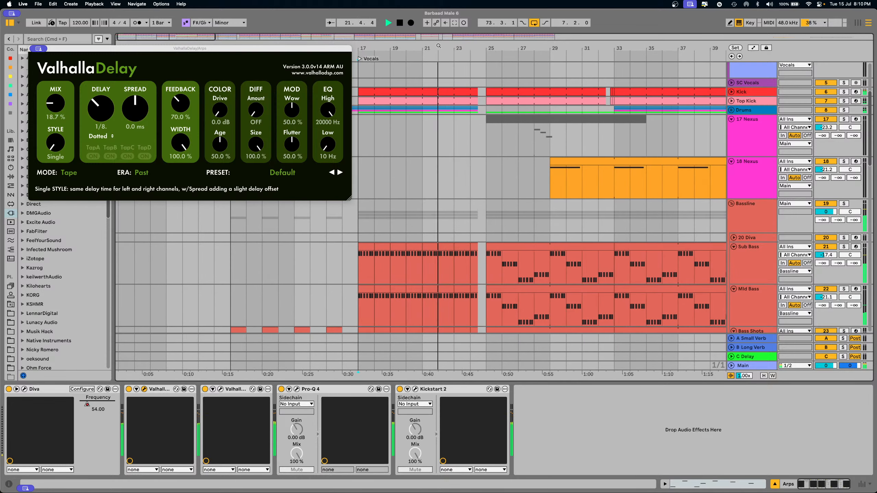
pyautogui.scroll(6, 478, 172)
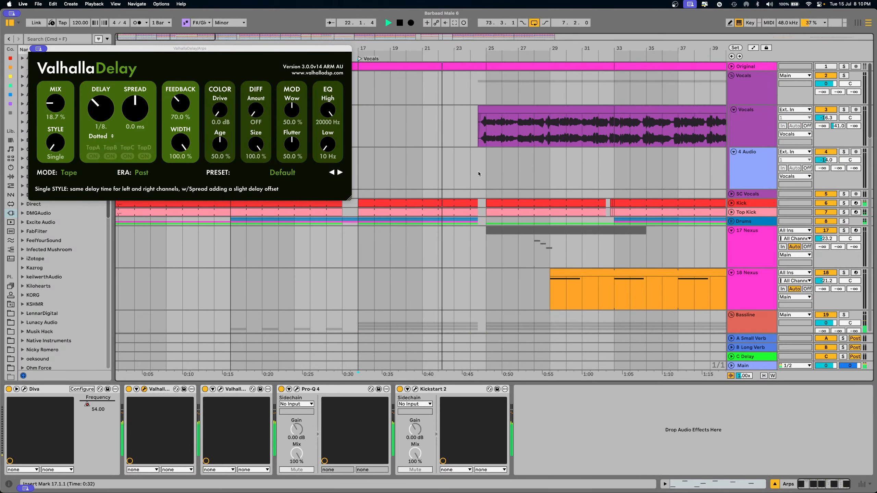
pyautogui.click(469, 143)
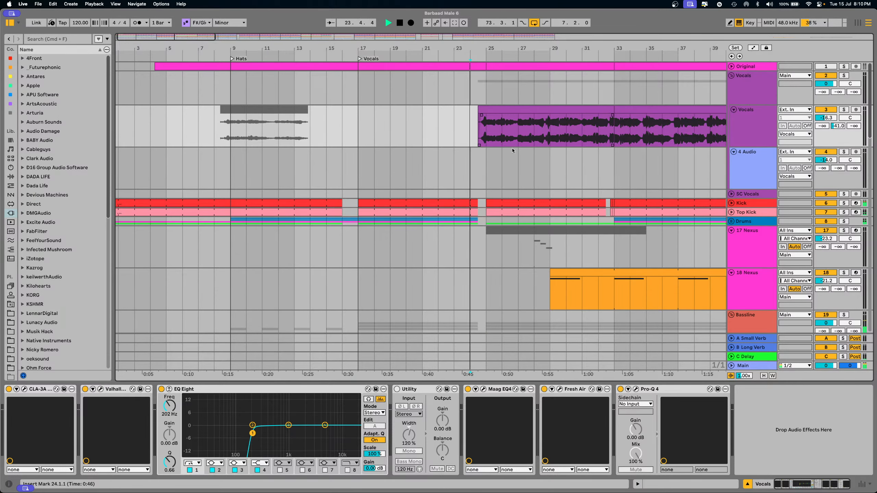
# - Solo the first Chords track, play it from bar 22 and display its Diva Frequency automation
pyautogui.scroll(-10, 501, 88)
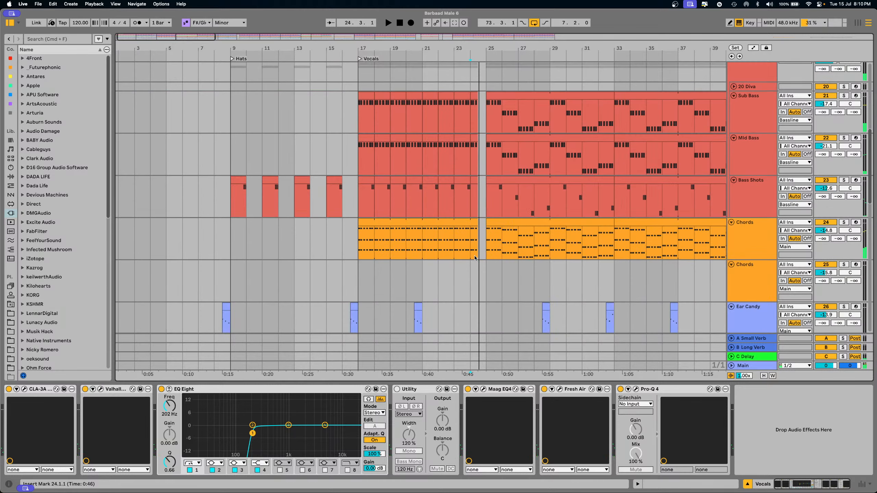
pyautogui.click(453, 242)
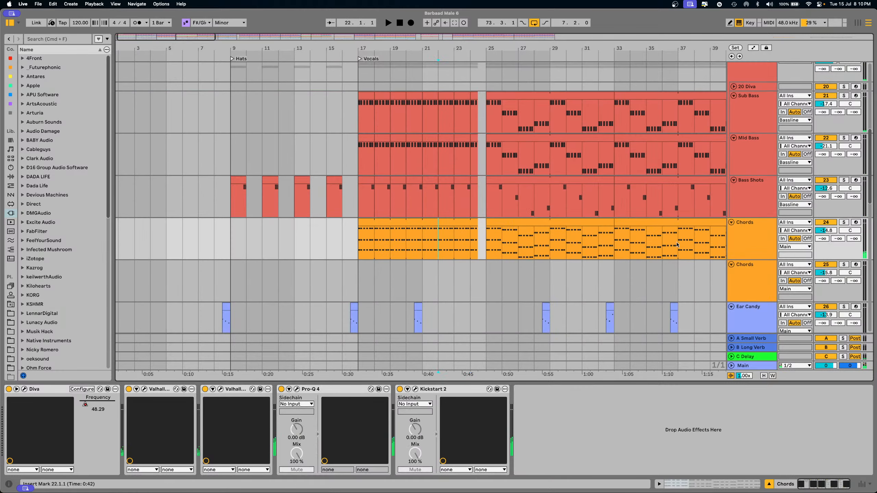
pyautogui.click(844, 223)
pyautogui.press('space')
pyautogui.press('a')
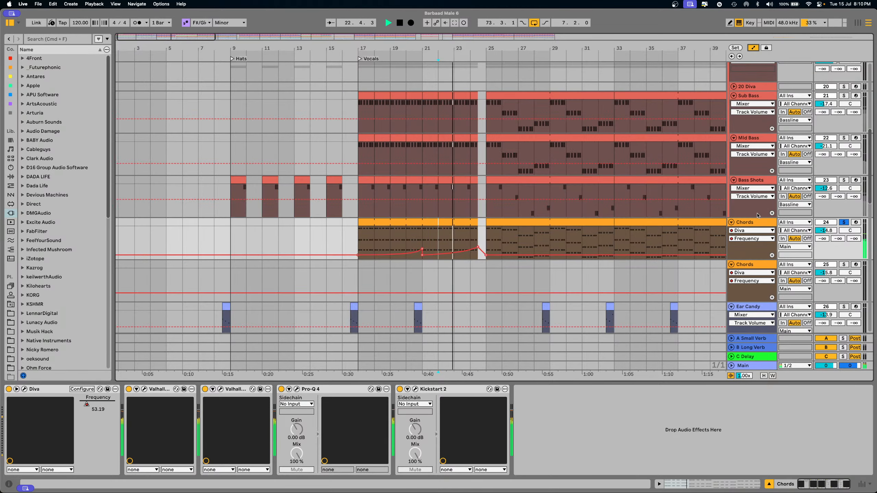
# - Set the Chords track's Diva Frequency automation point at 24.3 to 70 and play the transition from 23.3
pyautogui.scroll(5, 488, 161)
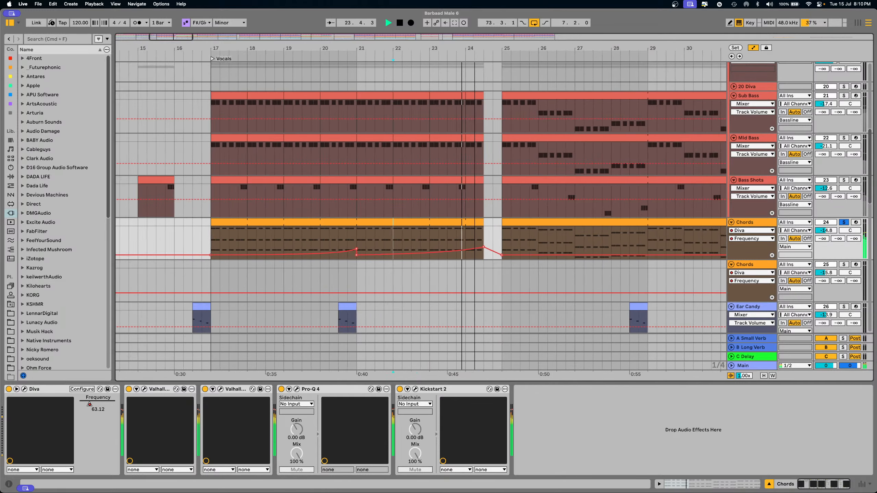
pyautogui.click(475, 239)
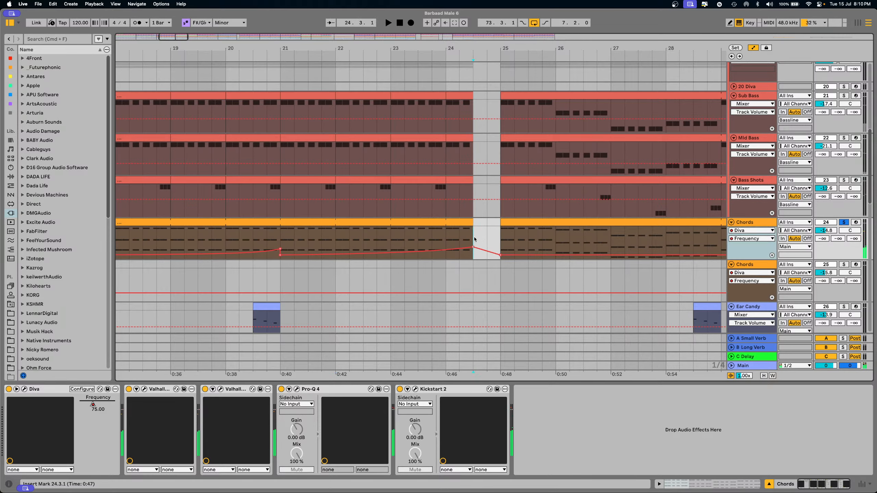
pyautogui.rightClick(472, 248)
pyautogui.click(492, 255)
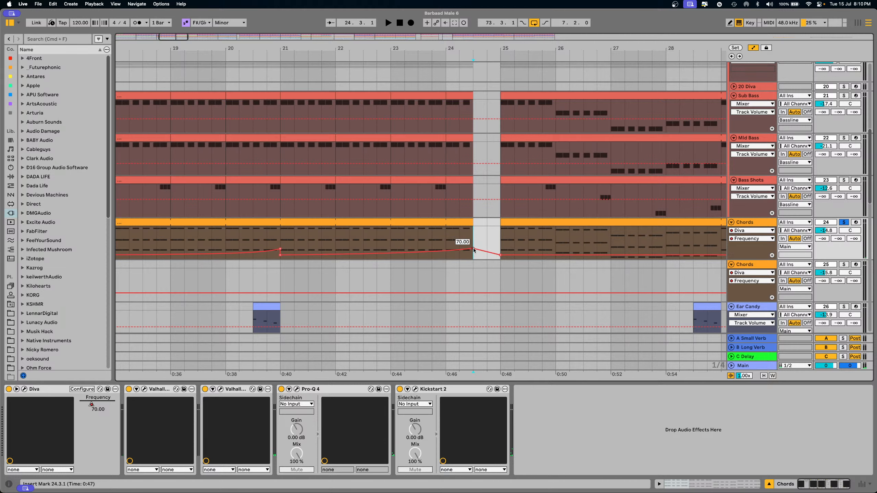
pyautogui.click(418, 243)
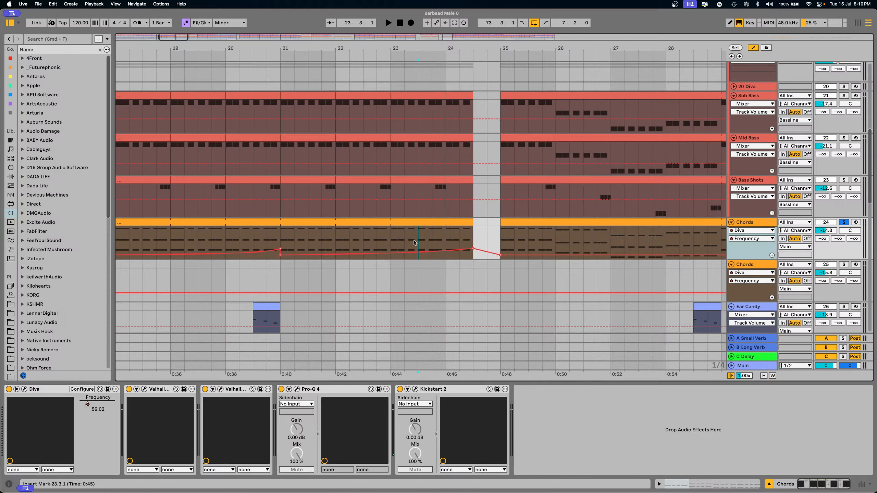
pyautogui.press('space')
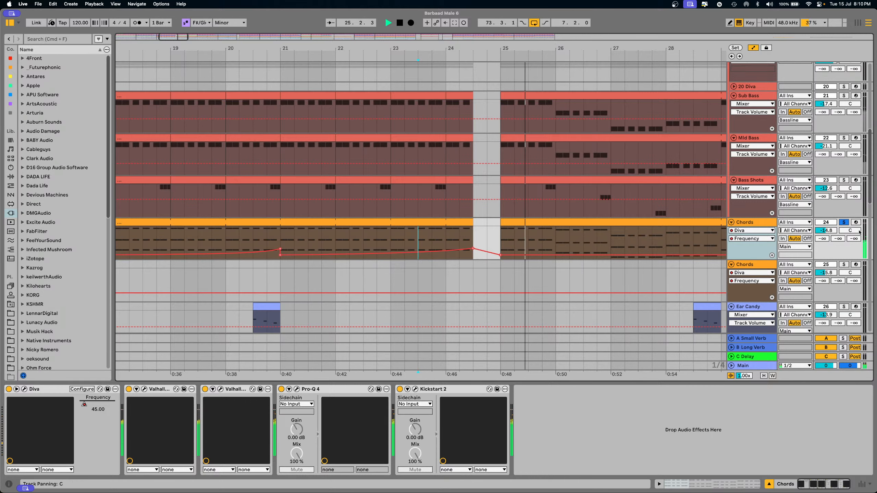
# - Take the Chords track out of solo and review the tracks from bar 25 onward with the full mix playing
pyautogui.click(844, 222)
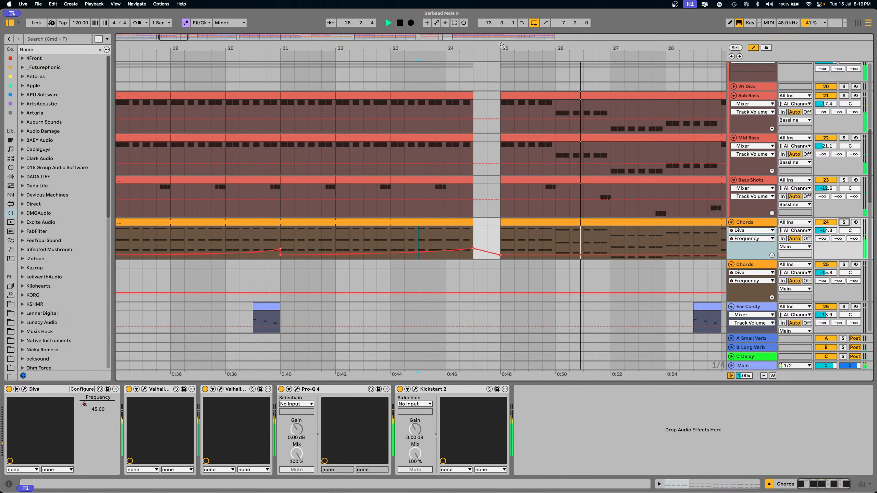
pyautogui.moveTo(501, 48); pyautogui.dragTo(275, 19)
pyautogui.scroll(-5, 388, 225)
pyautogui.scroll(-10, 388, 225)
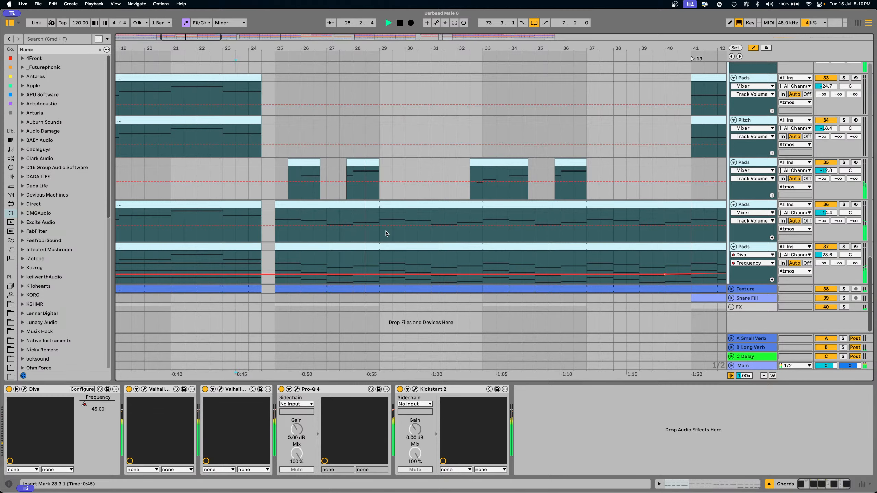
pyautogui.scroll(20, 386, 233)
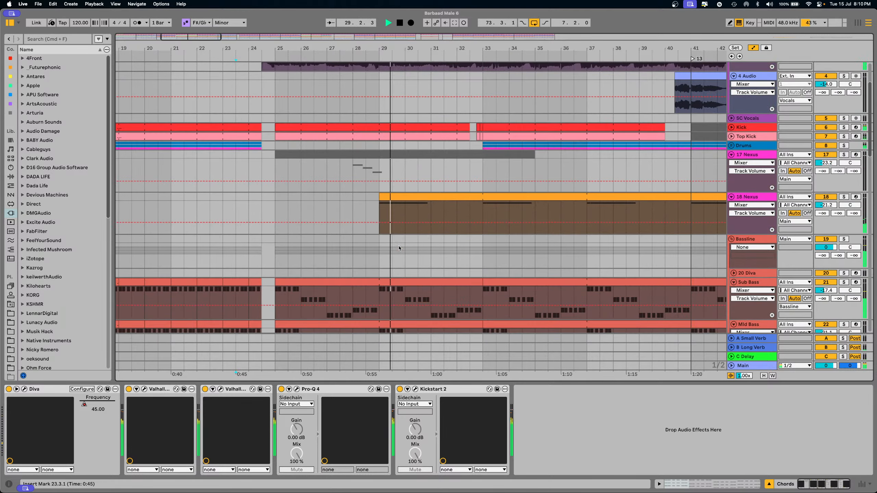
pyautogui.scroll(-20, 399, 248)
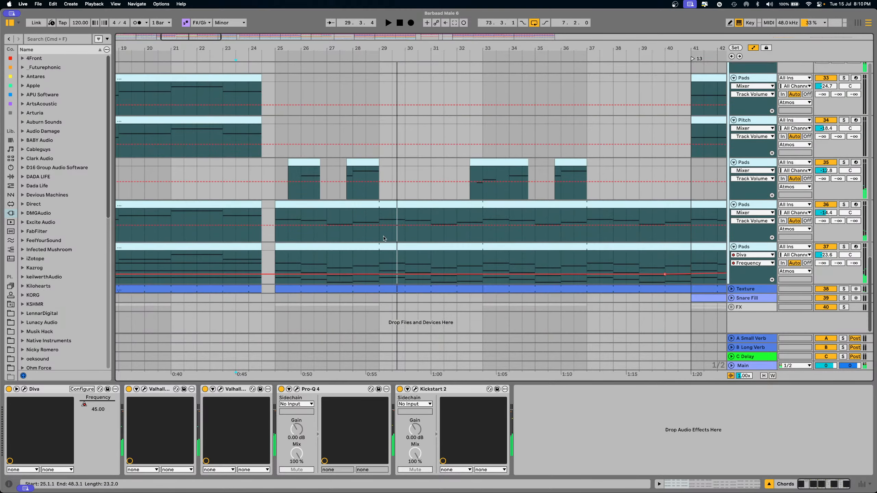
# - Solo Pads track 35, play it from bar 25 and set its volume to -13.8 dB
pyautogui.click(271, 168)
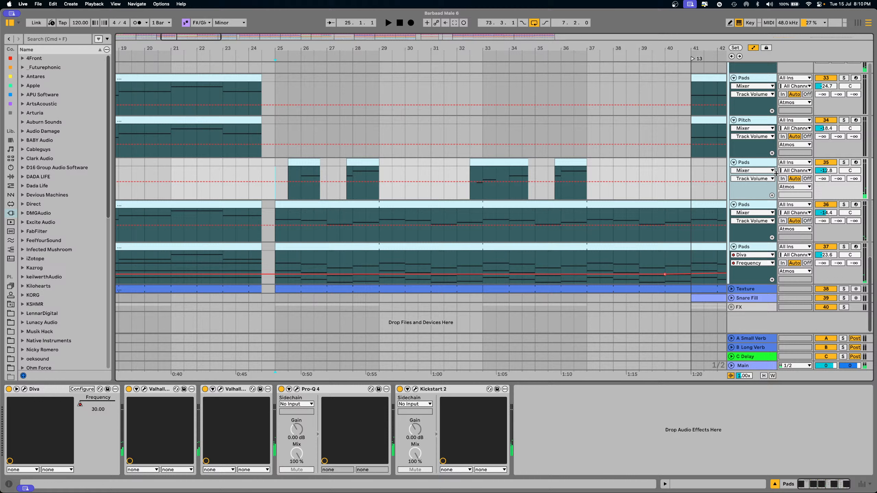
pyautogui.click(842, 164)
pyautogui.press('space')
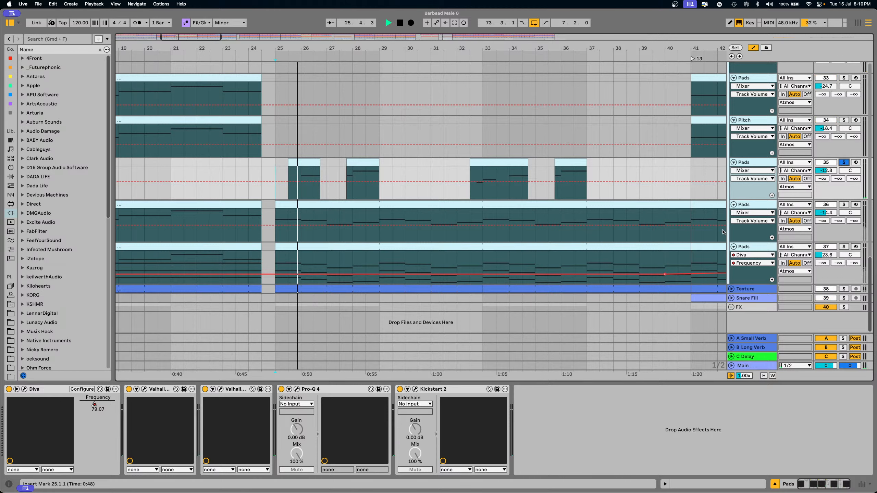
pyautogui.moveTo(826, 171)
pyautogui.mouseDown()
pyautogui.moveTo(828, 178)
pyautogui.moveTo(833, 169)
pyautogui.mouseUp()
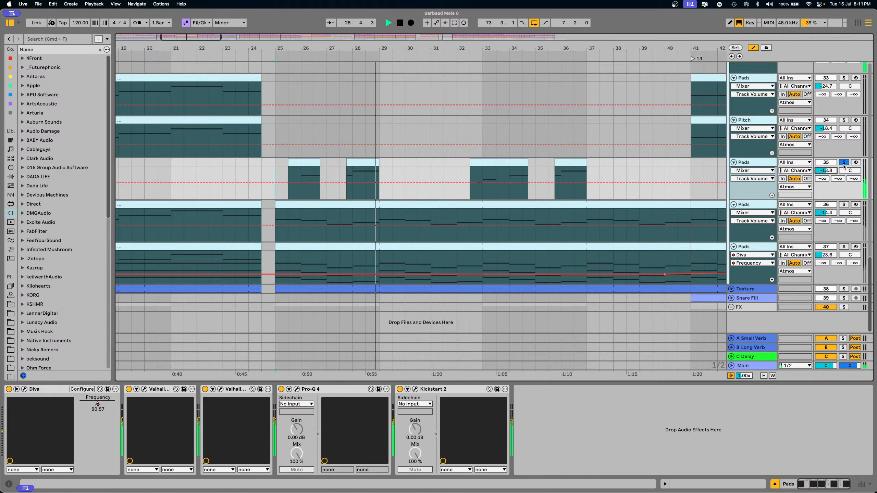
# - Display the Diva Frequency automation on Pads track 35 and play its filter movement from bar 27
pyautogui.click(765, 170)
pyautogui.click(757, 187)
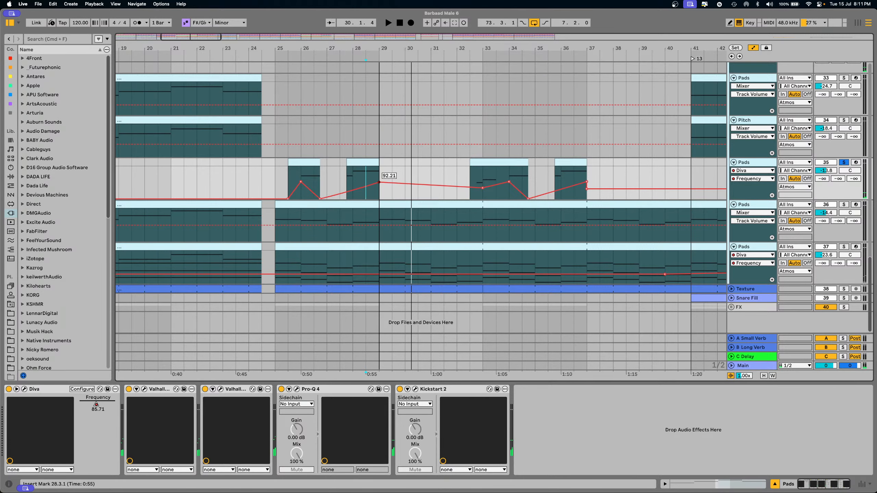
pyautogui.click(326, 176)
pyautogui.press('space')
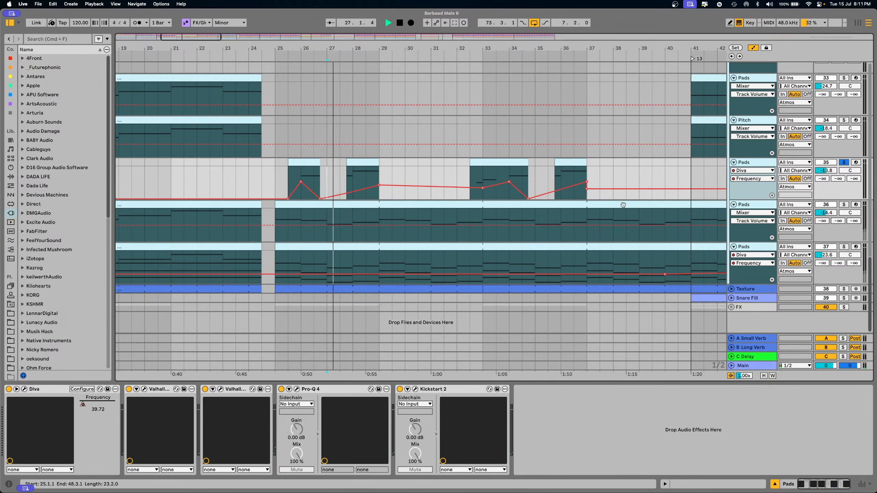
# - Take Pads track 35 out of solo and unfold the Top Kick, Kick and Drums tracks during playback
pyautogui.scroll(20, 401, 184)
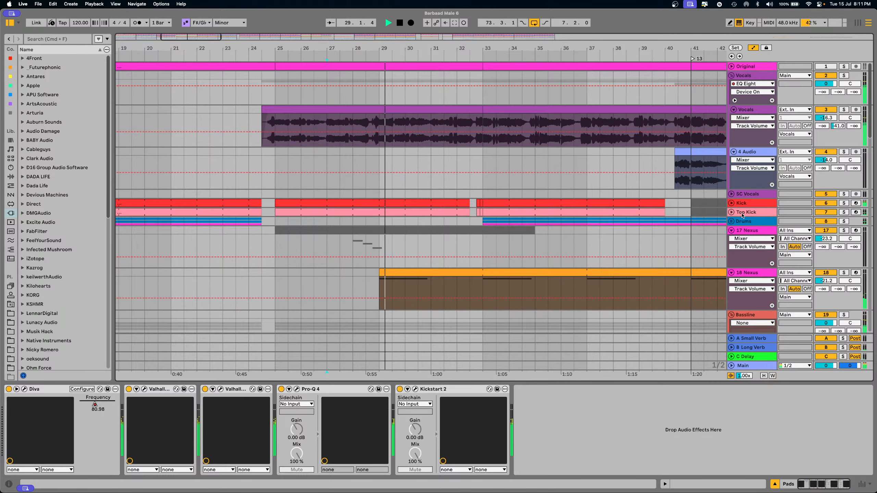
pyautogui.click(732, 212)
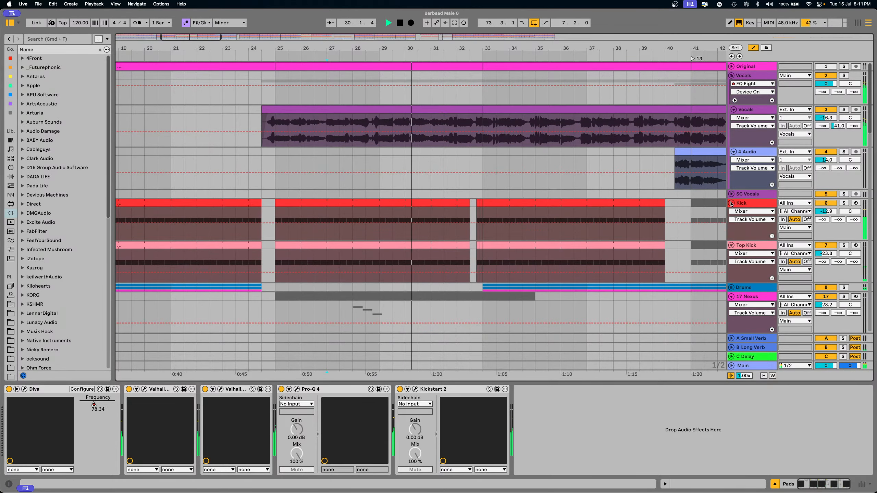
pyautogui.click(732, 203)
pyautogui.scroll(-3, 740, 176)
pyautogui.click(732, 175)
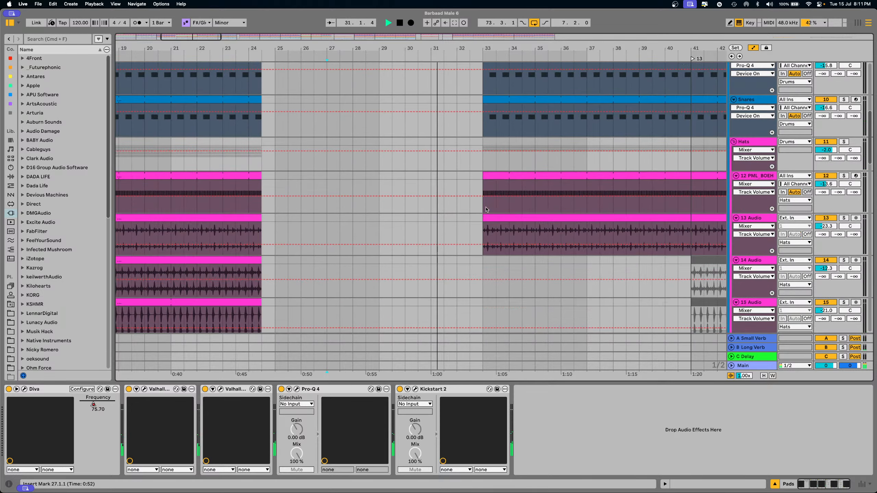
# - Review the 18 Nexus clip and the tracks from the drums down to the pads while the full mix plays
pyautogui.scroll(-10, 486, 208)
pyautogui.scroll(-5, 486, 208)
pyautogui.scroll(8, 518, 207)
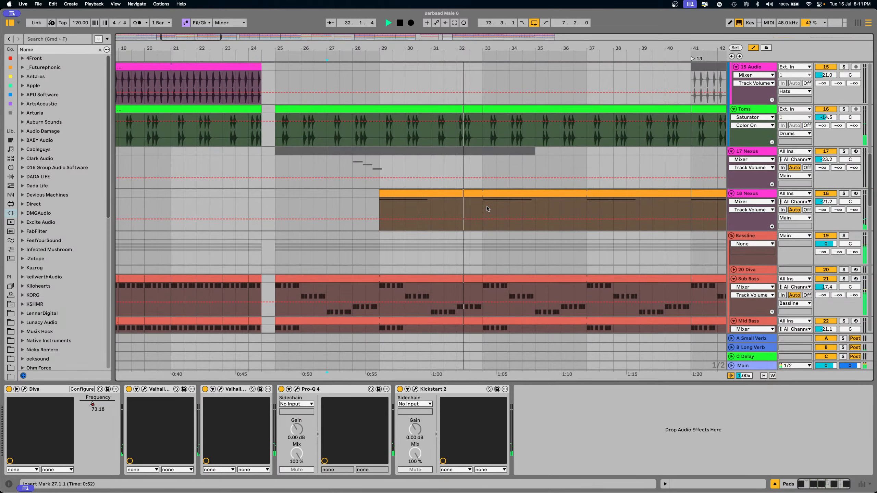
pyautogui.click(554, 195)
pyautogui.moveTo(496, 49); pyautogui.dragTo(354, 26)
pyautogui.scroll(-15, 407, 220)
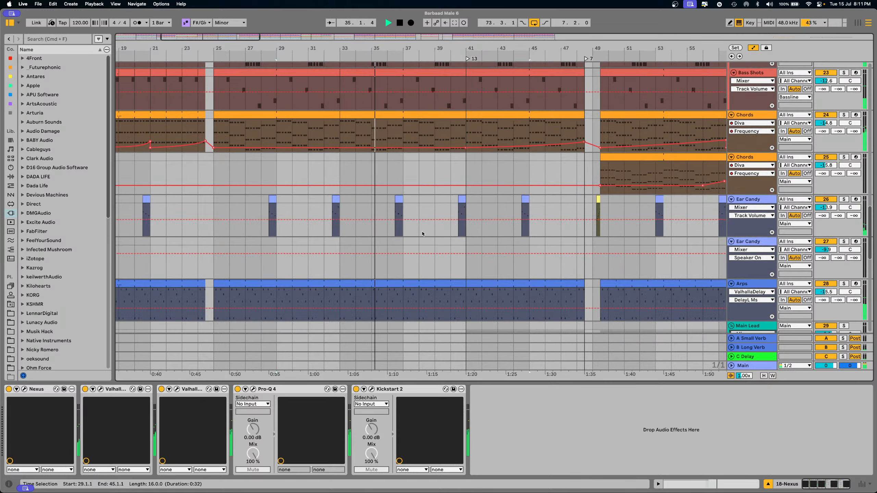
pyautogui.scroll(13, 423, 231)
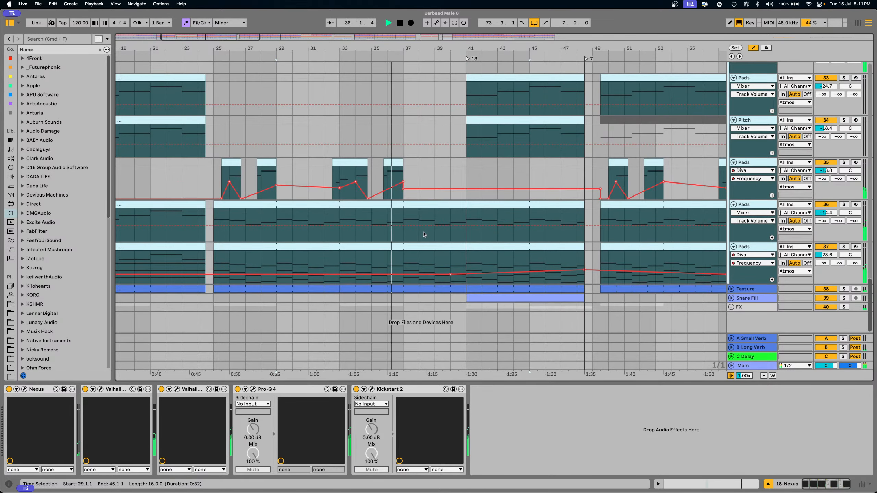
pyautogui.scroll(-15, 424, 234)
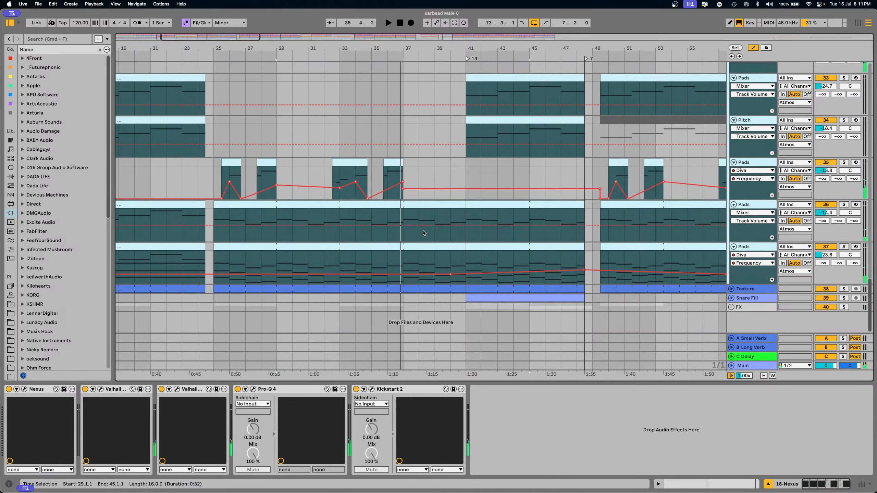
# - Solo Pads track 35 and play its clip from 35.4 to examine how the filter behaves at bar 37
pyautogui.click(393, 176)
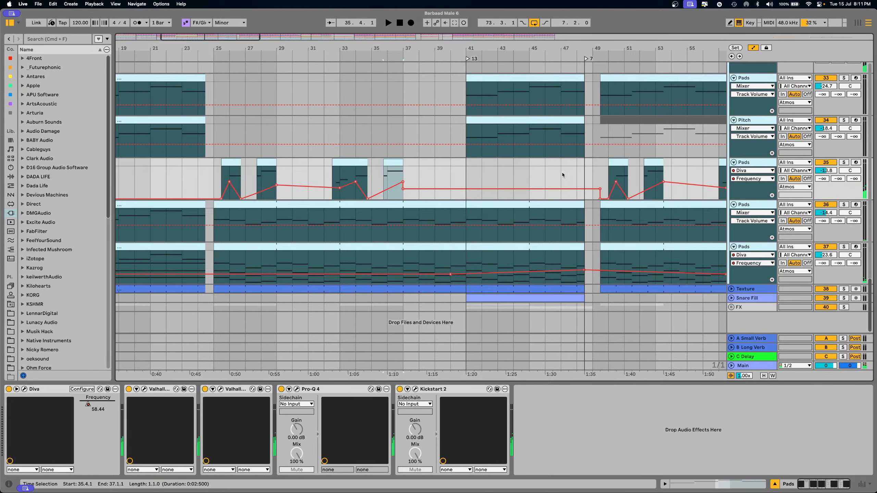
pyautogui.click(844, 162)
pyautogui.press('space')
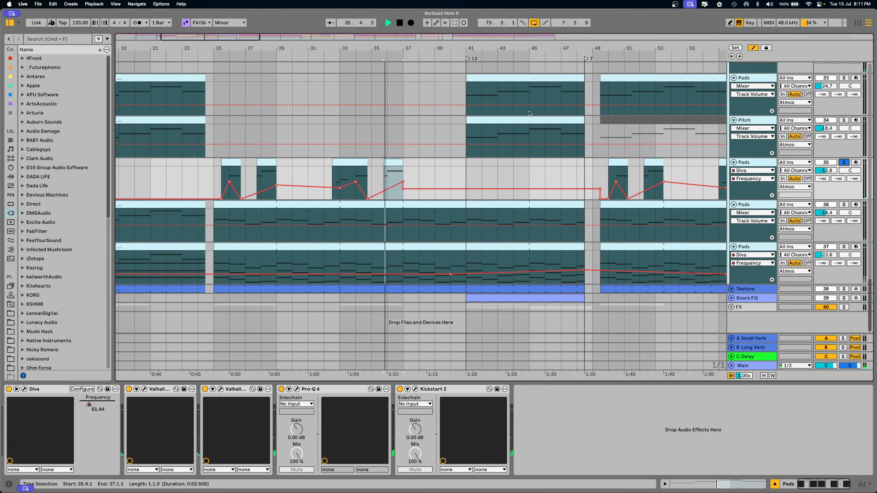
pyautogui.scroll(5, 428, 133)
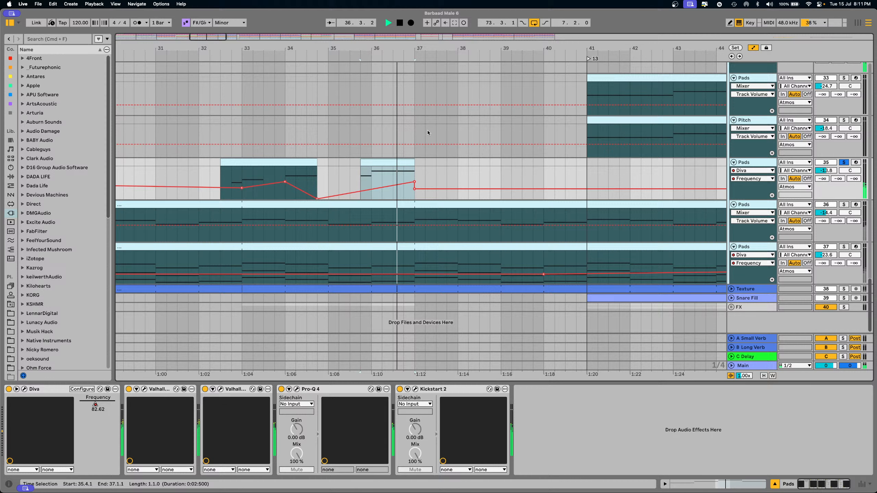
pyautogui.click(458, 175)
pyautogui.press('space')
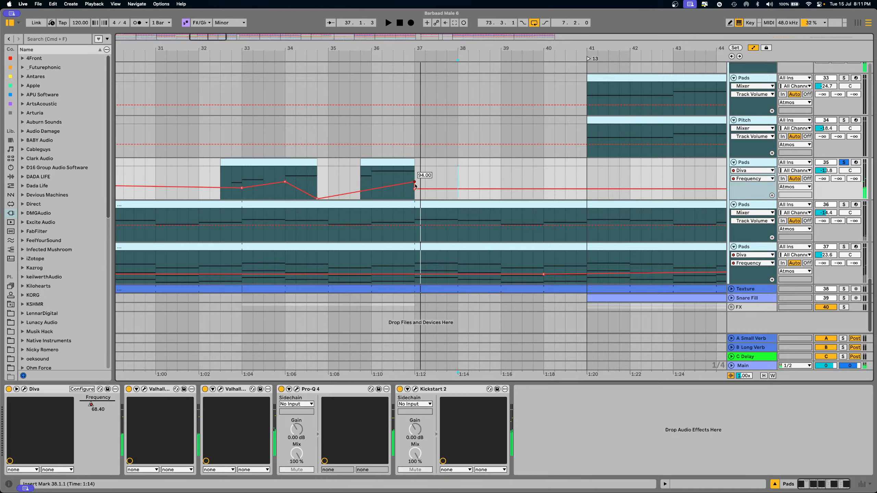
# - Move the Pads filter's drop point to bar 38, set the bar 37 peak to 86.84, curve the rise and play it
pyautogui.moveTo(414, 189); pyautogui.dragTo(457, 189)
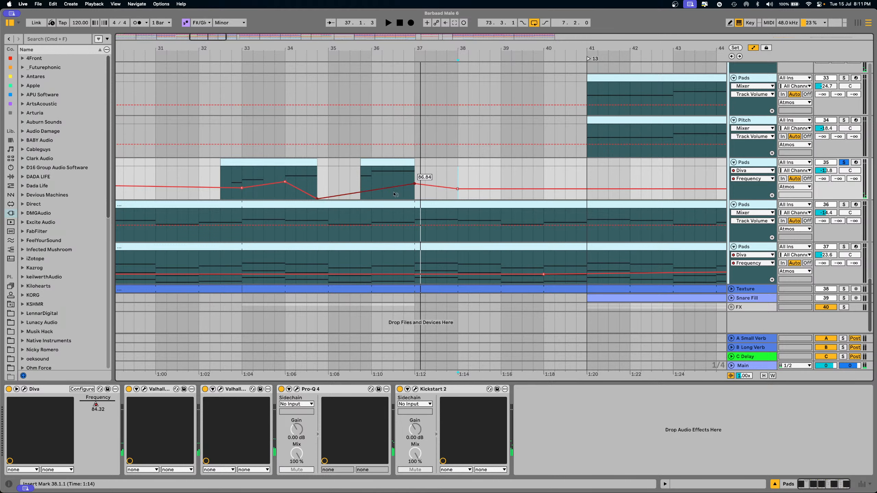
pyautogui.press('space')
pyautogui.press('space')
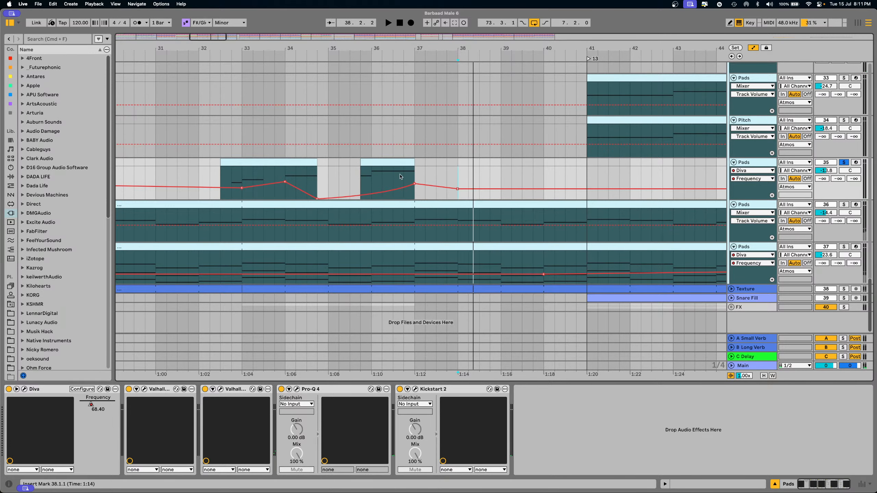
pyautogui.press('space')
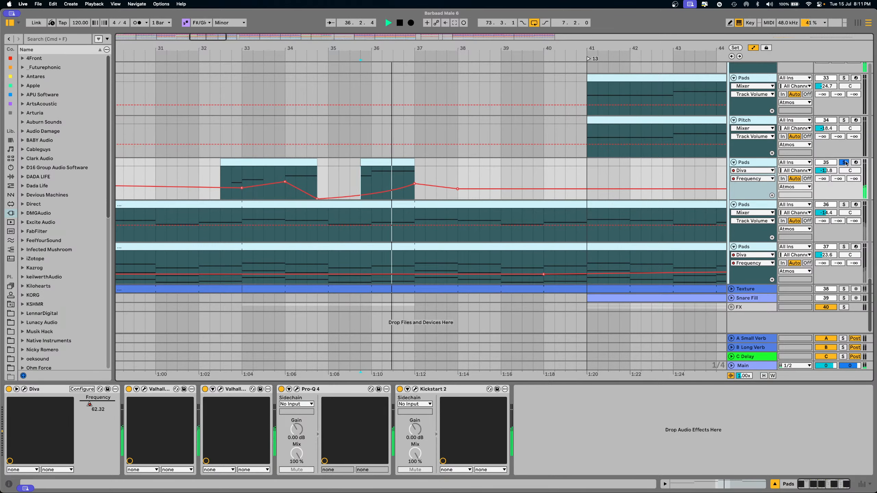
# - Take Pads track 35 out of solo and review the upper tracks as the full mix plays to bar 40
pyautogui.scroll(15, 489, 155)
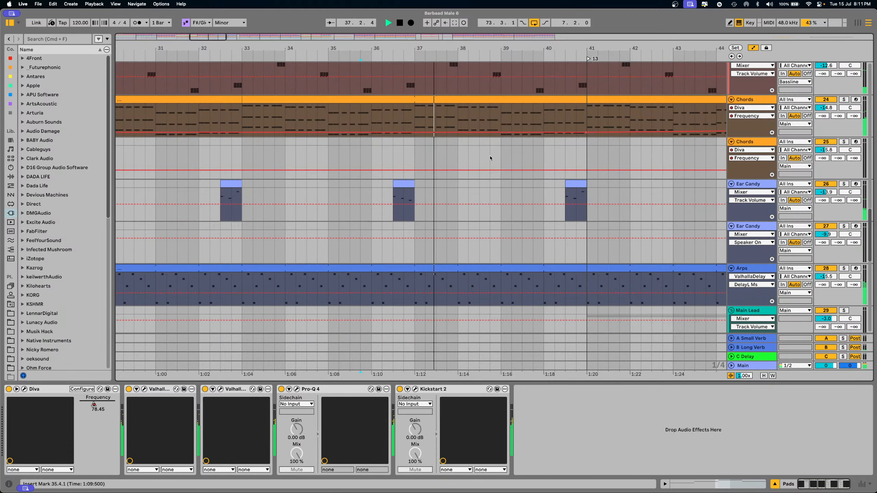
pyautogui.scroll(12, 489, 155)
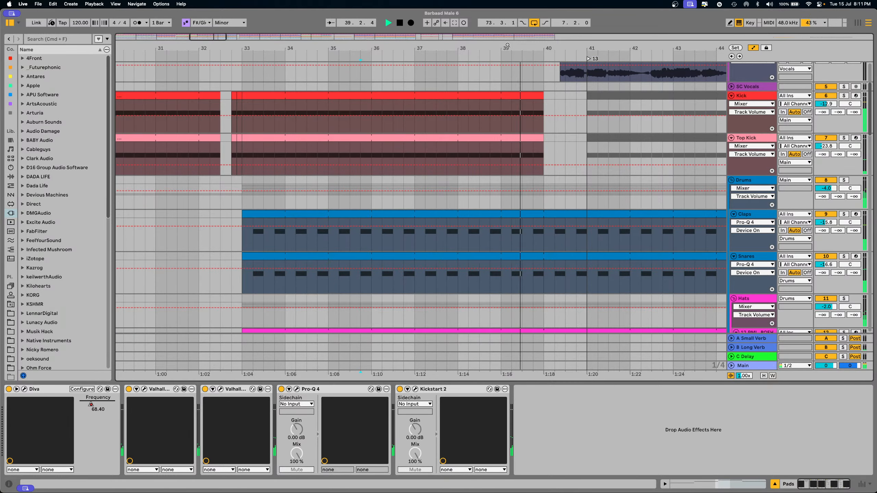
pyautogui.moveTo(507, 48); pyautogui.dragTo(422, 23)
pyautogui.press('space')
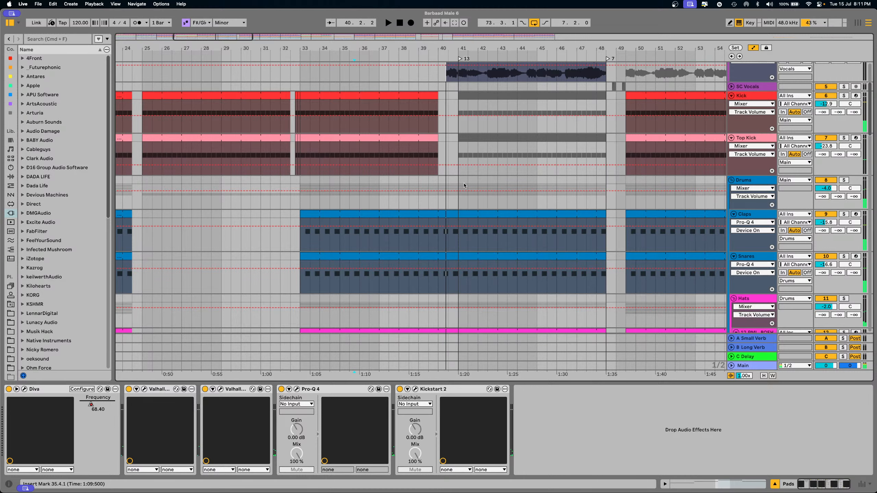
# - Play the full mix from bar 40 on the Vocals track through the section where both vocals overlap
pyautogui.scroll(3, 445, 123)
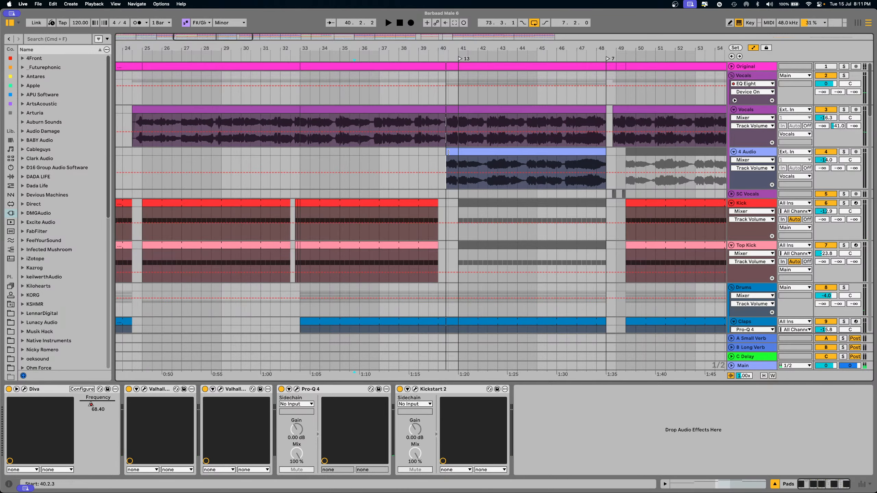
pyautogui.click(439, 125)
pyautogui.press('space')
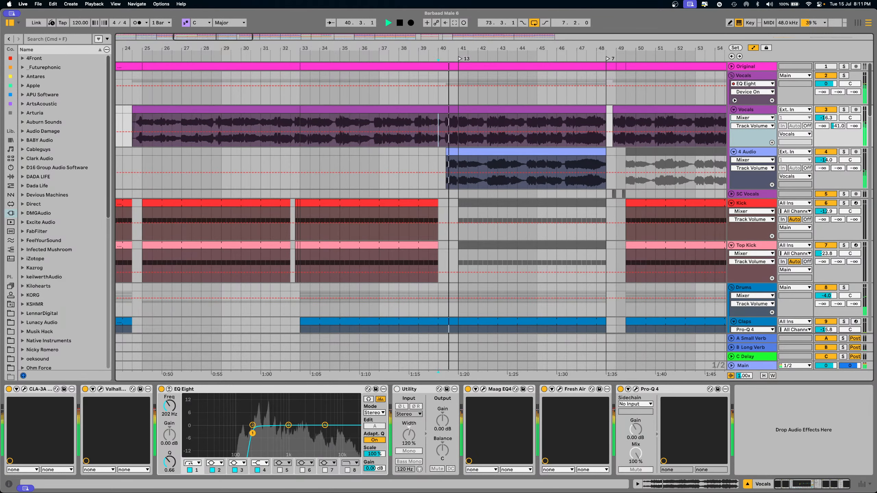
pyautogui.moveTo(499, 43); pyautogui.dragTo(336, 45)
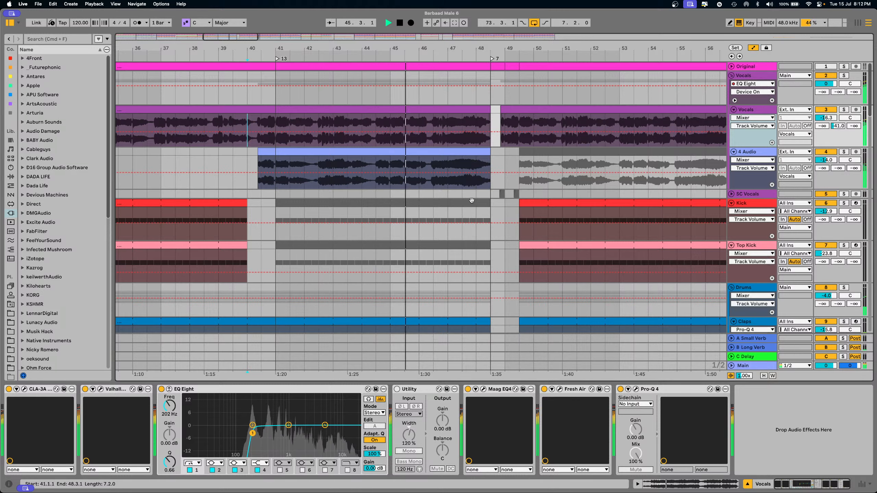
pyautogui.press('space')
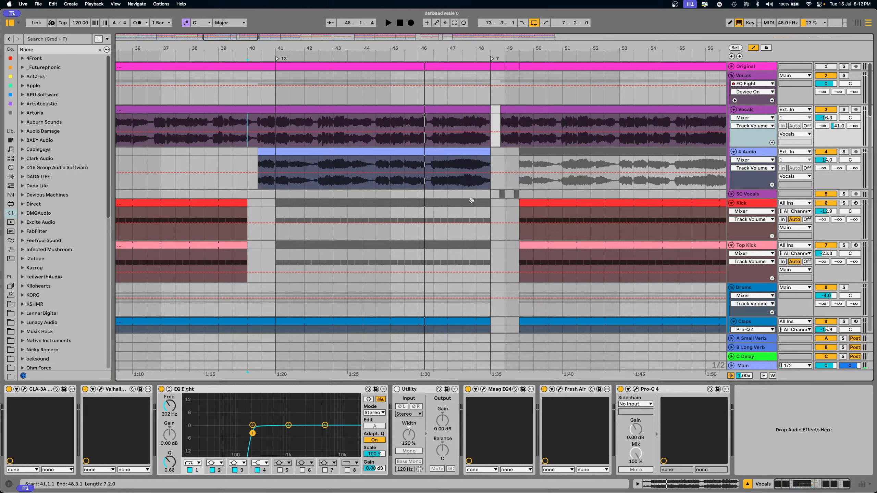
# - Solo the 4 Audio track, play its vocal clip from 40.2.3 and open the clip's sample view
pyautogui.click(321, 152)
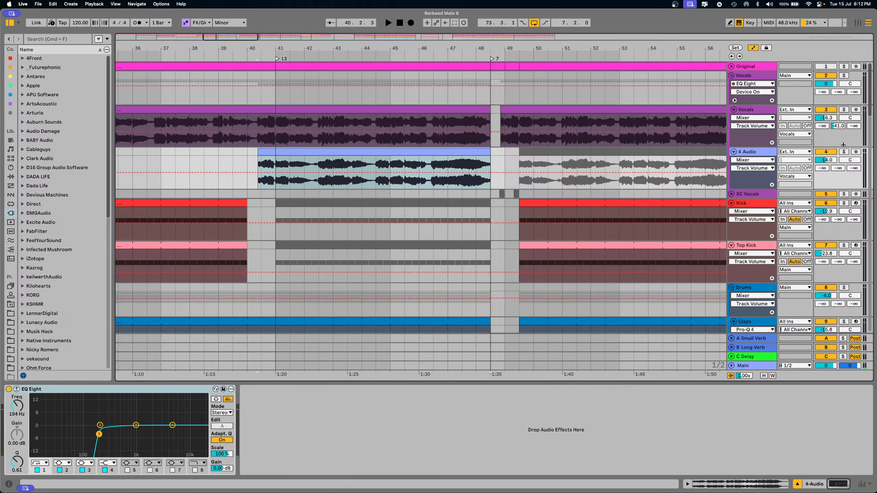
pyautogui.click(843, 153)
pyautogui.press('space')
pyautogui.moveTo(393, 48); pyautogui.dragTo(367, 103)
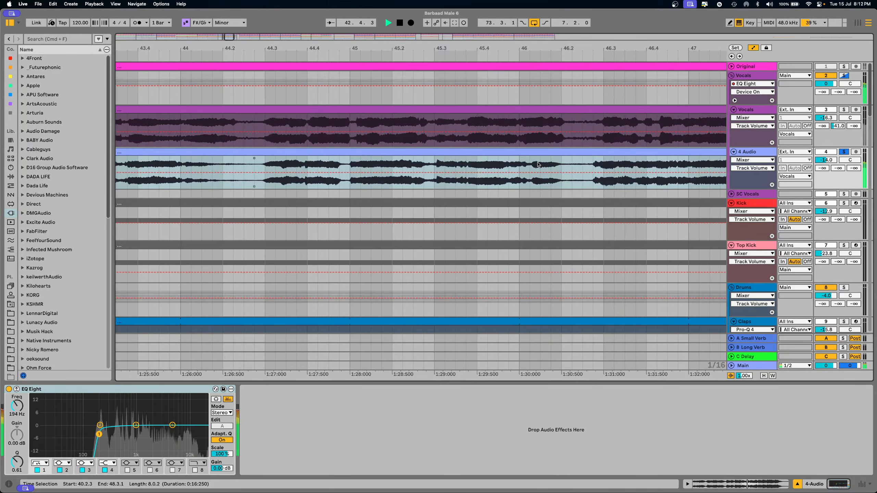
pyautogui.click(332, 152)
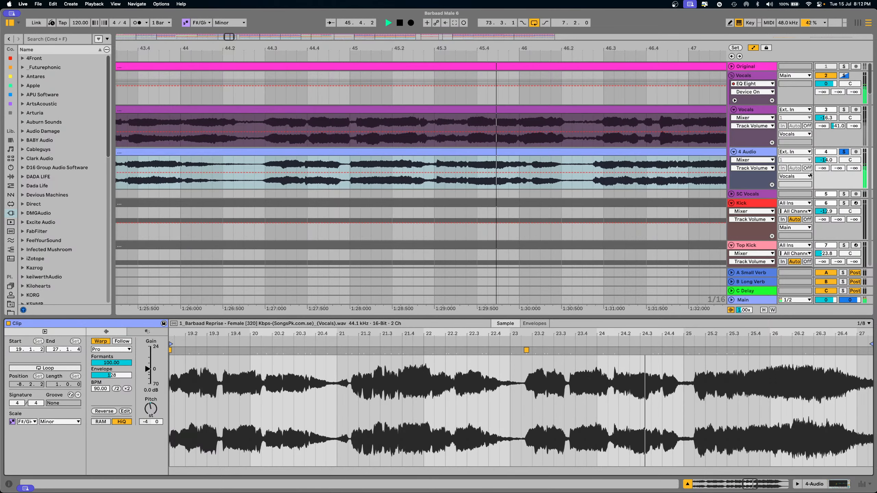
# - Solo the main Vocals track along with 4 Audio and play both vocals together from 45.1.4
pyautogui.click(844, 110)
pyautogui.click(567, 124)
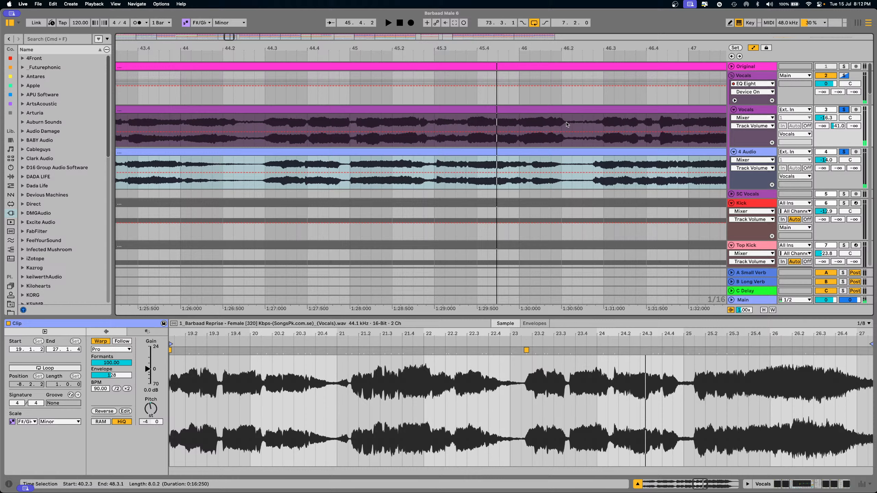
pyautogui.click(371, 131)
pyautogui.press('space')
pyautogui.press('super+z')
pyautogui.click(371, 137)
pyautogui.press('space')
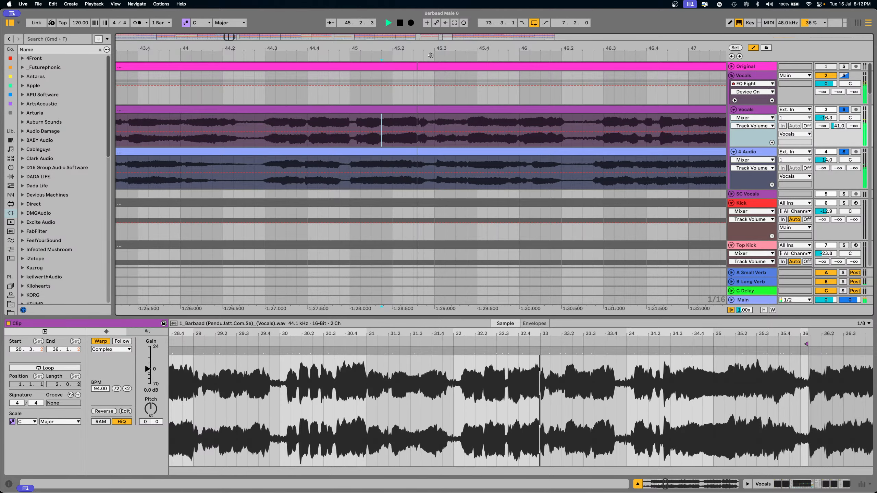
# - Play both soloed vocals from about 46.2 on the 4 Audio clip to compare their timing
pyautogui.moveTo(436, 52); pyautogui.dragTo(259, 65)
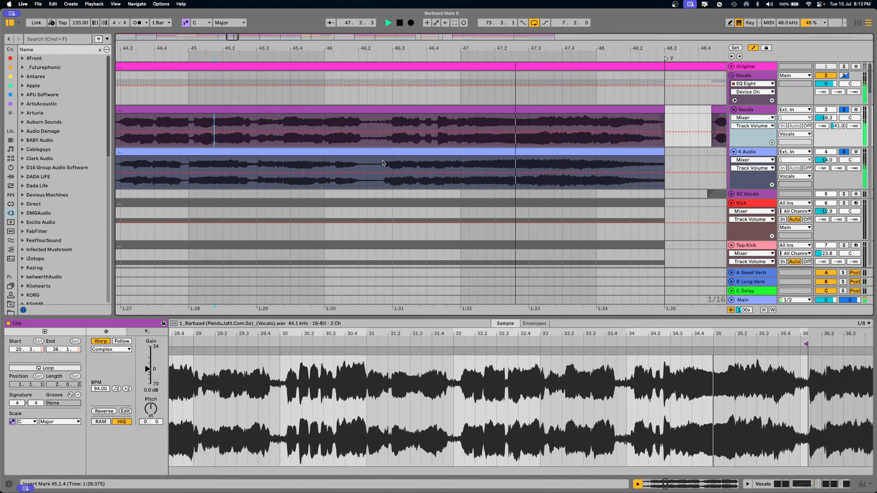
pyautogui.click(384, 172)
pyautogui.press('space')
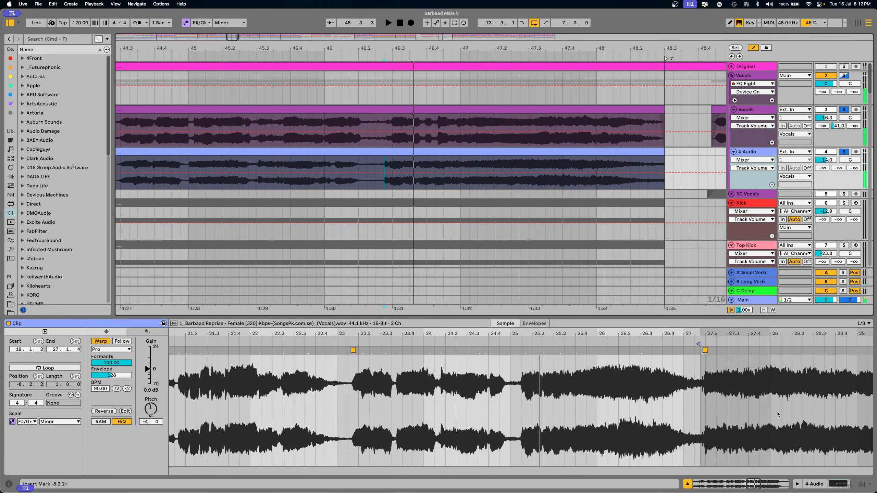
# - Add a warp marker at the vocal entry after 25.1 in the 4 Audio clip, shift it to just before 25.1.4 and play the result
pyautogui.click(521, 353)
pyautogui.moveTo(523, 351)
pyautogui.mouseDown()
pyautogui.moveTo(533, 348)
pyautogui.moveTo(471, 356)
pyautogui.mouseUp()
pyautogui.press('space')
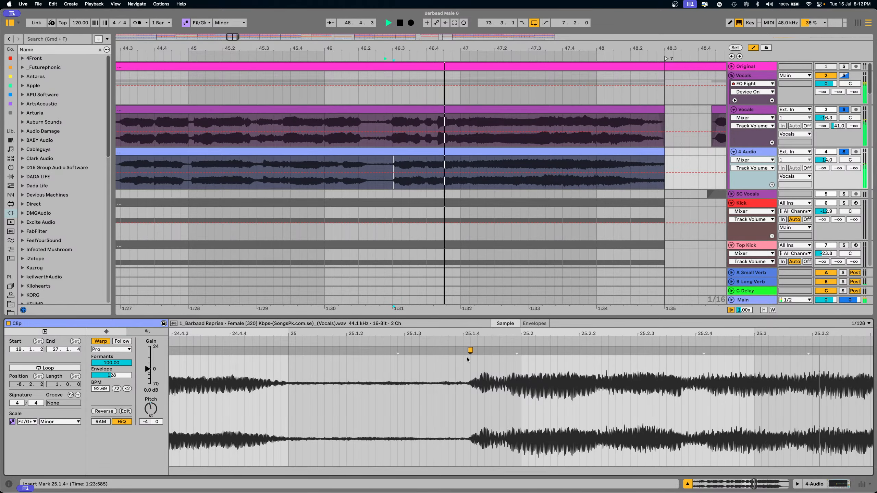
pyautogui.moveTo(470, 352); pyautogui.dragTo(457, 354)
pyautogui.press('space')
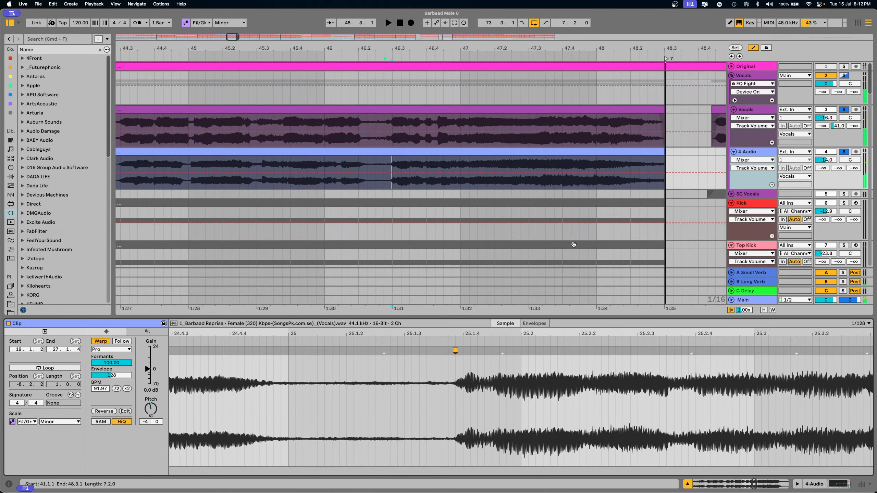
# - Unsolo the vocal tracks, then solo the first Chords track and play its clip from 25.1.1
pyautogui.click(844, 153)
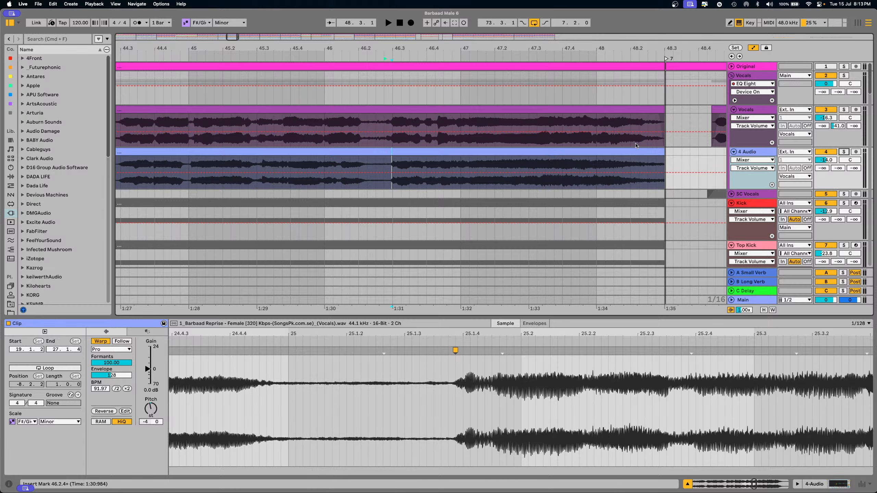
pyautogui.scroll(-5, 637, 146)
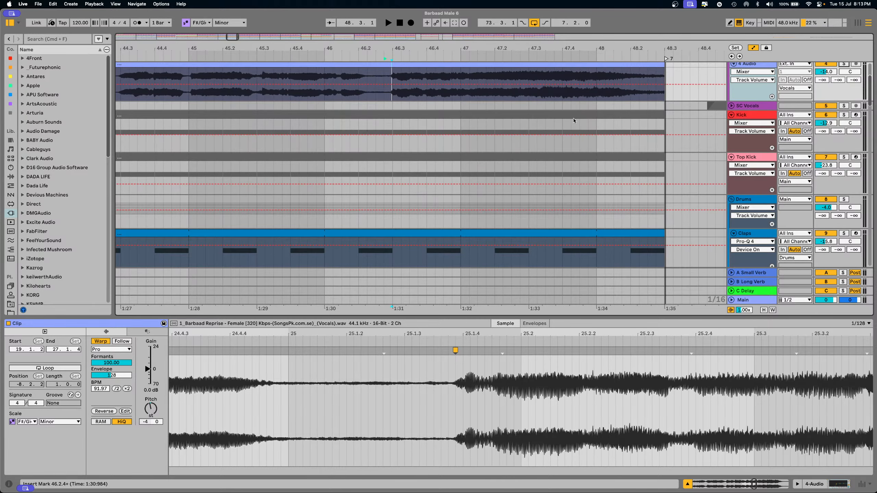
pyautogui.scroll(-4, 538, 197)
pyautogui.moveTo(384, 50); pyautogui.dragTo(487, 21)
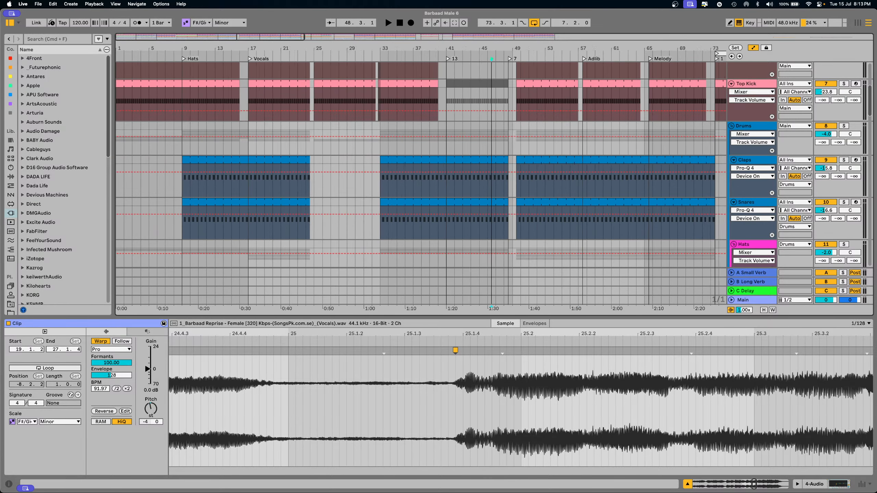
pyautogui.scroll(-10, 366, 196)
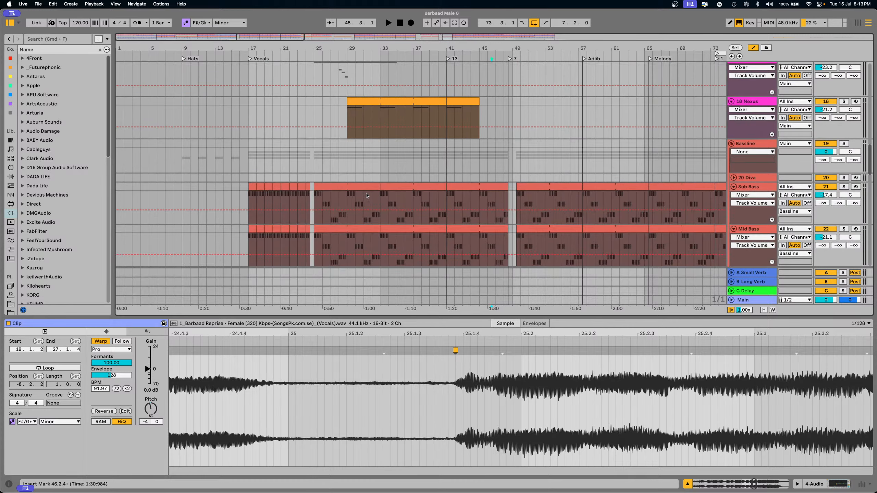
pyautogui.scroll(-5, 367, 195)
pyautogui.click(344, 199)
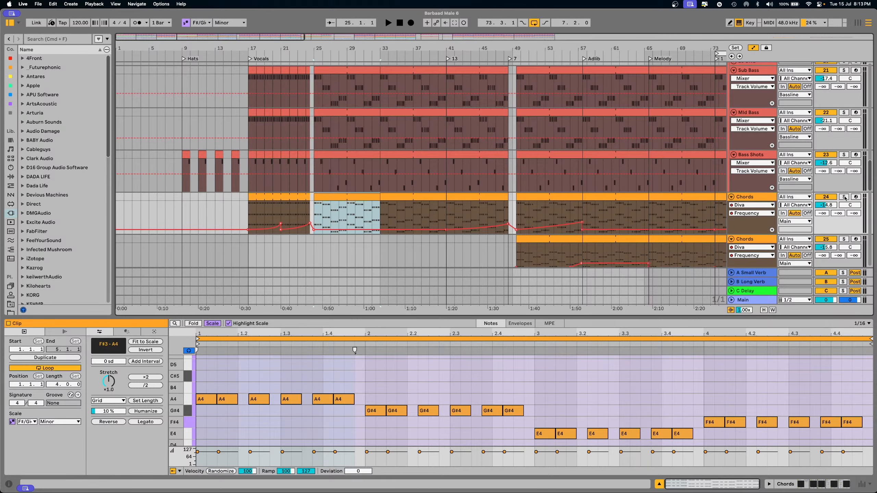
pyautogui.press('space')
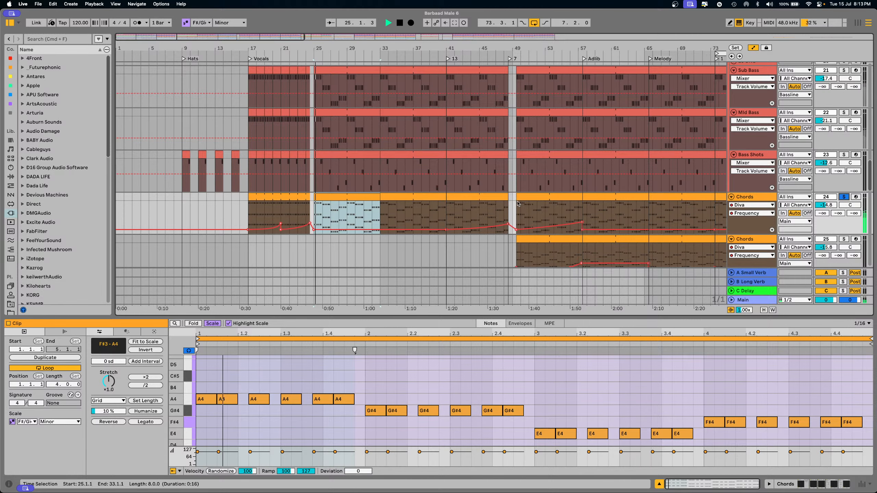
pyautogui.scroll(-2, 549, 216)
pyautogui.scroll(-5, 549, 217)
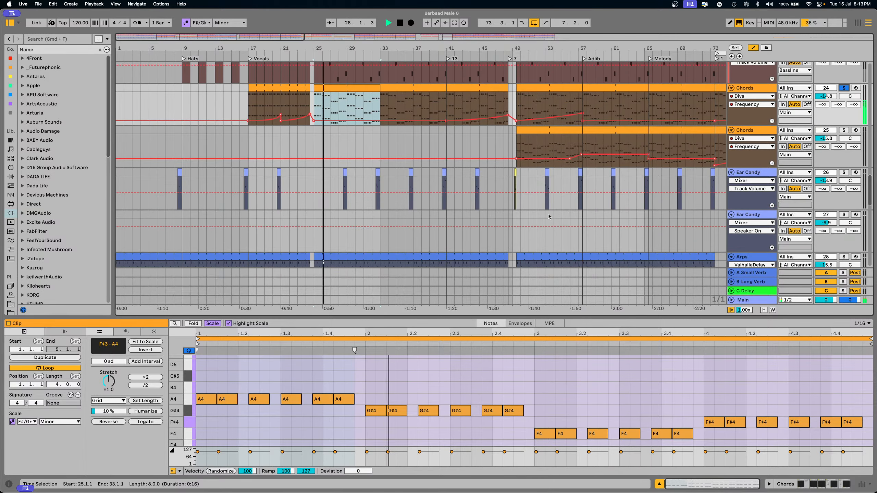
# - Solo the first Ear Candy track, show its device chain and play its clips from 28.1.1
pyautogui.moveTo(351, 47); pyautogui.dragTo(330, 145)
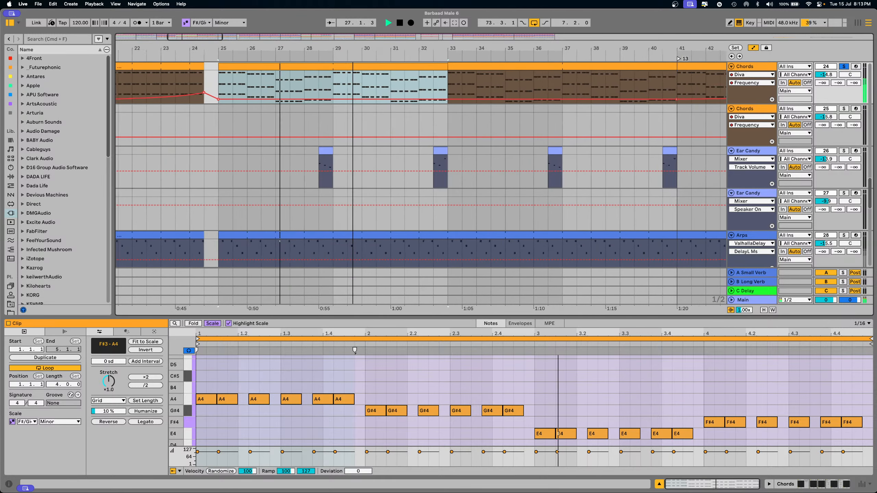
pyautogui.click(328, 153)
pyautogui.press('space')
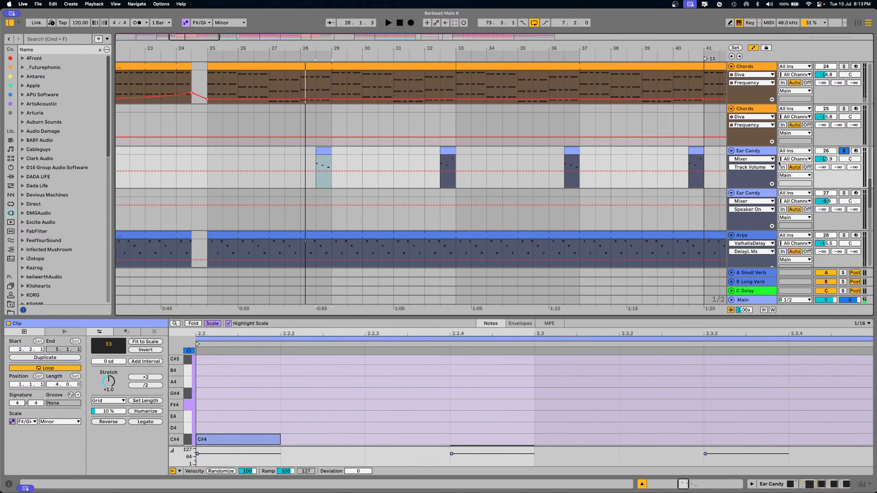
pyautogui.click(752, 150)
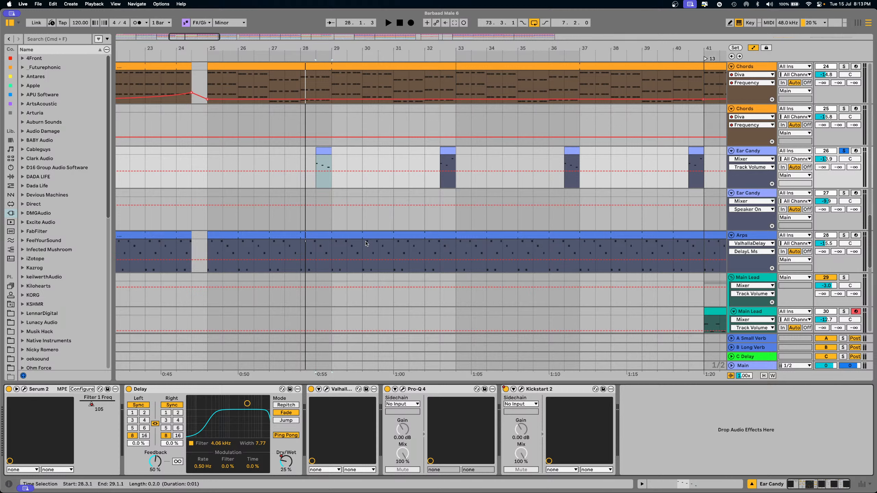
pyautogui.press('space')
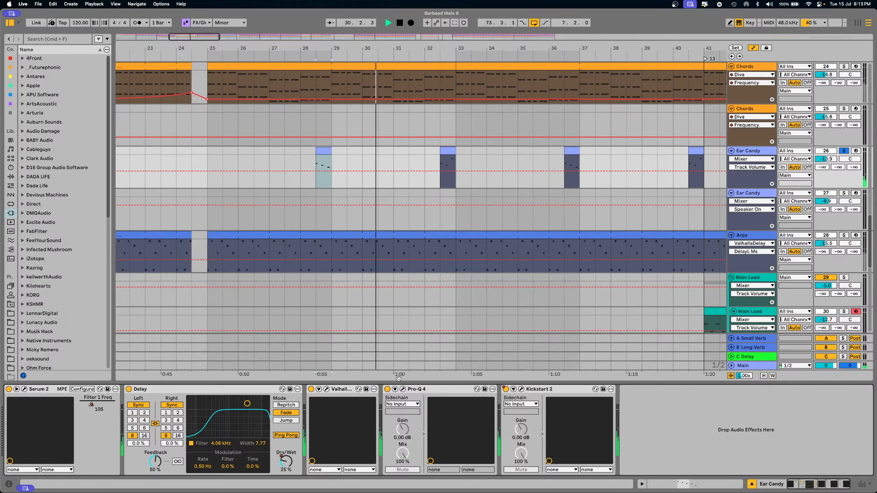
pyautogui.press('space')
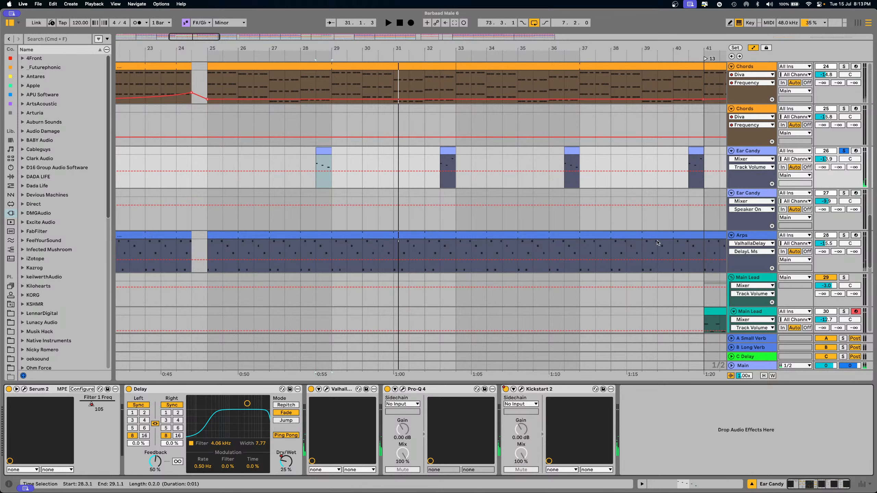
# - Unsolo the Ear Candy track and play the full arrangement from bar 28 to hear it in context
pyautogui.press('space')
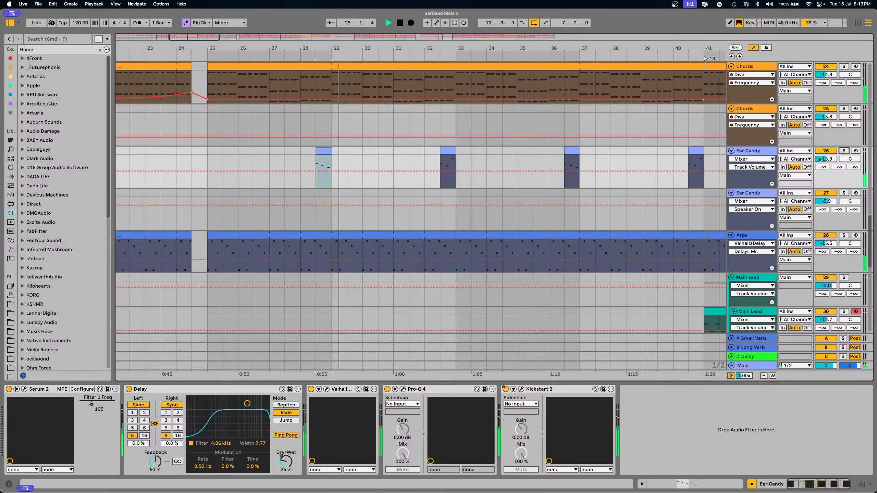
pyautogui.scroll(5, 430, 251)
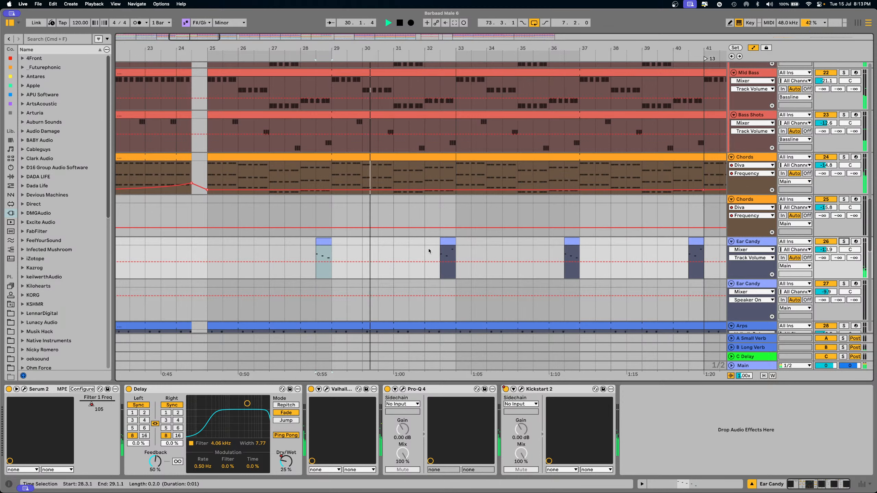
pyautogui.scroll(3, 429, 252)
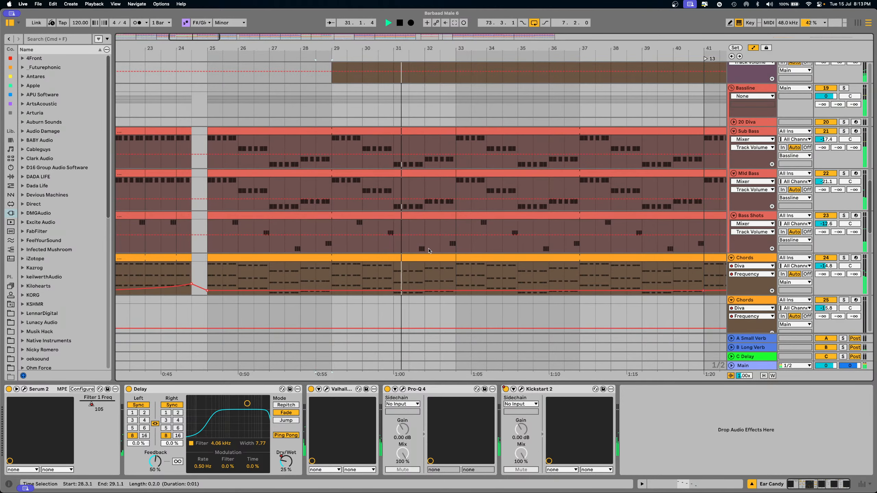
pyautogui.scroll(3, 429, 251)
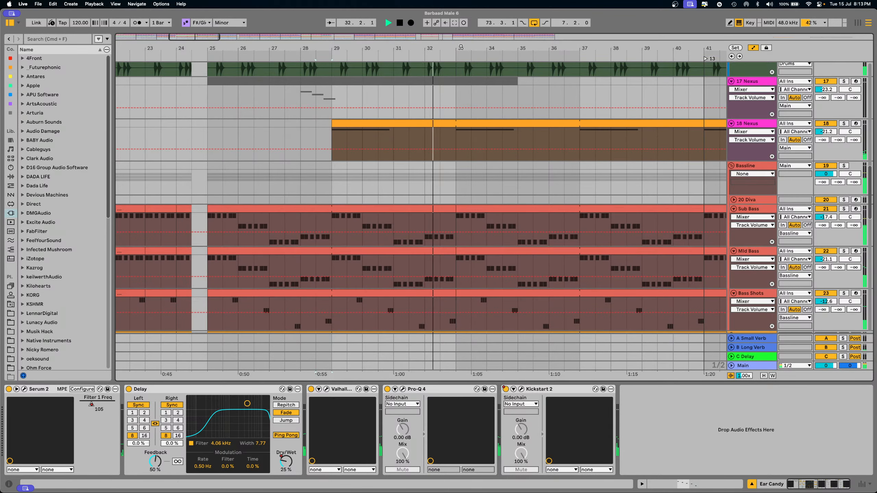
pyautogui.moveTo(461, 48); pyautogui.dragTo(315, 37)
pyautogui.press('space')
# - Set the Ear Candy track's Delay to 47 % feedback with its filter at 5.05 kHz
pyautogui.scroll(-5, 463, 203)
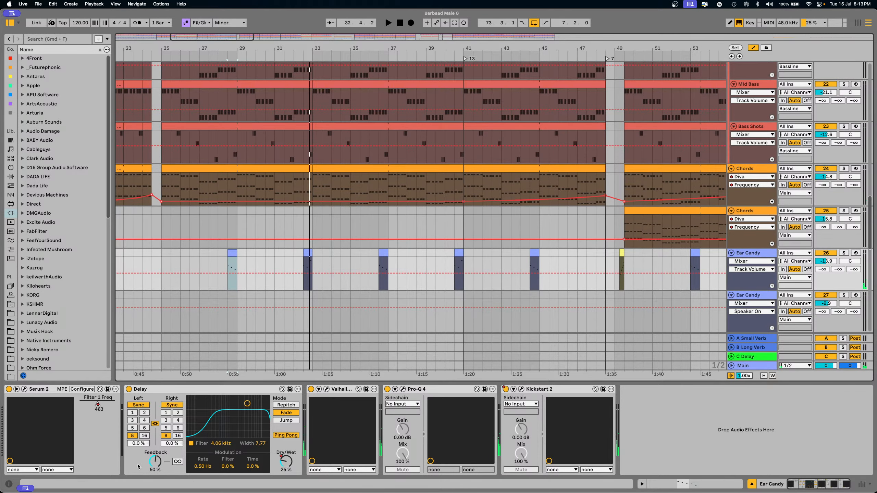
pyautogui.click(160, 464)
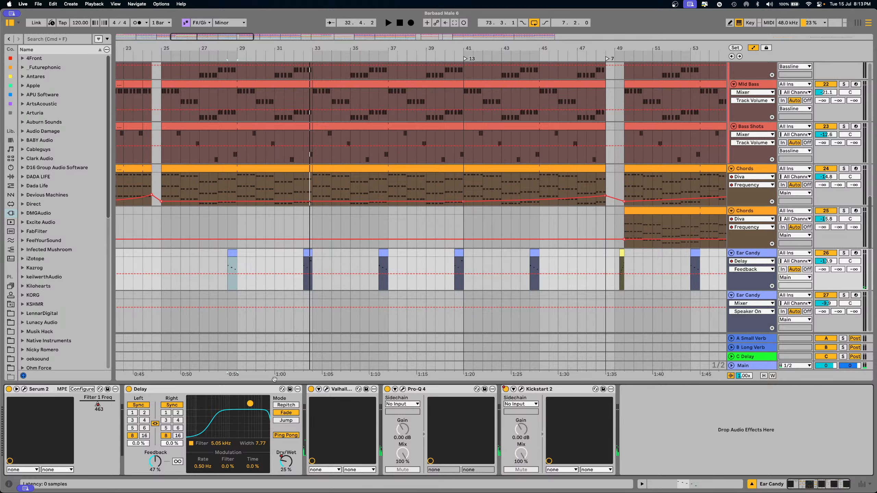
# - Place the insert marker on the Sub Bass track at 17.1.1, where its first clip starts
pyautogui.scroll(3, 338, 192)
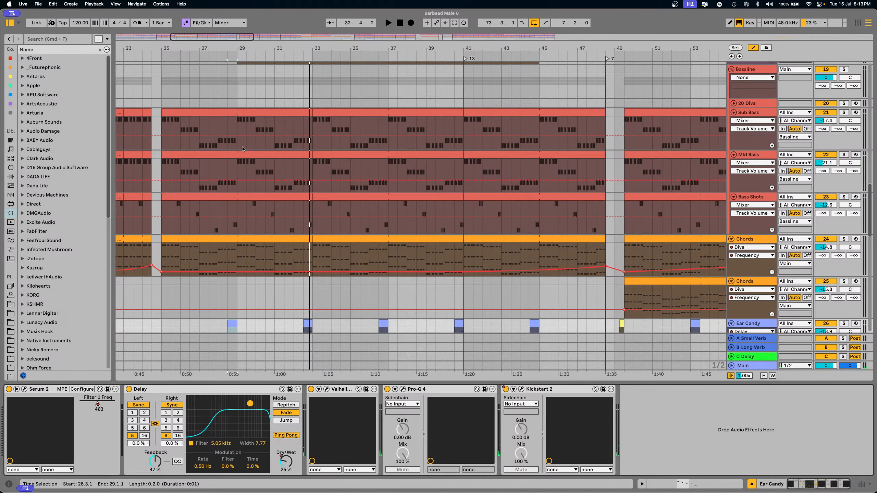
pyautogui.click(165, 123)
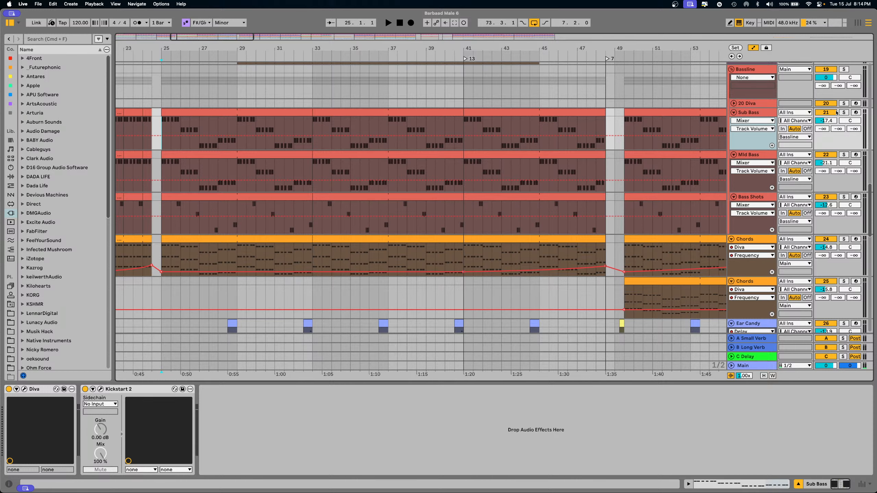
pyautogui.moveTo(217, 52); pyautogui.dragTo(303, 60)
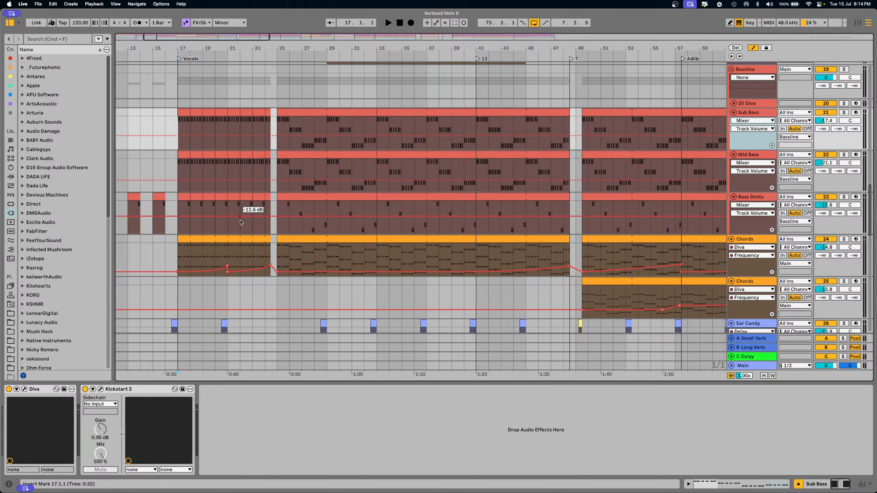
# - Unfold the FX group to examine its tracks and look back over the bass and drum tracks
pyautogui.scroll(-15, 255, 225)
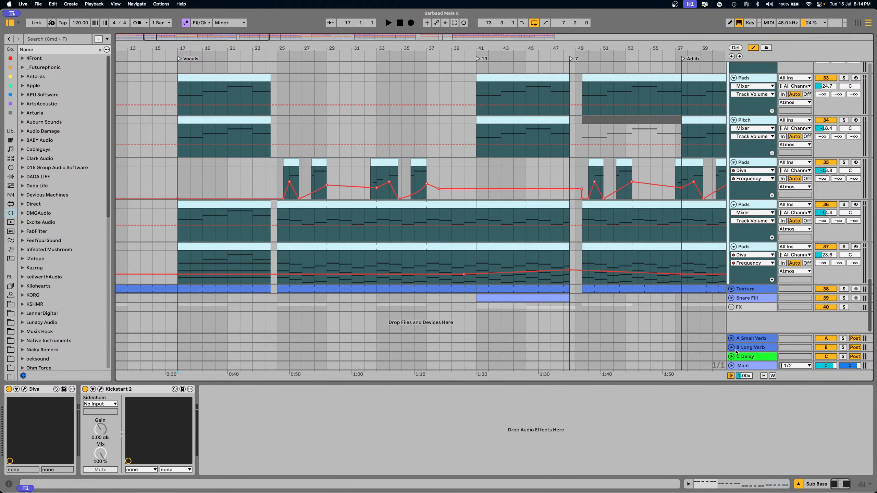
pyautogui.click(731, 307)
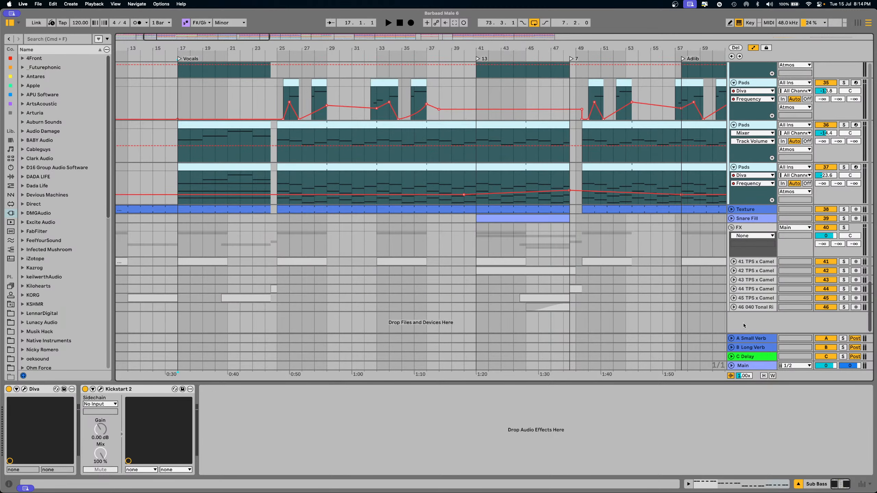
pyautogui.scroll(20, 399, 223)
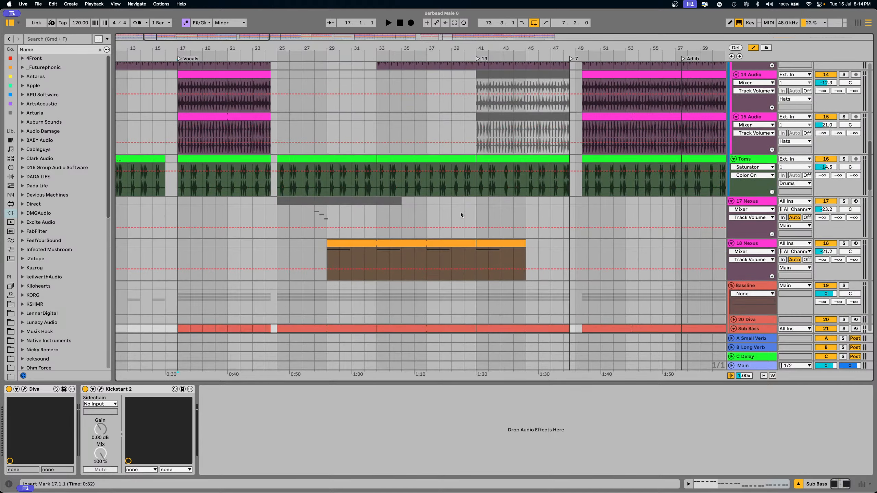
pyautogui.scroll(-12, 399, 222)
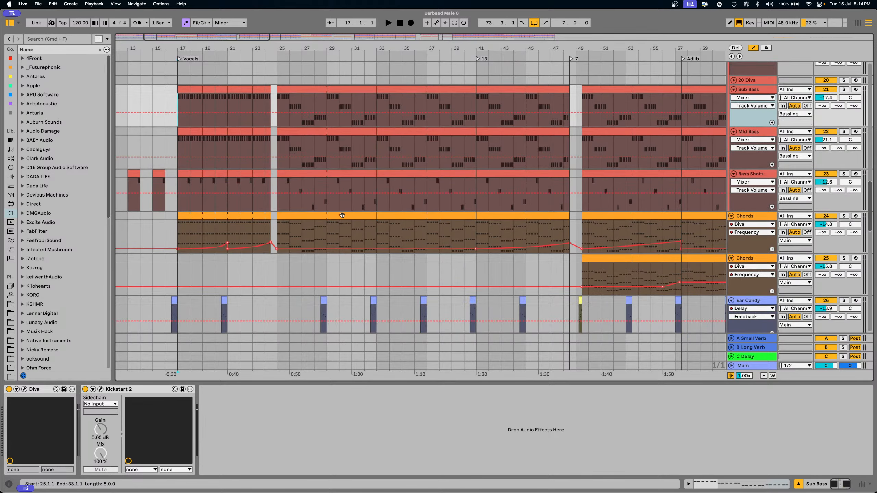
# - Set the insert marker at 42.1.1 on the first Chords track and play the Frequency automation rise with all tracks
pyautogui.click(283, 216)
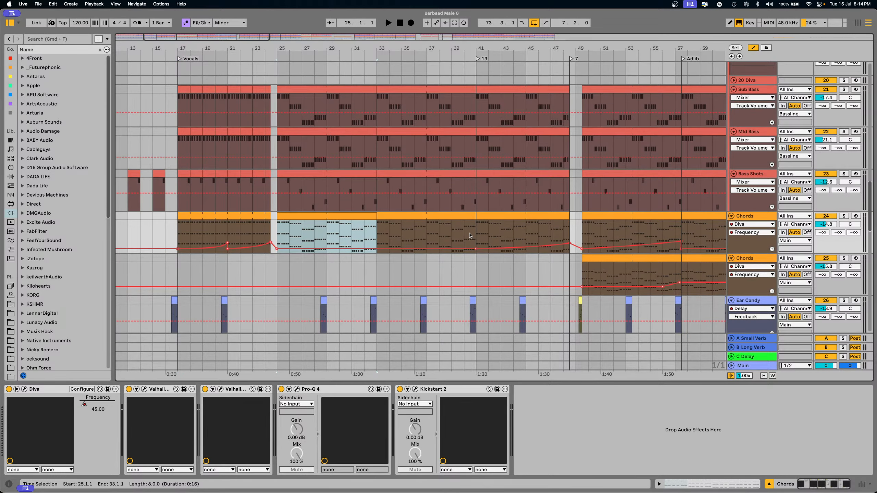
pyautogui.click(845, 217)
pyautogui.click(845, 218)
pyautogui.click(489, 230)
pyautogui.press('space')
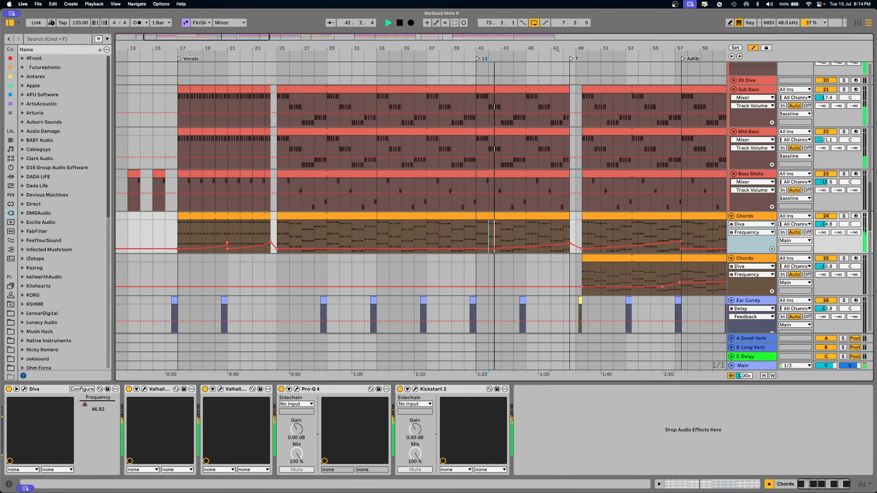
pyautogui.hscroll(4, 488, 230)
pyautogui.hscroll(3, 348, 106)
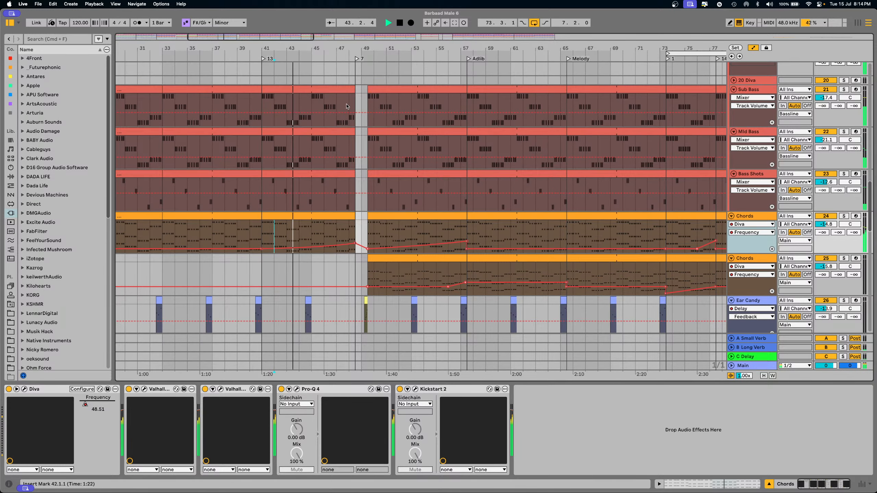
# - Hide the device view and examine the tracks from the vocals down to Main Lead around locator 7 during playback
pyautogui.click(769, 485)
pyautogui.scroll(5, 407, 93)
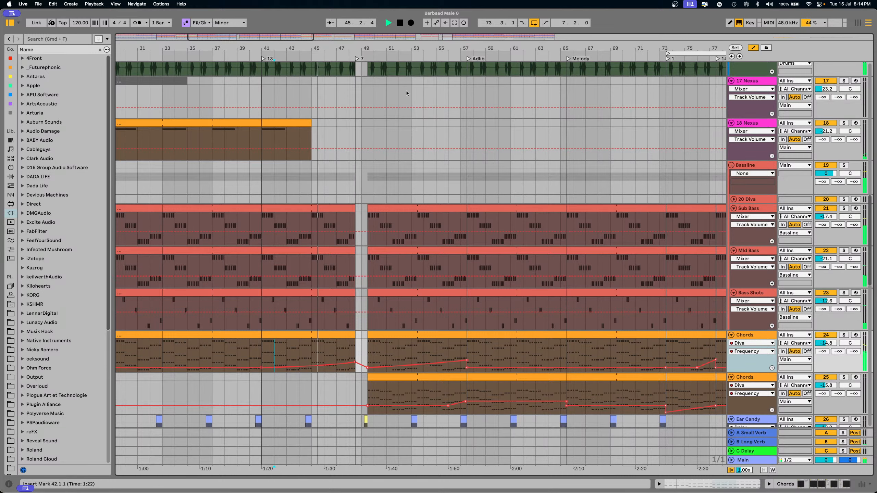
pyautogui.scroll(5, 358, 138)
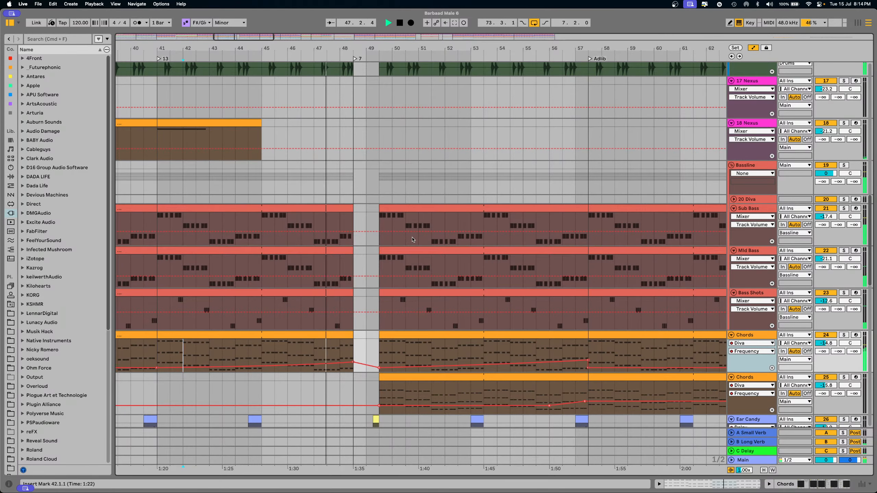
pyautogui.scroll(12, 411, 239)
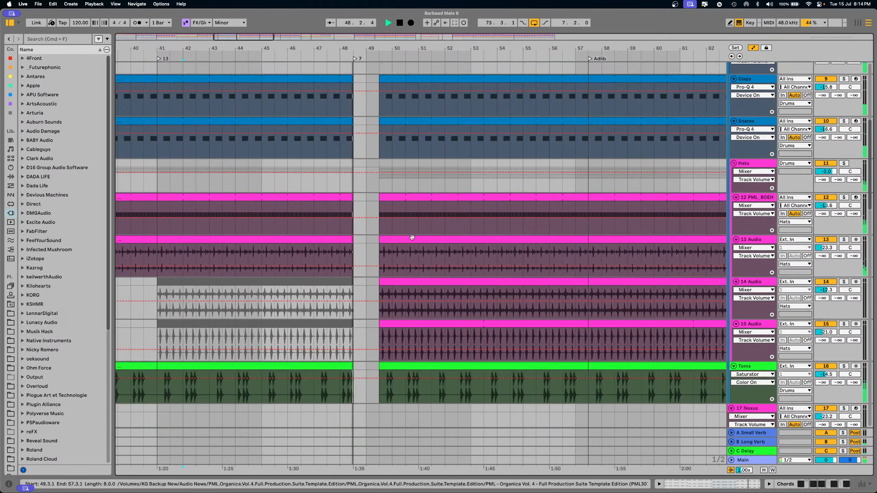
pyautogui.scroll(8, 412, 238)
pyautogui.scroll(4, 412, 239)
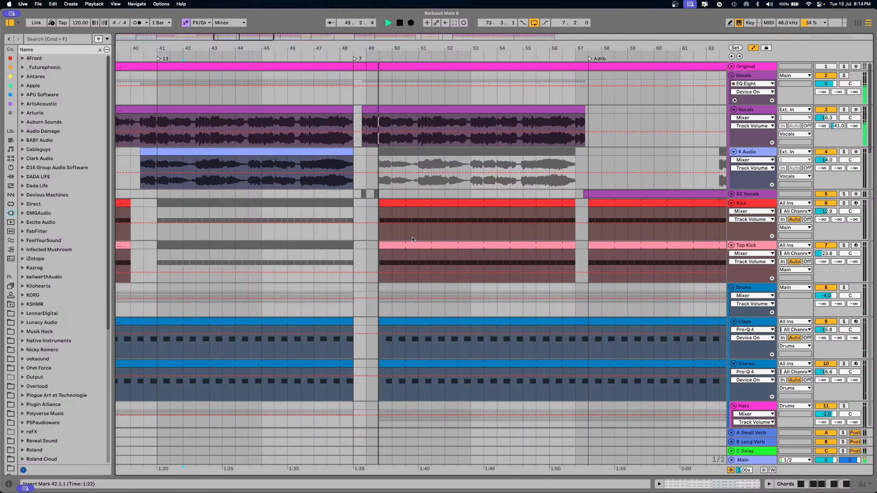
pyautogui.scroll(-10, 412, 239)
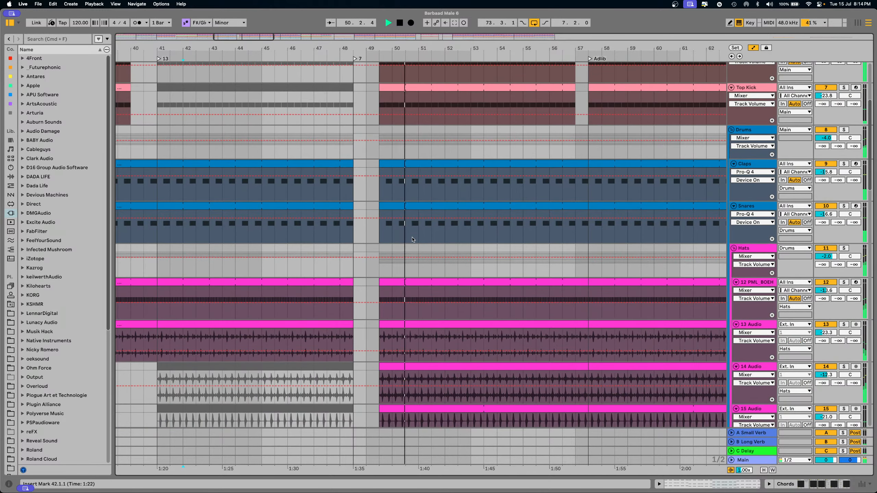
pyautogui.scroll(-15, 412, 239)
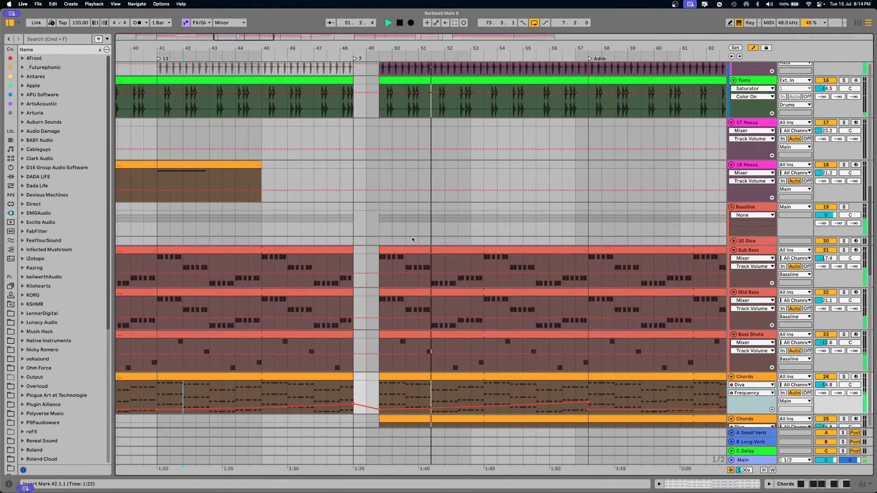
pyautogui.scroll(-5, 412, 240)
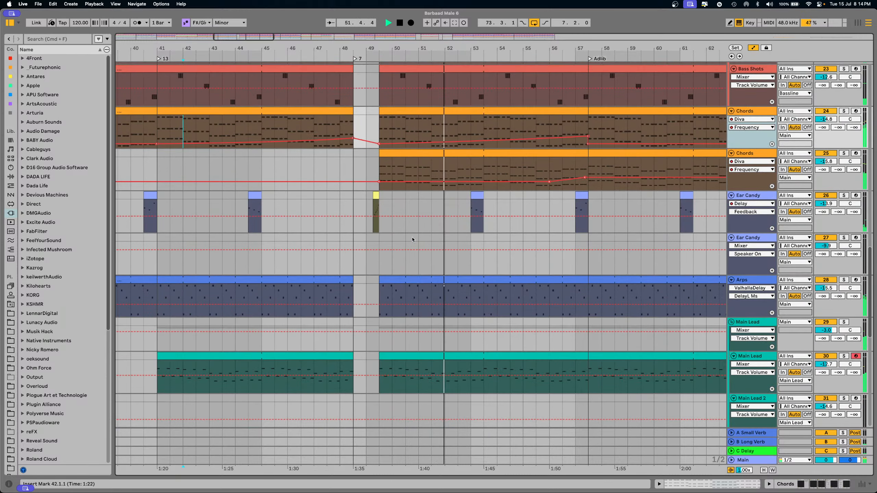
# - Select the yellow Ear Candy clip at 49.2.1, look ahead towards the Melody locator and stop playback
pyautogui.click(376, 197)
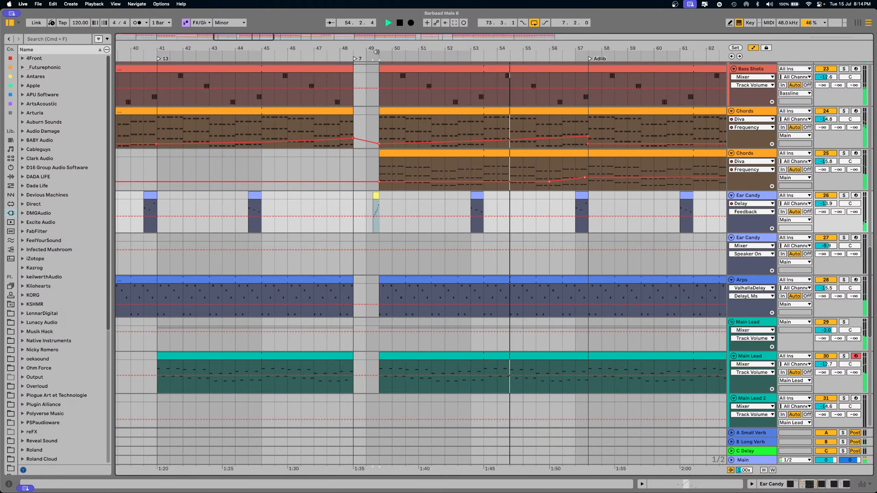
pyautogui.scroll(-5, 347, 180)
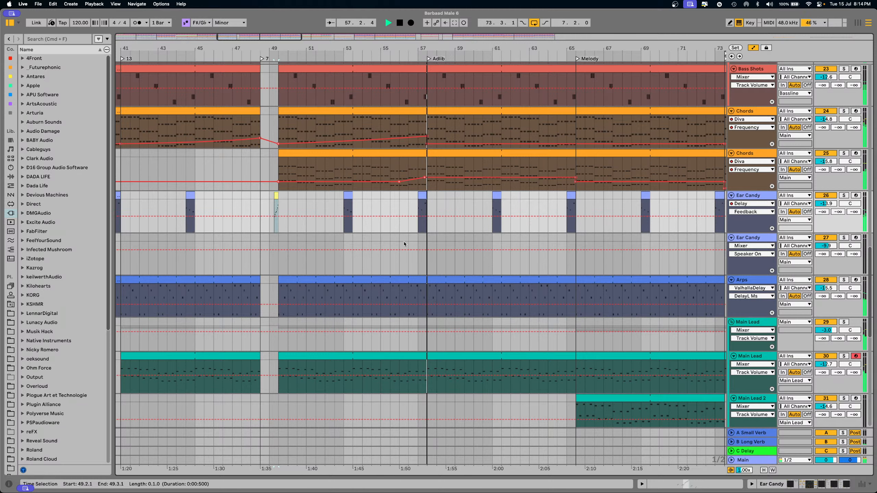
pyautogui.press('space')
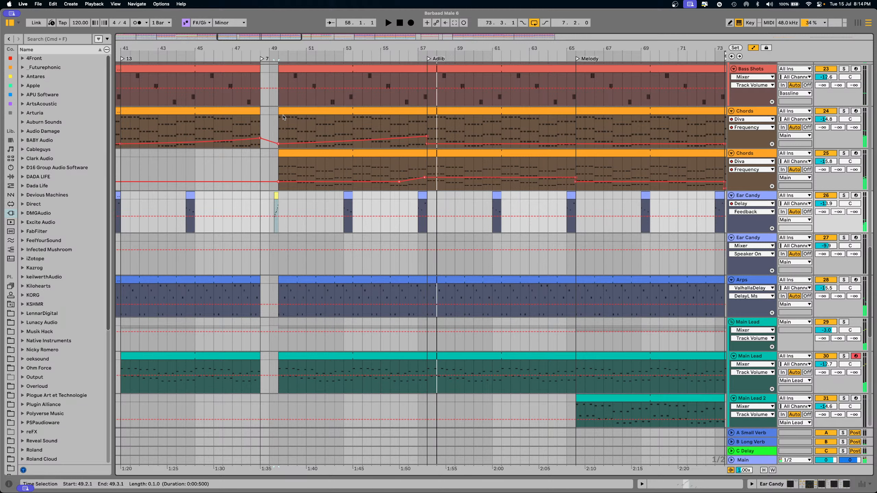
# - Select both Chords parts from 49.3.1 to 57.3.1, solo the second Chords track and play its clip from 49.3.1
pyautogui.moveTo(283, 117); pyautogui.dragTo(428, 164)
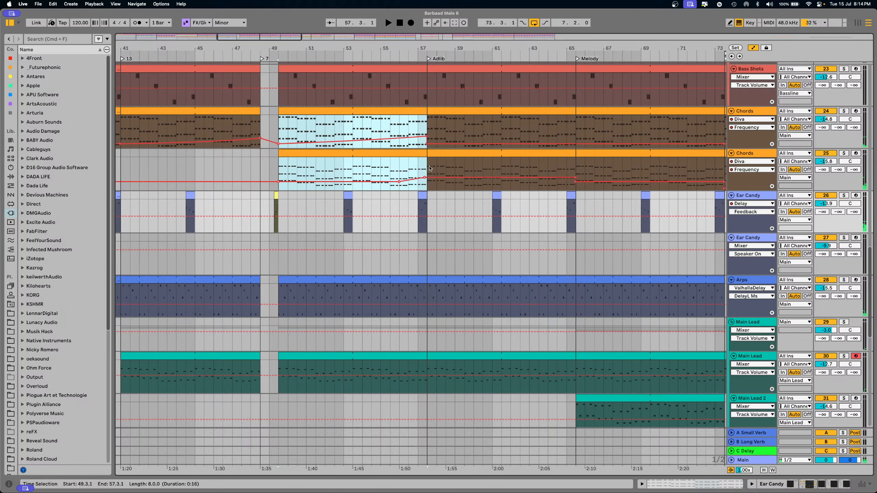
pyautogui.click(842, 154)
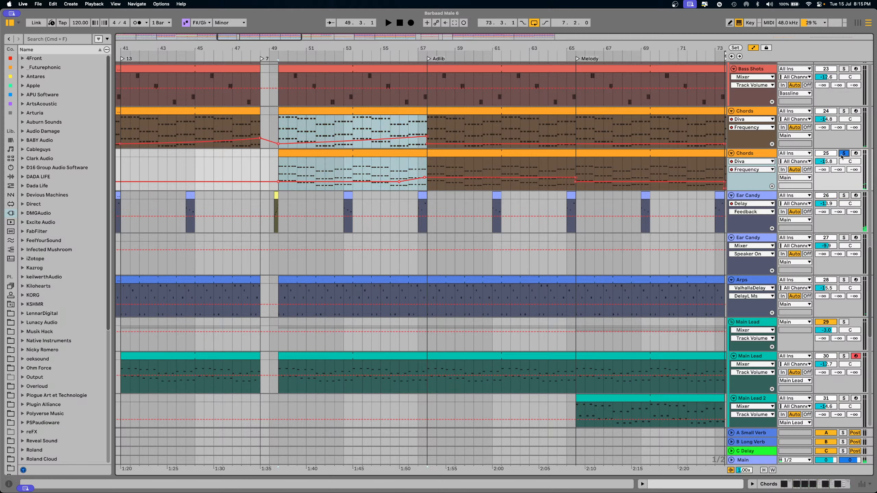
pyautogui.click(362, 154)
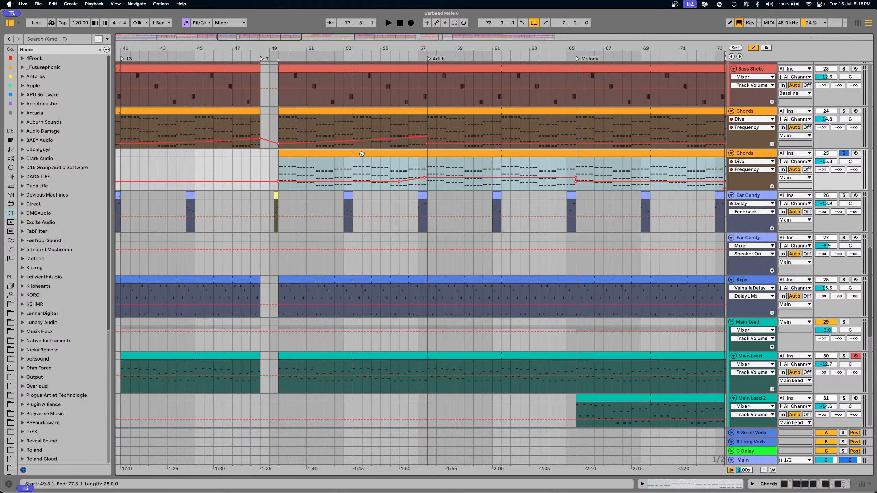
pyautogui.press('space')
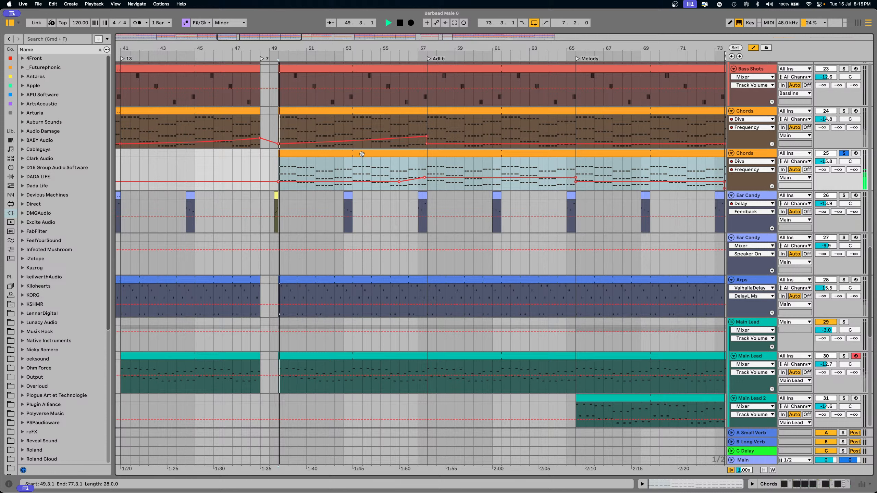
# - Solo the first Chords track and audition its section from 49.3.1 to 57.3.1
pyautogui.click(843, 111)
pyautogui.press('space')
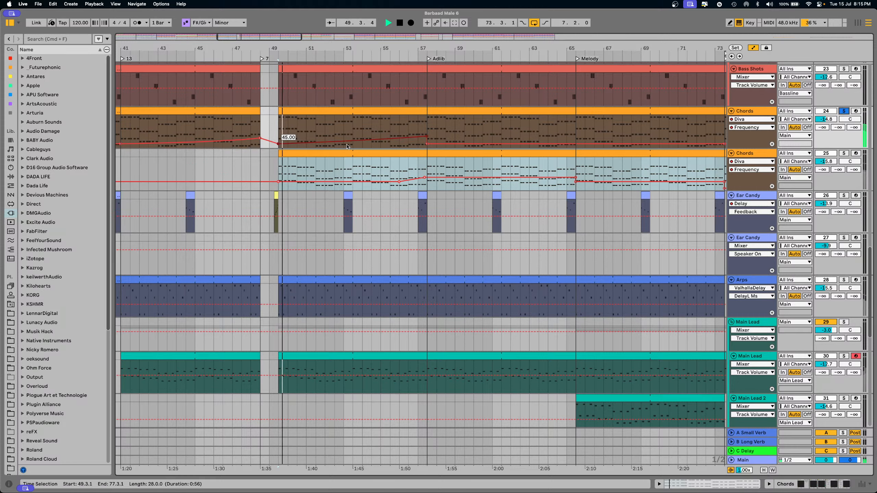
pyautogui.press('space')
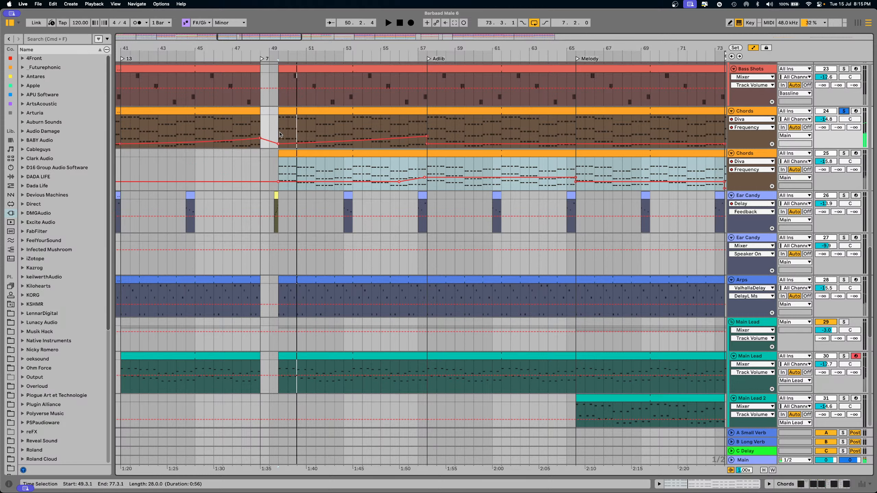
pyautogui.moveTo(279, 134); pyautogui.dragTo(428, 136)
pyautogui.press('space')
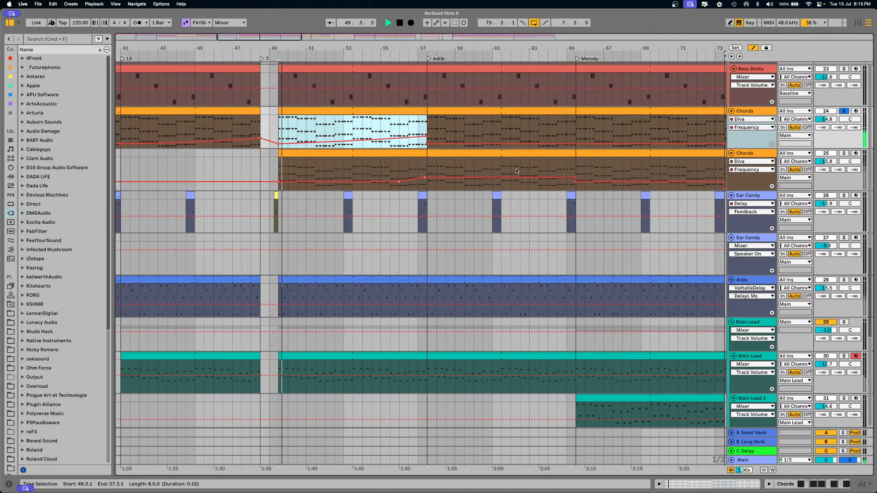
pyautogui.press('space')
# - Select 53.3.1 to 61.3.1 on the first Chords track around the Adlib locator and audition it
pyautogui.click(381, 131)
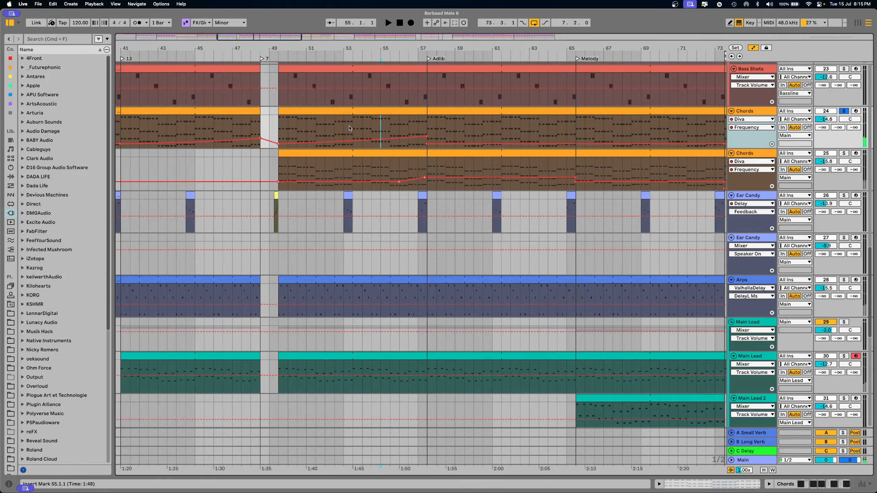
pyautogui.moveTo(350, 128); pyautogui.dragTo(500, 118)
pyautogui.press('space')
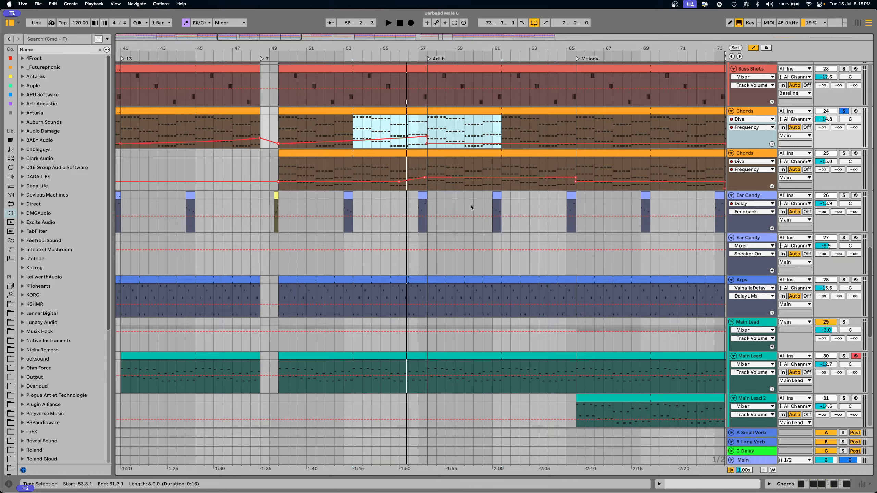
# - Place the insert marker at 47.3.1 on the 17 Nexus track and play through locator 7
pyautogui.scroll(5, 416, 203)
pyautogui.scroll(5, 293, 183)
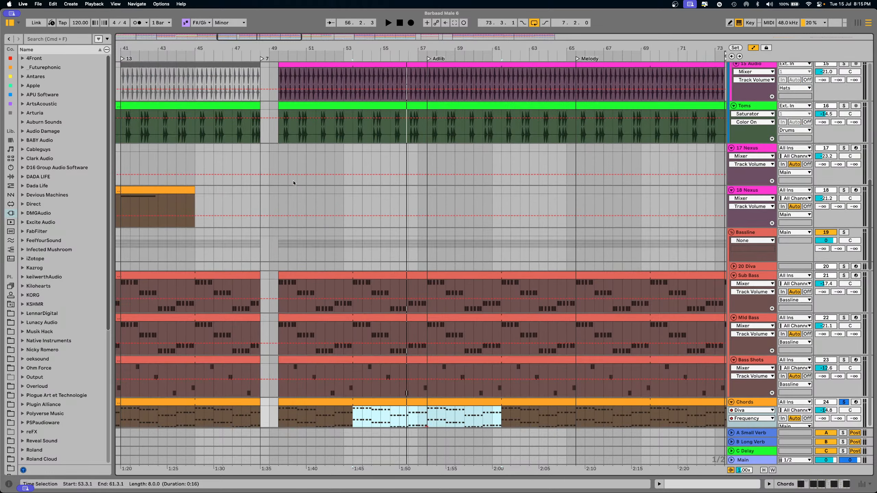
pyautogui.click(261, 80)
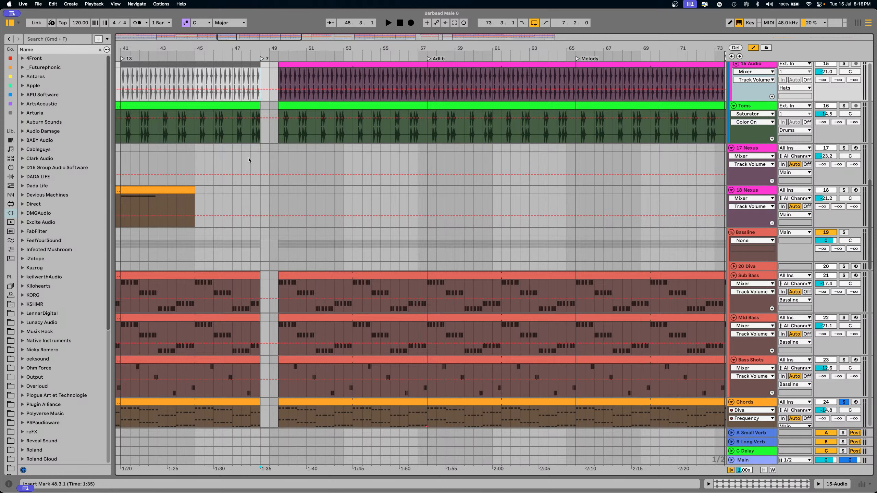
pyautogui.click(241, 164)
pyautogui.press('space')
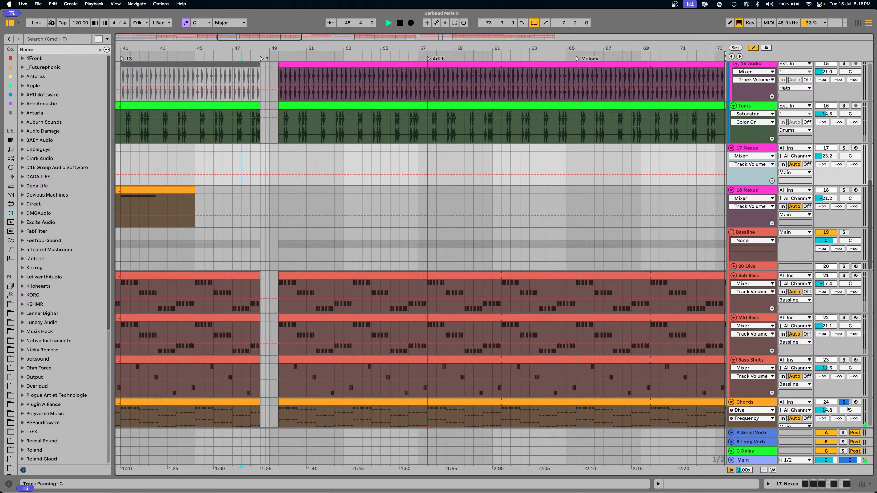
# - Examine the arrangement around locator 7 from the vocals and drums down to the Pads, then return to the Ear Candy tracks
pyautogui.scroll(10, 398, 321)
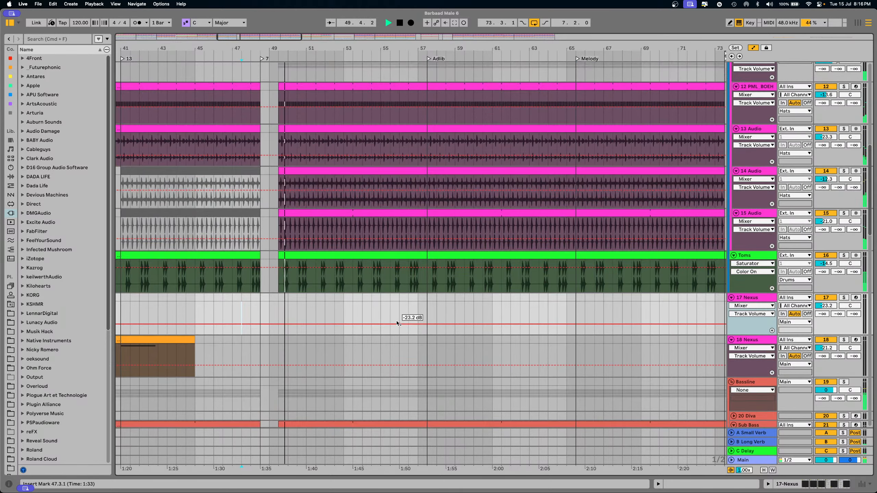
pyautogui.scroll(5, 397, 321)
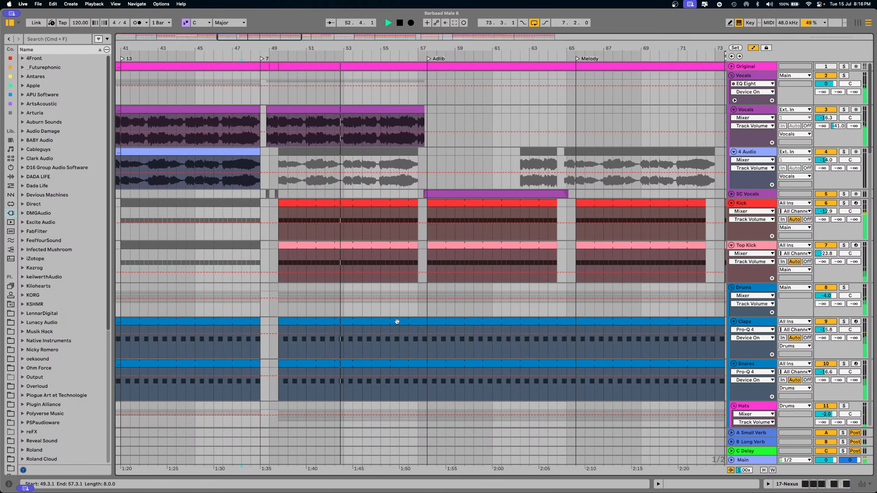
pyautogui.scroll(-10, 397, 321)
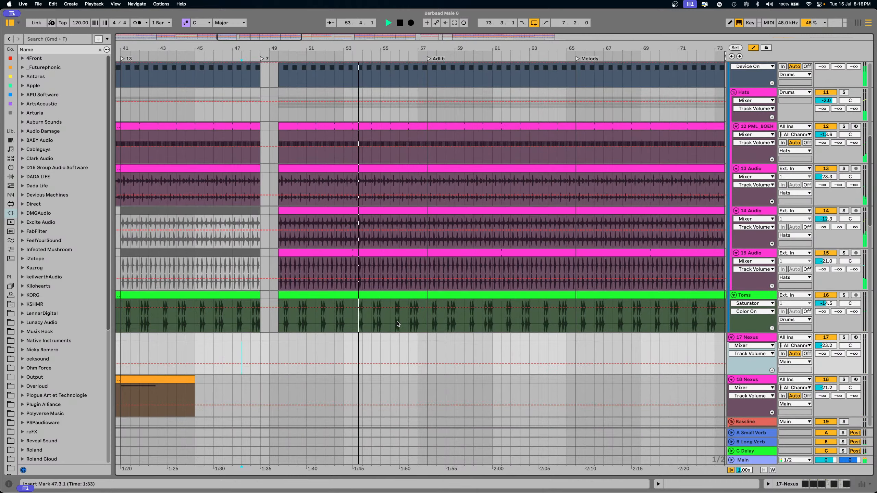
pyautogui.scroll(-3, 397, 325)
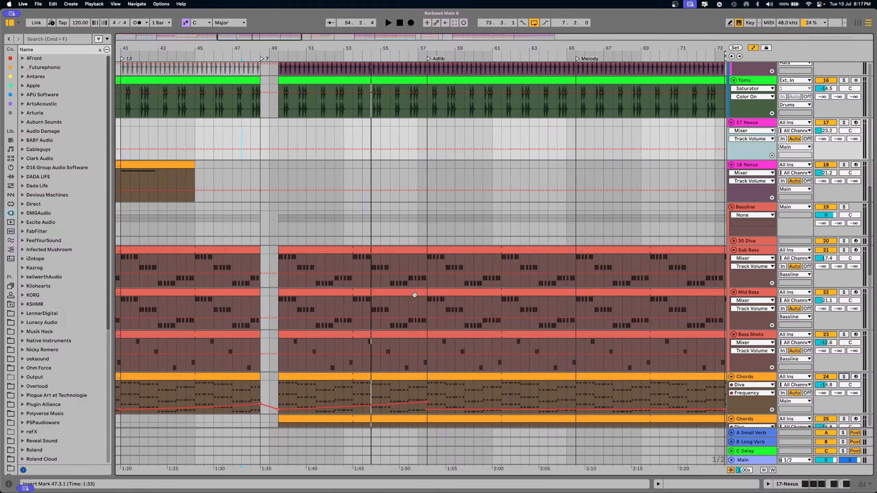
pyautogui.scroll(5, 398, 289)
pyautogui.scroll(-20, 398, 290)
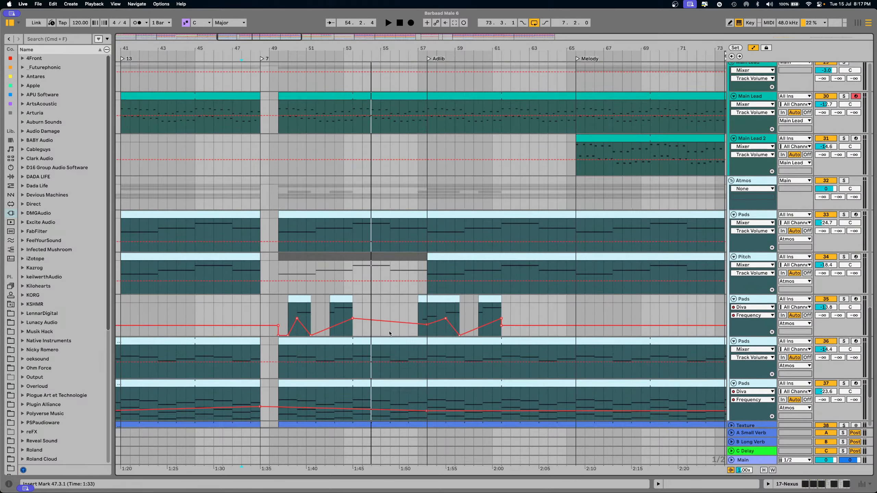
pyautogui.scroll(10, 373, 315)
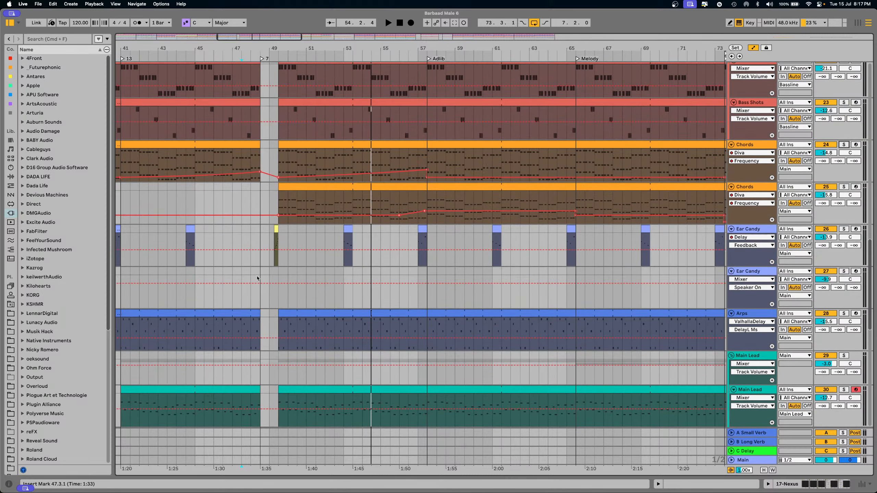
# - Select the yellow Ear Candy clip at 49.2.1, solo its track and play the clip
pyautogui.click(277, 230)
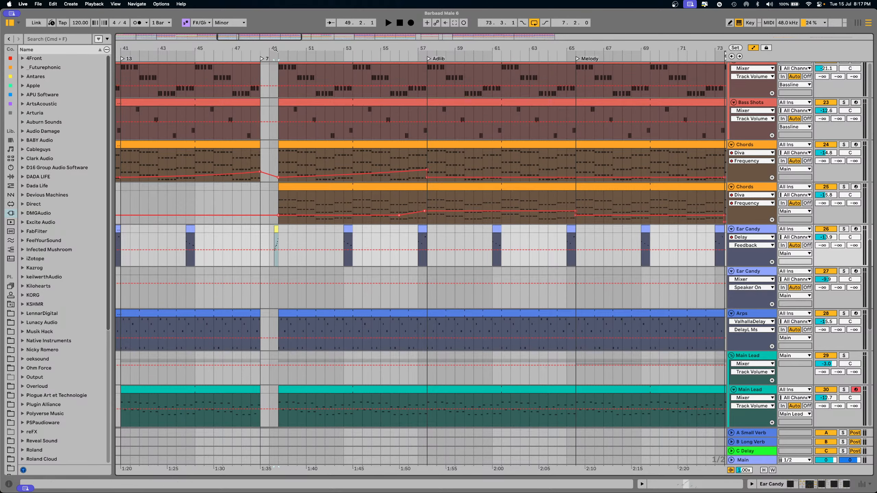
pyautogui.scroll(5, 276, 230)
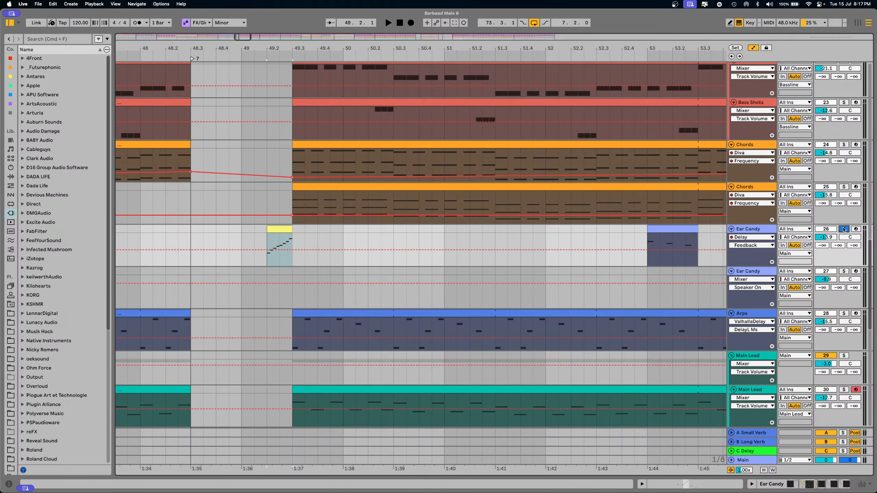
pyautogui.click(844, 229)
pyautogui.press('space')
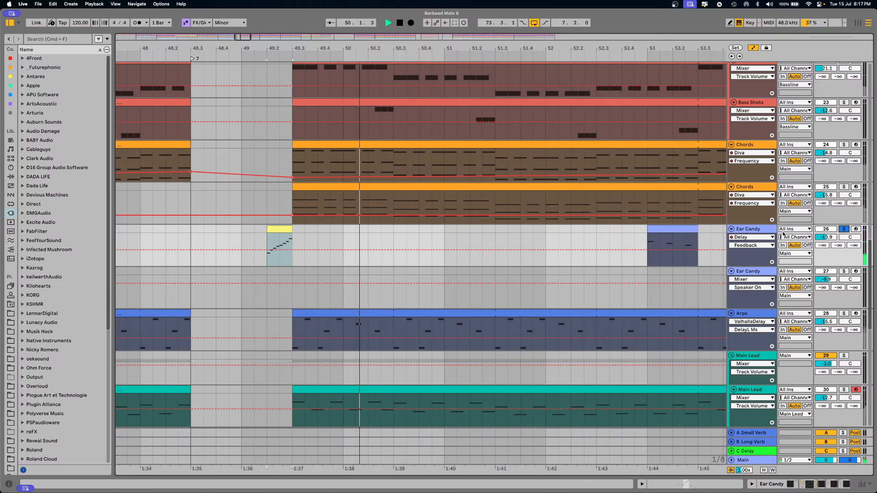
# - Show the Serum 2 Filter 1 Freq automation on the first Ear Candy track and stop playback
pyautogui.click(761, 238)
pyautogui.click(756, 252)
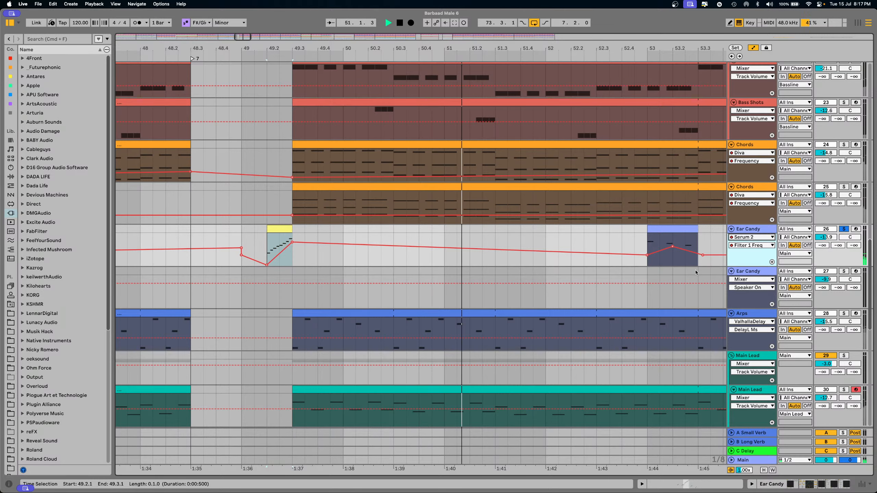
pyautogui.press('space')
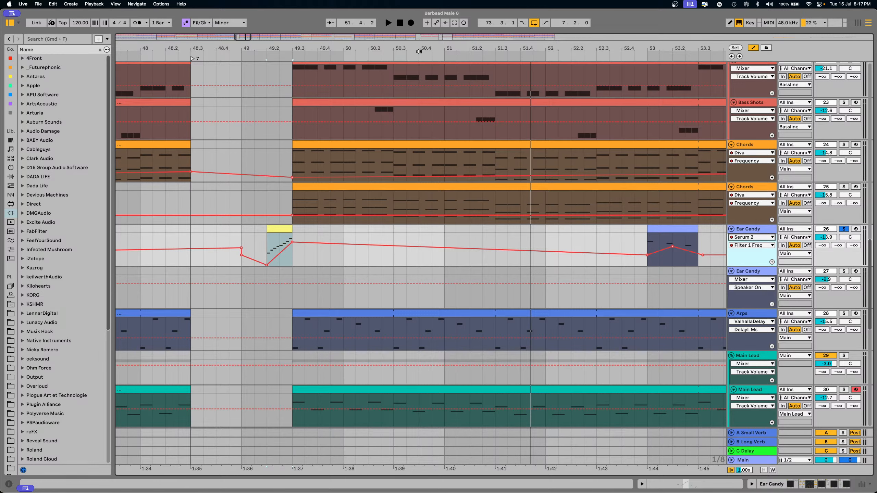
# - Zoom the timeline out to about bars 35–83 and examine the tracks from Vocals down to Pads around the Adlib and Melody locators
pyautogui.moveTo(420, 48); pyautogui.dragTo(326, 9)
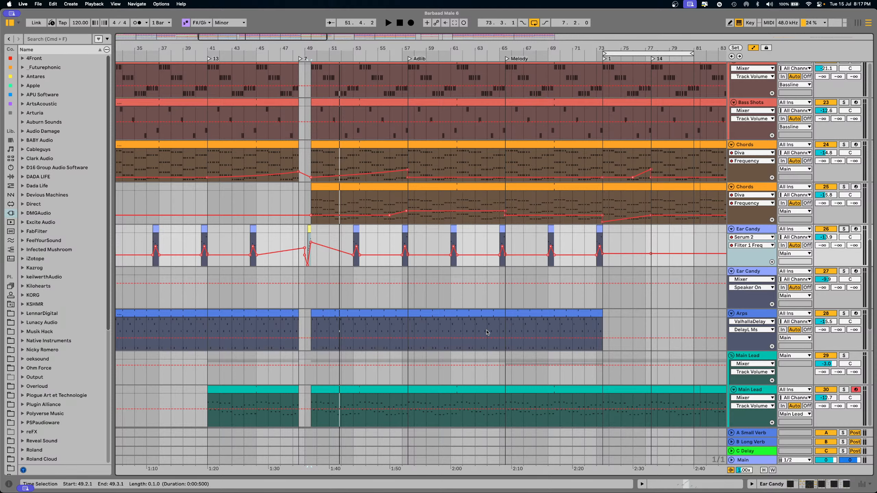
pyautogui.scroll(5, 487, 332)
pyautogui.scroll(3, 487, 333)
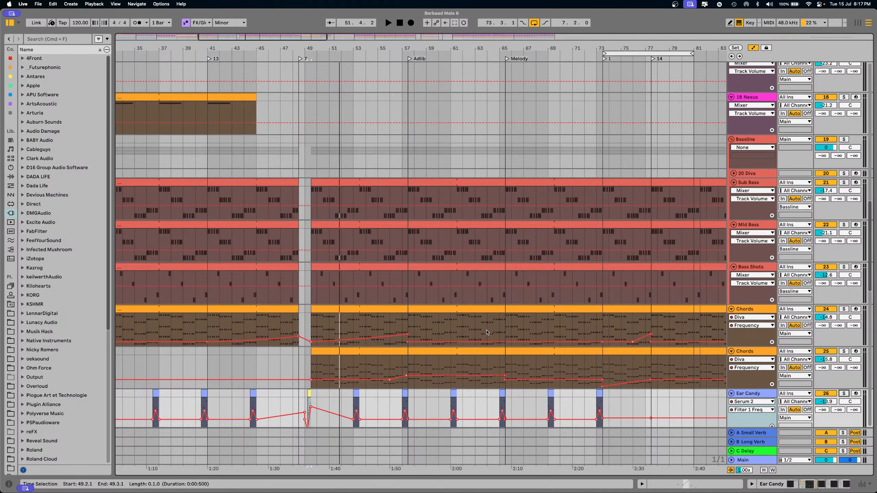
pyautogui.scroll(20, 486, 332)
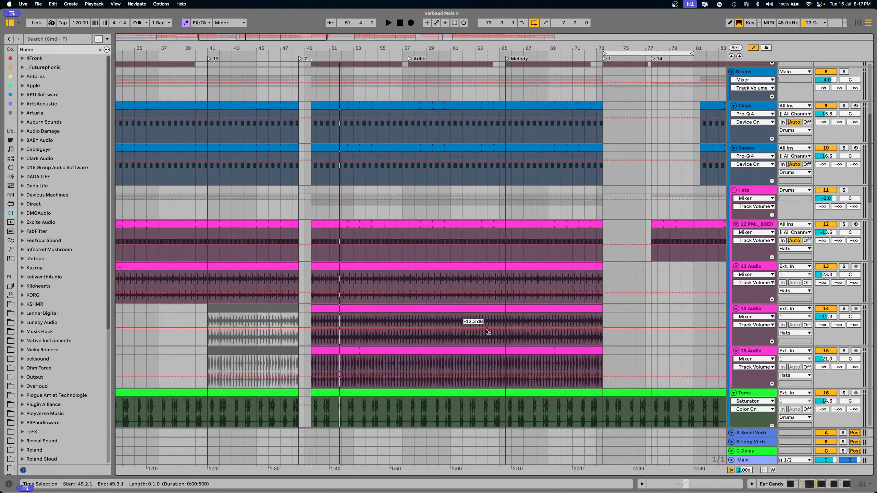
pyautogui.scroll(6, 339, 258)
pyautogui.scroll(3, 340, 257)
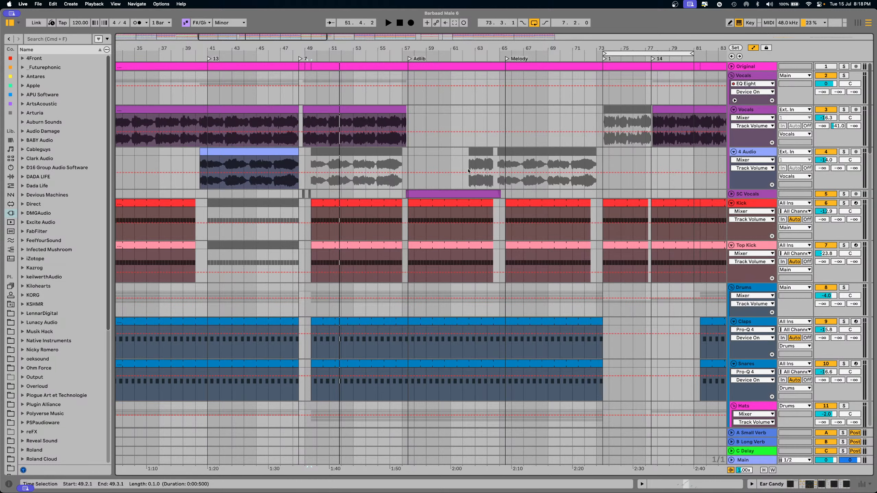
pyautogui.scroll(-20, 518, 352)
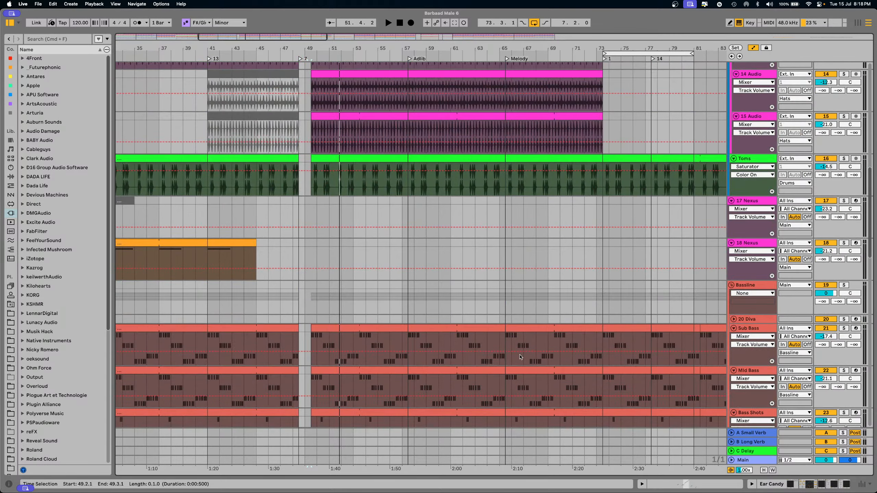
pyautogui.scroll(-3, 518, 352)
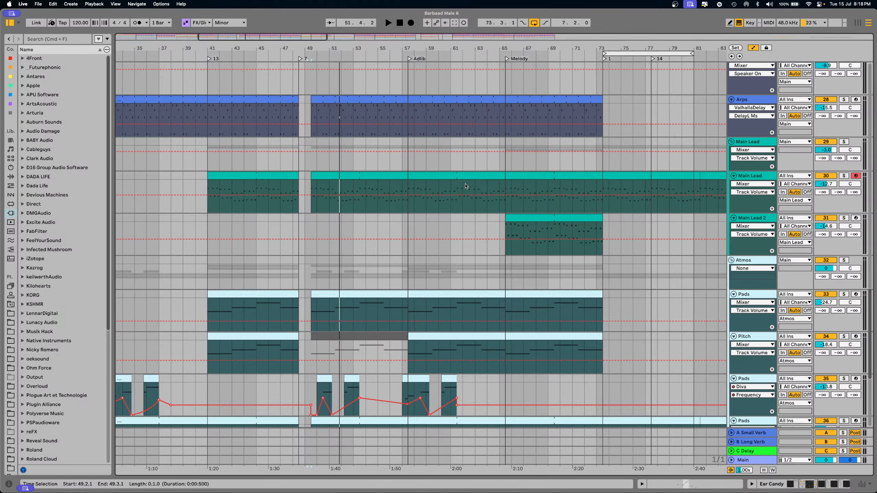
# - Select 63.1.1 to 73.3.1 across Main Lead and Main Lead 2, and look back over the drum tracks above
pyautogui.moveTo(476, 188); pyautogui.dragTo(601, 226)
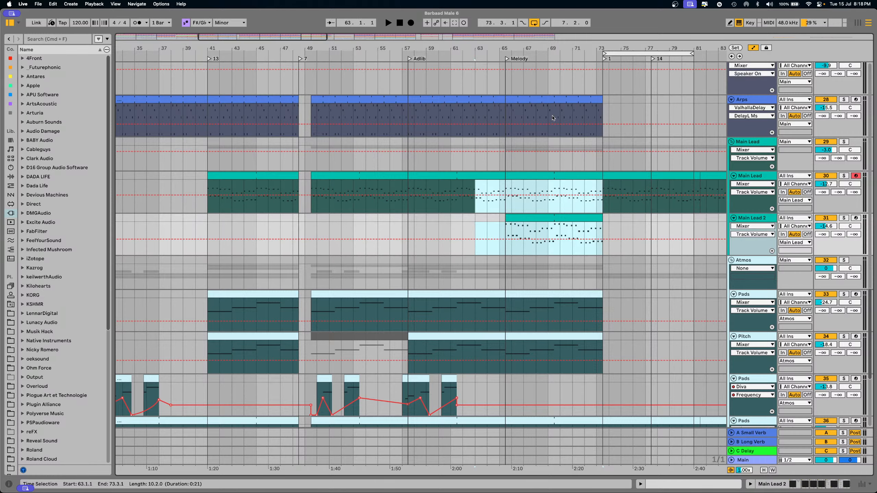
pyautogui.hscroll(9, 552, 118)
pyautogui.scroll(10, 317, 196)
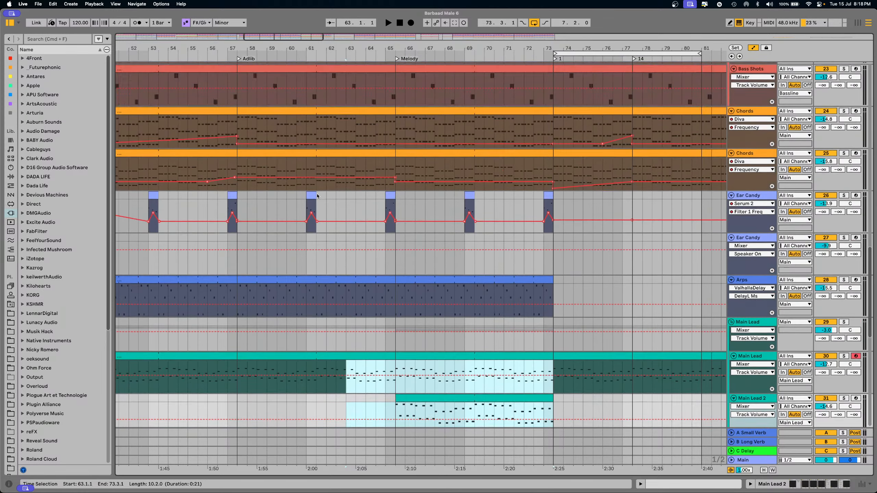
pyautogui.scroll(20, 316, 196)
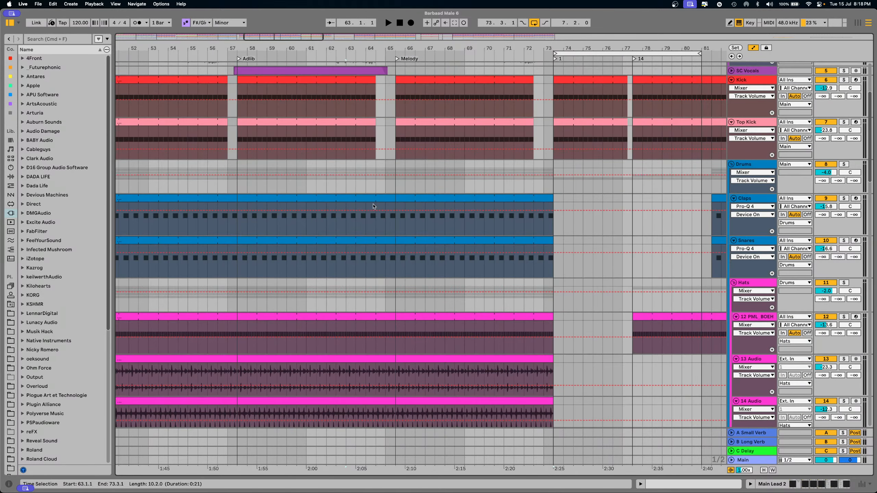
# - Look through the drum and bass tracks, and play the arrangement from 63.1.1 at the Main Lead track
pyautogui.scroll(6, 373, 206)
pyautogui.scroll(-20, 366, 250)
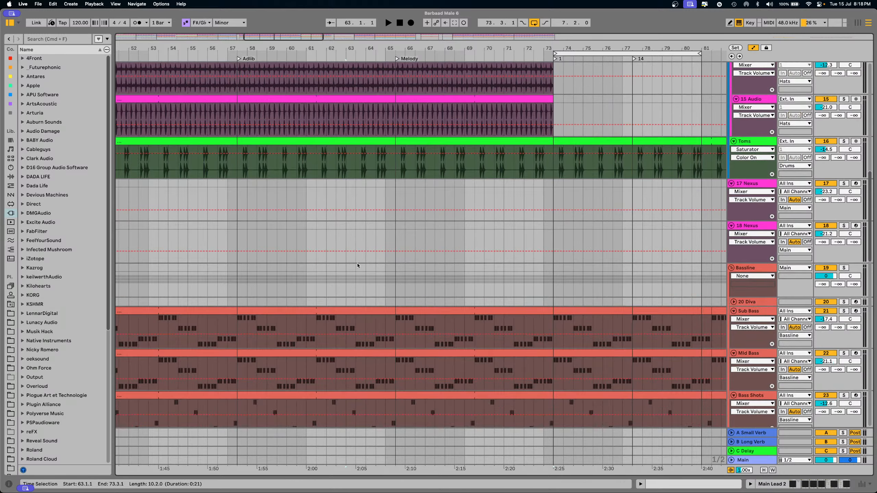
pyautogui.scroll(-12, 357, 266)
pyautogui.scroll(-12, 345, 283)
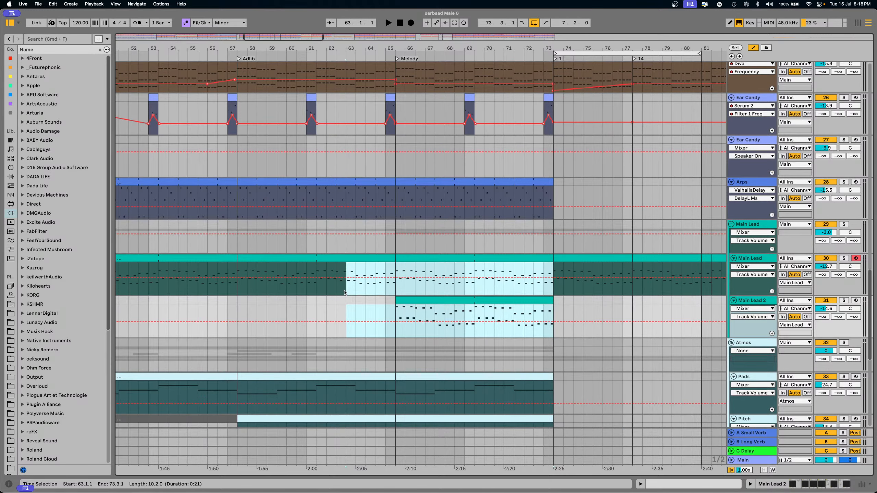
pyautogui.click(344, 292)
pyautogui.press('space')
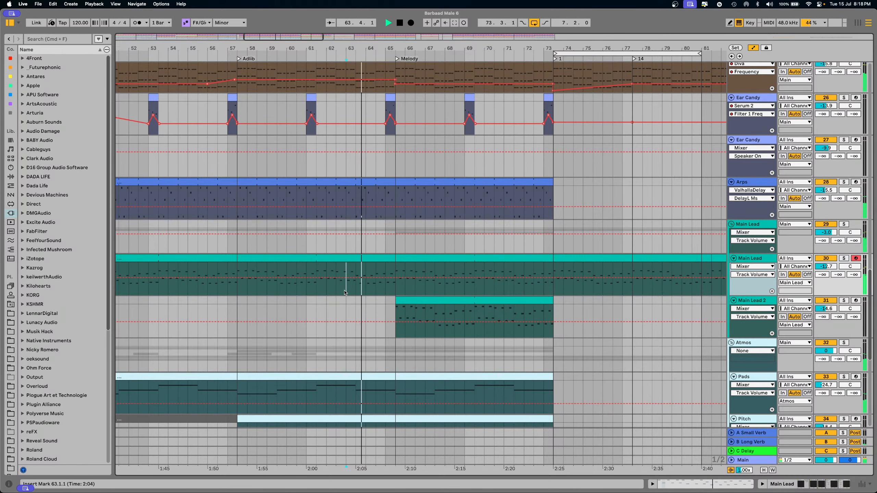
# - Open the Main Lead 2 clip at the Melody locator and enlarge its piano roll to examine the notes
pyautogui.doubleClick(468, 309)
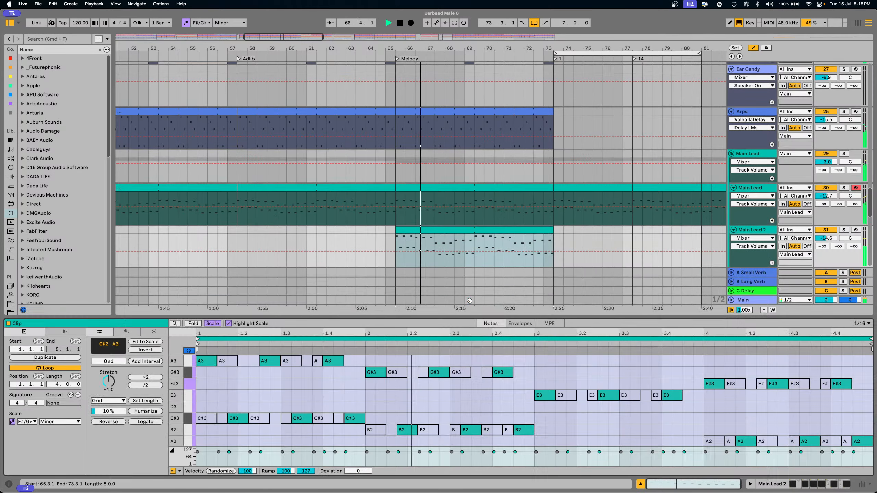
pyautogui.moveTo(411, 303); pyautogui.dragTo(410, 186)
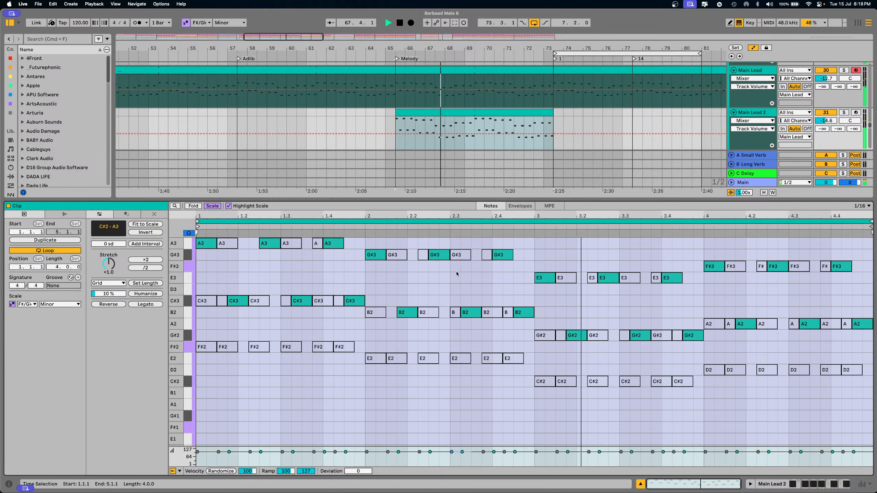
pyautogui.scroll(5, 467, 337)
pyautogui.scroll(-1, 467, 339)
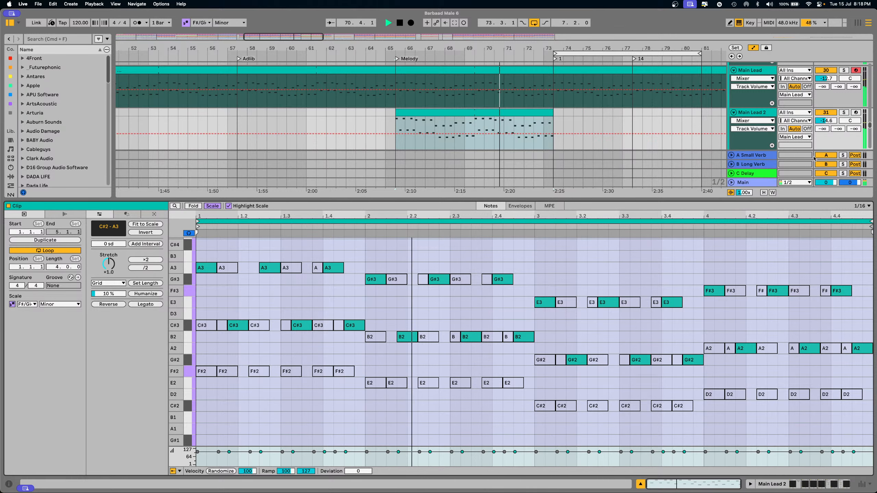
# - Show the Main Lead 2 device chain, solo the track and zoom the timeline in to about bars 63–77
pyautogui.click(766, 111)
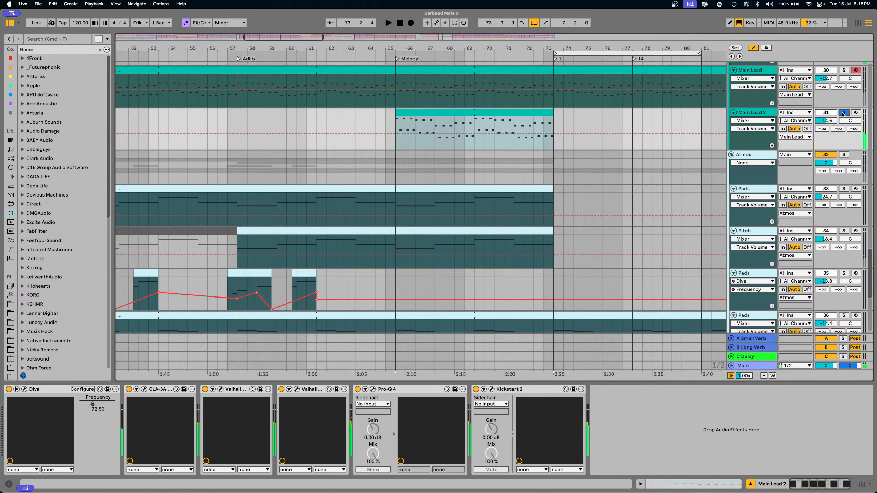
pyautogui.click(843, 113)
pyautogui.moveTo(483, 46); pyautogui.dragTo(427, 47)
# - Bypass the Main Lead 2 effects from CLA-3A through Kickstart 2, play the clip dry, and re-enable them for comparison
pyautogui.click(531, 390)
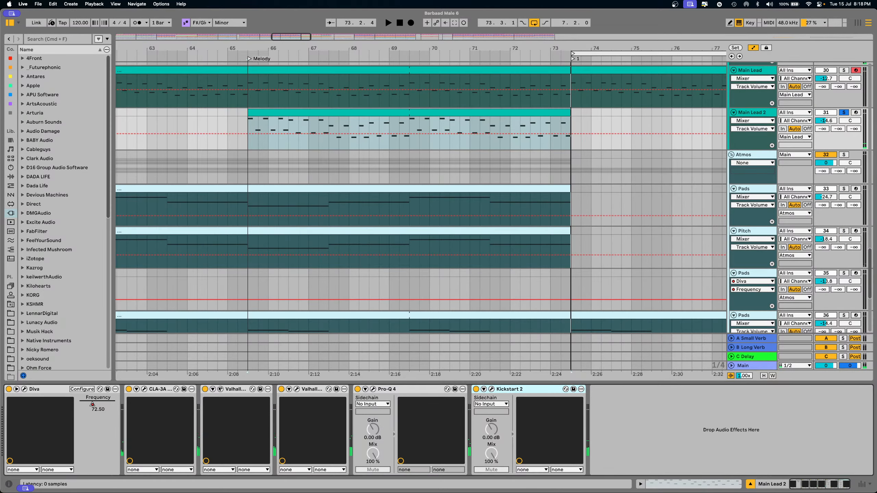
pyautogui.keyDown('shift'); pyautogui.click(162, 391); pyautogui.keyUp('shift')
pyautogui.click(128, 389)
pyautogui.press('space')
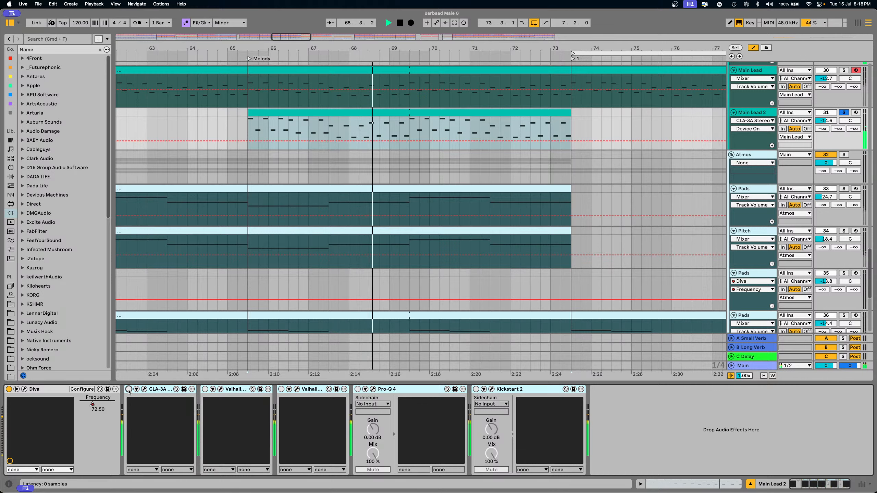
pyautogui.click(128, 389)
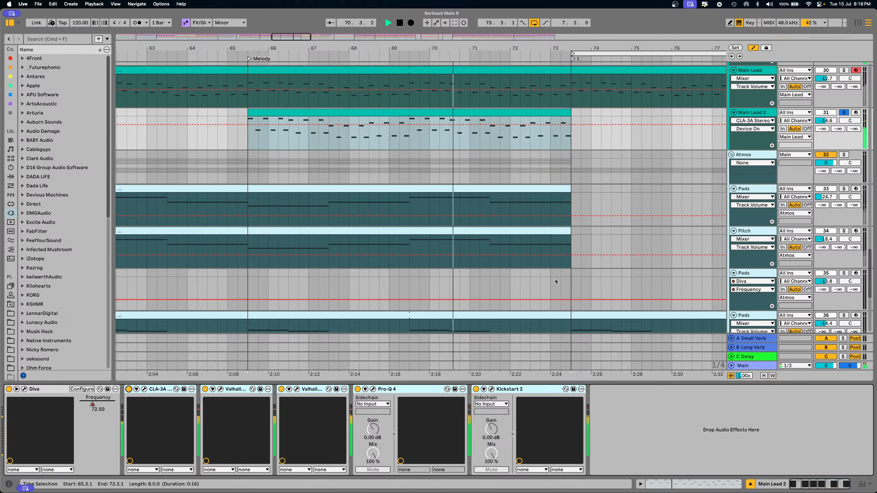
# - Stop playback and show the device chain of the Main Lead track above Main Lead 2
pyautogui.click(546, 398)
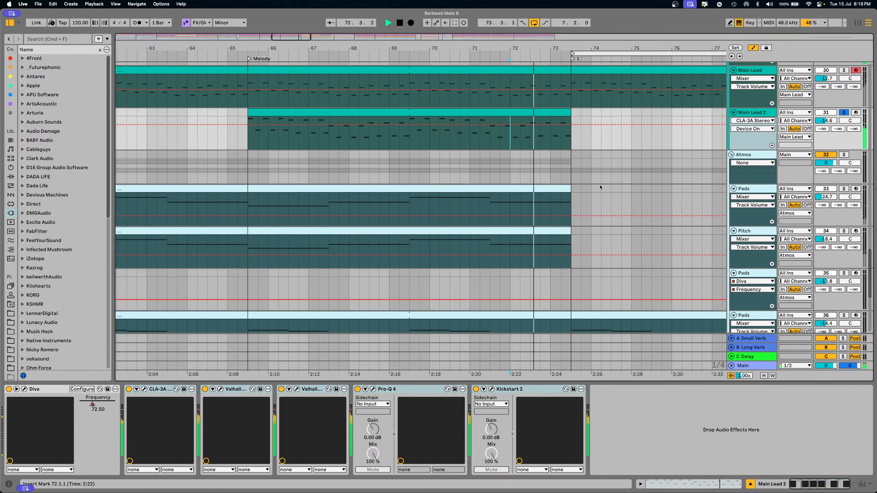
pyautogui.press('space')
pyautogui.scroll(3, 640, 176)
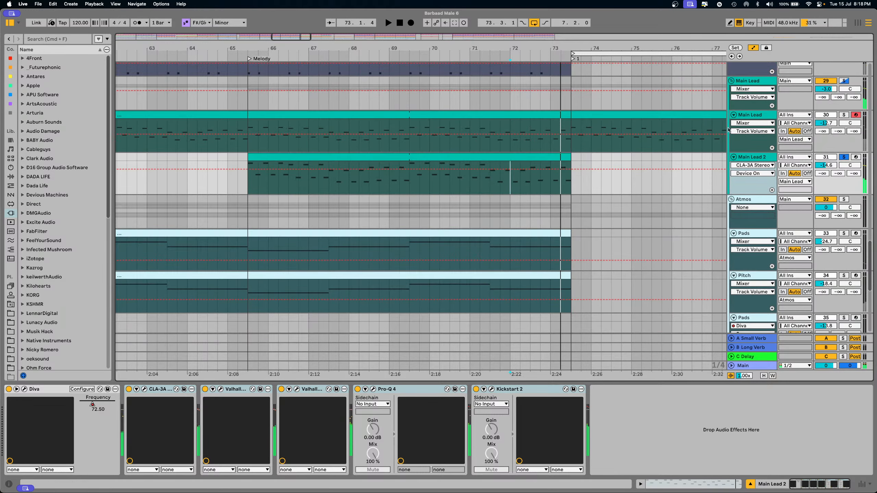
pyautogui.click(748, 115)
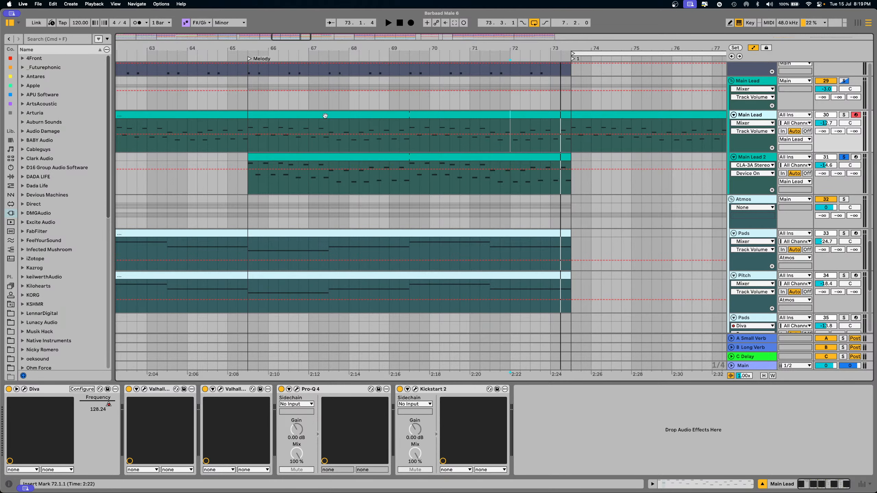
# - Select the Vocals audio from 40.1.1 to the gap before locator 7, solo its track and audition the opening
pyautogui.scroll(10, 500, 214)
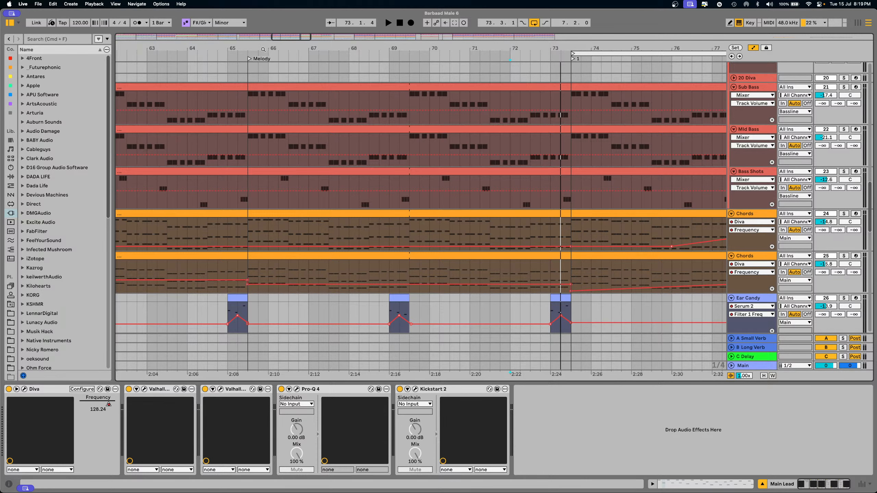
pyautogui.moveTo(263, 50); pyautogui.dragTo(207, 4)
pyautogui.scroll(10, 407, 218)
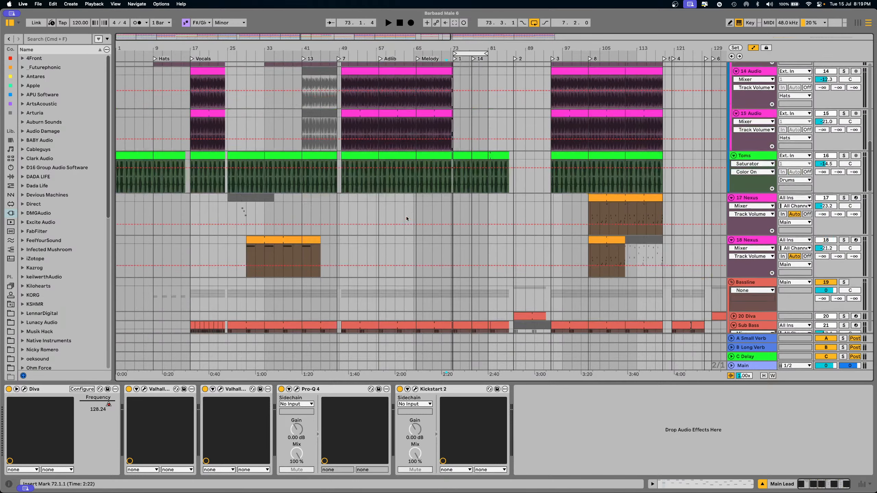
pyautogui.scroll(10, 380, 218)
pyautogui.moveTo(319, 48); pyautogui.dragTo(319, 96)
pyautogui.moveTo(211, 122); pyautogui.dragTo(428, 120)
pyautogui.click(840, 111)
pyautogui.press('space')
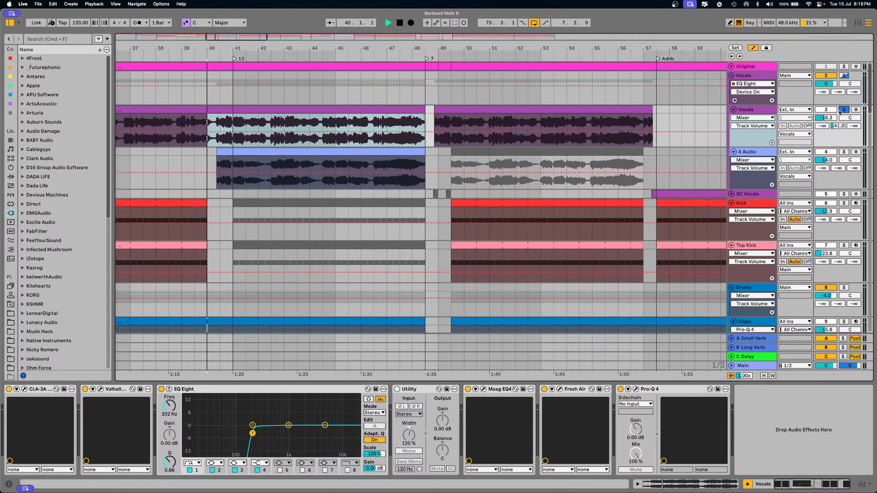
pyautogui.press('space')
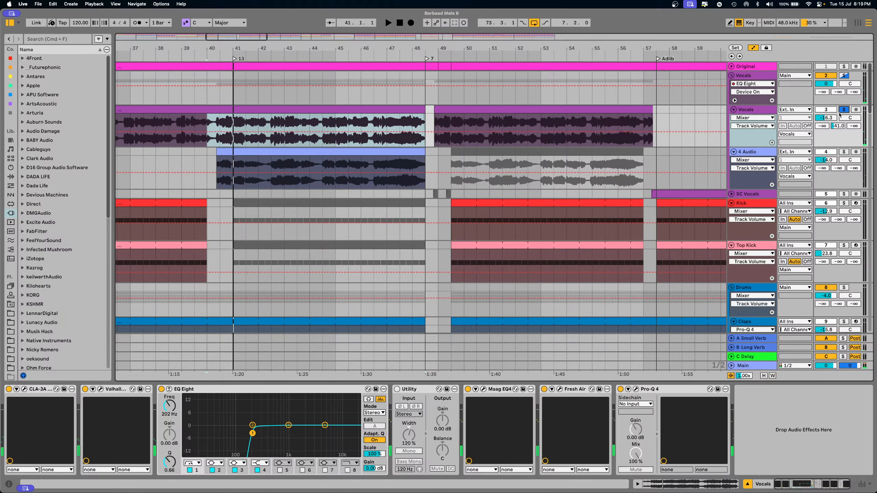
# - Solo the 4 Audio track, open its blue clip around locator 13 and audition it
pyautogui.click(843, 152)
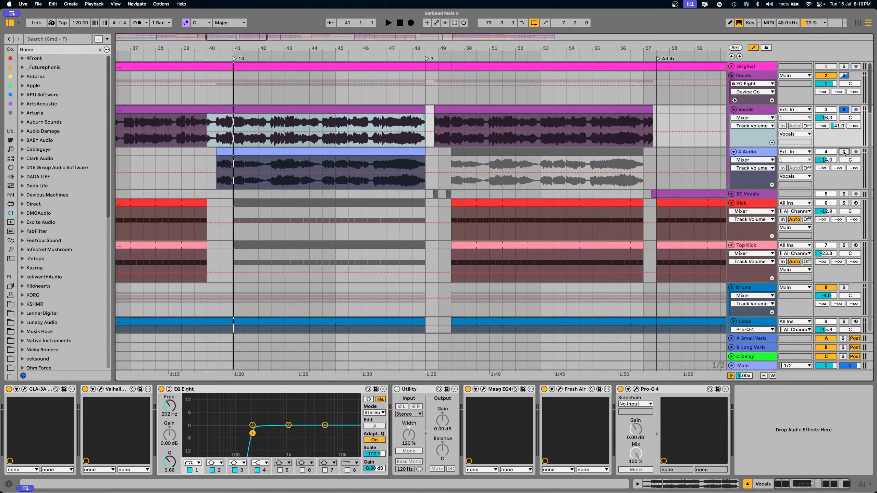
pyautogui.doubleClick(300, 152)
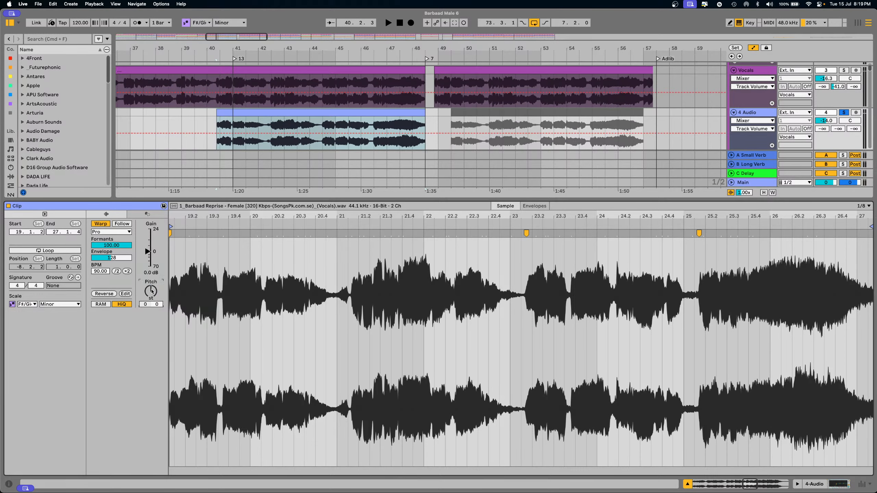
pyautogui.press('space')
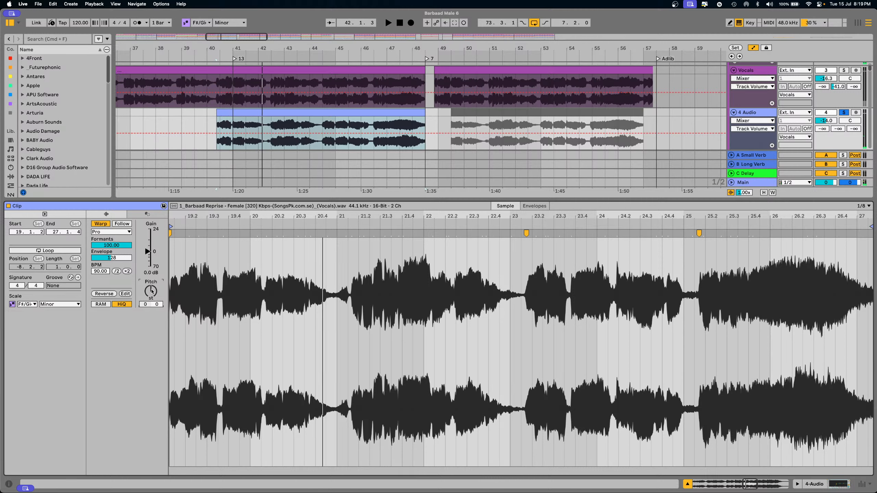
# - Solo Vocals together with 4 Audio, audition both from 40.1.1, and clear the two solos
pyautogui.scroll(-3, 152, 291)
pyautogui.click(844, 70)
pyautogui.click(207, 84)
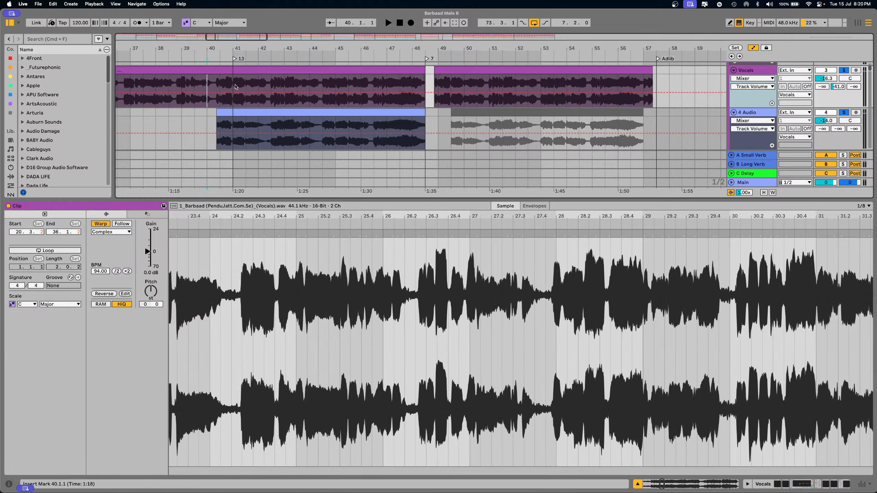
pyautogui.scroll(3, 244, 49)
pyautogui.press('space')
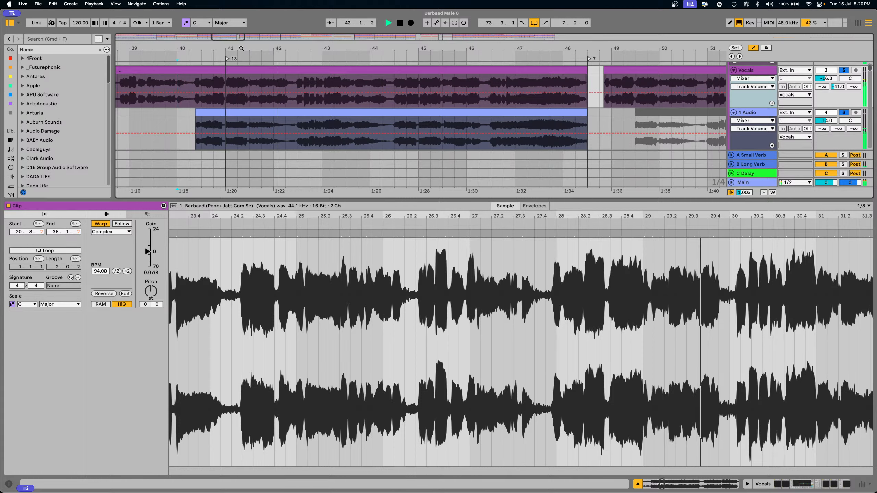
pyautogui.press('space')
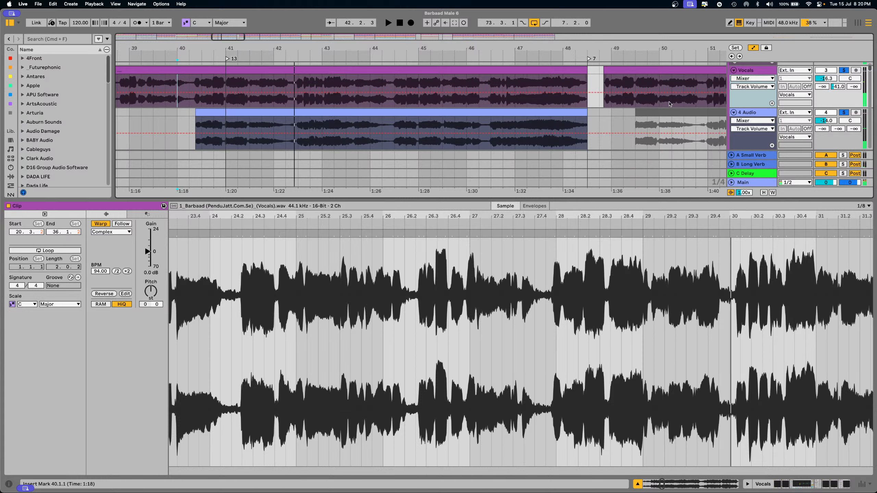
pyautogui.click(845, 114)
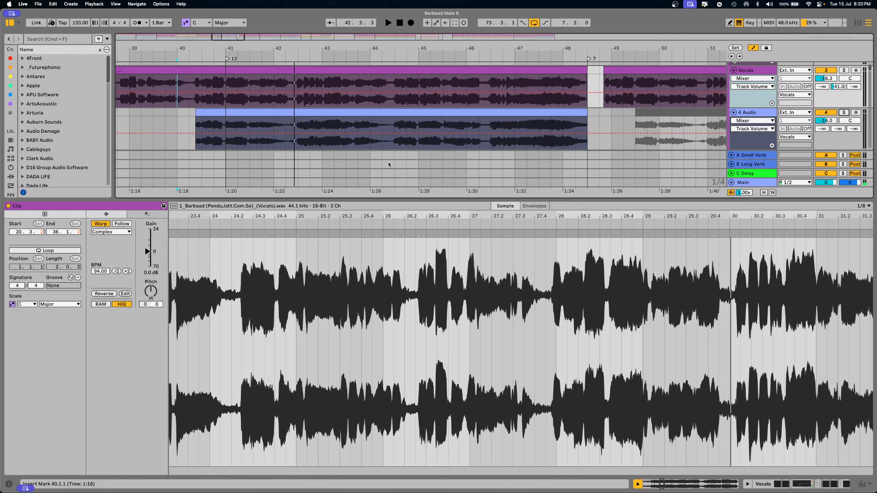
# - Hide the clip detail view and zoom the timeline out to about bars 29–117 around the vocal tracks
pyautogui.scroll(-2, 388, 164)
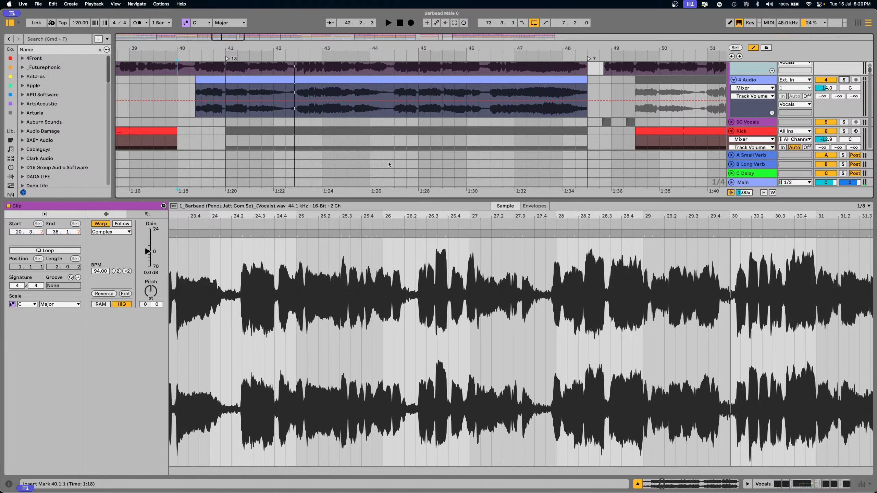
pyautogui.scroll(5, 388, 163)
pyautogui.scroll(-8, 389, 163)
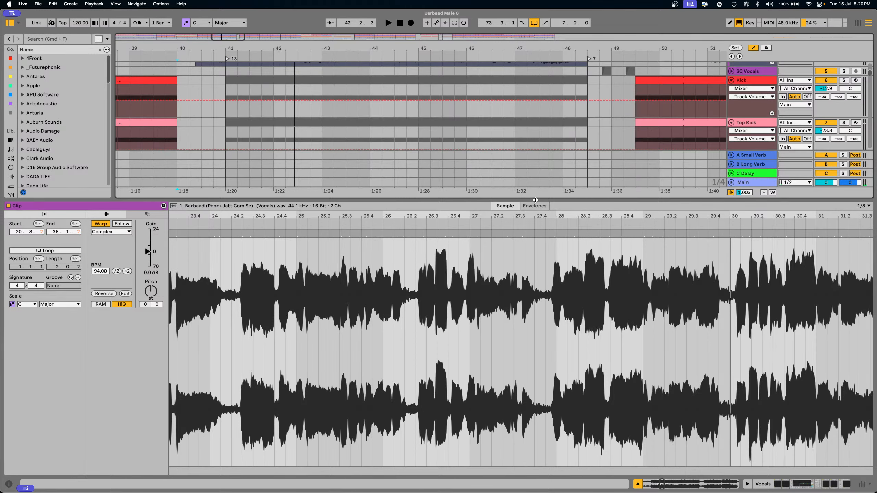
pyautogui.press('super+alt+l')
pyautogui.moveTo(559, 45); pyautogui.dragTo(245, 31)
pyautogui.scroll(5, 321, 151)
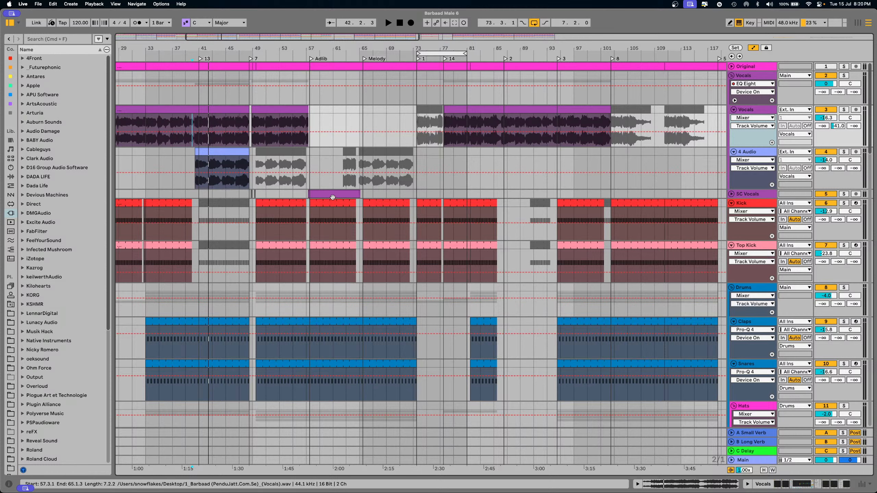
# - Unfold the SC Vocals track, solo it and play its purple clip from 57.3.1 at the Adlib locator
pyautogui.click(734, 194)
pyautogui.click(734, 195)
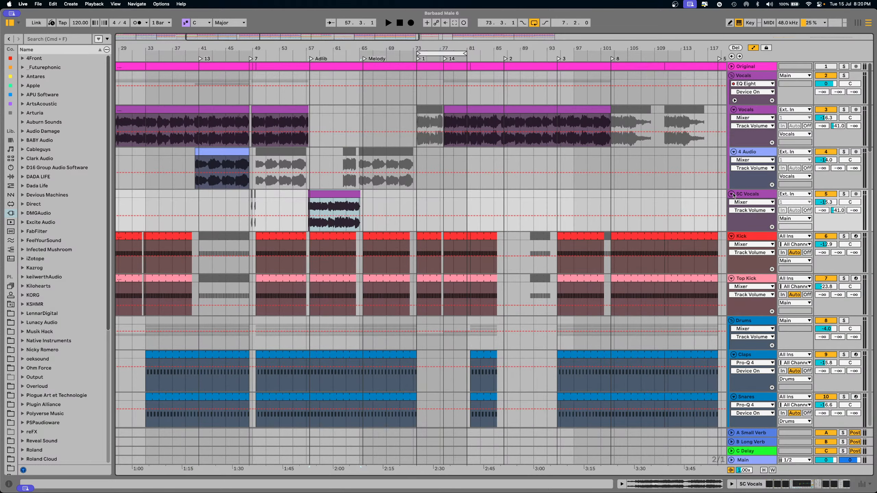
pyautogui.click(843, 194)
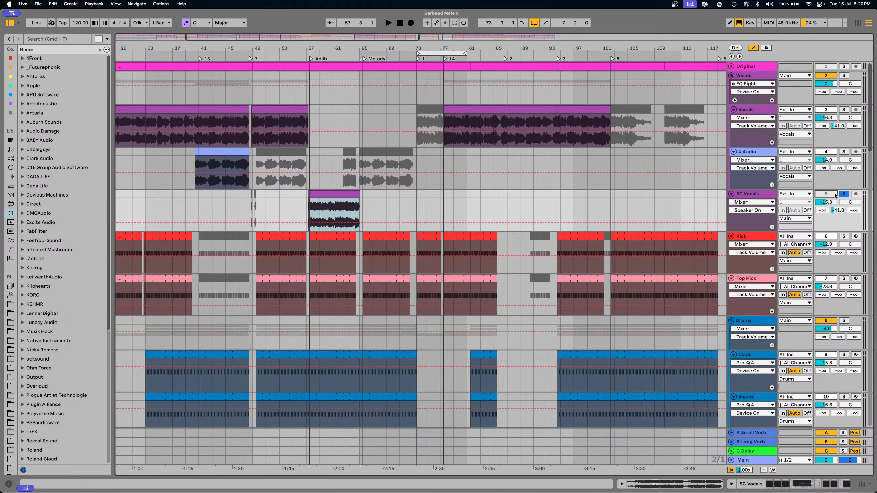
pyautogui.press('space')
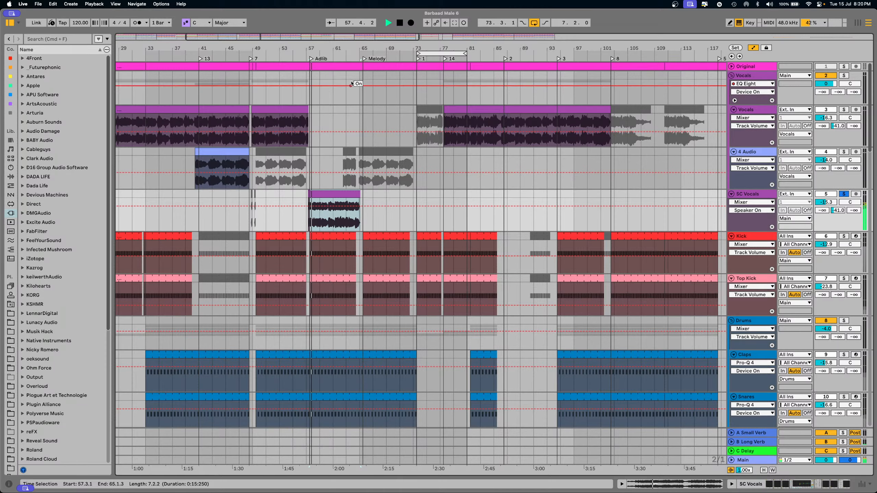
pyautogui.moveTo(343, 51); pyautogui.dragTo(319, 104)
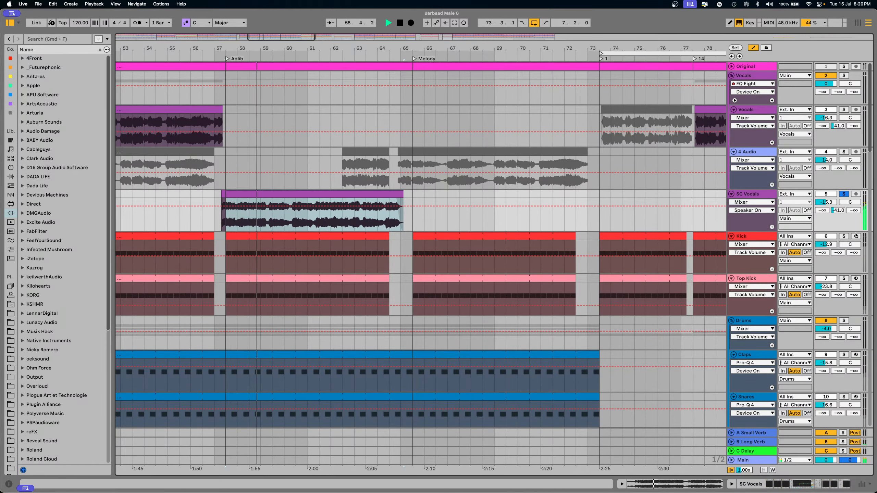
# - Replay from 57.3.1 with SC Vocals unsoloed, and examine the tracks from the drums down to Pads and FX
pyautogui.press('space')
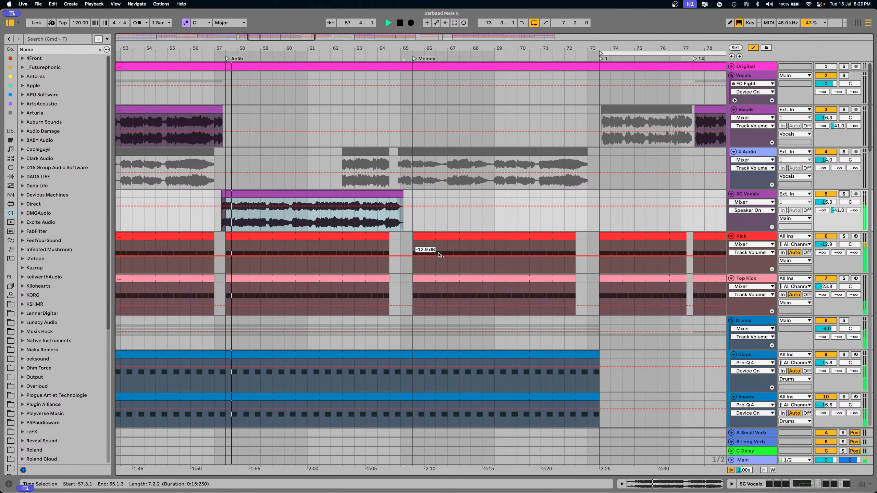
pyautogui.scroll(-5, 431, 254)
pyautogui.scroll(-10, 439, 255)
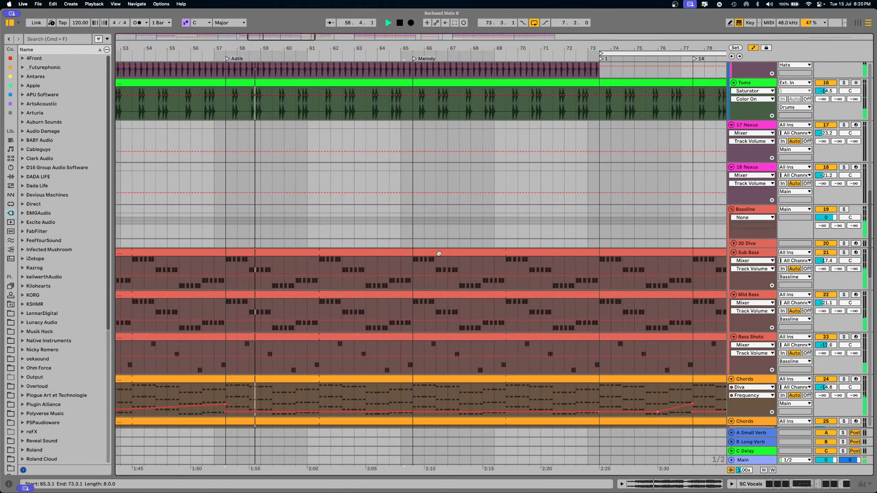
pyautogui.scroll(-3, 439, 253)
pyautogui.scroll(-8, 440, 254)
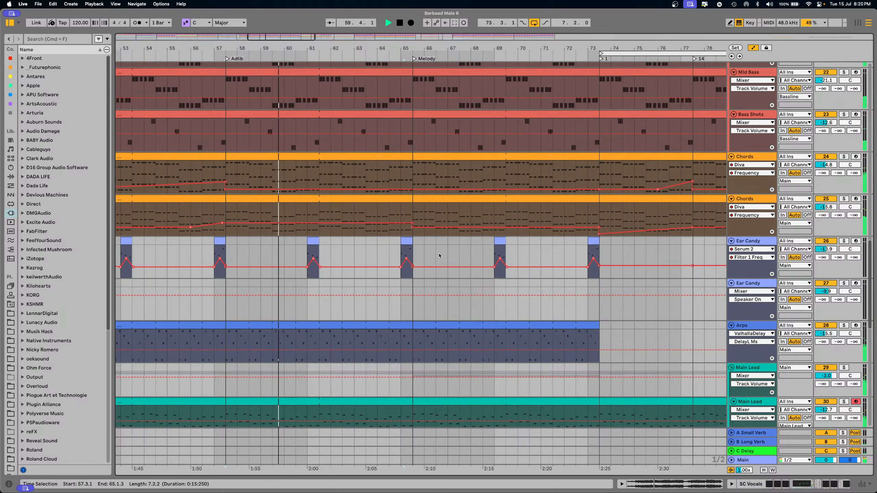
pyautogui.scroll(-10, 439, 255)
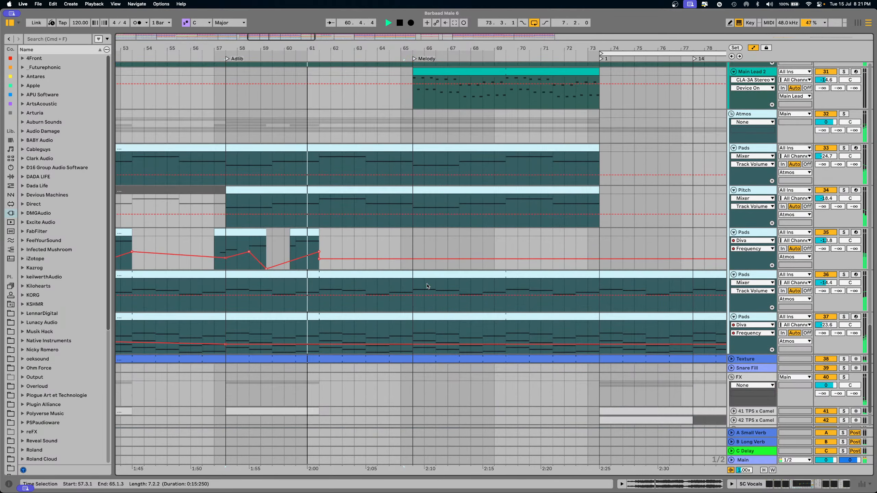
# - Stop playback and select the range 85.1.1 to 102.3.1 on Pads track 35
pyautogui.moveTo(405, 49); pyautogui.dragTo(262, 50)
pyautogui.press('space')
pyautogui.moveTo(404, 242); pyautogui.dragTo(532, 238)
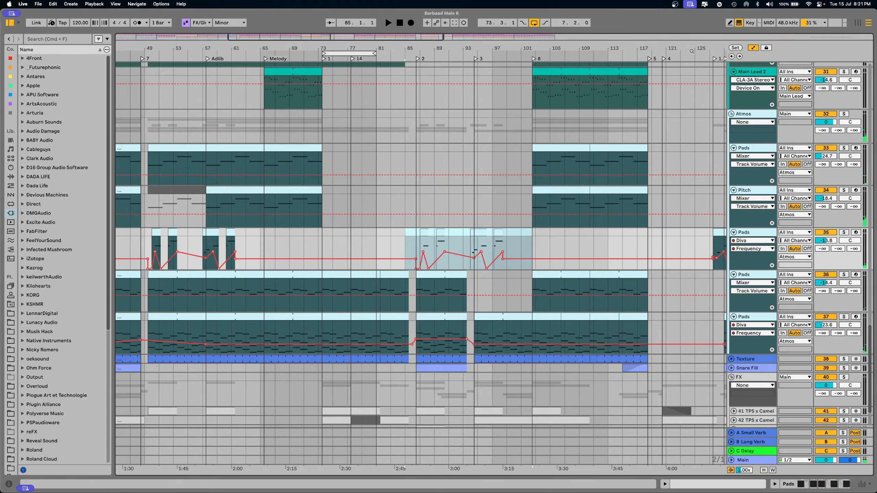
# - Select 124.1.1 to 133.1.1 on Pads track 35 and audition the lead-in to its clip with the full mix
pyautogui.moveTo(691, 49); pyautogui.dragTo(440, 64)
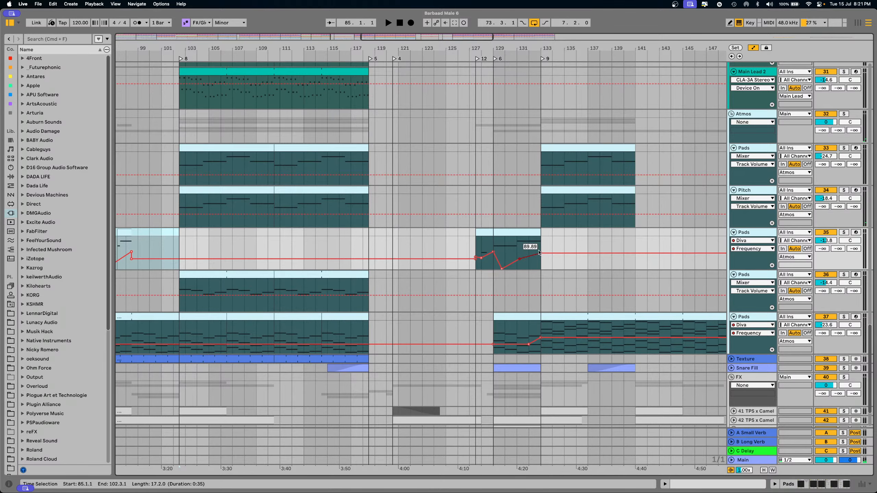
pyautogui.click(483, 244)
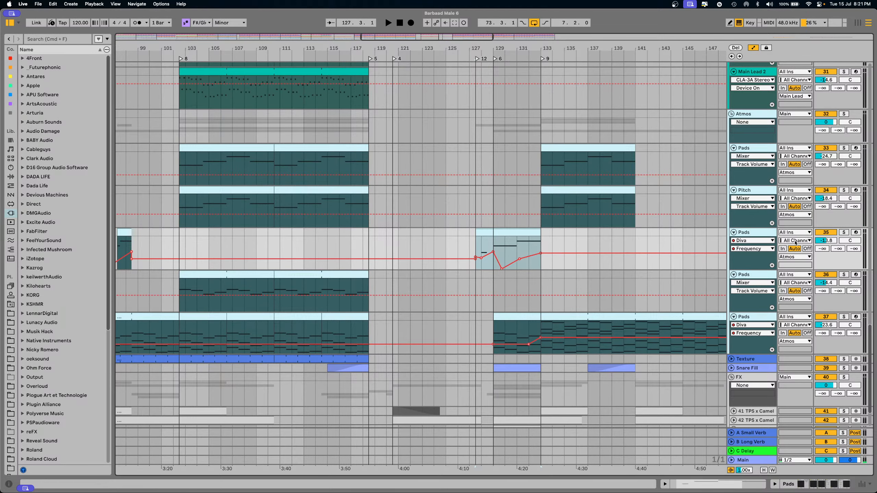
pyautogui.keyDown('shift'); pyautogui.click(438, 240); pyautogui.keyUp('shift')
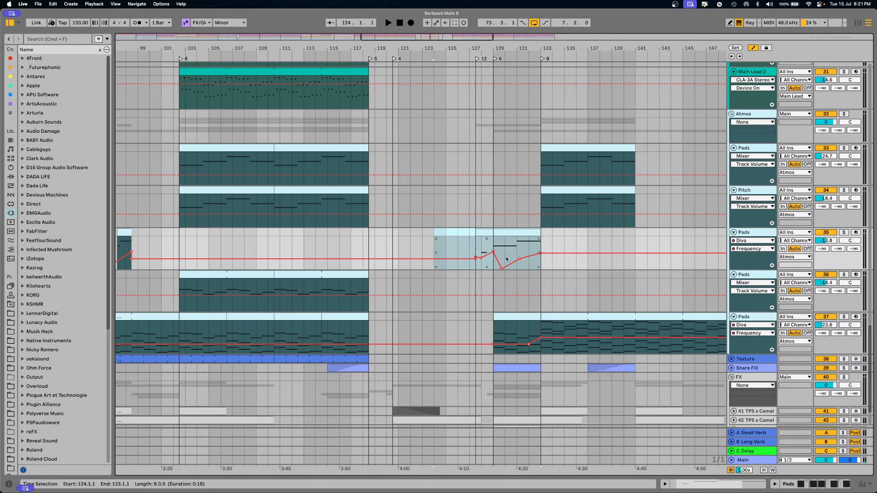
pyautogui.press('space')
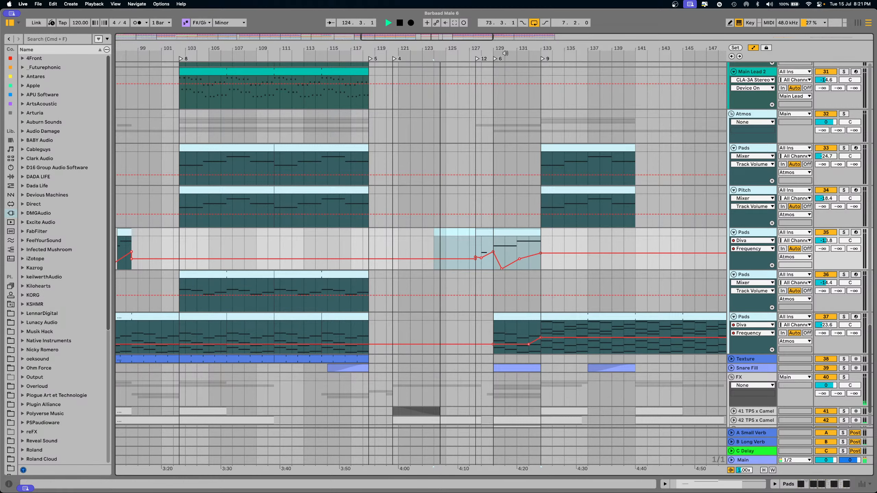
pyautogui.scroll(3, 532, 275)
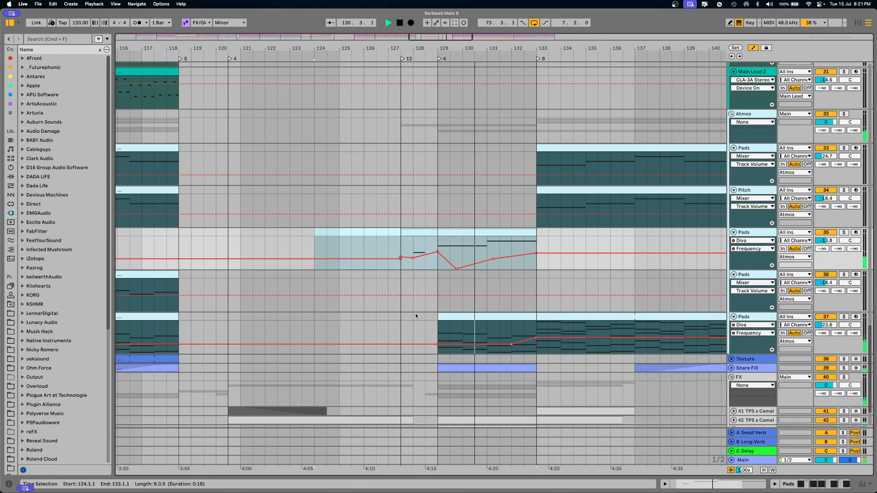
pyautogui.press('space')
# - Solo Pads track 35 and play its clip from 127.3.1 at locator 12
pyautogui.click(855, 249)
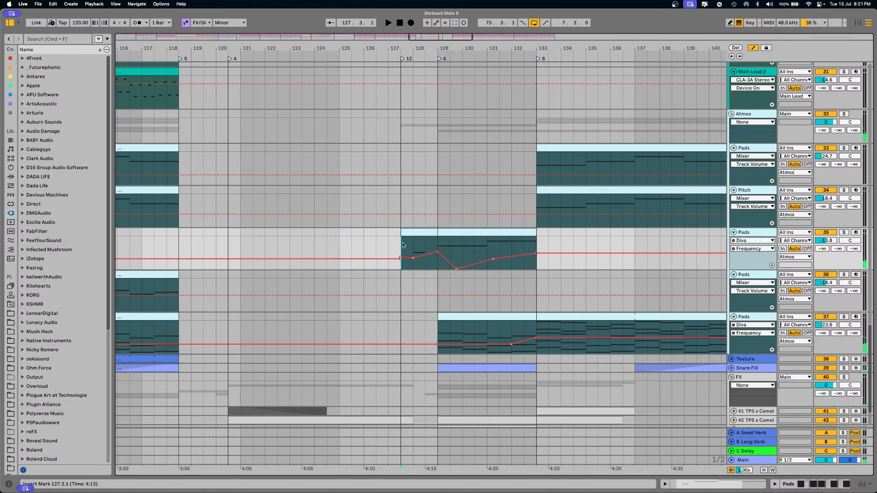
pyautogui.click(847, 234)
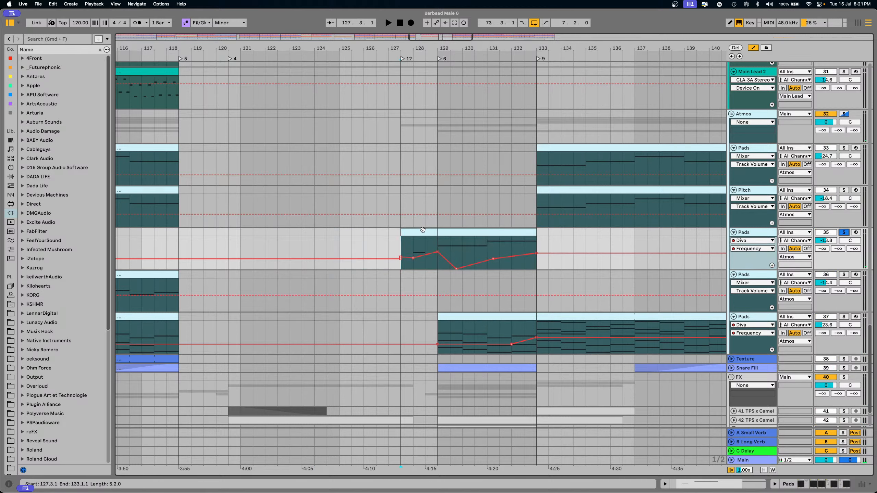
pyautogui.press('space')
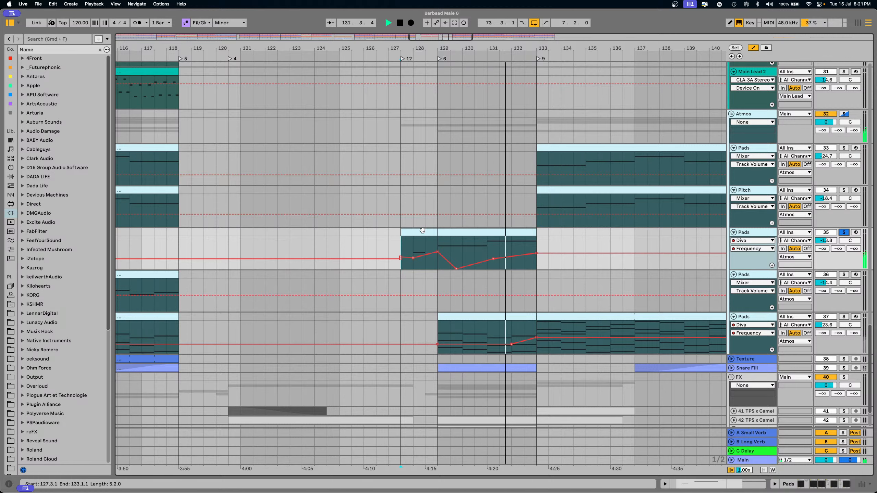
pyautogui.press('space')
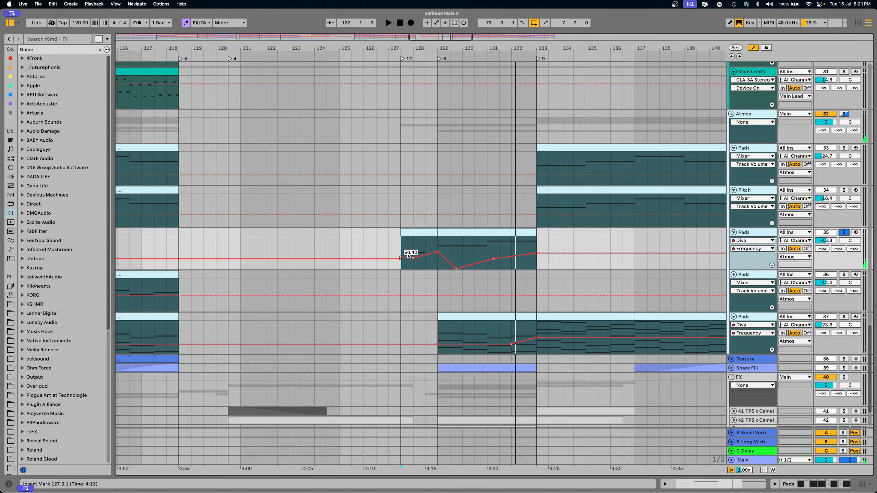
# - Unsolo Pads track 35, play the mix from 128.1.1, and examine the section's tracks from FX up to the bass
pyautogui.moveTo(408, 246); pyautogui.dragTo(561, 240)
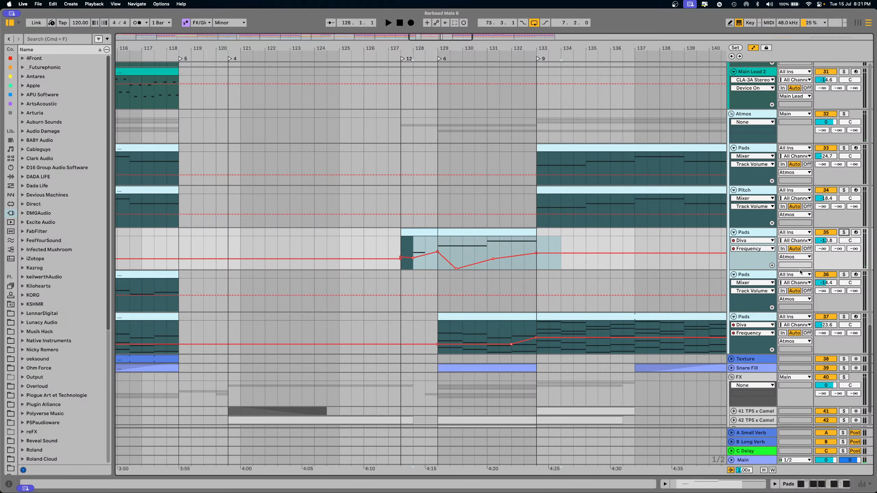
pyautogui.press('space')
pyautogui.scroll(-3, 499, 336)
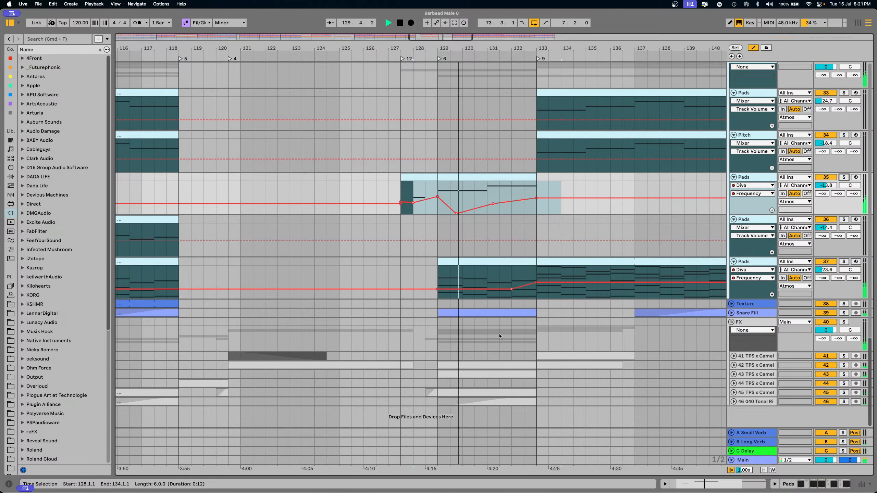
pyautogui.moveTo(380, 49); pyautogui.dragTo(340, 32)
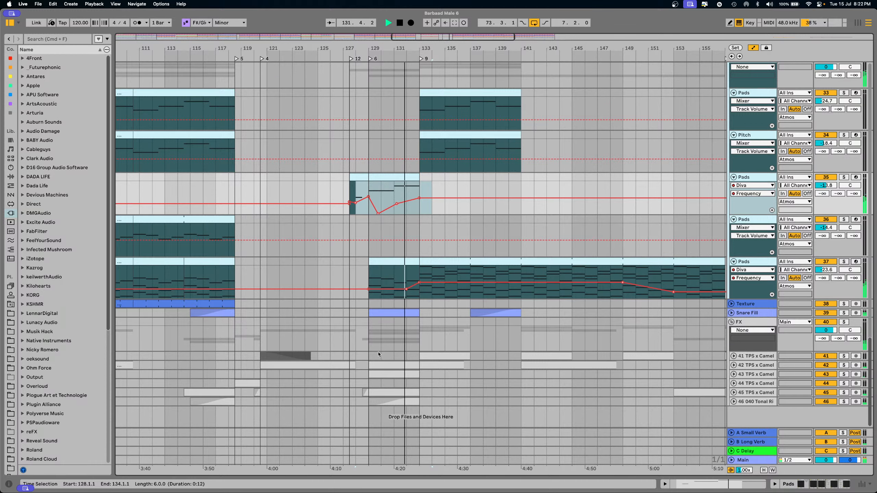
pyautogui.scroll(10, 425, 353)
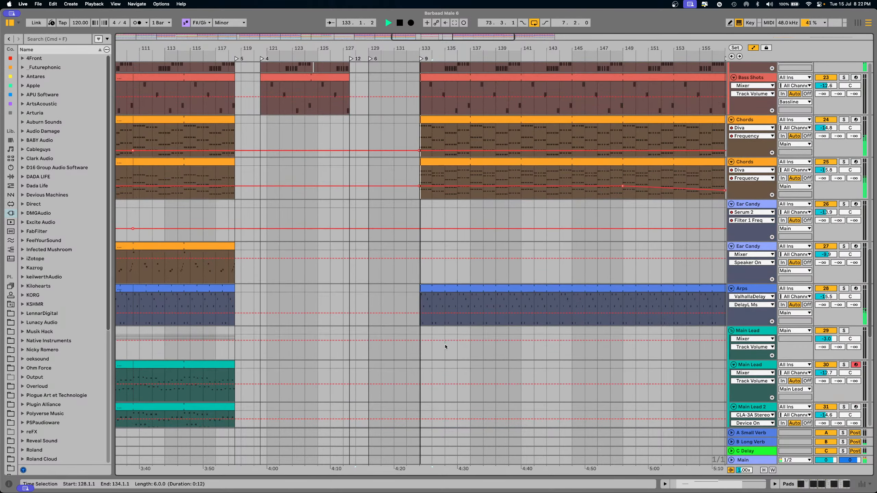
pyautogui.moveTo(301, 49); pyautogui.dragTo(725, 36)
pyautogui.press('space')
# - Solo the Kick track, select its clip from 49.3.1 to 57.1.1, and play it
pyautogui.scroll(8, 422, 238)
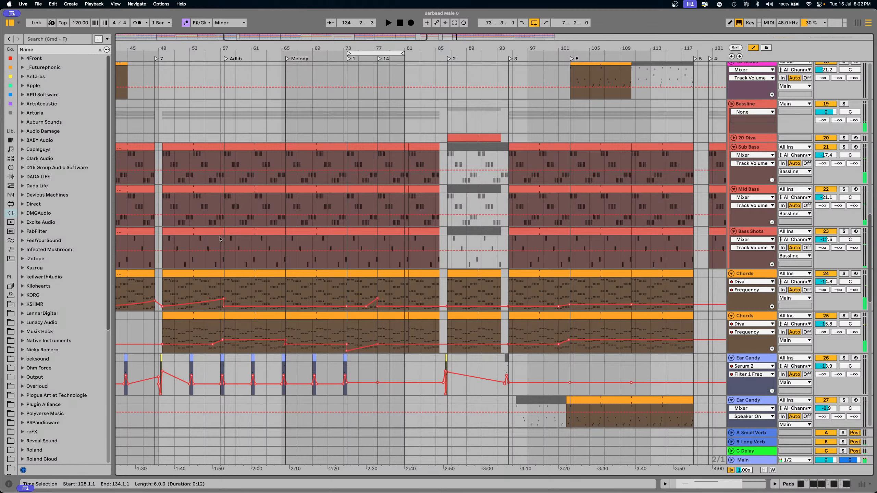
pyautogui.moveTo(169, 50); pyautogui.dragTo(170, 114)
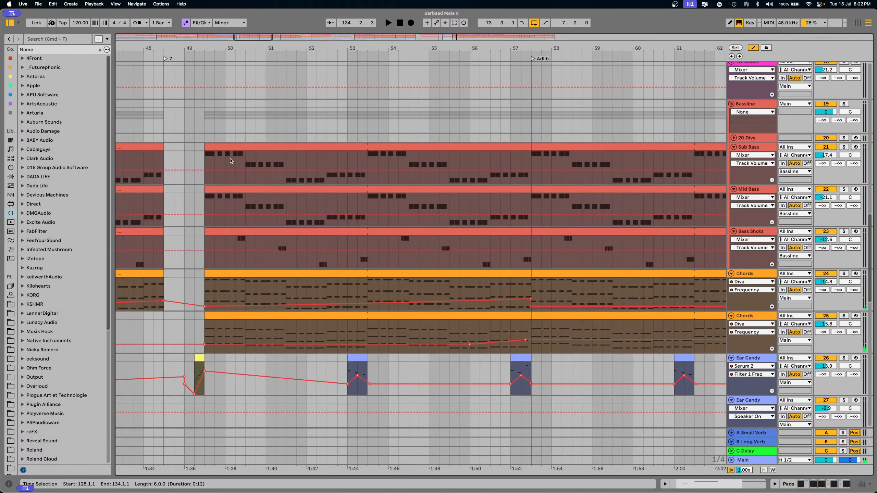
pyautogui.click(229, 148)
pyautogui.scroll(15, 299, 255)
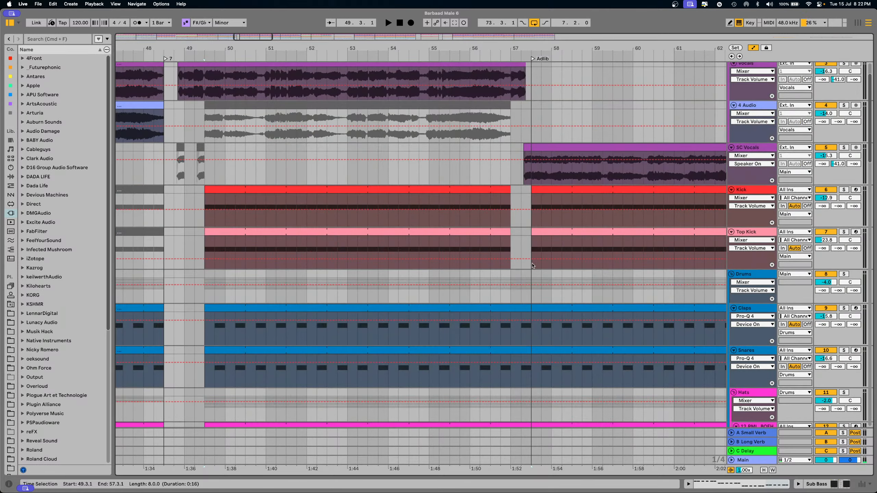
pyautogui.click(844, 190)
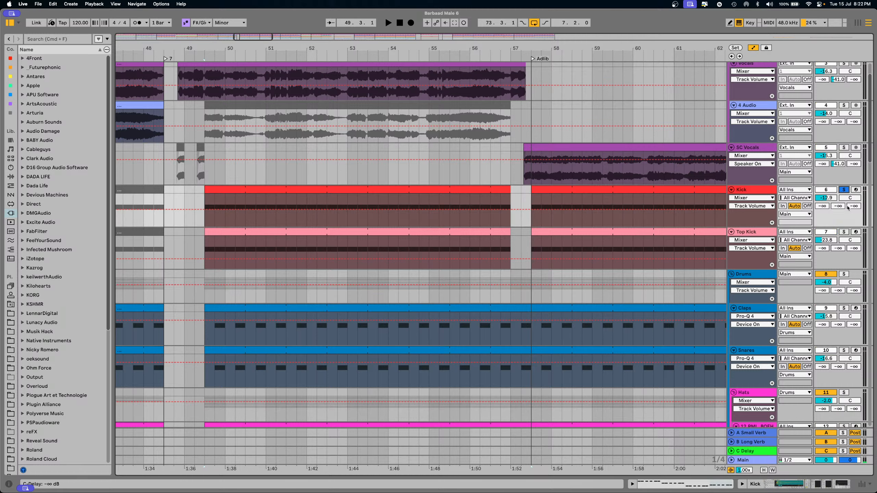
pyautogui.keyDown('ctrl'); pyautogui.click(844, 232); pyautogui.keyUp('ctrl')
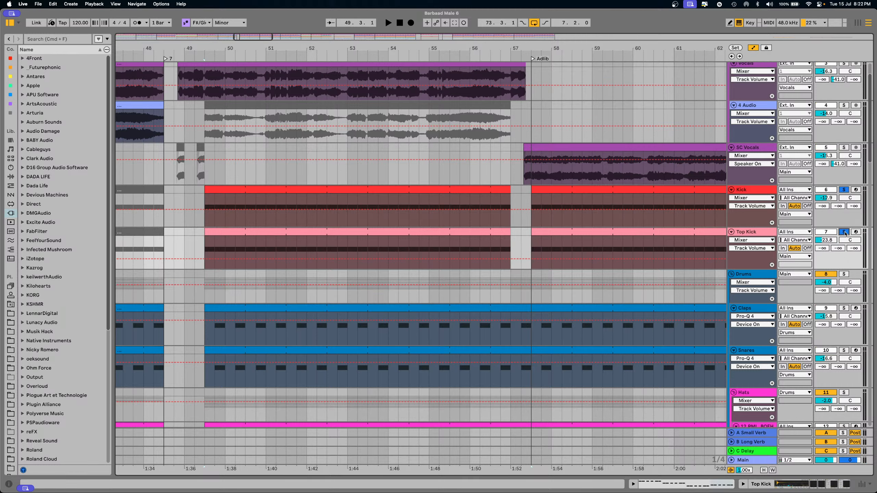
pyautogui.click(845, 234)
pyautogui.click(348, 189)
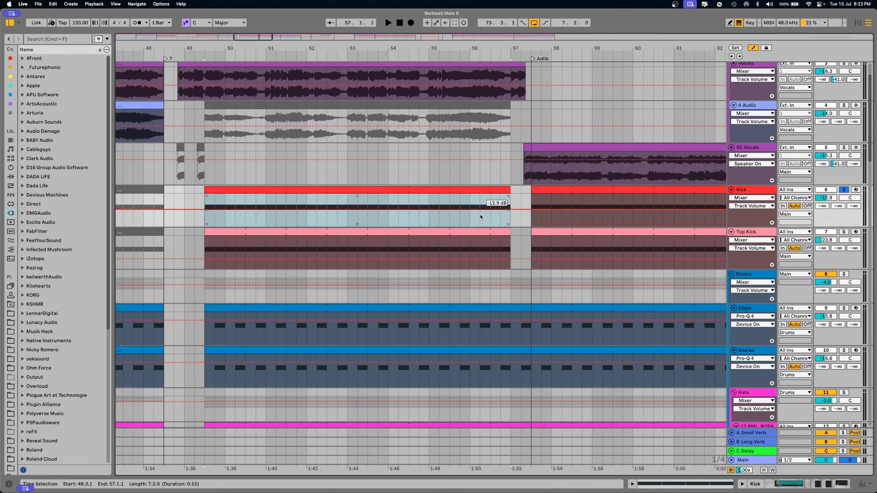
pyautogui.press('space')
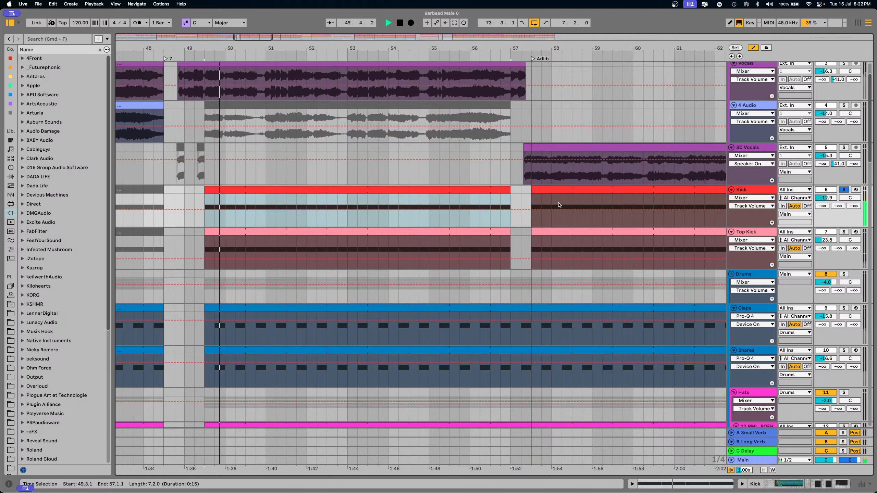
# - Solo Top Kick, select its track, audition it briefly, and clear the solo
pyautogui.click(844, 233)
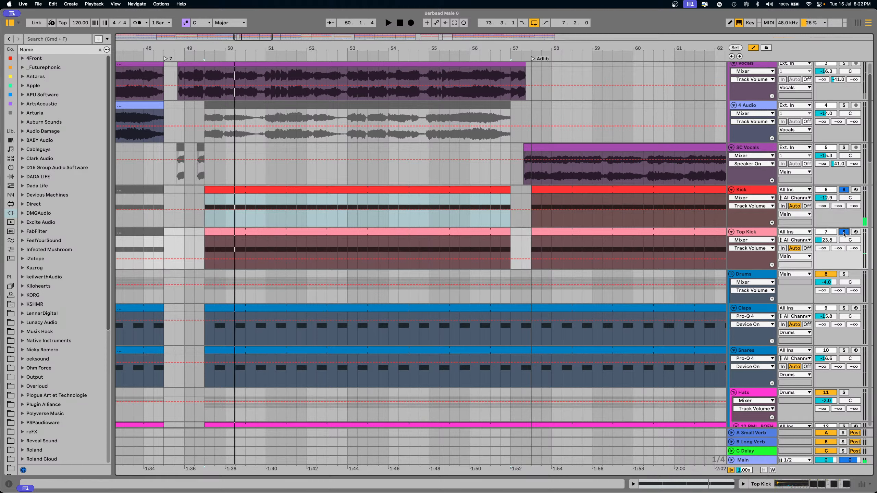
pyautogui.click(759, 232)
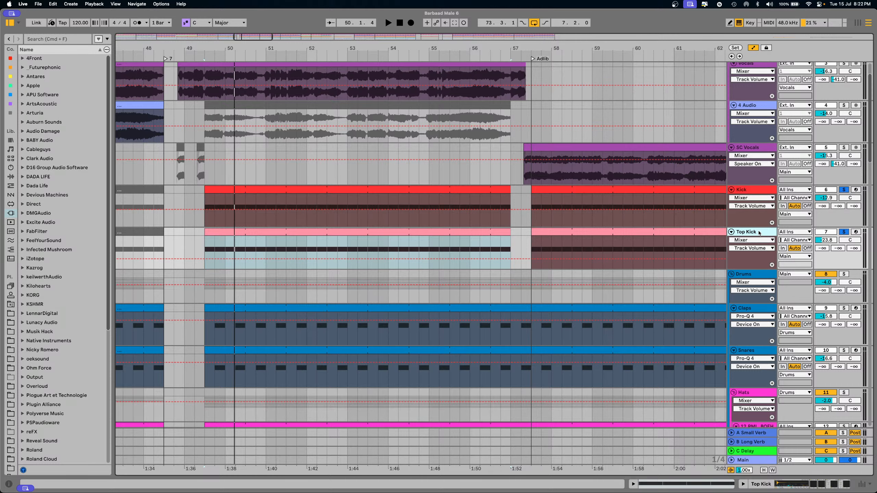
pyautogui.press('space')
pyautogui.press('space')
pyautogui.click(843, 232)
# - Solo Kick and Top Kick again, and examine the tracks from the hats down to the bassline
pyautogui.scroll(-6, 454, 237)
pyautogui.scroll(4, 454, 237)
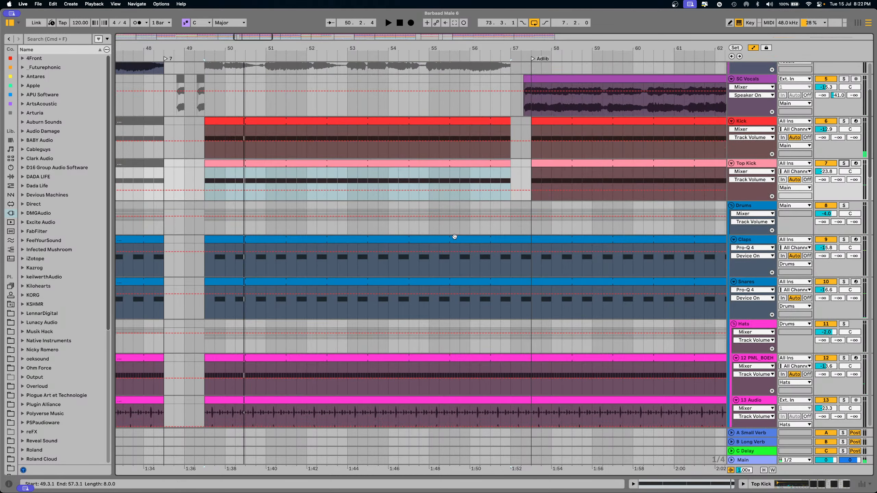
pyautogui.scroll(2, 455, 237)
pyautogui.click(844, 159)
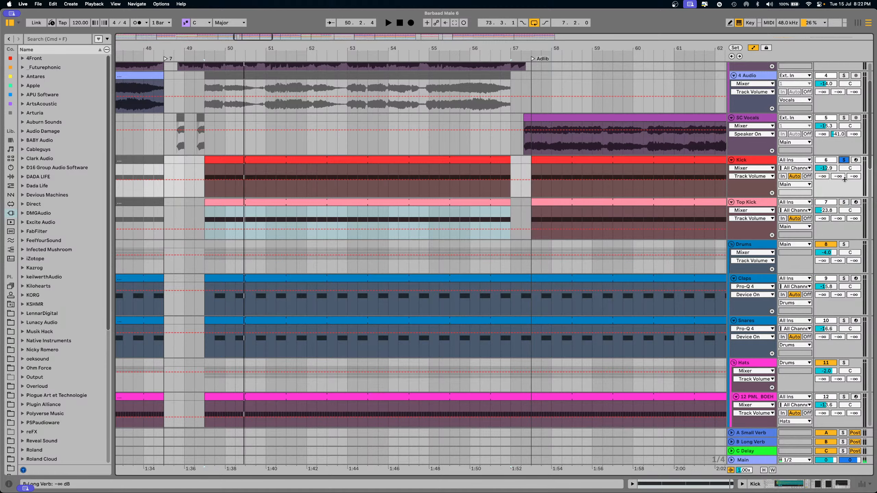
pyautogui.click(844, 202)
pyautogui.scroll(-13, 476, 280)
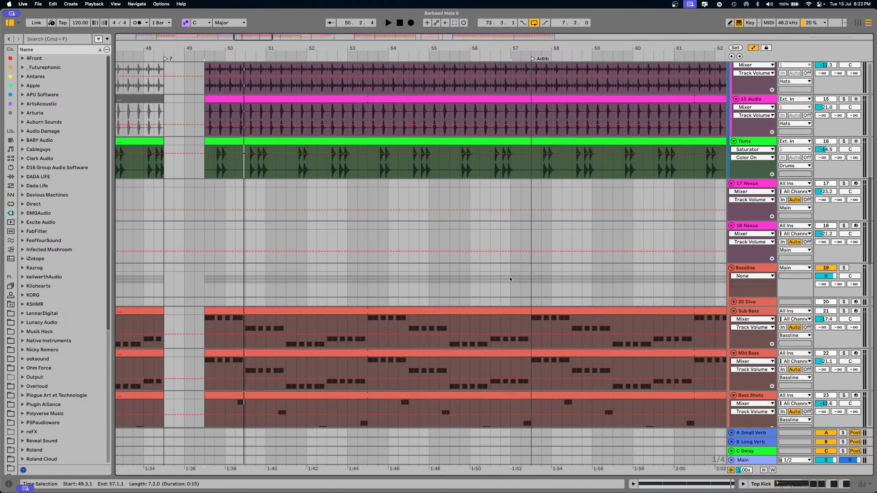
pyautogui.scroll(-5, 511, 280)
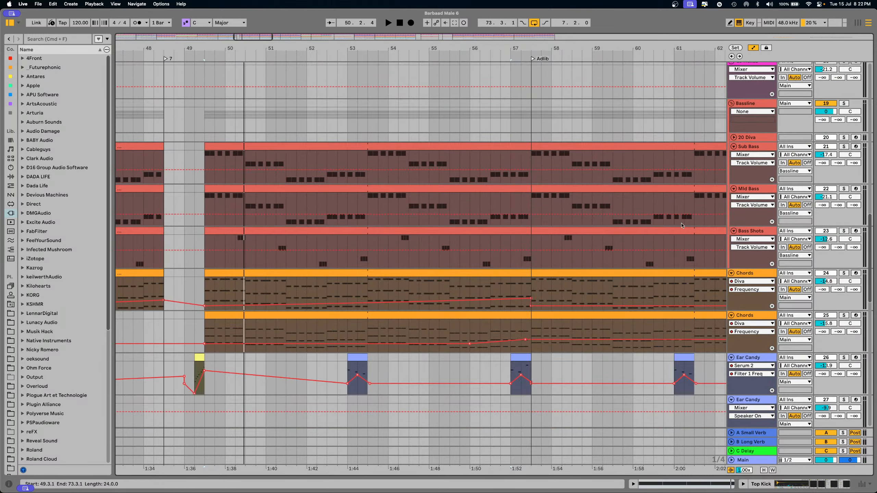
# - Solo the Bassline group, audition it twice from 49.3.1, and select the Bass Shots clip during the replay
pyautogui.click(844, 103)
pyautogui.press('space')
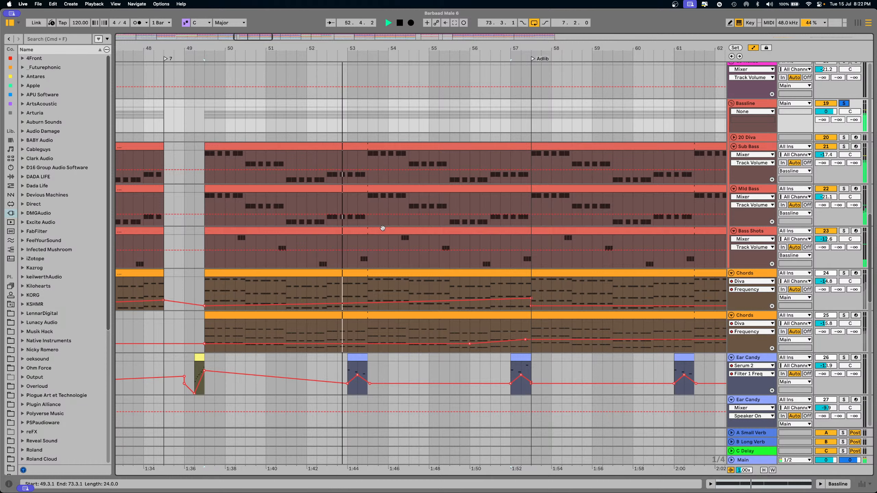
pyautogui.press('space')
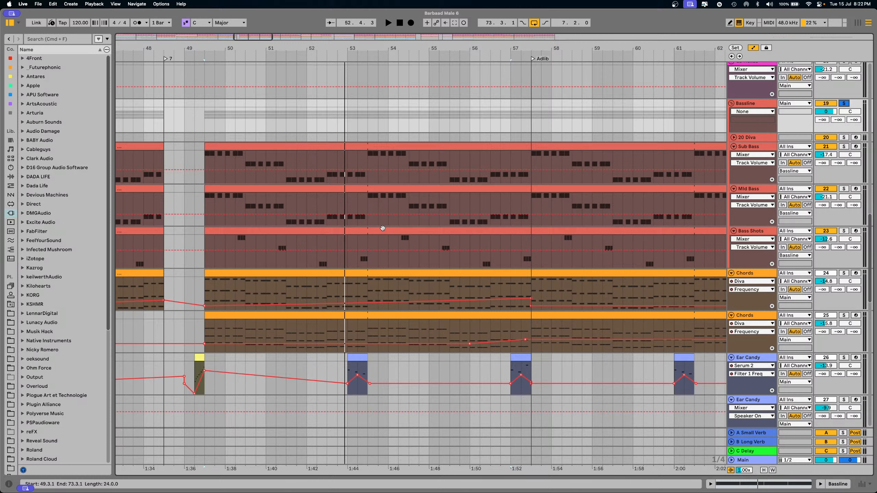
pyautogui.click(383, 228)
pyautogui.press('space')
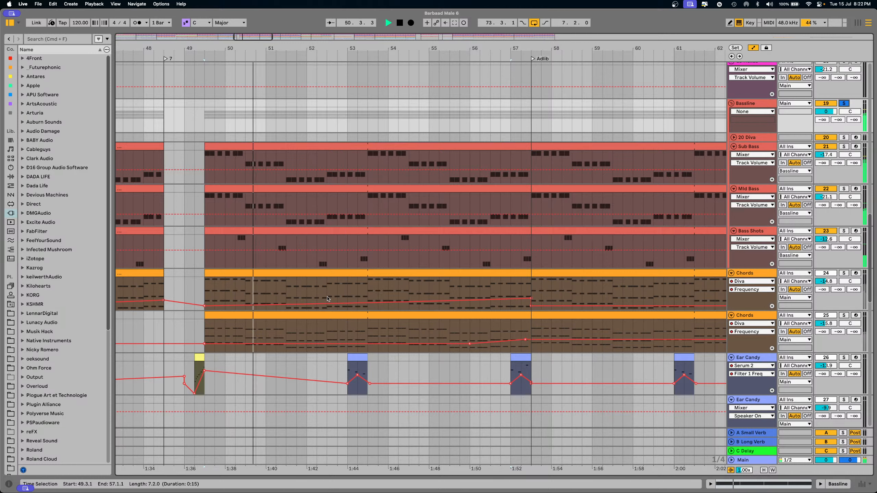
pyautogui.click(220, 231)
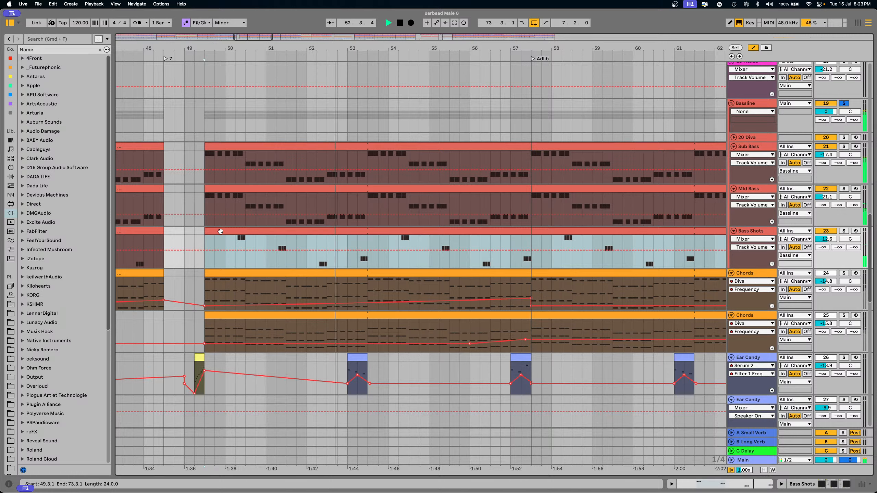
pyautogui.press('space')
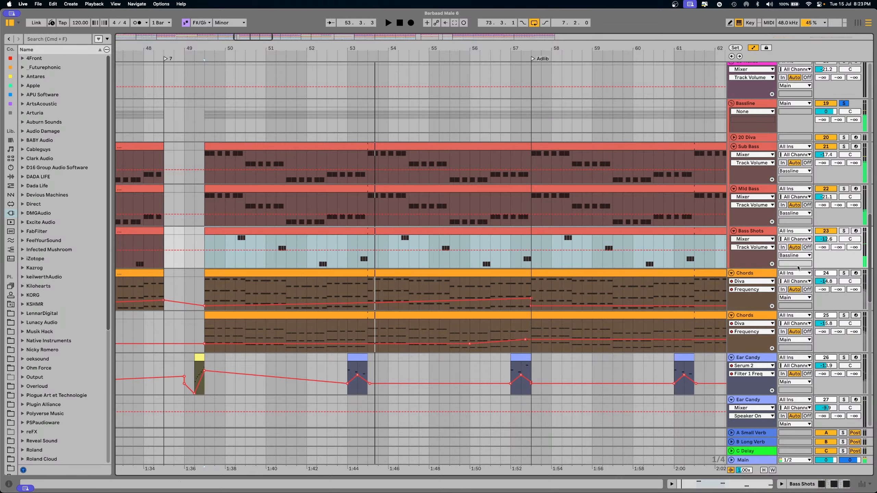
# - Solo Bass Shots, play its clip from 49.3.1, and open the clip's notes
pyautogui.click(844, 230)
pyautogui.click(238, 237)
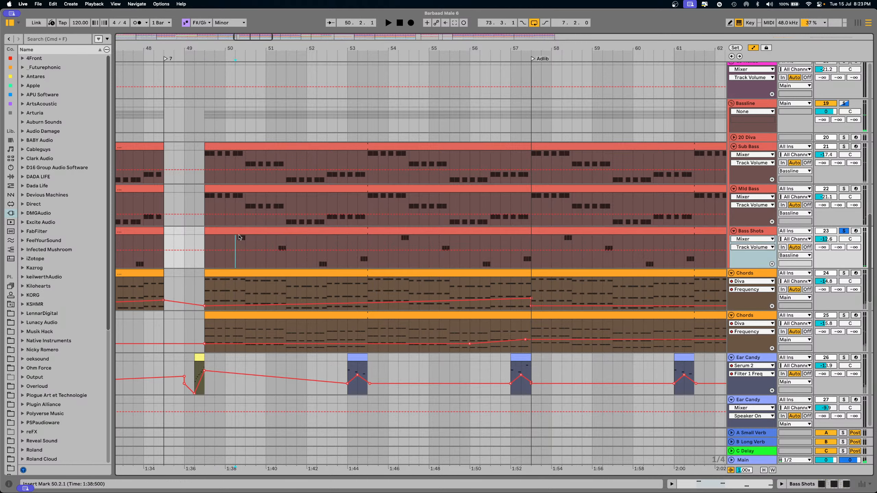
pyautogui.click(228, 147)
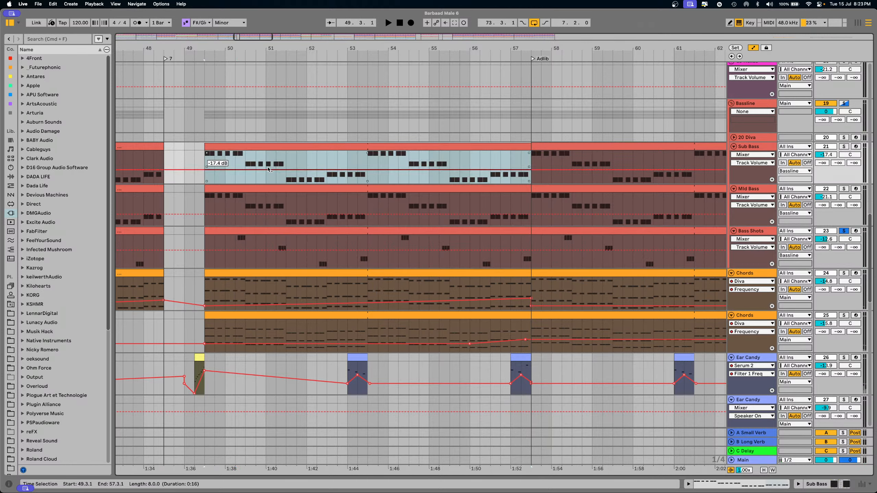
pyautogui.click(253, 231)
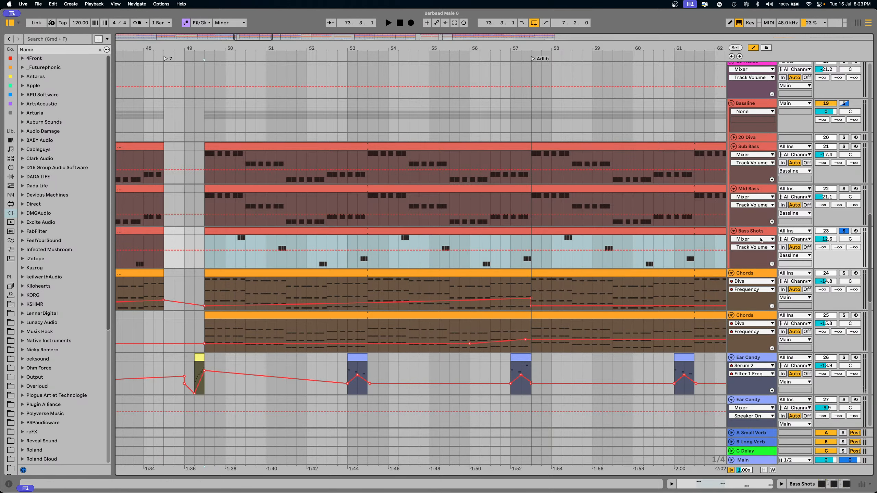
pyautogui.press('space')
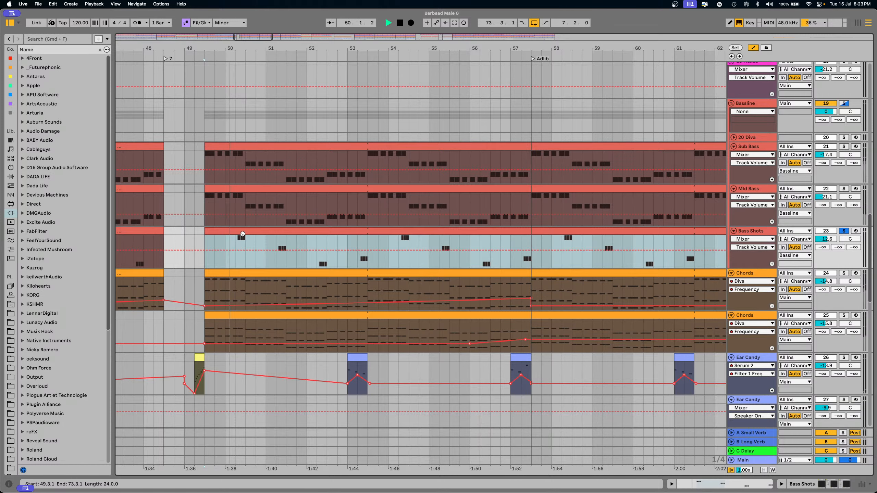
pyautogui.doubleClick(243, 233)
pyautogui.press('space')
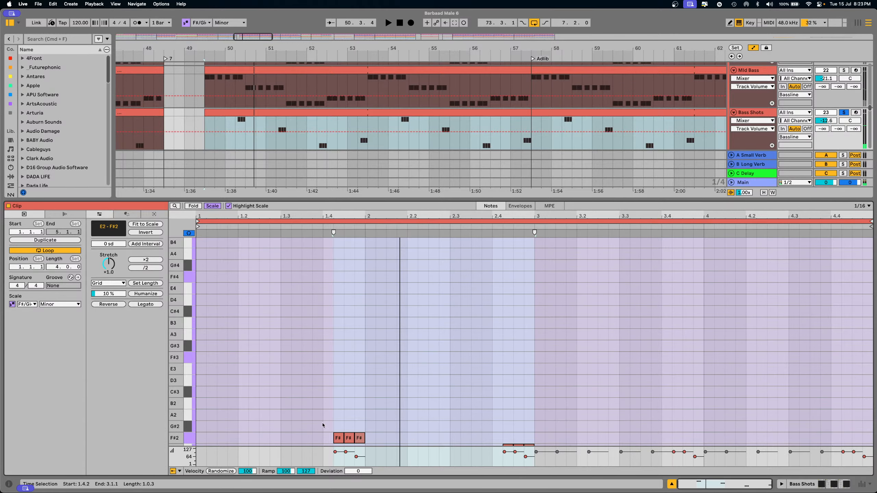
# - Transpose the three F#2 notes near 1.4.2 in the Bass Shots clip down an octave to F#1
pyautogui.click(178, 442)
pyautogui.scroll(-4, 349, 388)
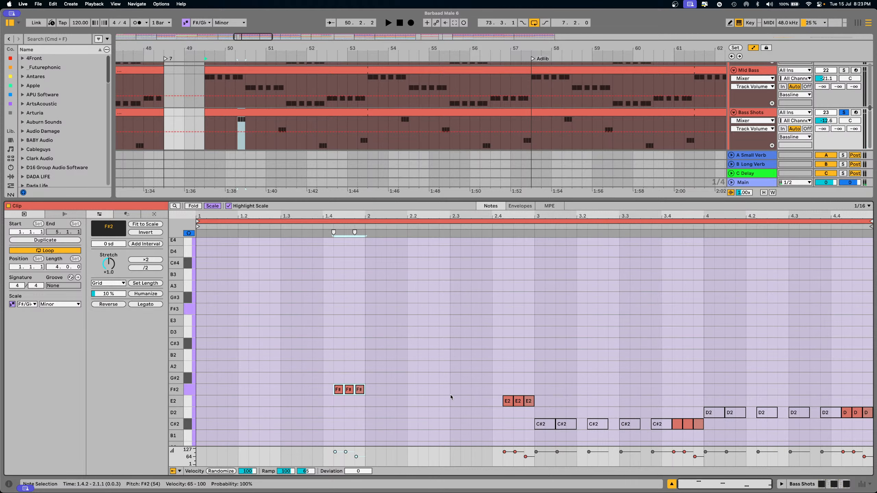
pyautogui.hotkey('shift', 'Down')
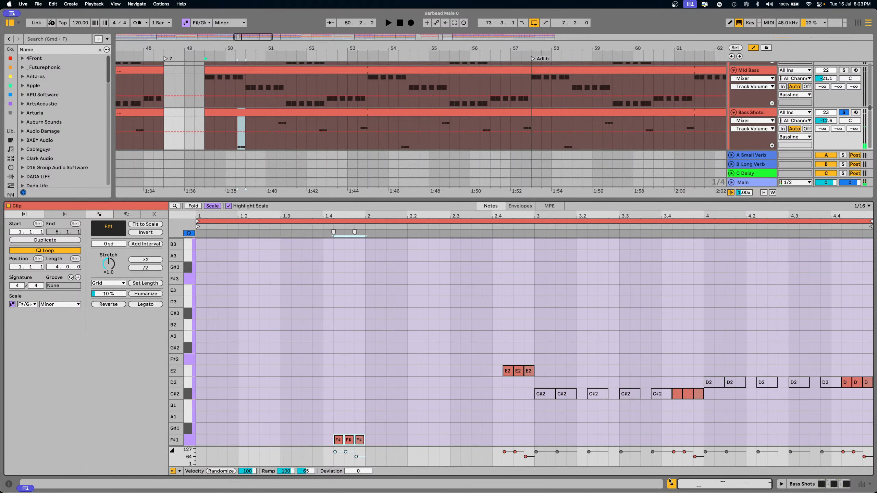
# - Open the Pro-Q 4 window from the Bass Shots device chain and bypass the EQ
pyautogui.press('super+alt+l')
pyautogui.doubleClick(750, 118)
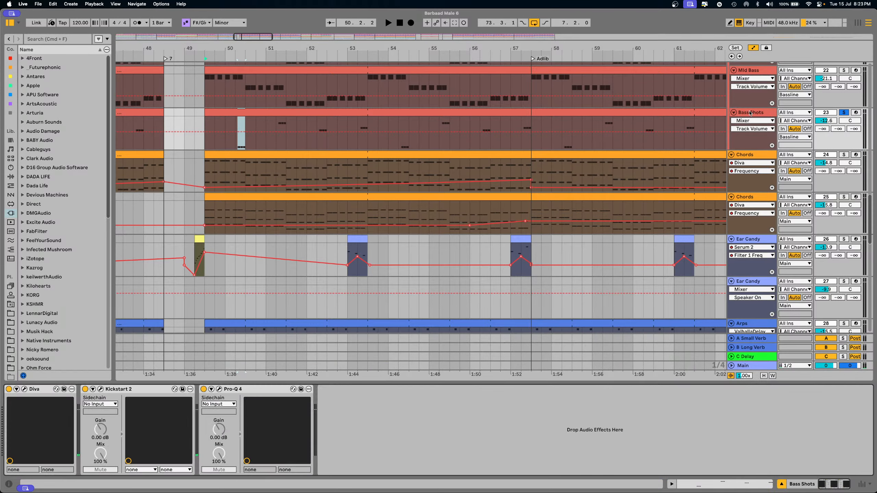
pyautogui.click(219, 389)
pyautogui.click(204, 389)
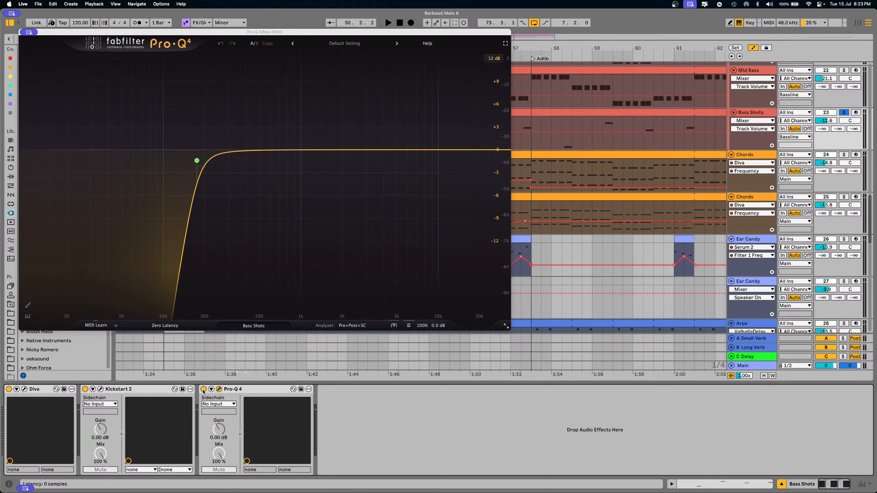
# - Audition Bass Shots with Pro-Q 4 bypassed, re-enable the EQ, and close its window
pyautogui.press('space')
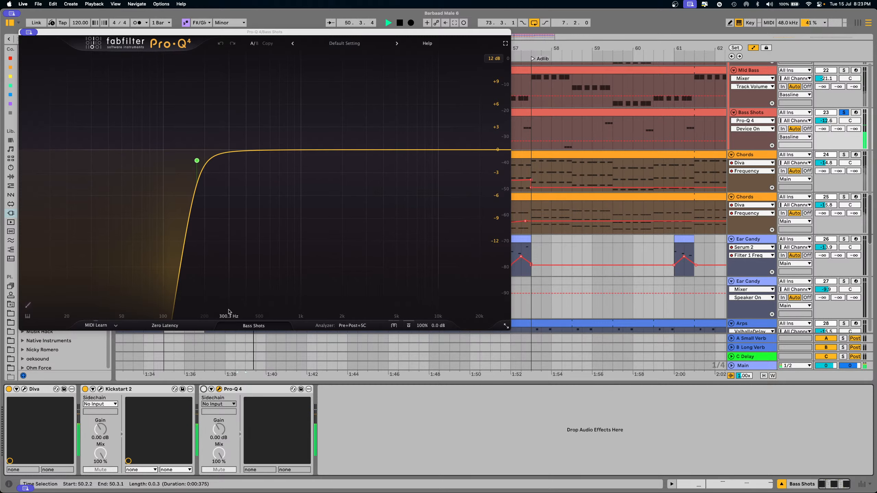
pyautogui.press('space')
pyautogui.click(202, 395)
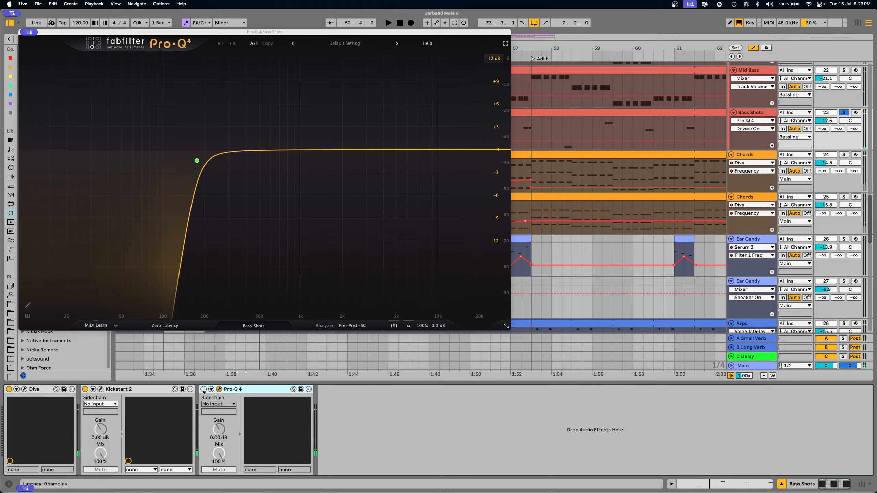
pyautogui.click(204, 389)
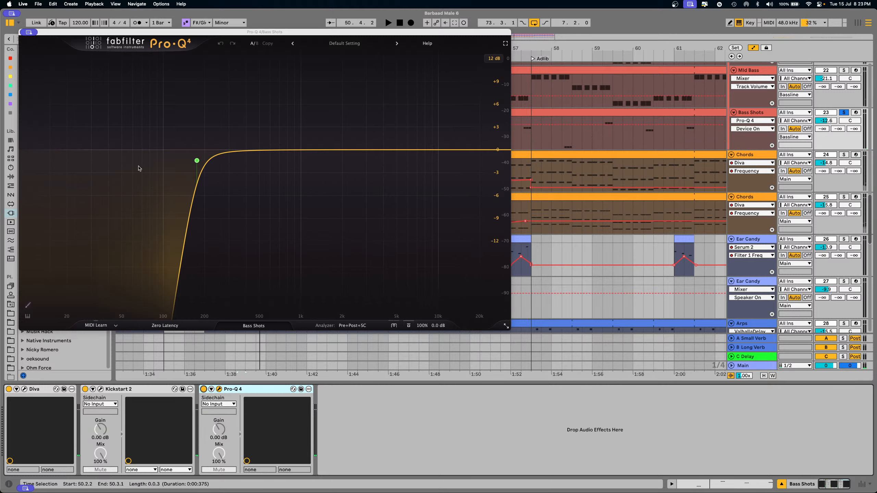
pyautogui.click(22, 33)
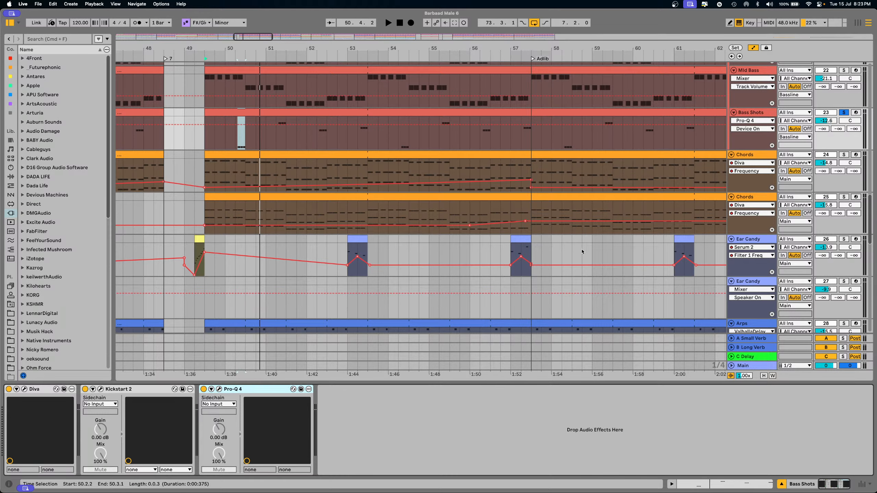
# - Reopen the Bass Shots clip and transpose the three F#1 notes up an octave to F#2
pyautogui.doubleClick(290, 119)
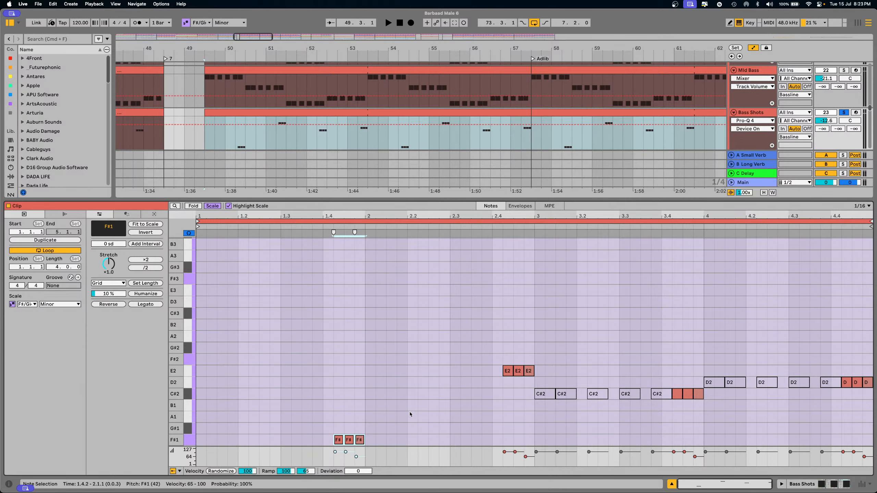
pyautogui.hotkey('shift', 'Up')
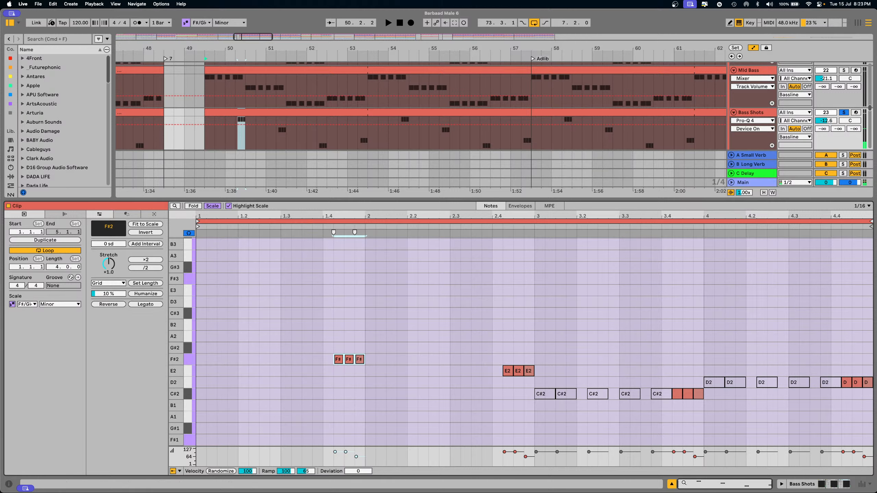
pyautogui.click(408, 402)
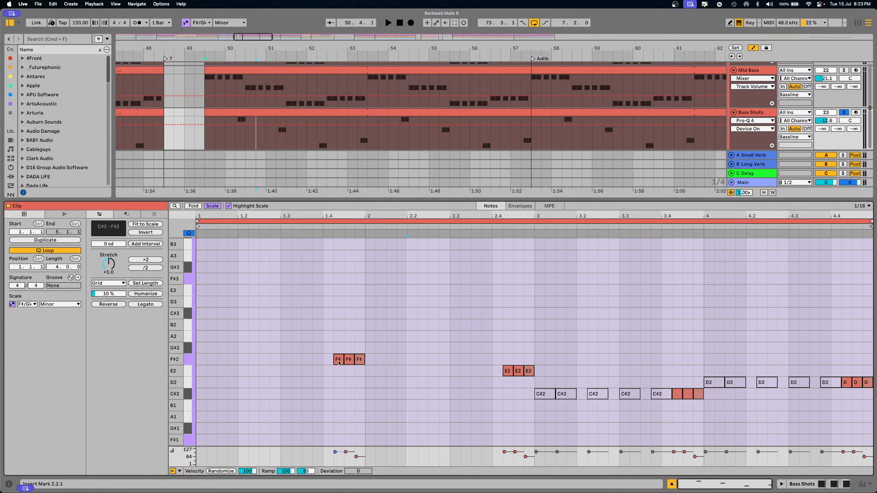
# - Examine the three F#2 notes in the Bass Shots clip one by one, and close the clip editor
pyautogui.click(339, 361)
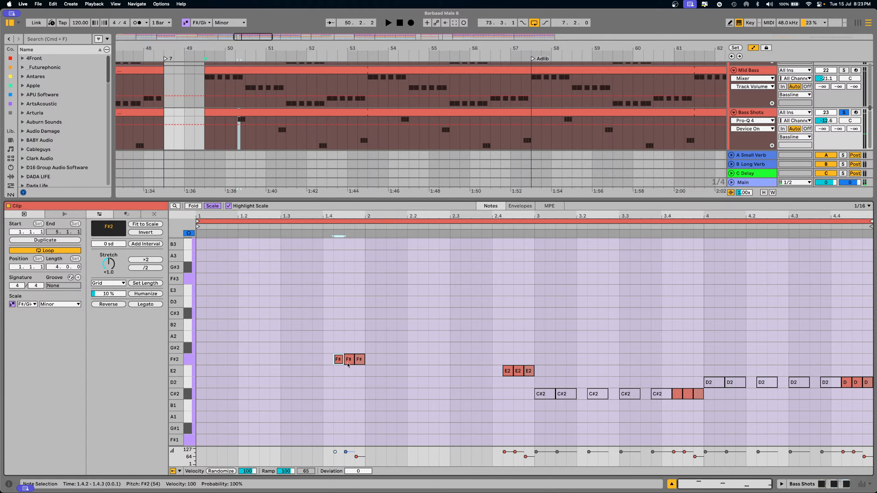
pyautogui.click(347, 363)
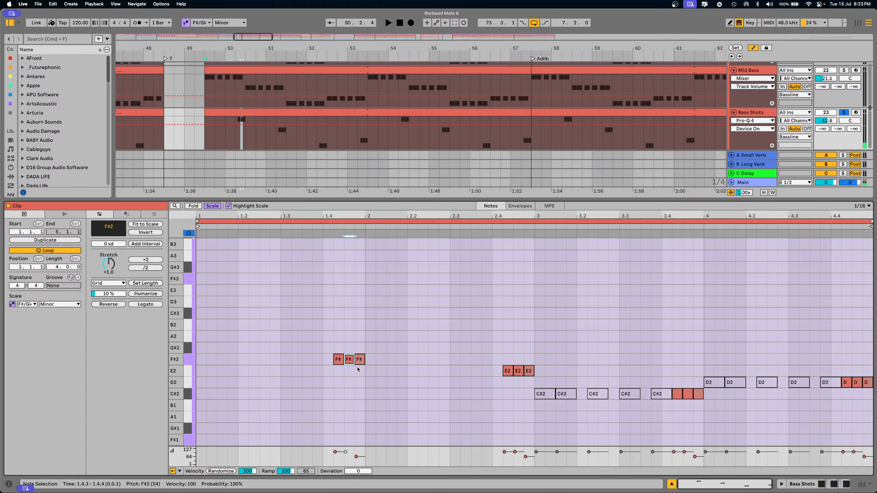
pyautogui.click(359, 365)
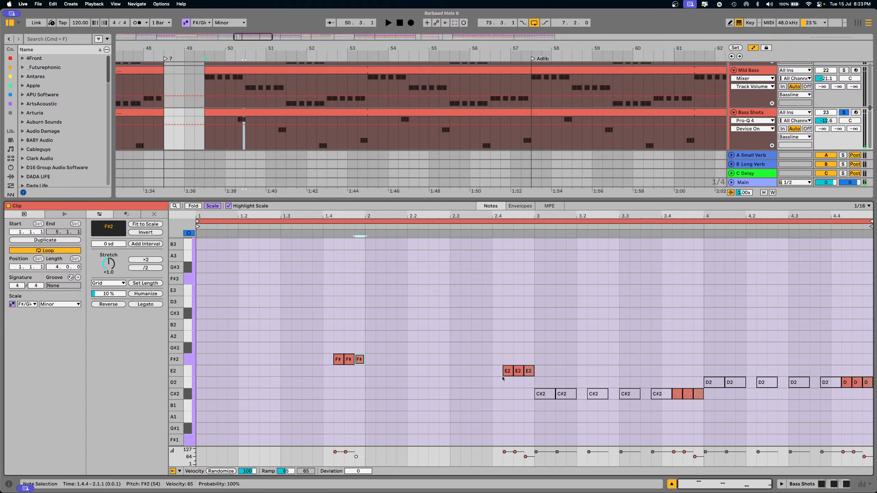
pyautogui.click(671, 484)
# - Solo Mid Bass, audition its clip from 49.3.1 with the notes open, and clear the solo
pyautogui.scroll(3, 579, 269)
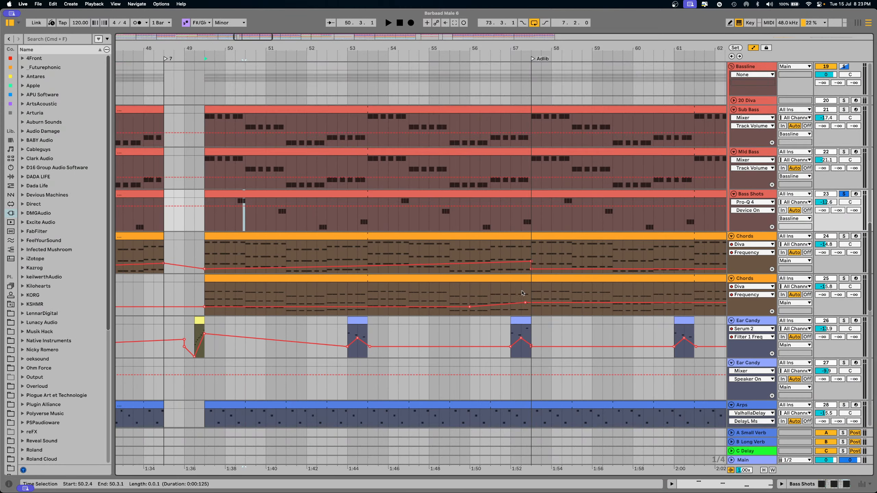
pyautogui.click(843, 152)
pyautogui.doubleClick(266, 152)
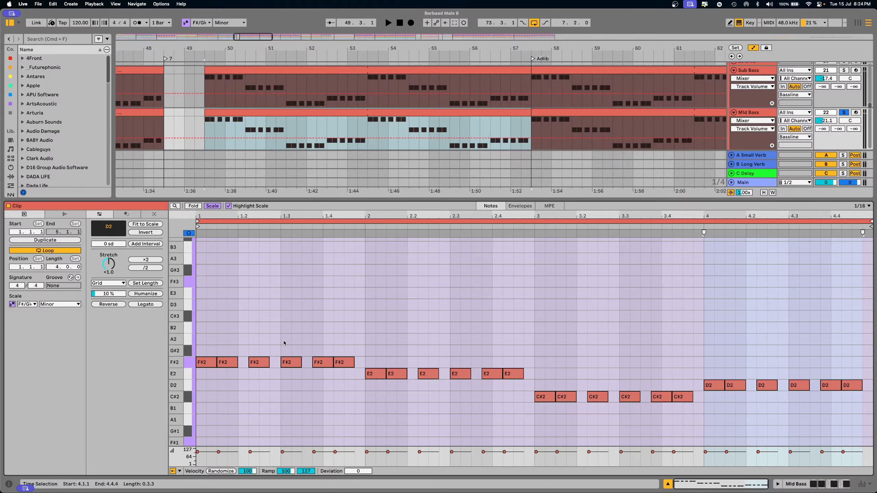
pyautogui.press('space')
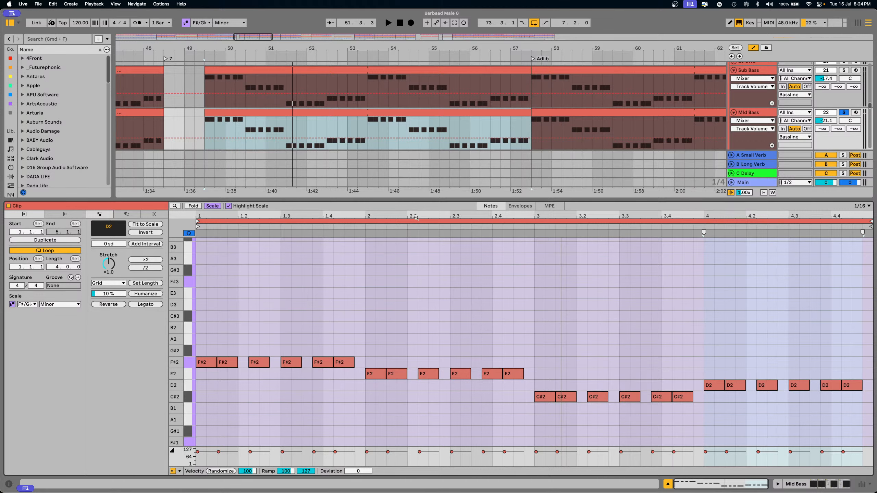
pyautogui.press('super+alt+l')
pyautogui.scroll(4, 519, 214)
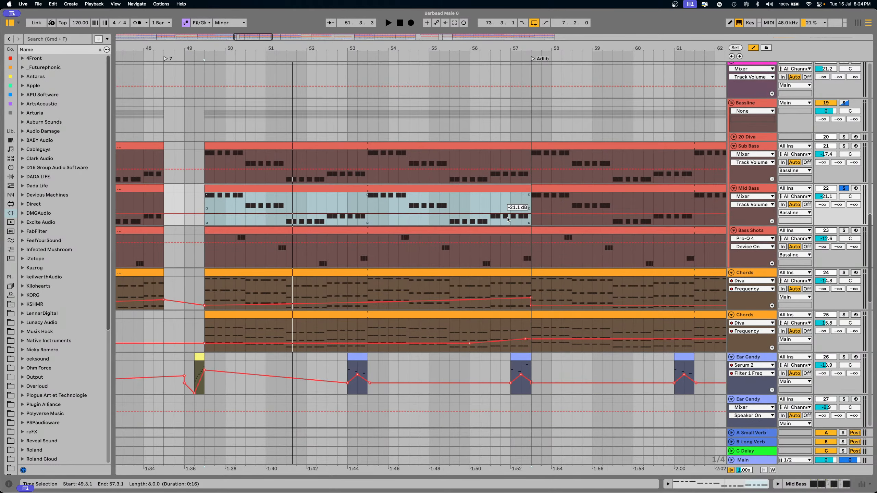
pyautogui.click(844, 189)
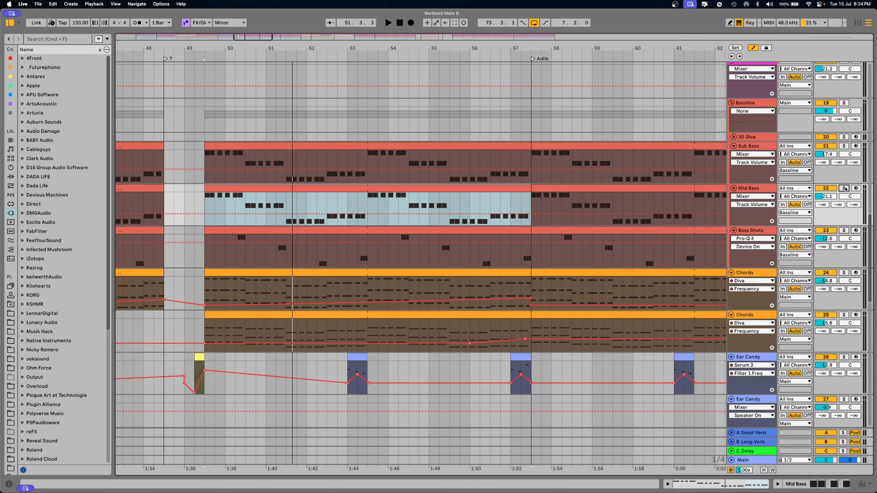
# - Solo Sub Bass, audition it briefly, and clear the solo
pyautogui.scroll(2, 836, 183)
pyautogui.click(844, 183)
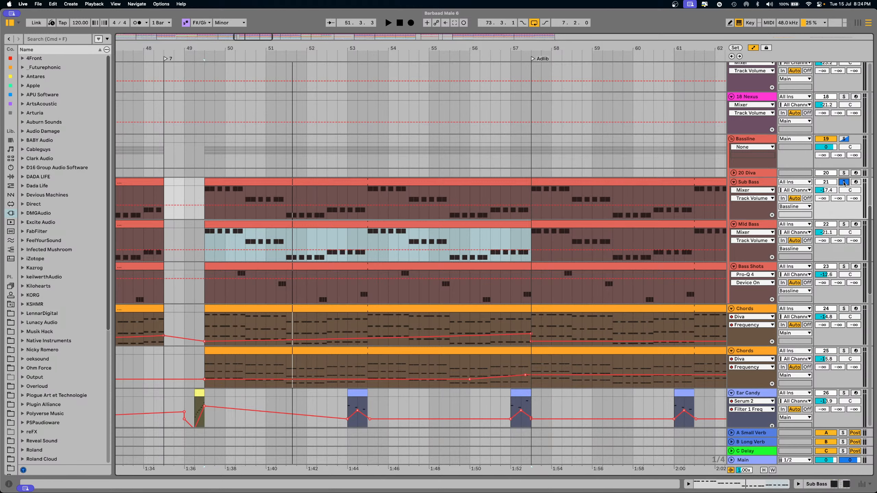
pyautogui.press('space')
pyautogui.press('space')
pyautogui.click(845, 183)
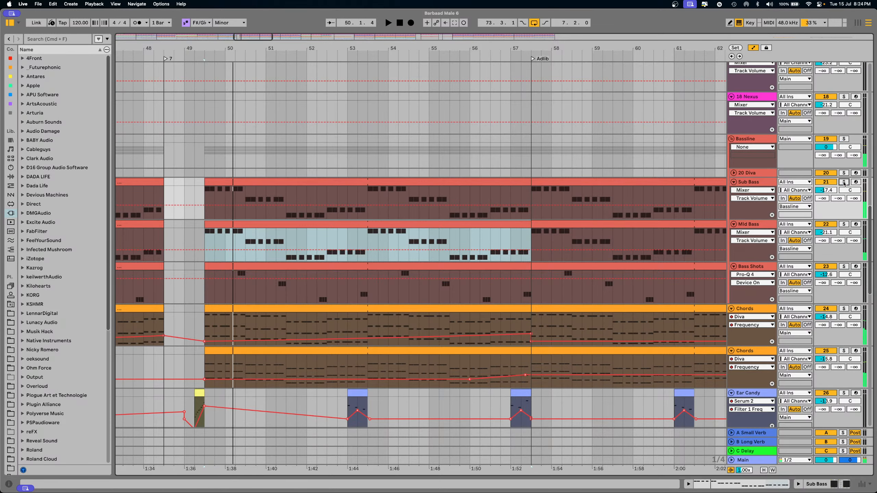
# - Select the active 18 Nexus clip starting at 102.3.1, at the locator named 8
pyautogui.moveTo(414, 56); pyautogui.dragTo(414, 46)
pyautogui.scroll(-6, 440, 218)
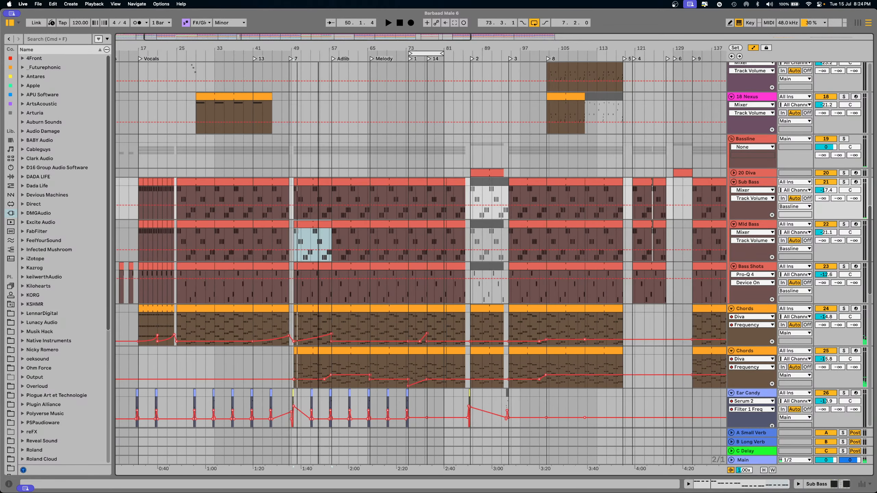
pyautogui.scroll(5, 440, 217)
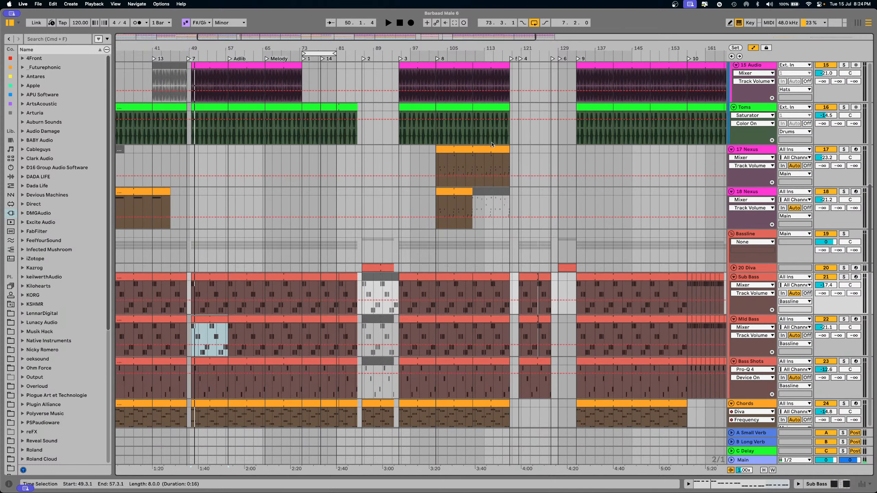
pyautogui.moveTo(462, 43); pyautogui.dragTo(400, 45)
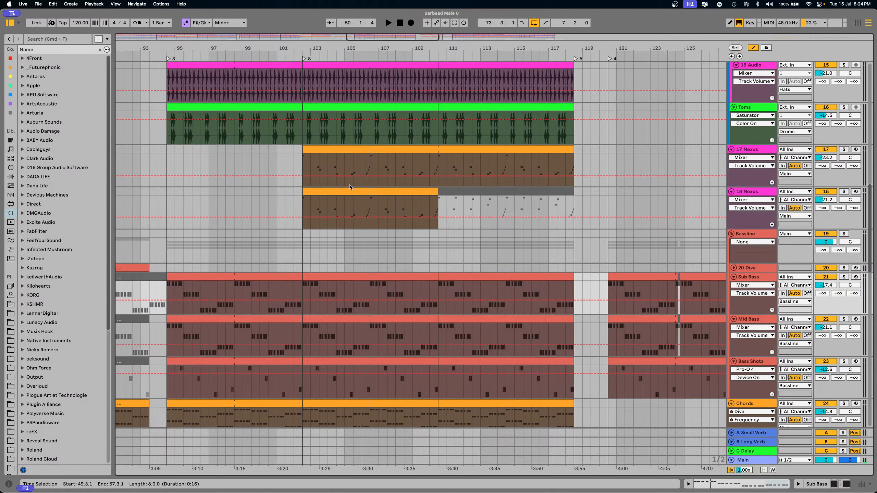
pyautogui.click(346, 209)
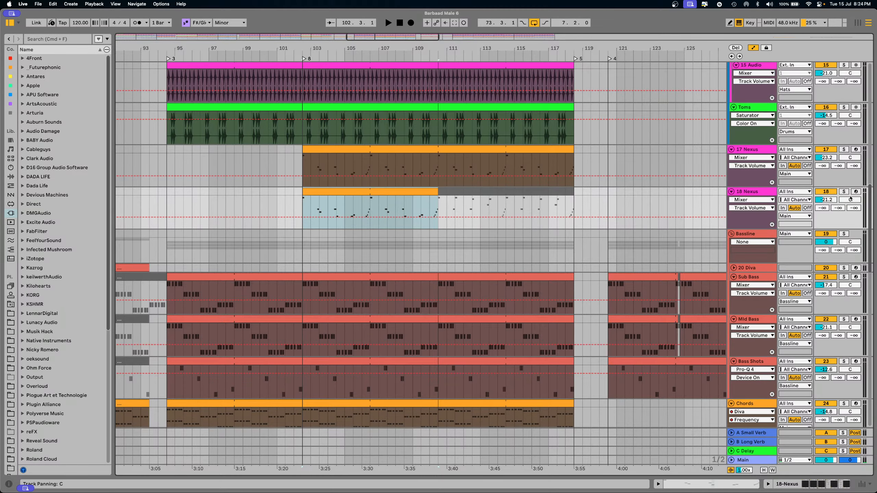
# - Solo 18 Nexus, open the selected clip's notes, and audition the melody
pyautogui.click(844, 192)
pyautogui.hotkey('shift', 'Tab')
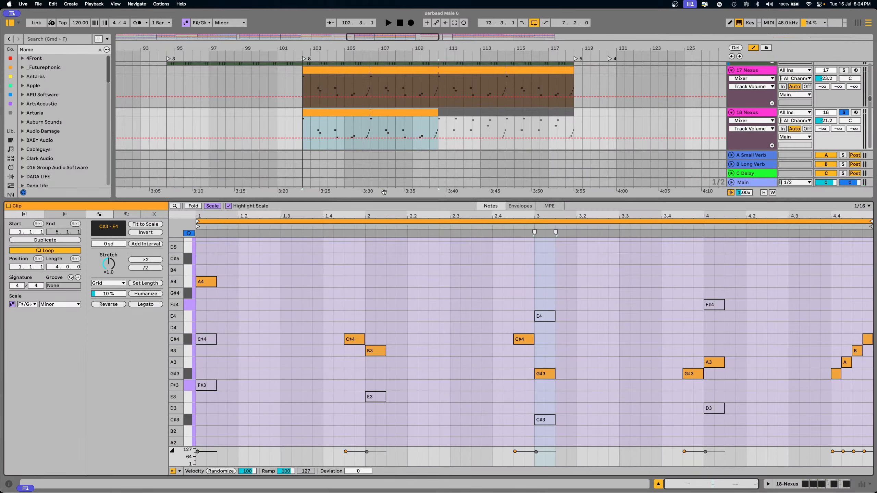
pyautogui.press('space')
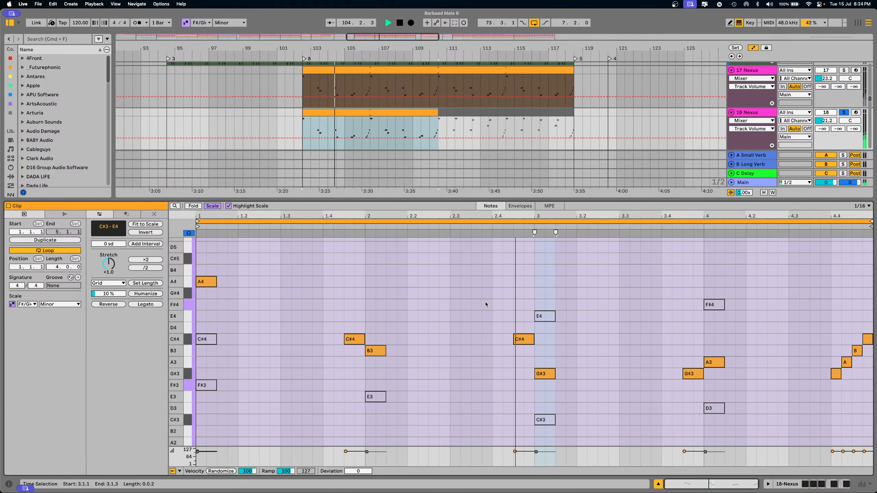
pyautogui.press('space')
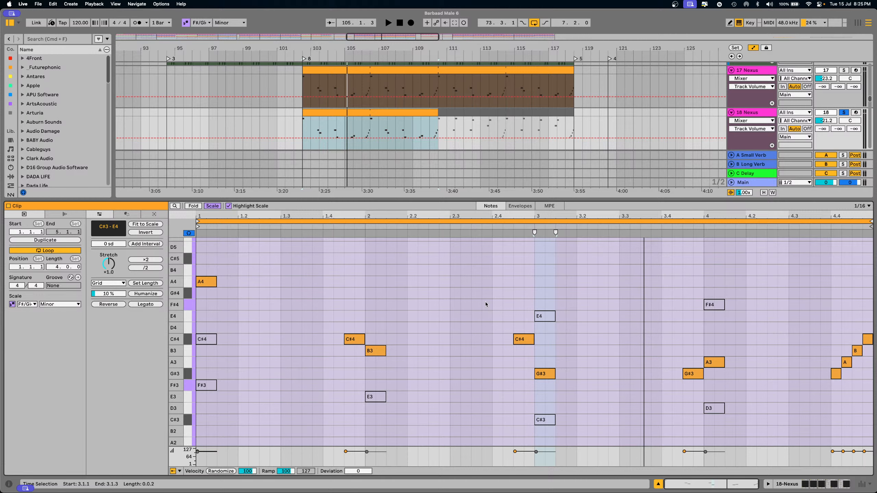
# - Shrink the clip editor to show more arrangement tracks, and examine the 18 Nexus notes
pyautogui.moveTo(425, 200); pyautogui.dragTo(419, 282)
pyautogui.scroll(-2, 440, 345)
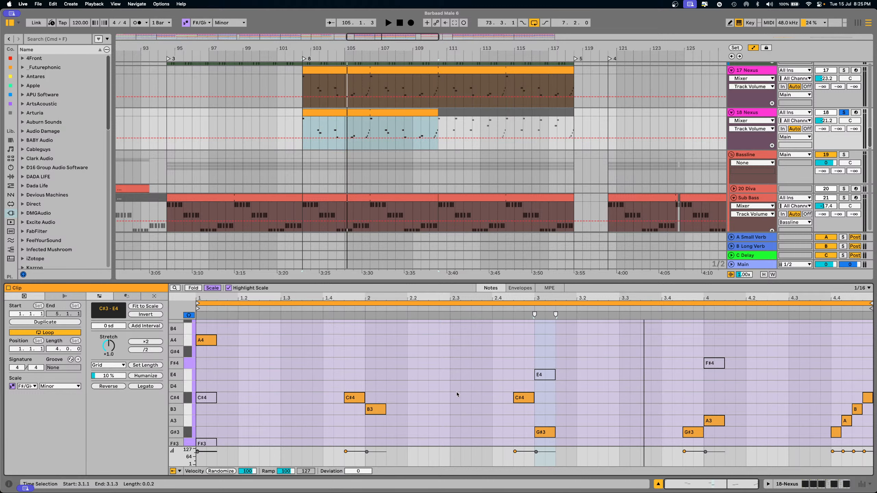
pyautogui.scroll(-1, 456, 392)
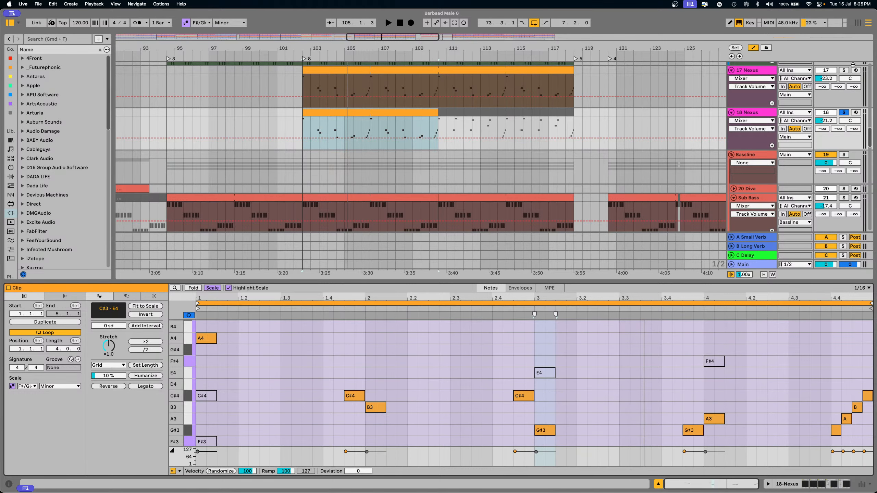
# - Solo 17 Nexus, select its clip starting at 102.3.1, and audition the melody
pyautogui.click(845, 70)
pyautogui.click(354, 71)
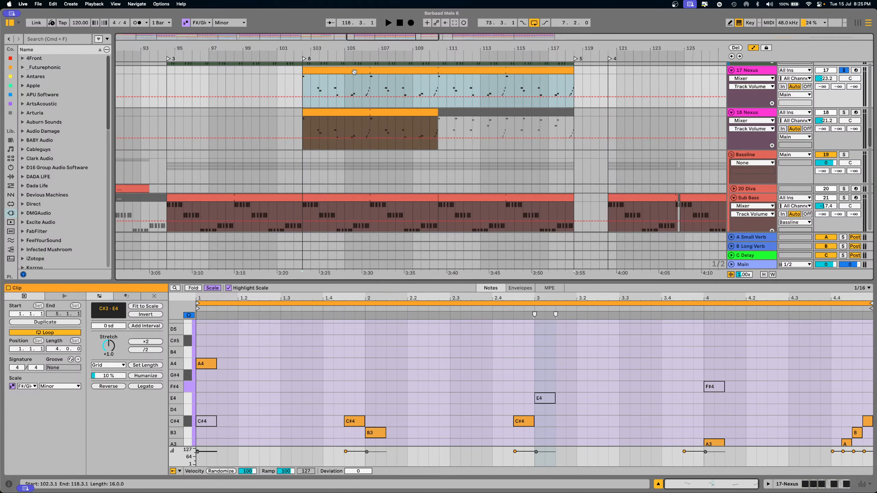
pyautogui.press('space')
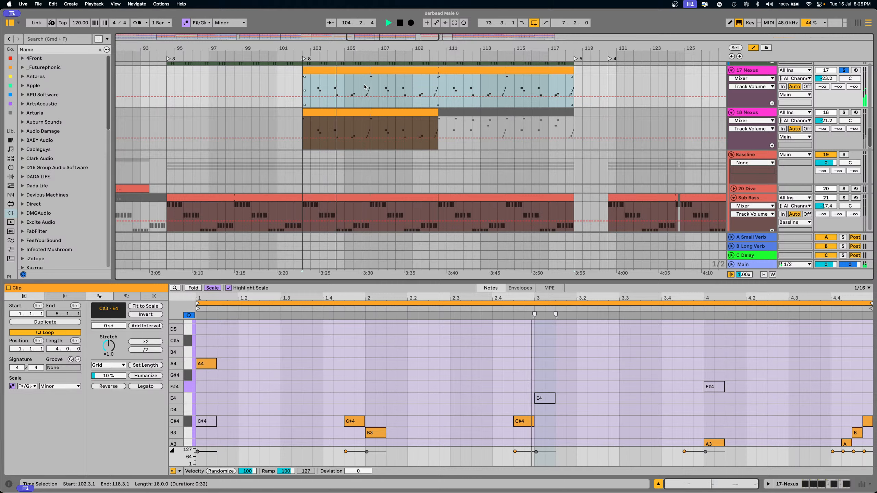
pyautogui.press('space')
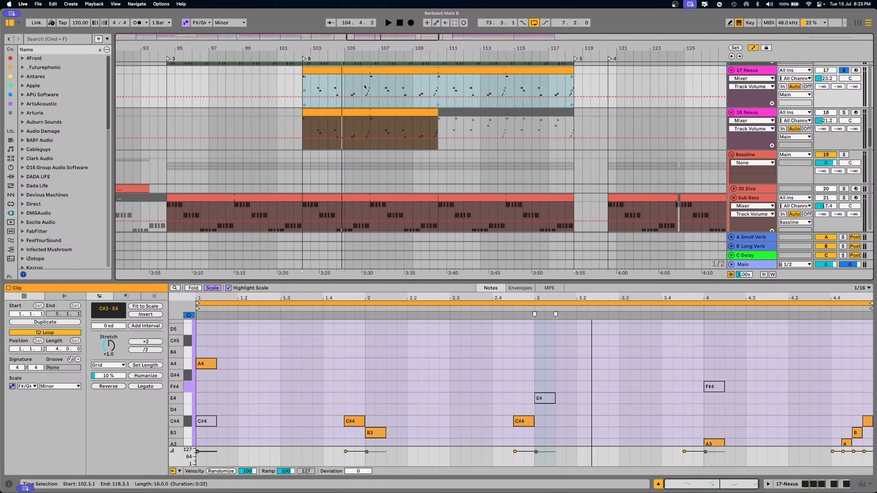
# - Add 18 Nexus to the solo and audition both Nexus layers together from 102.3.1
pyautogui.click(844, 113)
pyautogui.scroll(-1, 842, 117)
pyautogui.press('space')
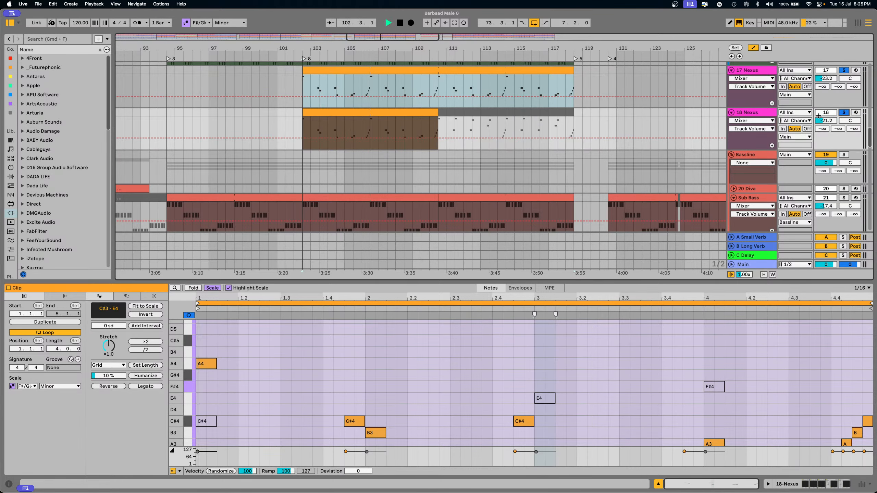
pyautogui.scroll(-10, 518, 151)
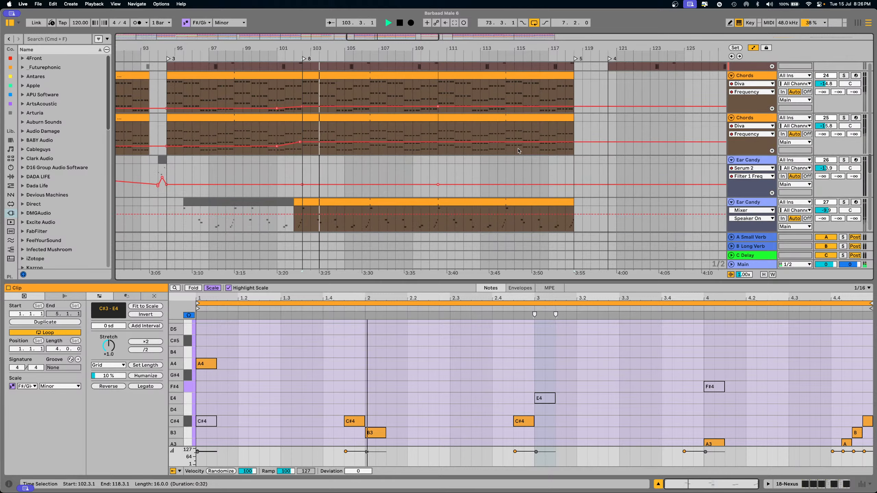
pyautogui.scroll(13, 517, 186)
pyautogui.scroll(-5, 516, 186)
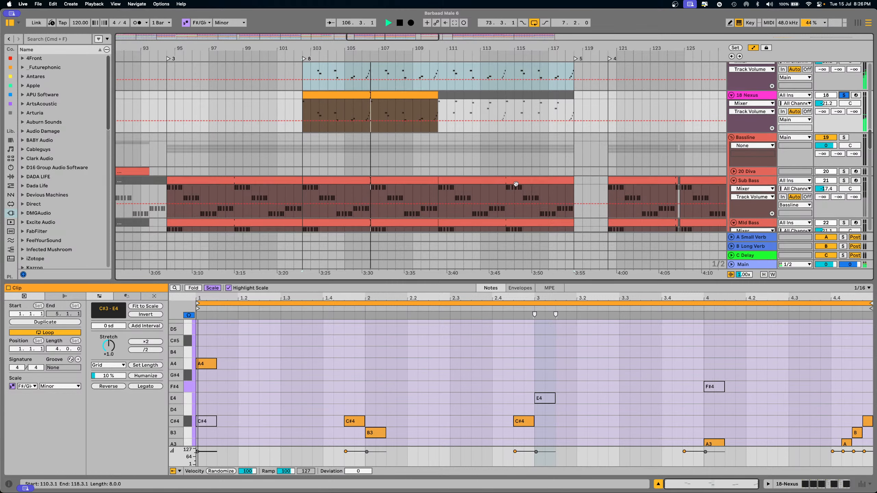
pyautogui.scroll(-5, 516, 184)
pyautogui.press('space')
# - Solo the Ear Candy track 27 and audition its active clip from 102.1.1
pyautogui.scroll(-5, 404, 190)
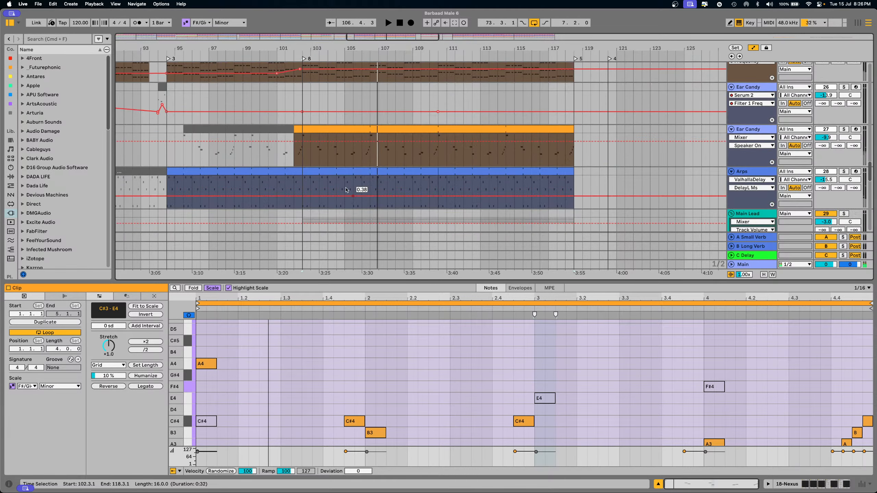
pyautogui.click(324, 129)
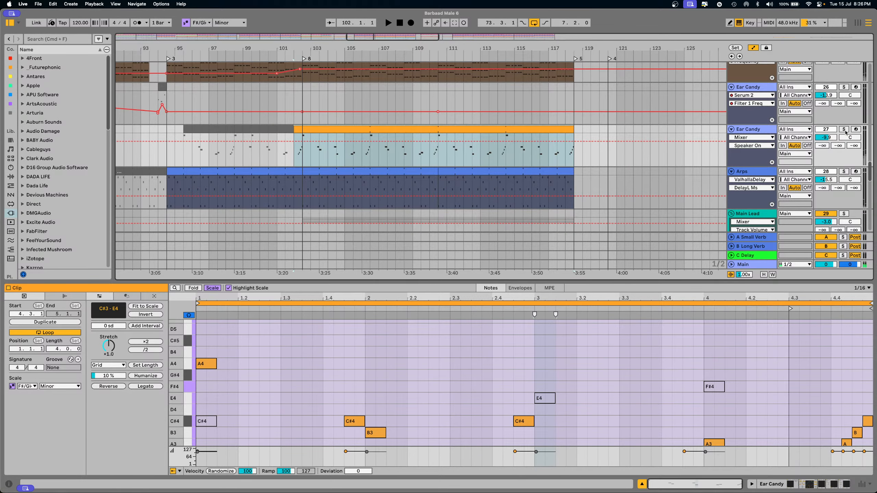
pyautogui.click(844, 130)
pyautogui.click(293, 156)
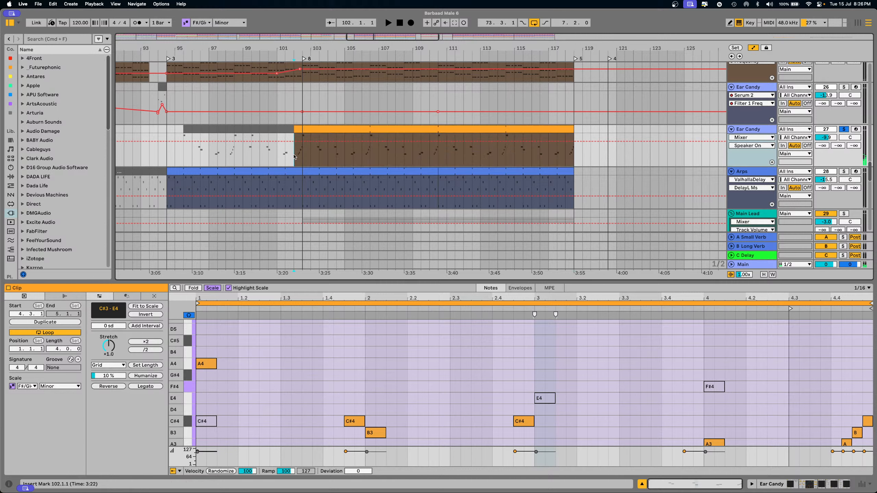
pyautogui.press('space')
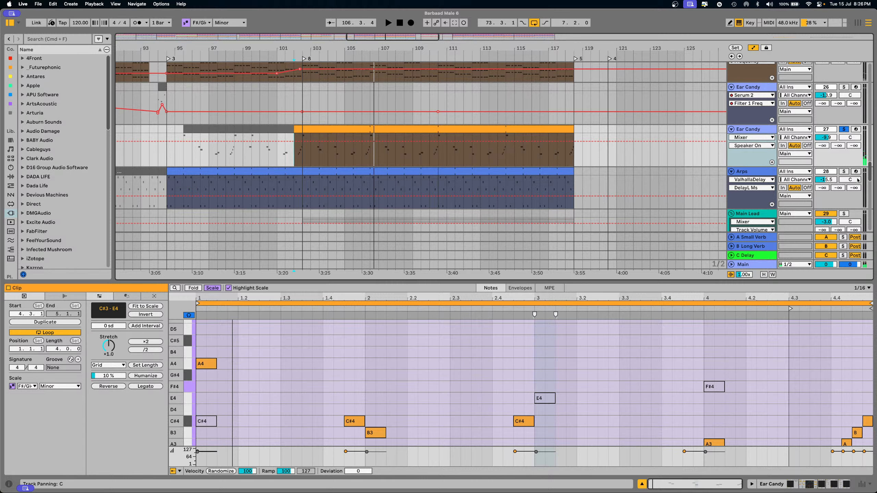
# - Solo Arps, dismiss the ValhallaDelay window, and audition the Arps clip starting at 94.3.1 while viewing its notes
pyautogui.click(843, 172)
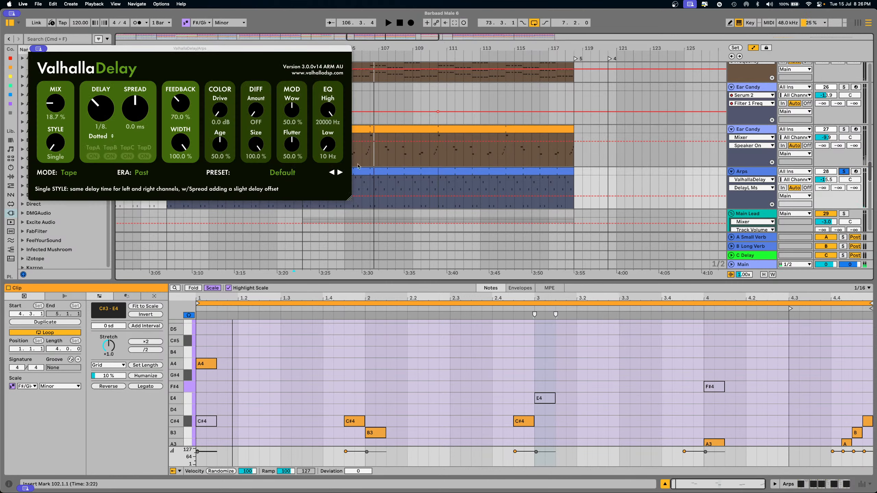
pyautogui.click(33, 50)
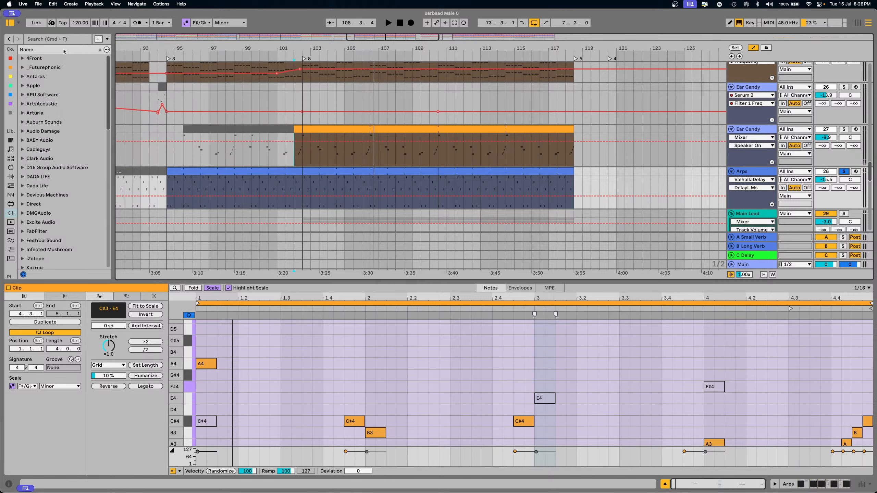
pyautogui.click(192, 168)
pyautogui.press('space')
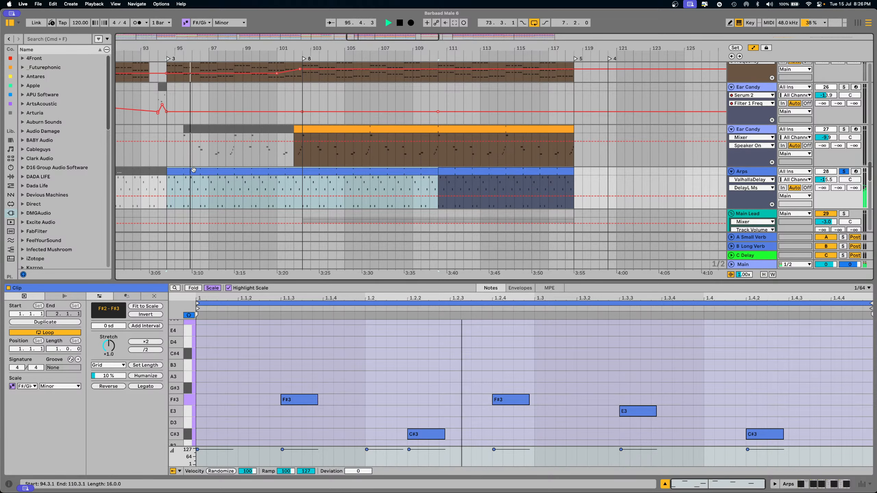
pyautogui.scroll(-2, 309, 221)
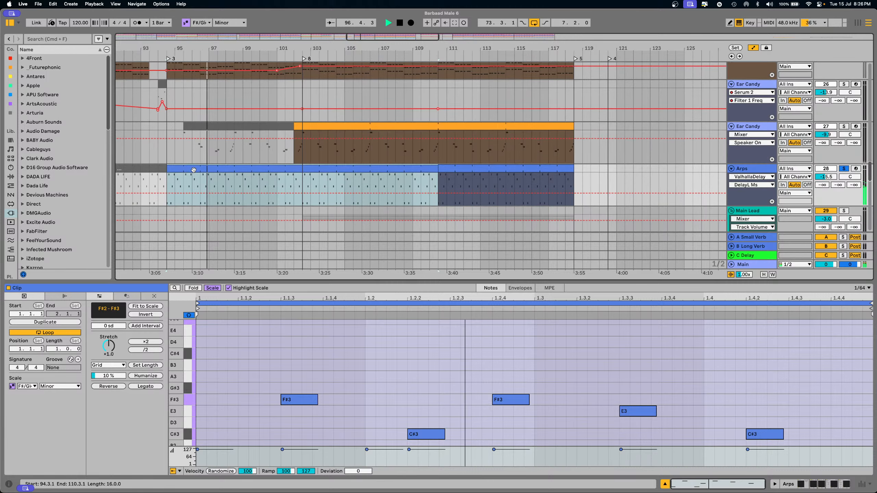
pyautogui.scroll(-4, 401, 370)
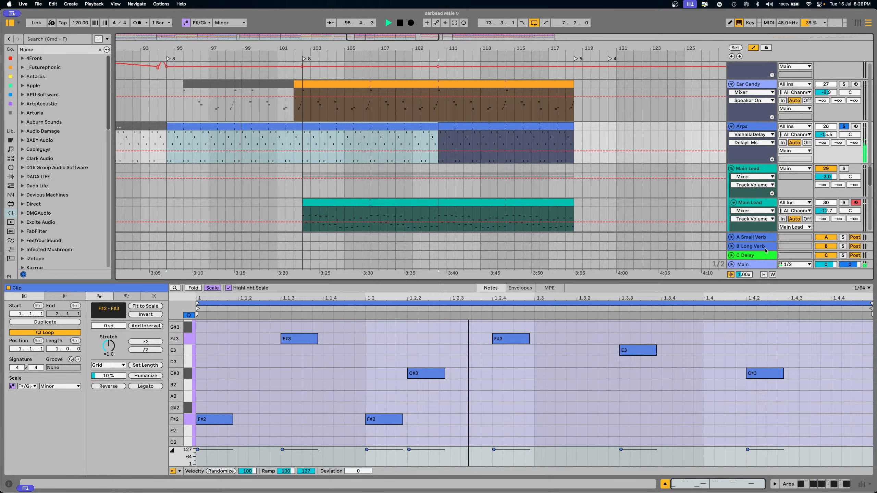
pyautogui.press('space')
# - Inspect the notes of the Pads clips on track 35 at 94.1.1 and track 36 at 102.3.1
pyautogui.scroll(-2, 443, 203)
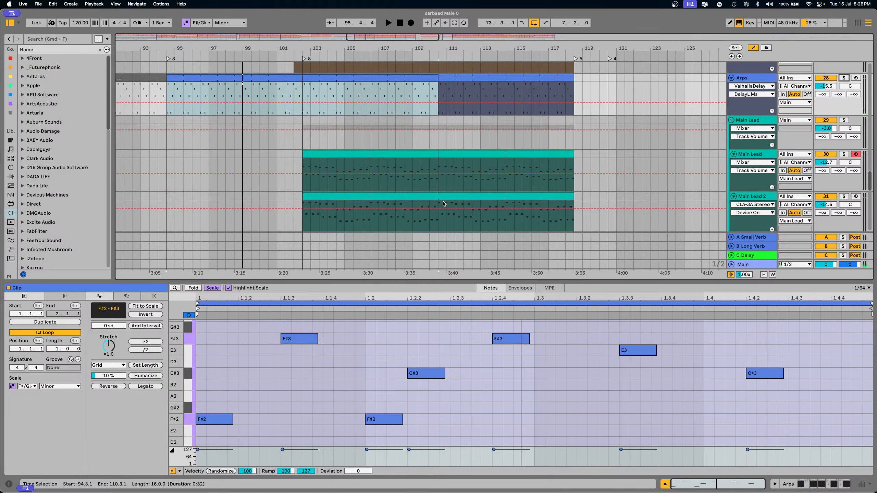
pyautogui.scroll(-6, 444, 204)
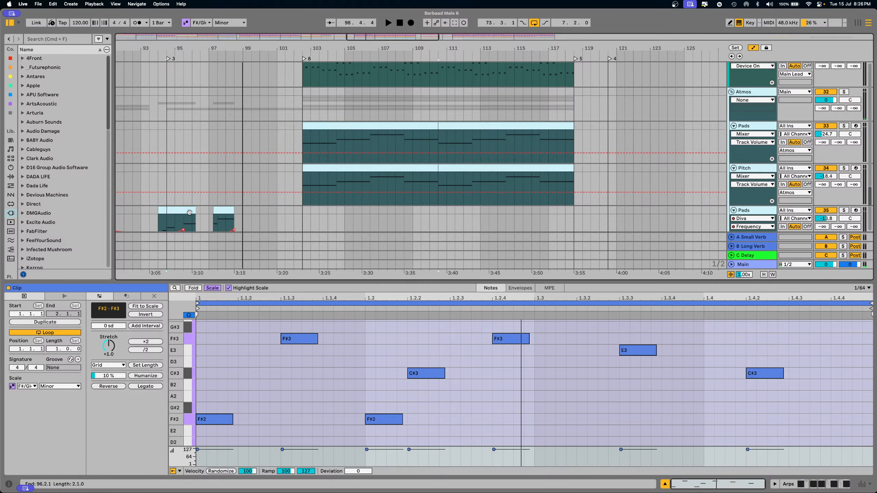
pyautogui.click(175, 214)
pyautogui.scroll(-2, 175, 214)
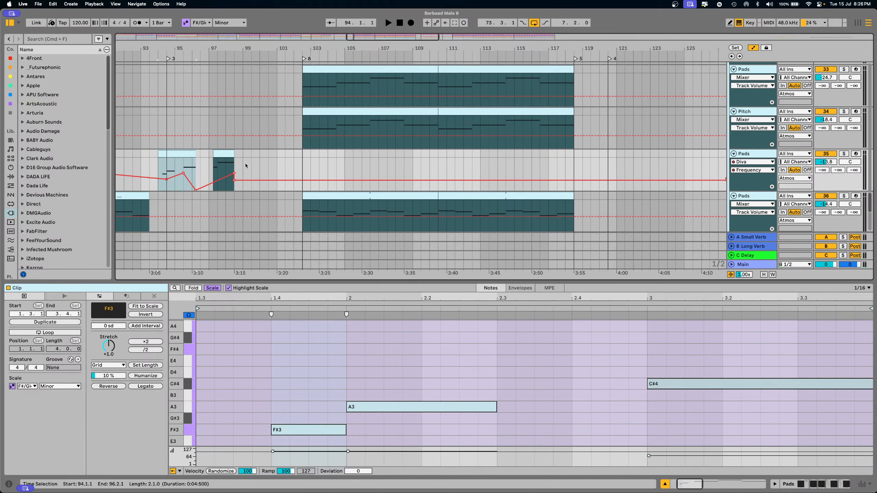
pyautogui.click(341, 198)
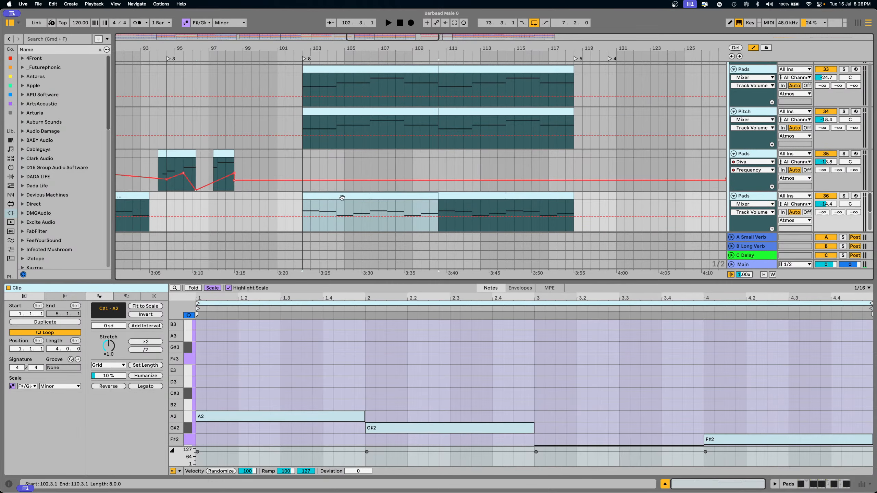
# - Hide the clip editor, solo Pads track 37, and audition its clip at 17.1.1 in the Vocals section
pyautogui.doubleClick(467, 281)
pyautogui.moveTo(183, 49); pyautogui.dragTo(387, 21)
pyautogui.moveTo(166, 49); pyautogui.dragTo(217, 101)
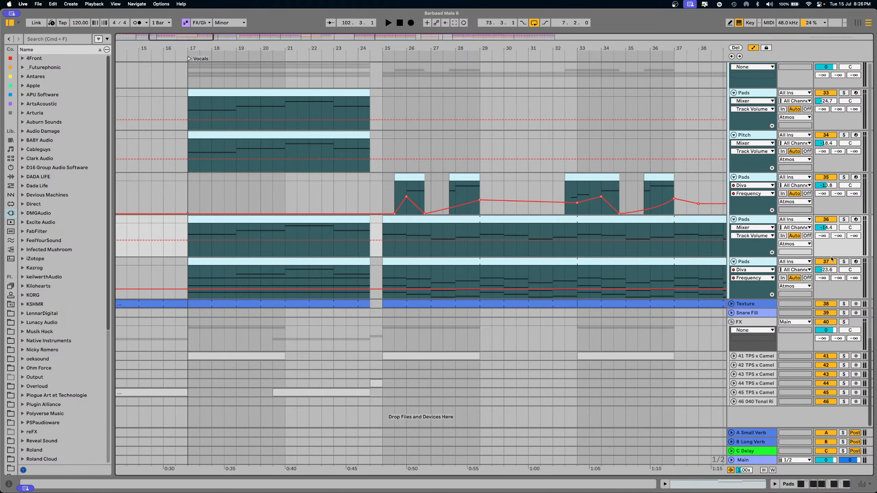
pyautogui.click(843, 261)
pyautogui.click(315, 260)
pyautogui.press('space')
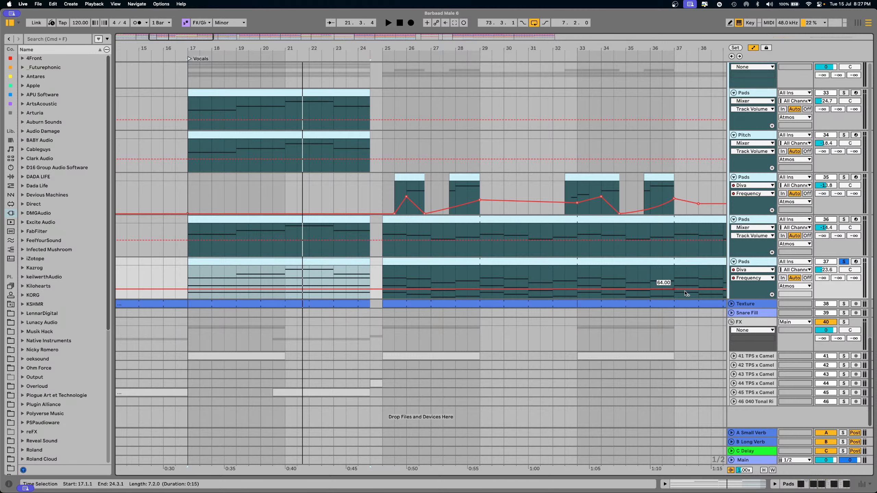
pyautogui.press('space')
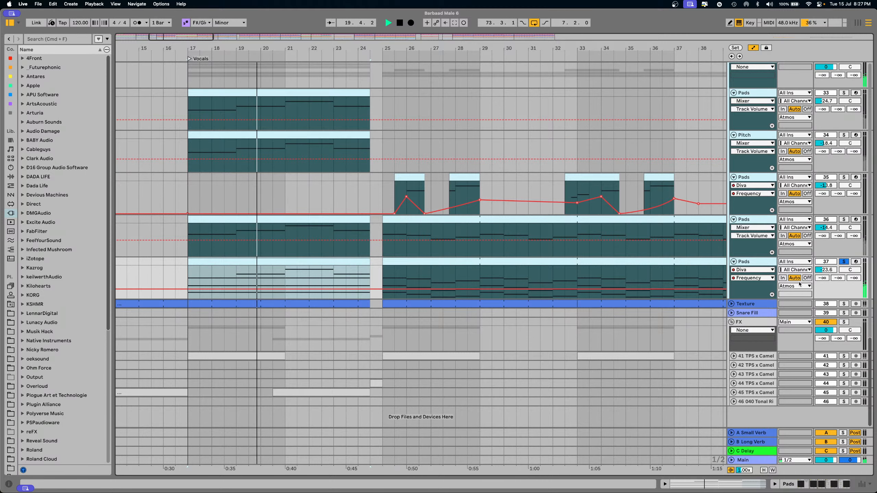
pyautogui.press('space')
# - Solo Pads track 33 and audition its clip starting at 17.1.1
pyautogui.click(844, 93)
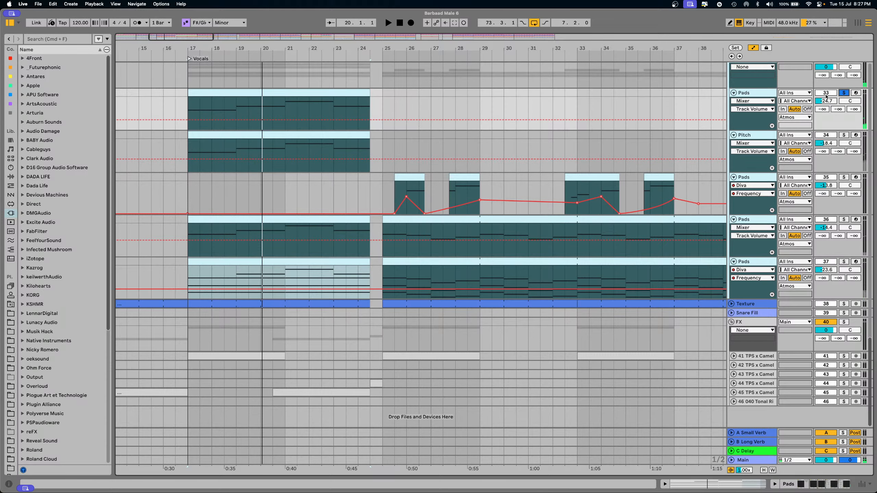
pyautogui.click(245, 89)
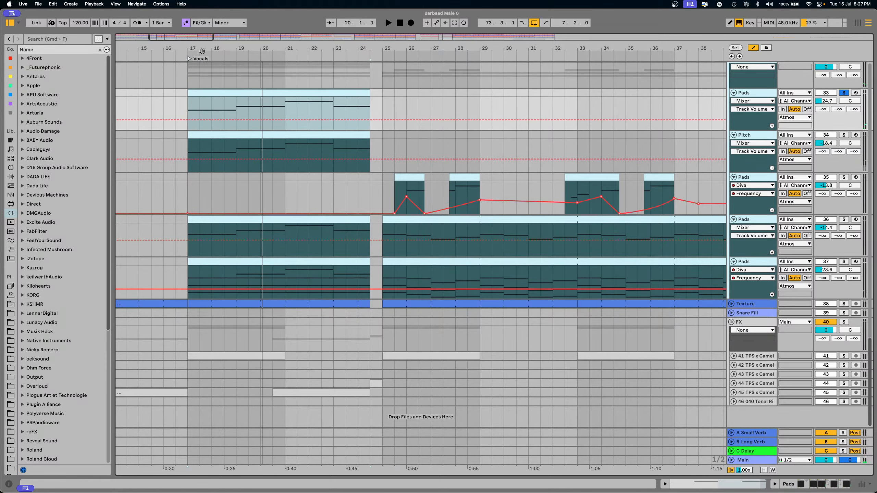
pyautogui.moveTo(209, 48); pyautogui.dragTo(206, 81)
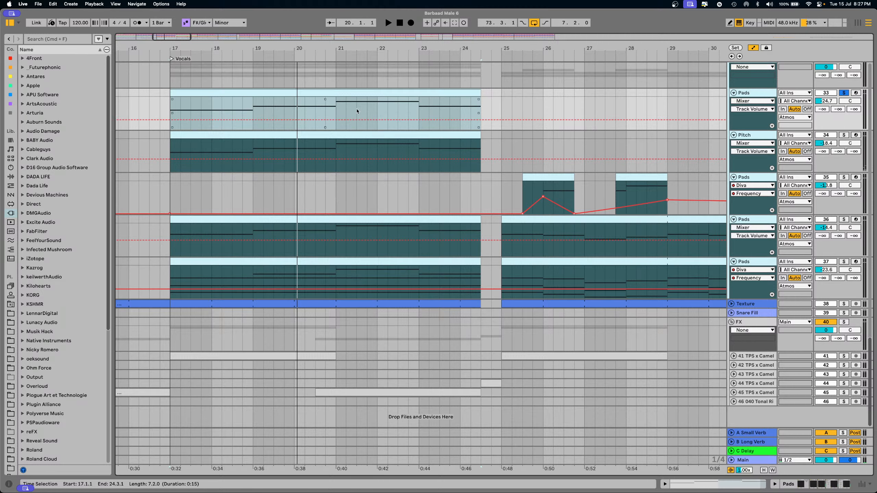
pyautogui.press('space')
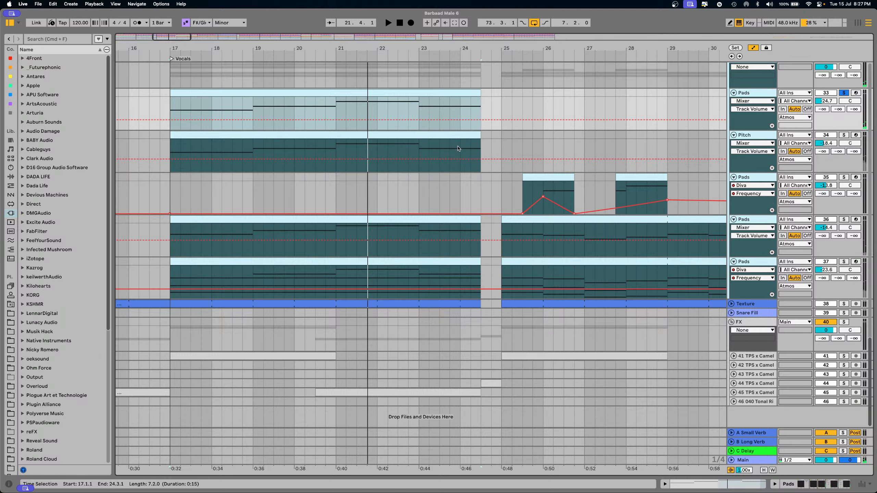
# - Hide the automation lanes, solo the Pitch track, and mark the range 24.4.1 to 30.1.1 on Pads track 35
pyautogui.click(753, 48)
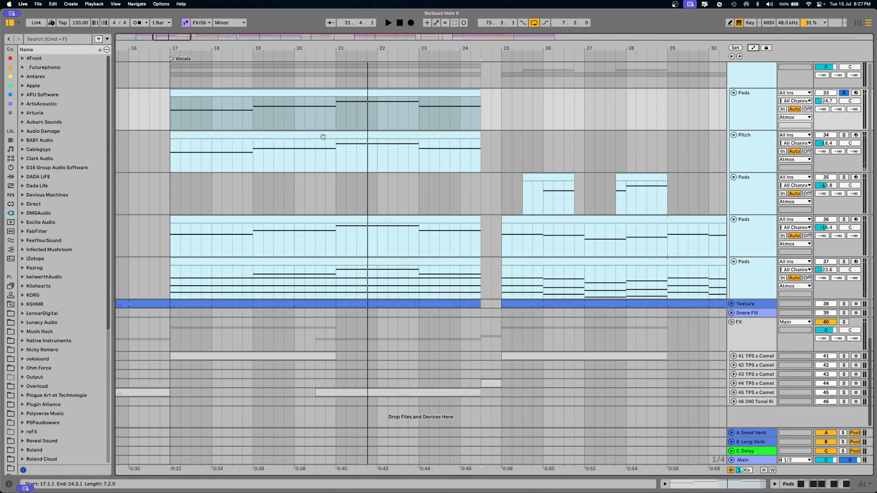
pyautogui.click(841, 137)
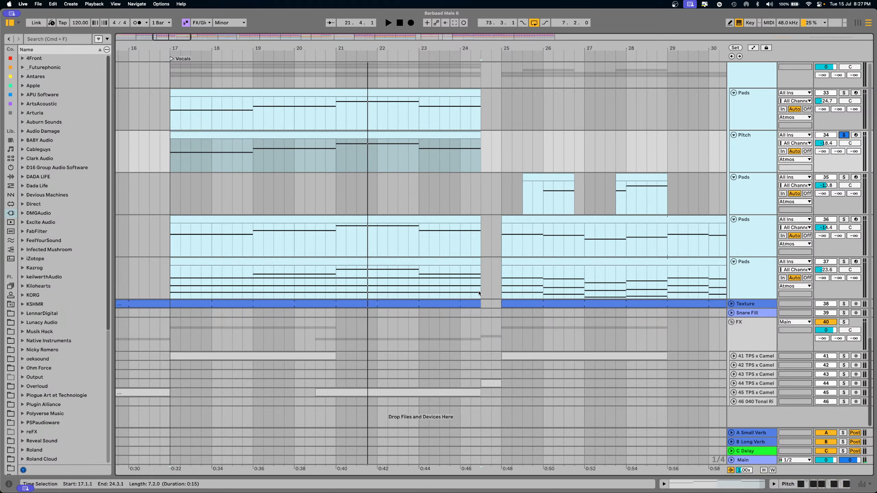
pyautogui.scroll(5, 324, 189)
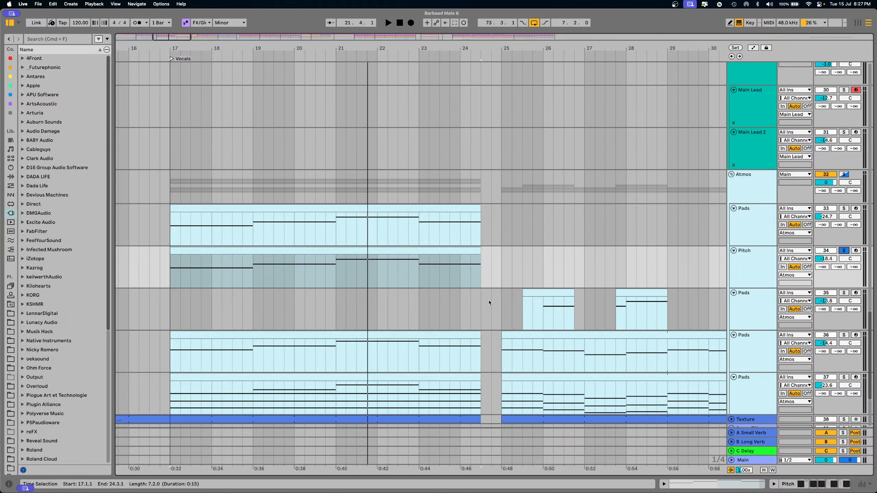
pyautogui.moveTo(489, 301); pyautogui.dragTo(703, 308)
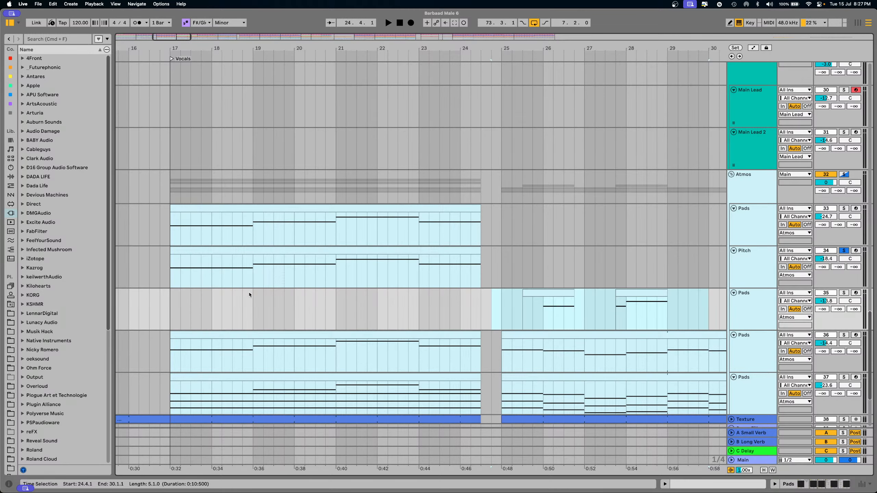
# - Audition the Pitch clip starting at 17.1.1 and clear the track's solo
pyautogui.click(229, 250)
pyautogui.press('space')
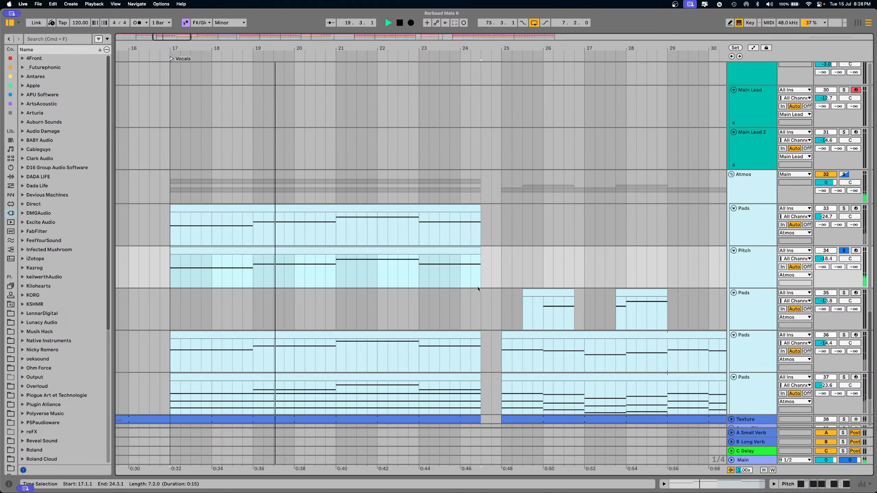
pyautogui.scroll(-2, 491, 298)
pyautogui.scroll(-2, 491, 297)
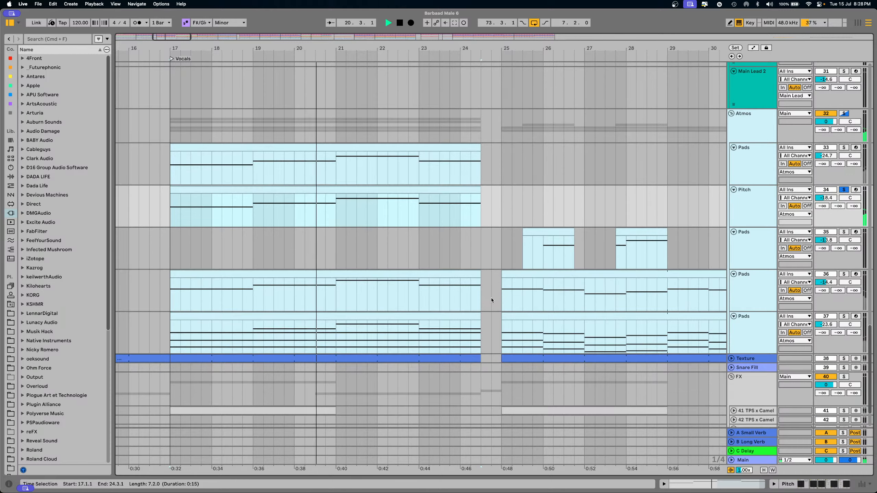
pyautogui.scroll(1, 491, 298)
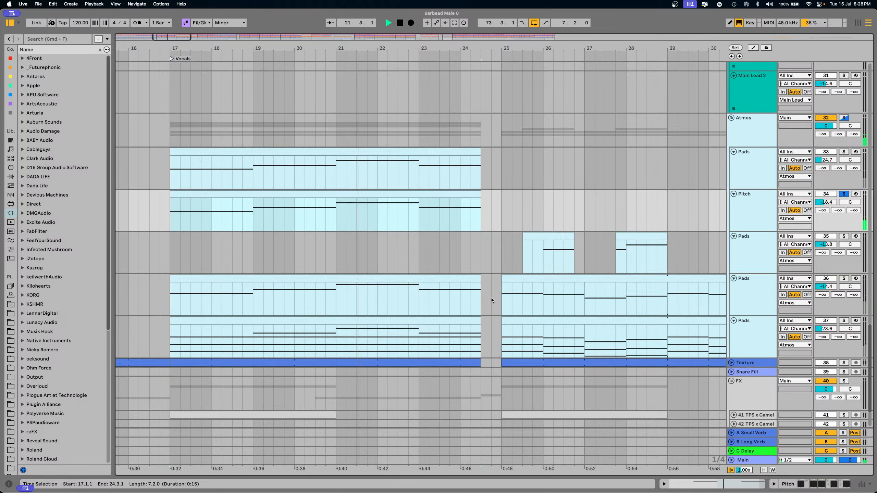
pyautogui.click(746, 194)
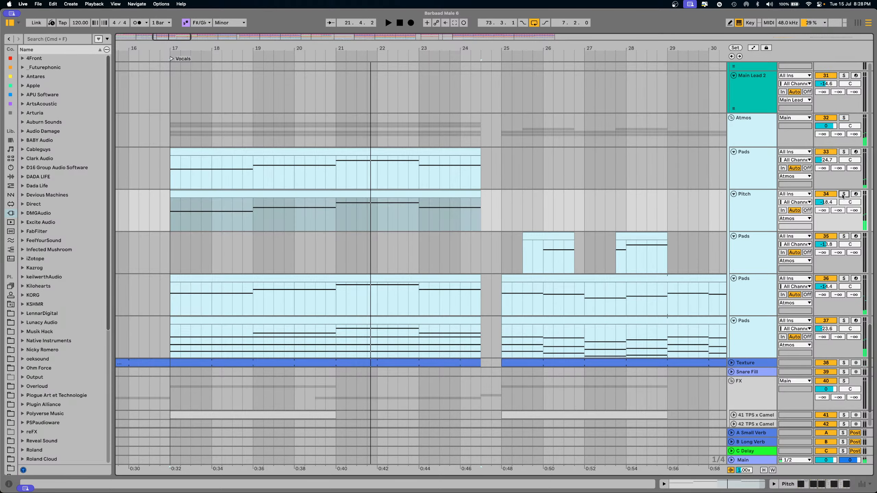
# - Mark the range 25.1.1 to 37.1.1 on Pads track 35
pyautogui.scroll(15, 425, 257)
pyautogui.scroll(5, 425, 259)
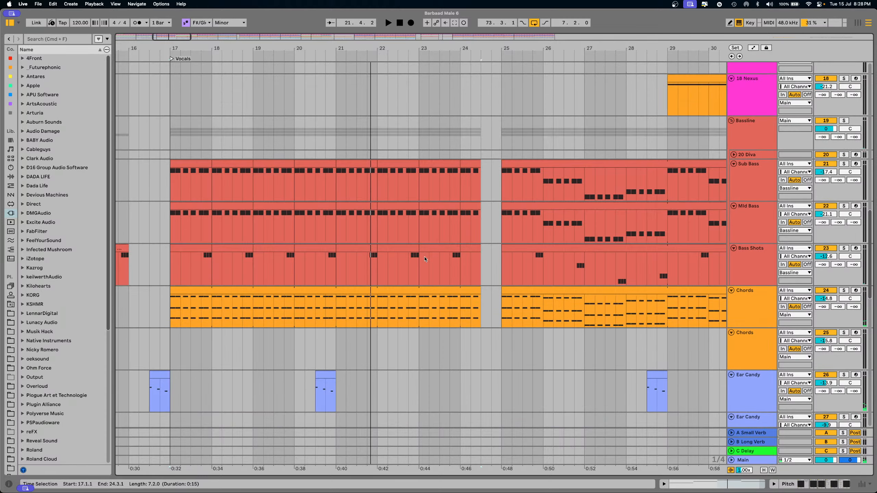
pyautogui.scroll(-20, 425, 259)
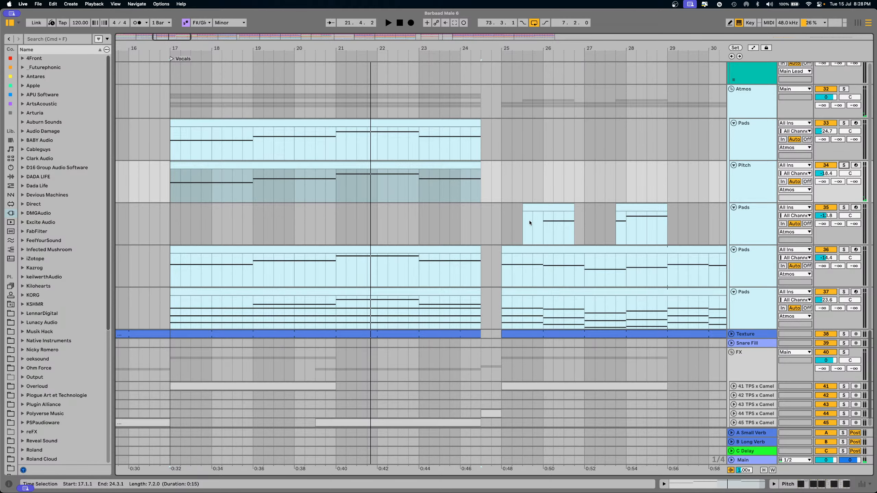
pyautogui.click(494, 218)
pyautogui.press('-')
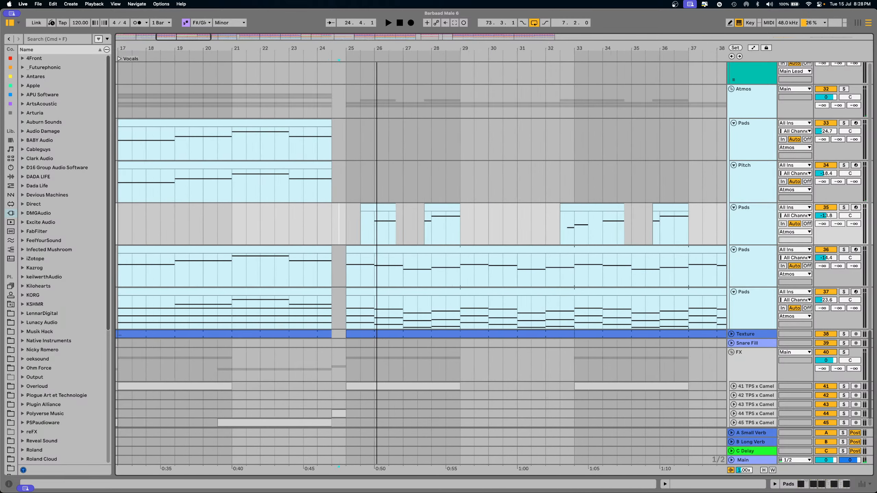
pyautogui.press('-')
pyautogui.moveTo(291, 213); pyautogui.dragTo(591, 216)
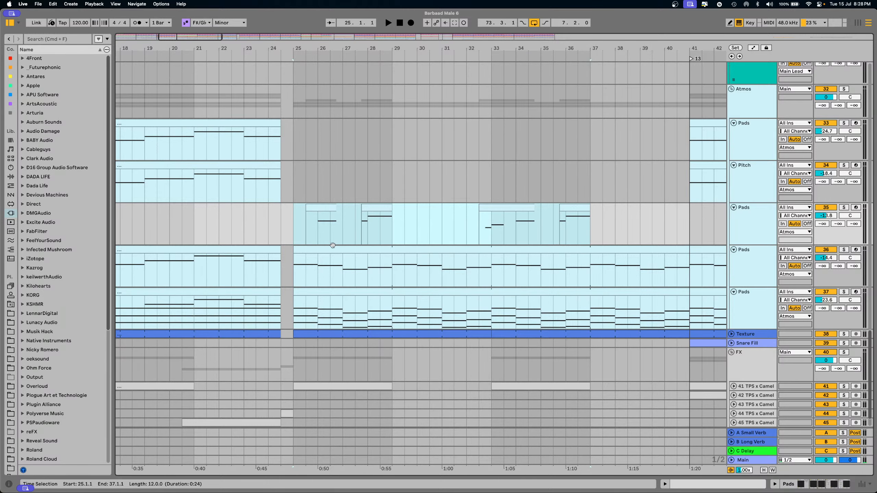
# - Mark 18.1.1 to 19.3.1 on Pads track 33 and the Pitch track, and reselect 25.1.1 to 37.1.1 on Pads track 35
pyautogui.scroll(5, 325, 277)
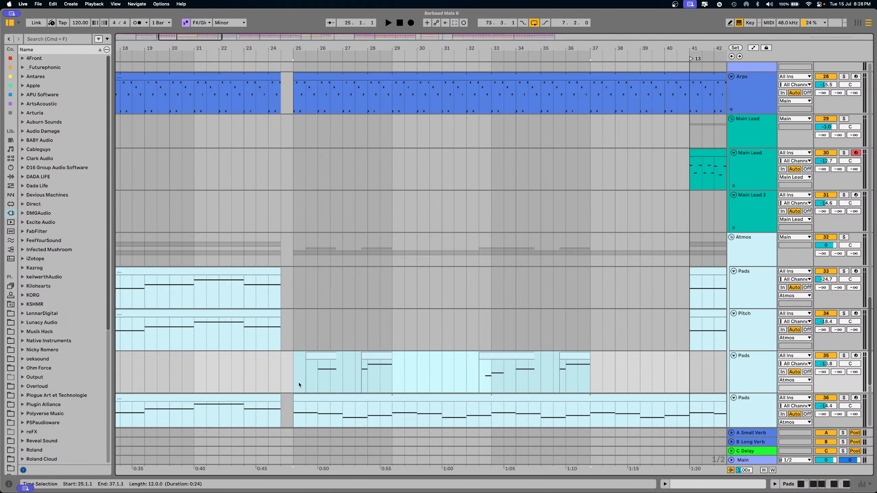
pyautogui.moveTo(130, 291); pyautogui.dragTo(157, 332)
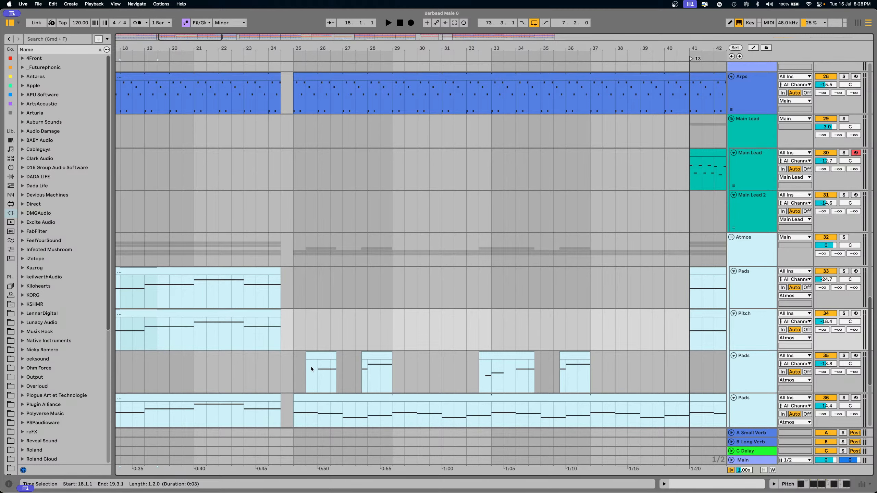
pyautogui.moveTo(292, 362); pyautogui.dragTo(592, 366)
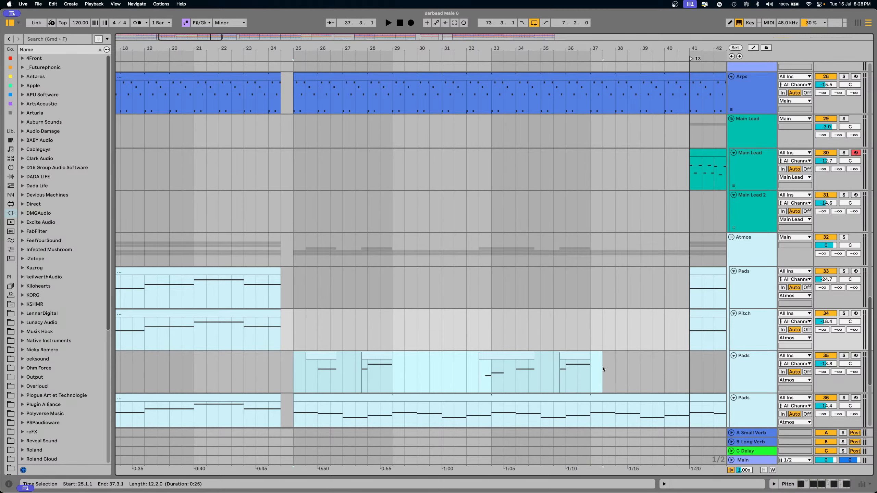
# - Solo Vocals track 3 and audition it from 25.1.1
pyautogui.scroll(20, 397, 331)
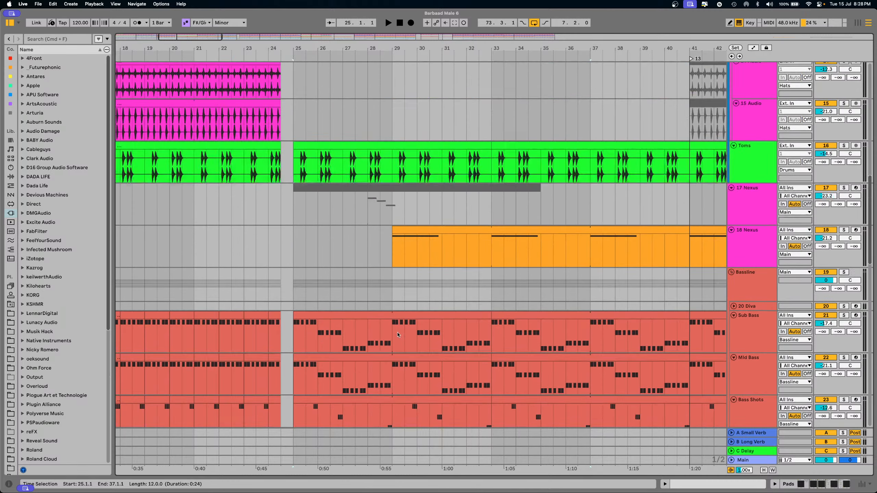
pyautogui.scroll(10, 398, 331)
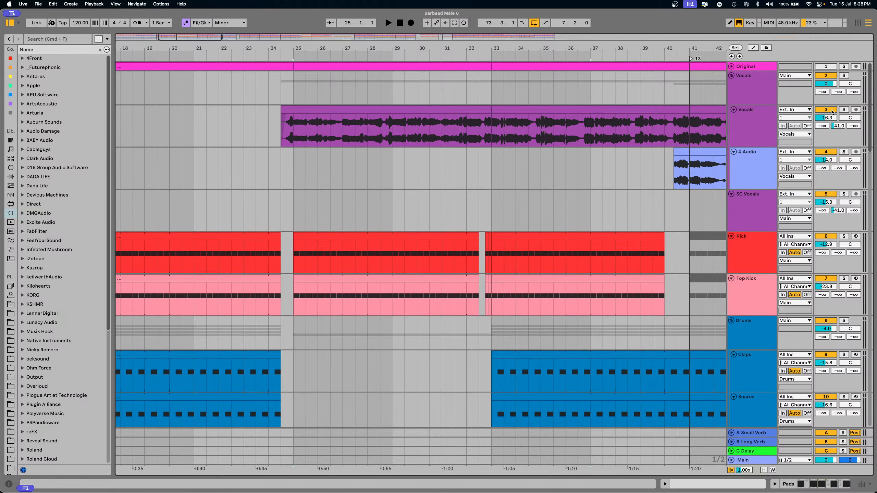
pyautogui.click(844, 110)
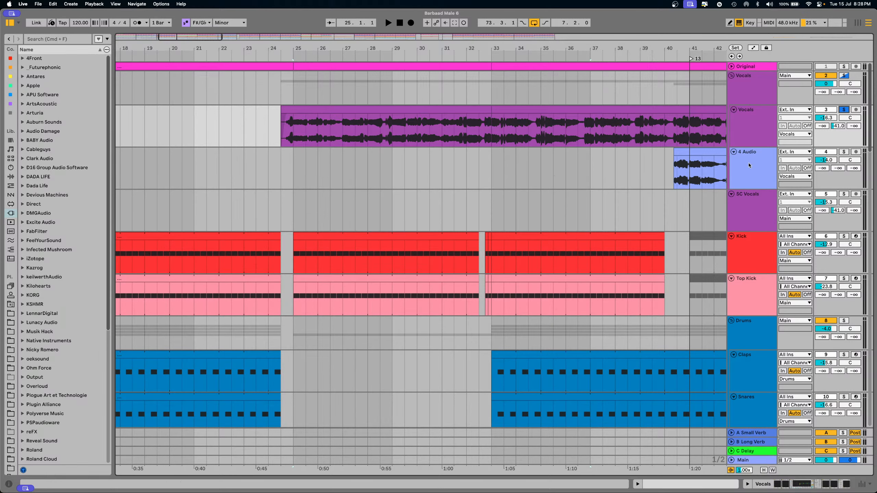
pyautogui.press('space')
pyautogui.moveTo(829, 117)
pyautogui.mouseDown()
pyautogui.moveTo(829, 138)
pyautogui.moveTo(830, 119)
pyautogui.mouseUp()
pyautogui.scroll(-15, 468, 166)
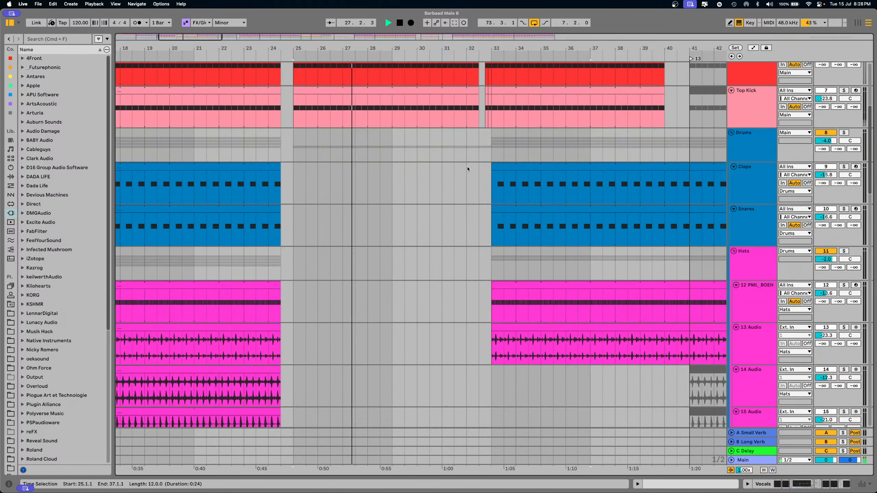
pyautogui.scroll(-15, 431, 258)
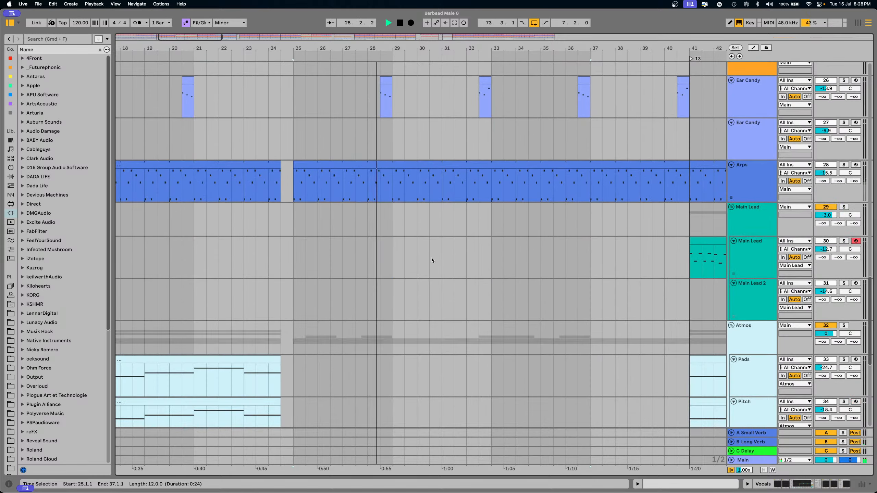
pyautogui.press('space')
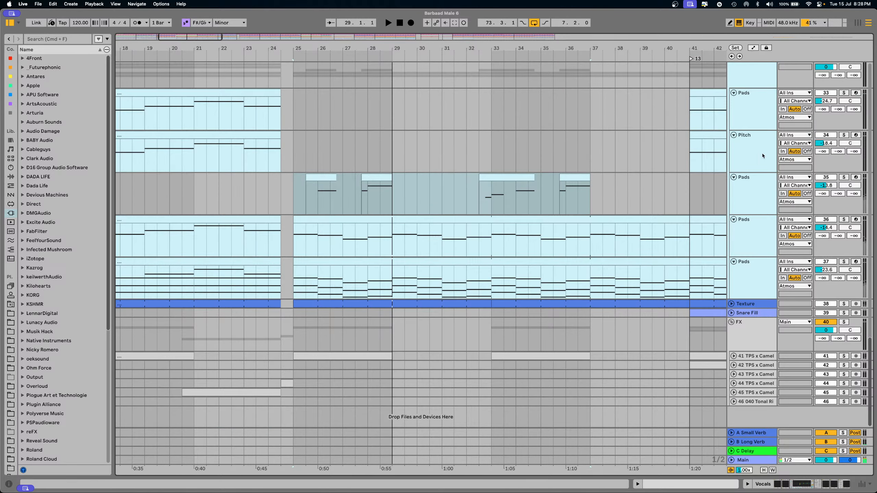
# - Solo Pads track 35, audition it from 25.1.1, and clear its solo
pyautogui.click(844, 177)
pyautogui.click(290, 185)
pyautogui.press('space')
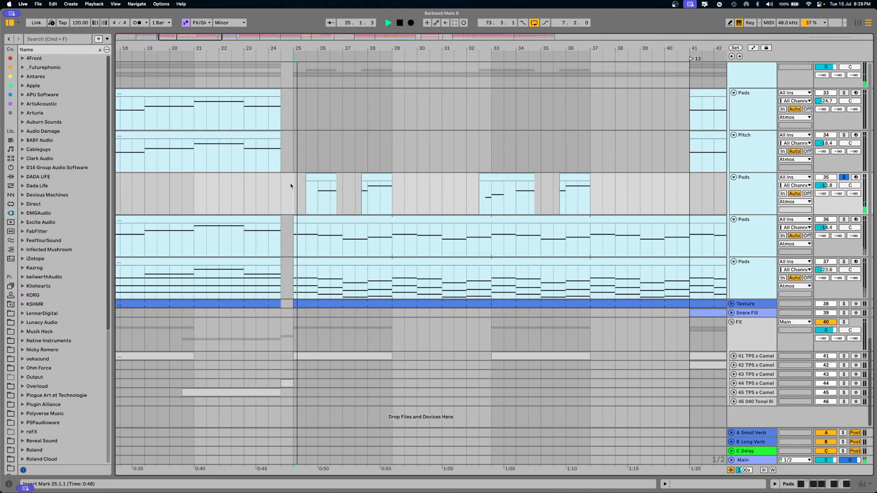
pyautogui.scroll(4, 290, 185)
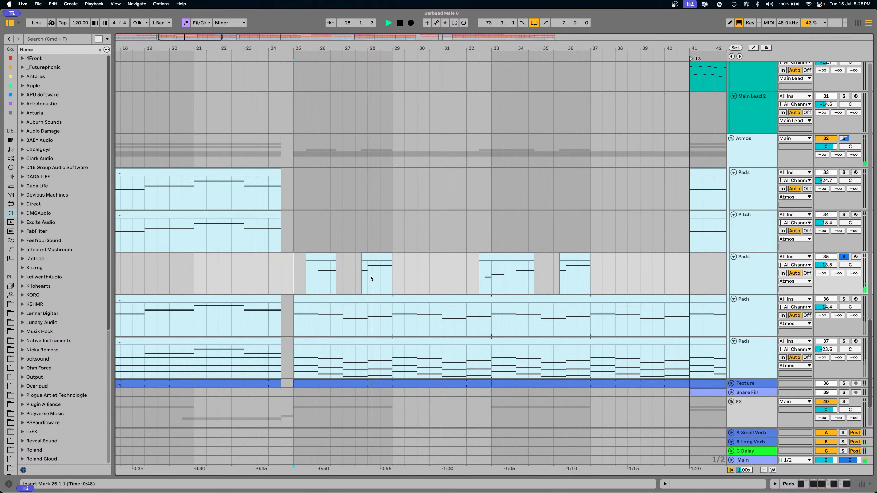
pyautogui.click(843, 258)
# - Mark the end of the vocal phrase before bar 29 and the range 32.3.1 to 33.1.1 on Vocals track 3
pyautogui.scroll(15, 400, 285)
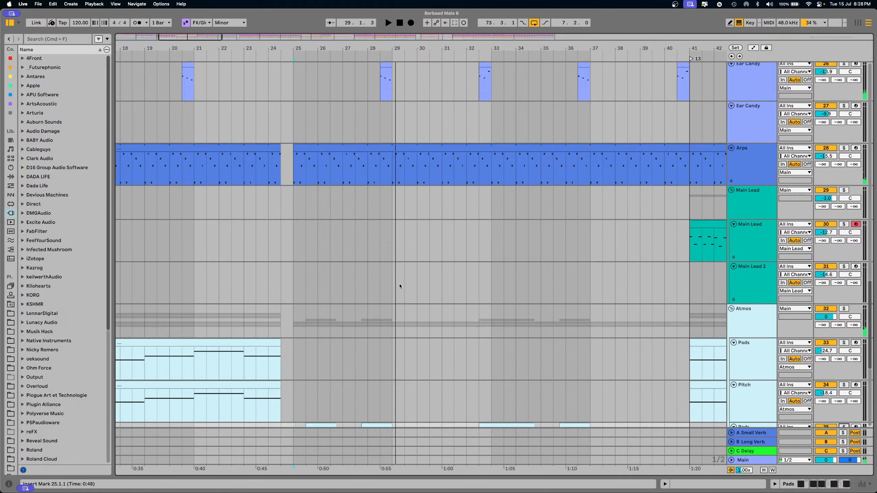
pyautogui.scroll(10, 400, 286)
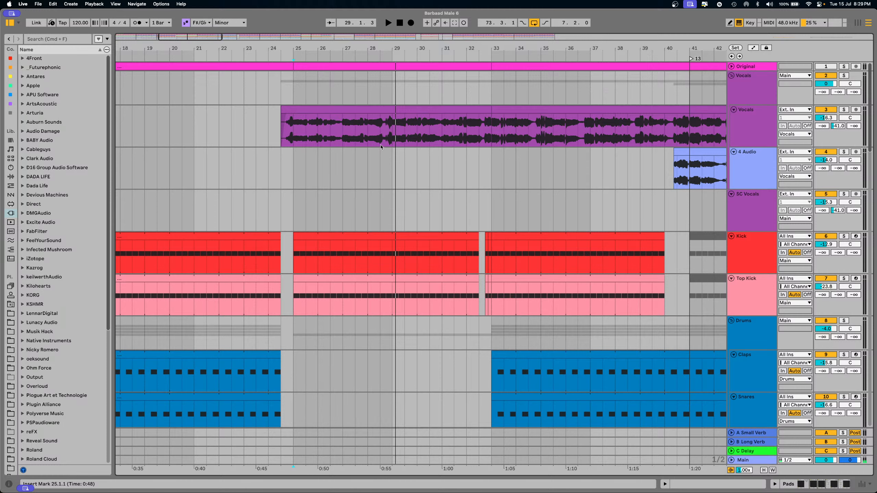
pyautogui.moveTo(369, 133); pyautogui.dragTo(394, 135)
pyautogui.moveTo(479, 131); pyautogui.dragTo(495, 131)
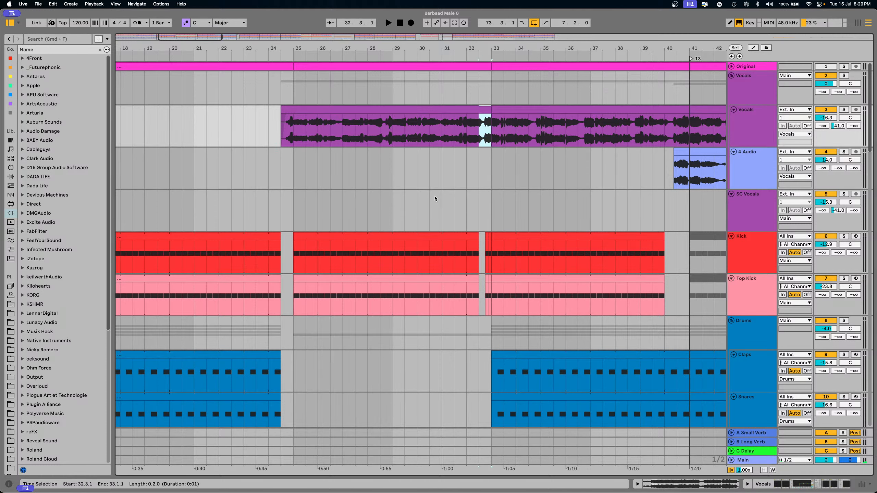
# - Solo the Toms track and audition its clip from 25.1.1 to 33.1.1
pyautogui.scroll(-15, 334, 243)
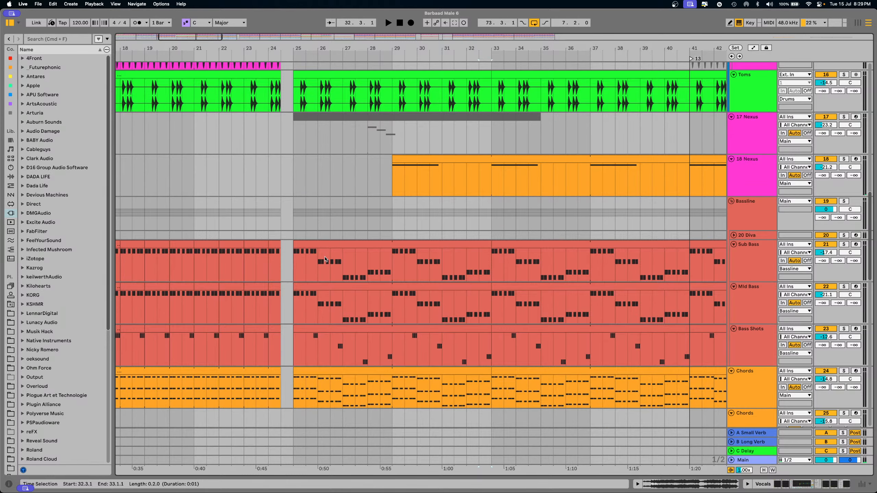
pyautogui.scroll(5, 325, 259)
pyautogui.click(316, 245)
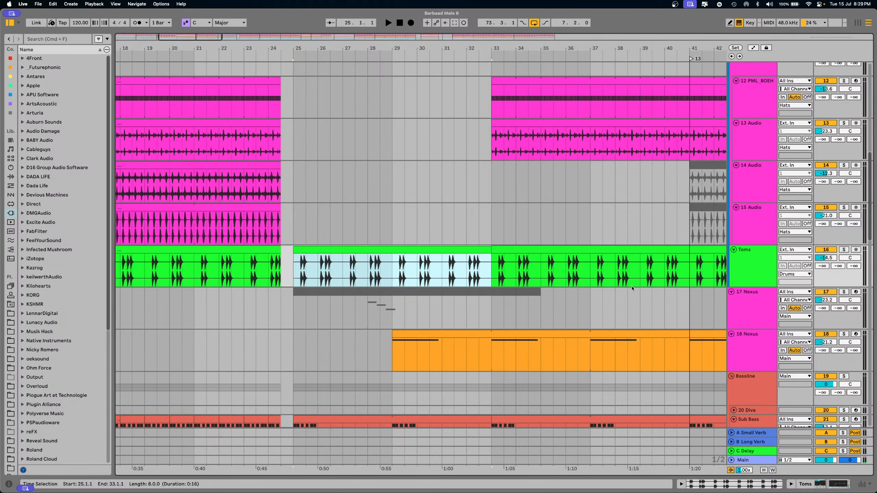
pyautogui.press('s')
pyautogui.press('space')
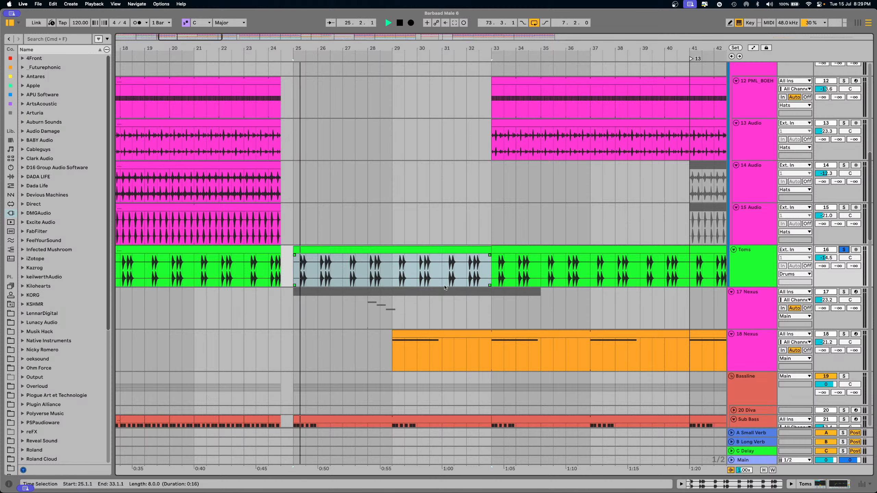
# - Audition the Toms with Saturator and EQ Eight bypassed, and switch both effects back on
pyautogui.doubleClick(760, 266)
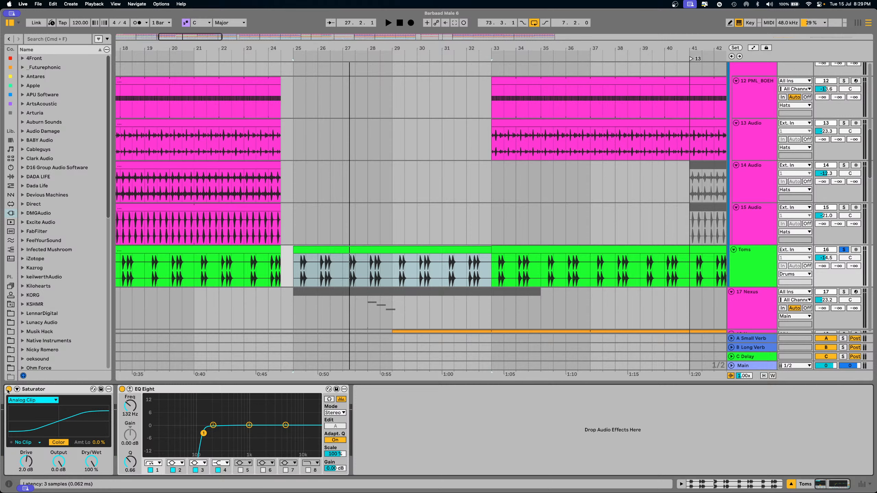
pyautogui.click(8, 389)
pyautogui.click(123, 390)
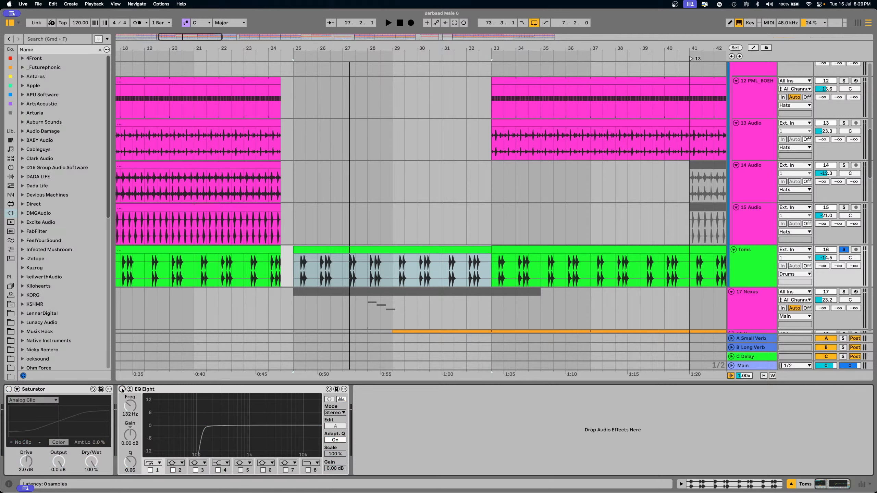
pyautogui.press('space')
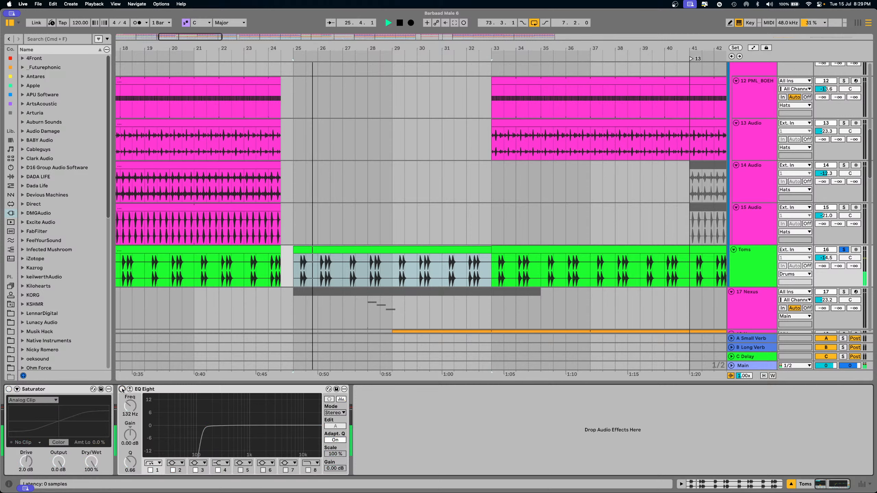
pyautogui.click(122, 390)
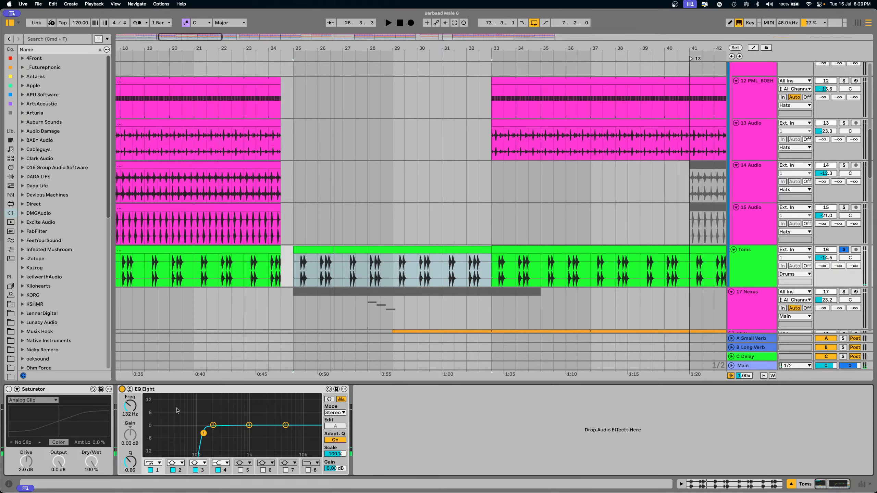
pyautogui.click(9, 389)
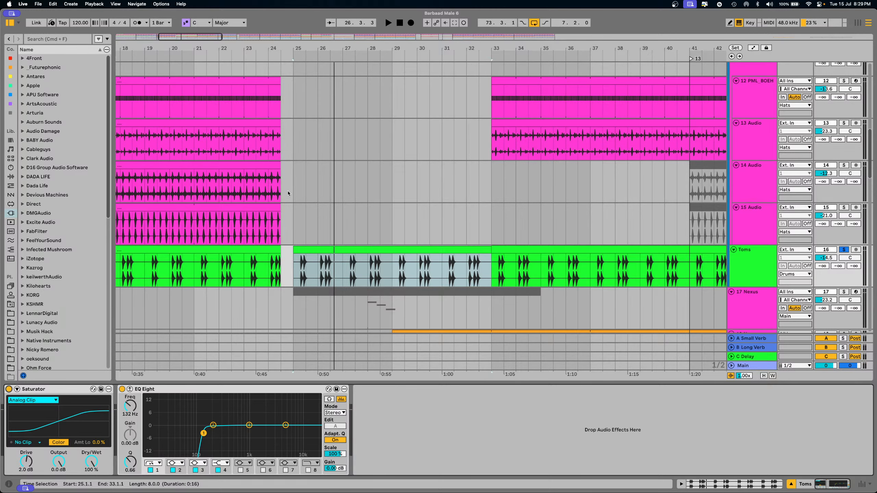
# - Show the Kick track's device chain, and return to the soloed Toms track to audition it again
pyautogui.scroll(15, 310, 256)
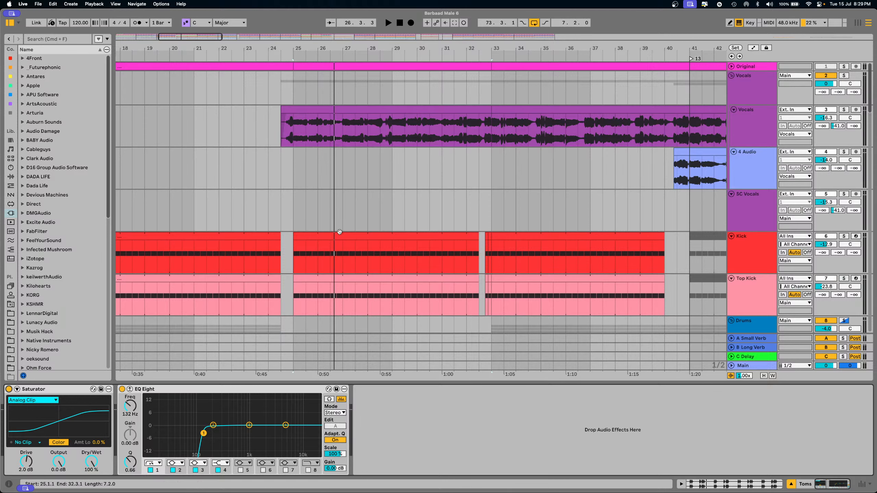
pyautogui.click(754, 250)
pyautogui.scroll(-14, 591, 258)
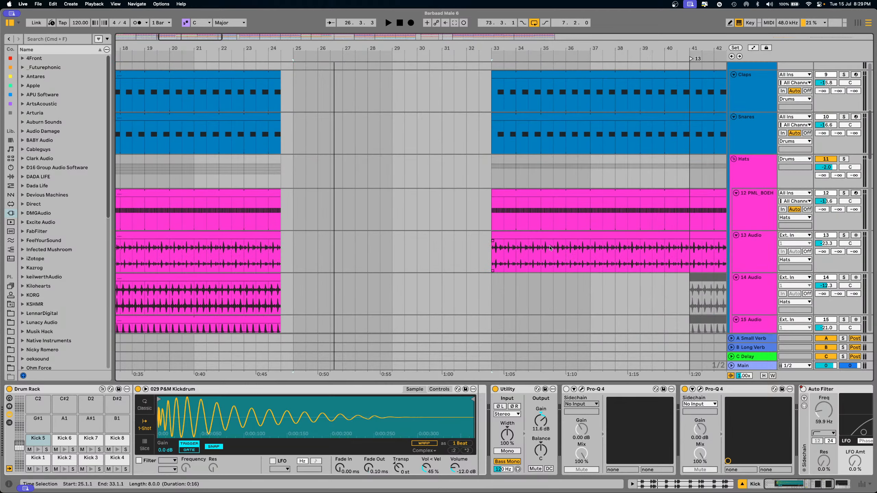
pyautogui.click(845, 164)
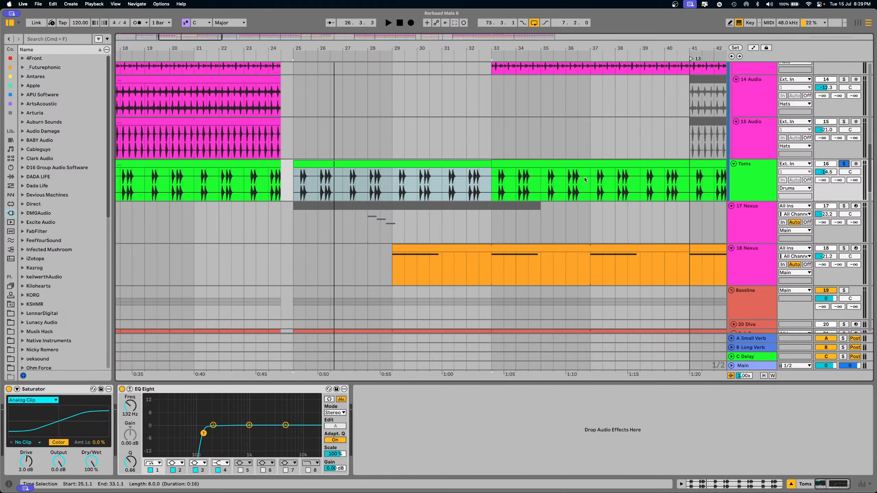
pyautogui.press('space')
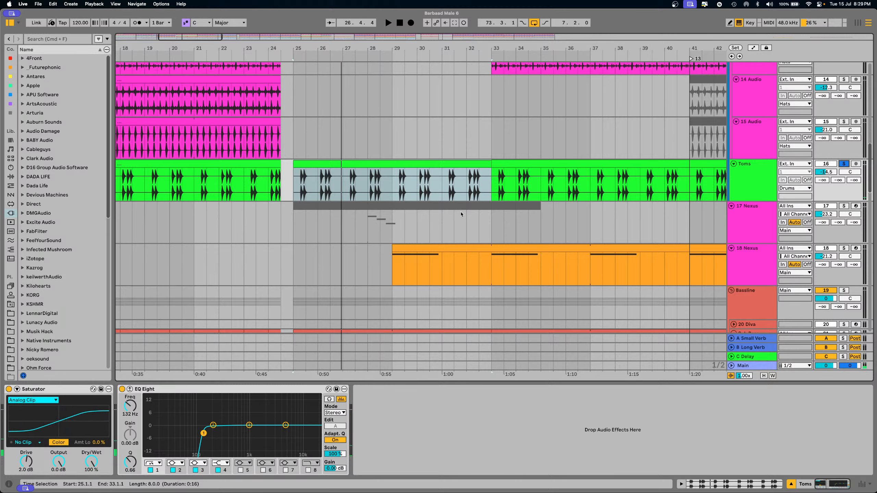
# - Insert a new MIDI track below track 46
pyautogui.scroll(-15, 461, 211)
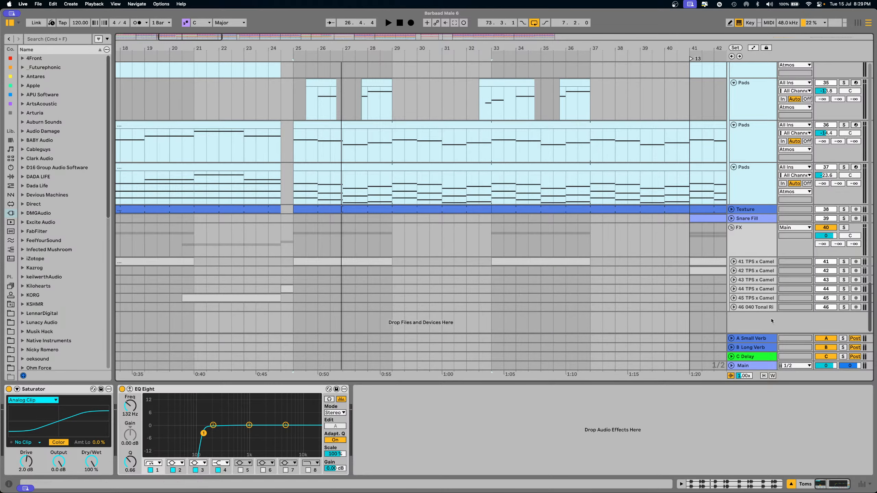
pyautogui.rightClick(758, 325)
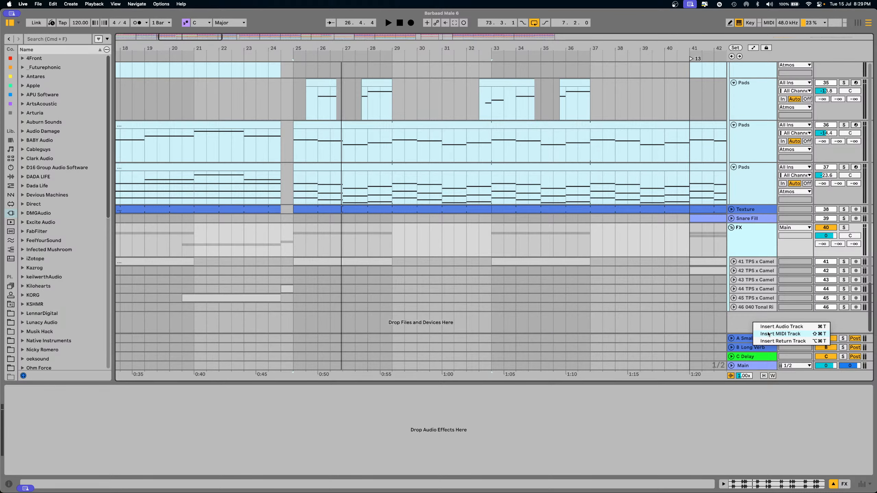
pyautogui.click(769, 334)
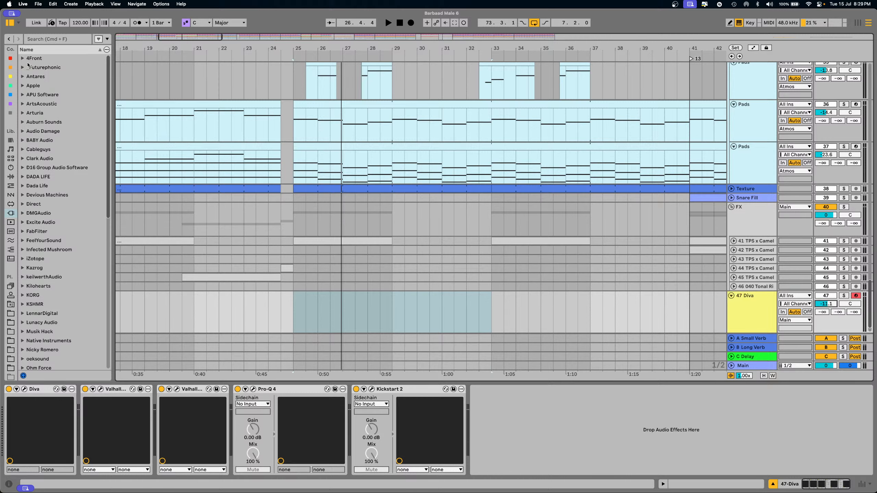
# - Load Serum 2 from the Sounds collection onto track 47 in place of Diva
pyautogui.click(10, 58)
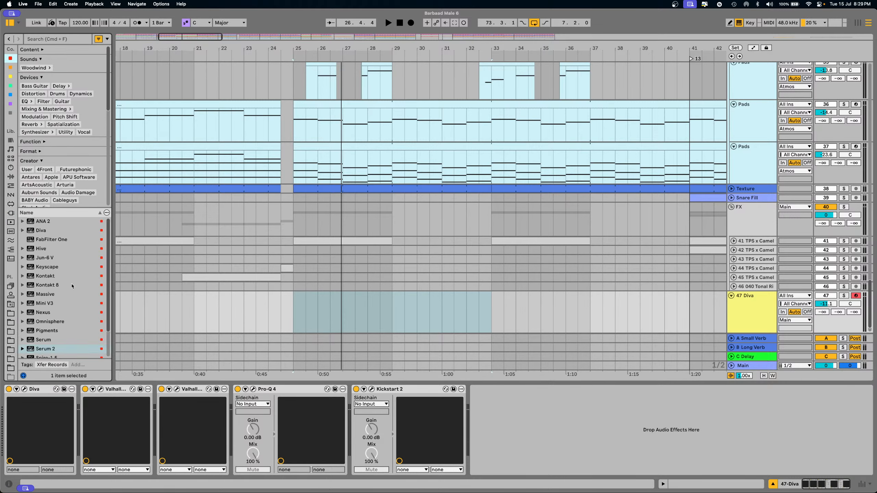
pyautogui.click(53, 350)
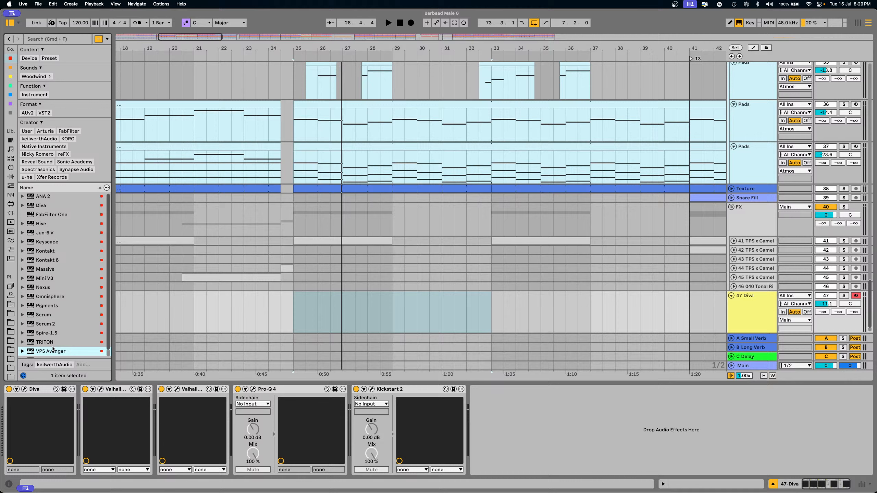
pyautogui.doubleClick(52, 326)
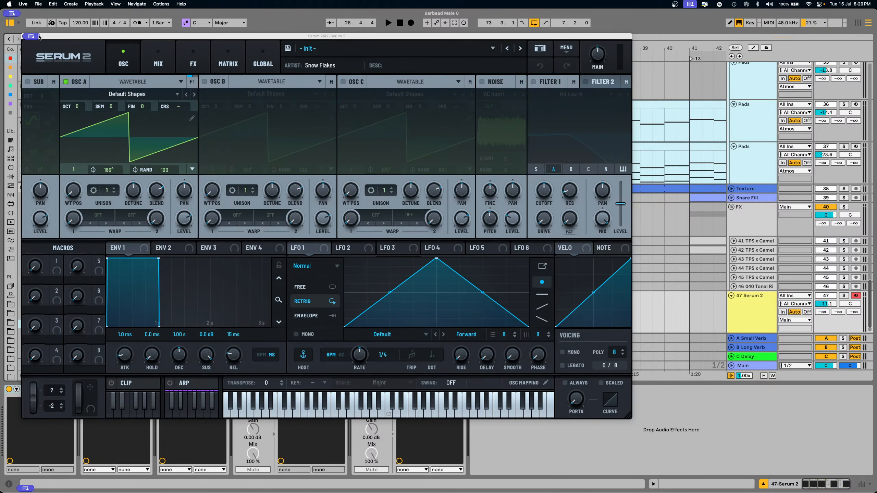
pyautogui.moveTo(39, 37); pyautogui.dragTo(172, 299)
# - Copy the Pads MIDI clip on track 37 to the Serum 2 track, starting at 25.1.1
pyautogui.click(309, 145)
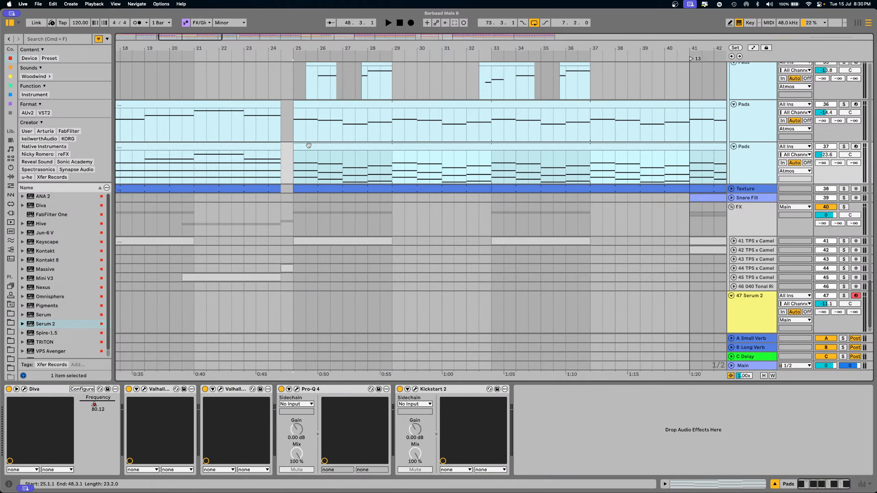
pyautogui.scroll(-2, 339, 232)
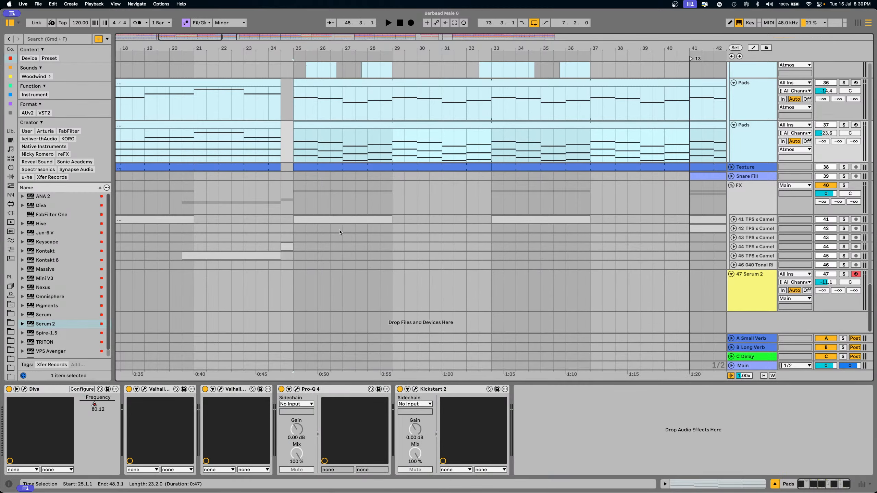
pyautogui.click(302, 291)
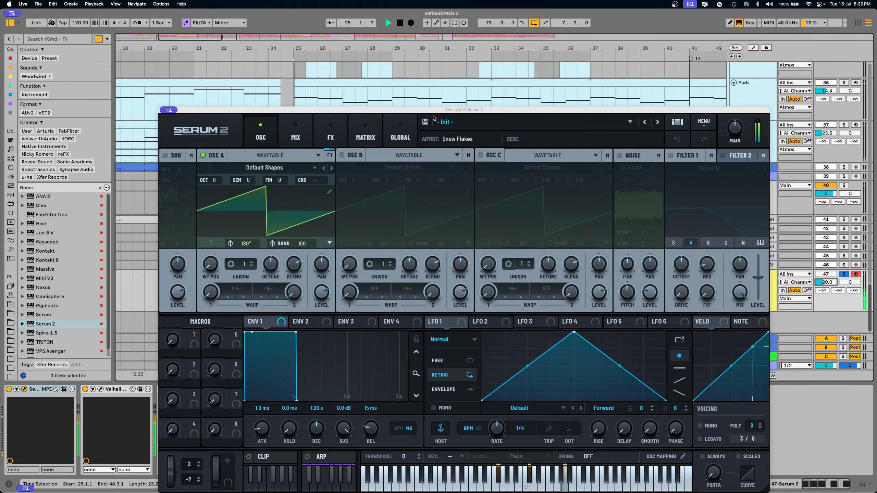
# - Audition the copied chords on the soloed Serum 2 track, and loop playback from 25.1.1 for four bars
pyautogui.press('space')
pyautogui.moveTo(434, 110); pyautogui.dragTo(374, 418)
pyautogui.press('space')
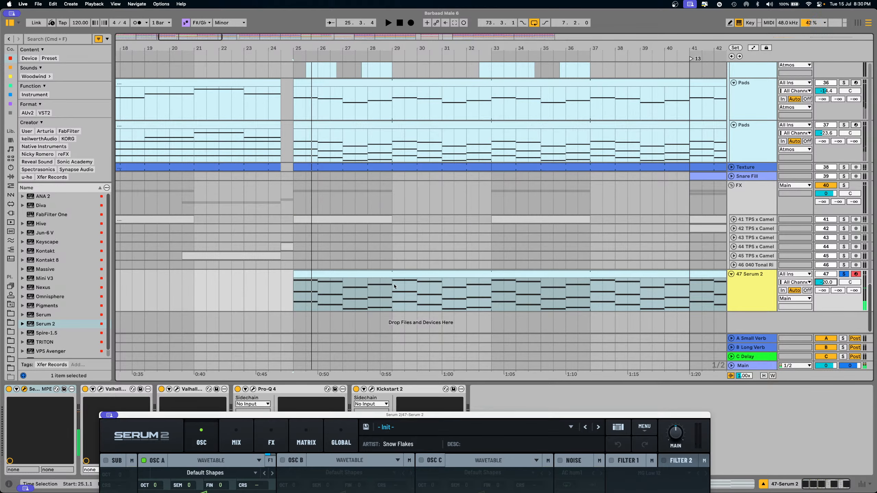
pyautogui.click(303, 289)
pyautogui.press('super+l')
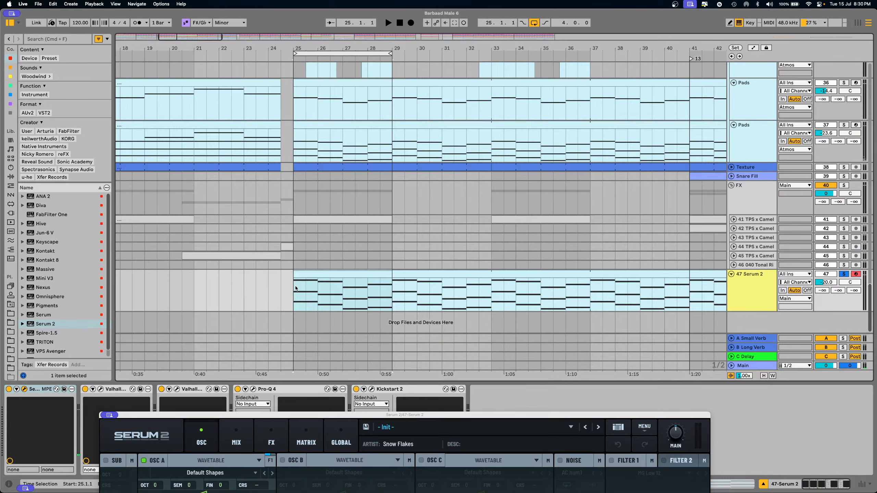
# - Shape Serum 2's Envelope 1 with a 576 ms decay, -5.4 dB sustain and 887 ms release
pyautogui.moveTo(306, 412); pyautogui.dragTo(299, 34)
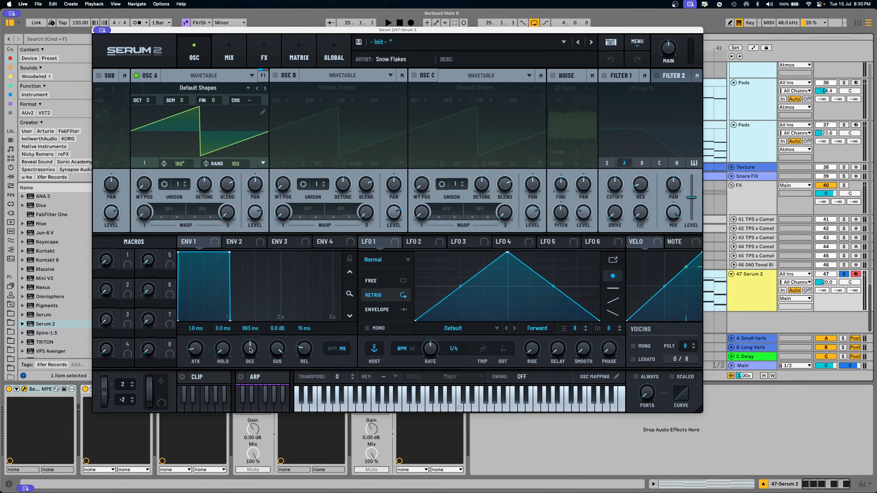
pyautogui.moveTo(250, 350); pyautogui.dragTo(308, 319)
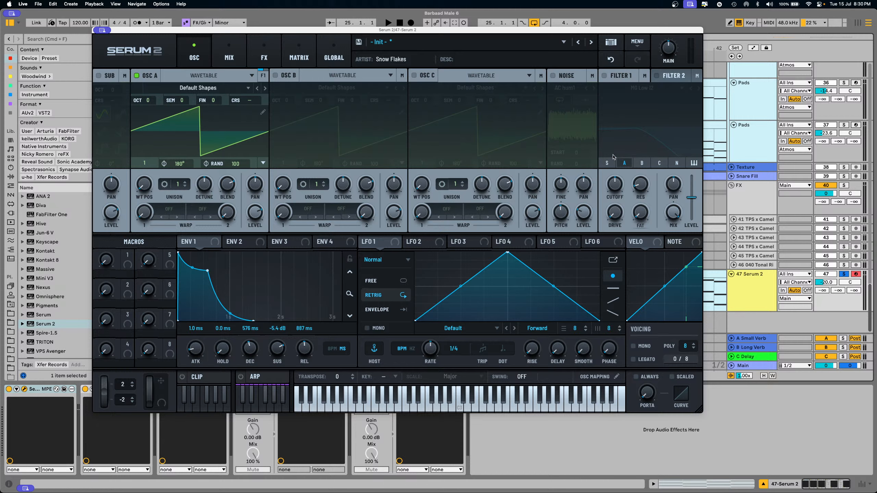
# - Enable Filter 1 with the MG Low 12 type, and adjust its cutoff, drive and Fat amount during playback
pyautogui.moveTo(616, 183)
pyautogui.mouseDown()
pyautogui.moveTo(618, 216)
pyautogui.moveTo(615, 170)
pyautogui.mouseUp()
pyautogui.click(605, 76)
pyautogui.press('space')
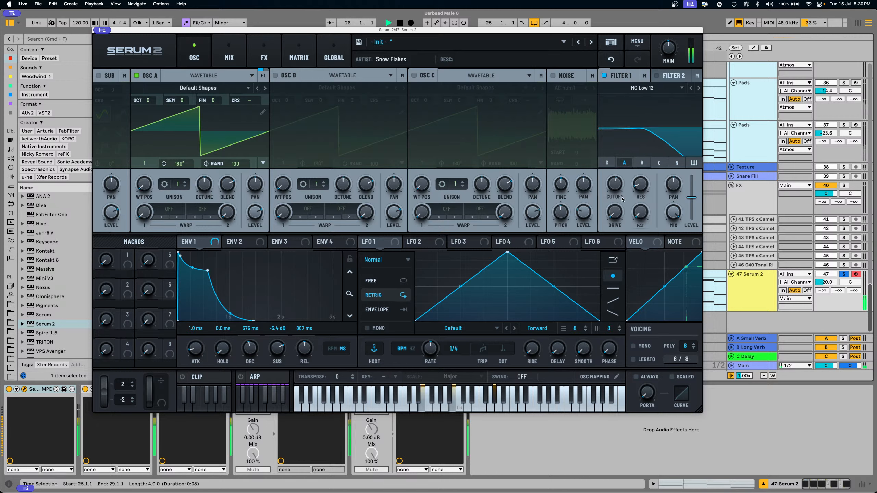
pyautogui.moveTo(615, 214); pyautogui.dragTo(616, 207)
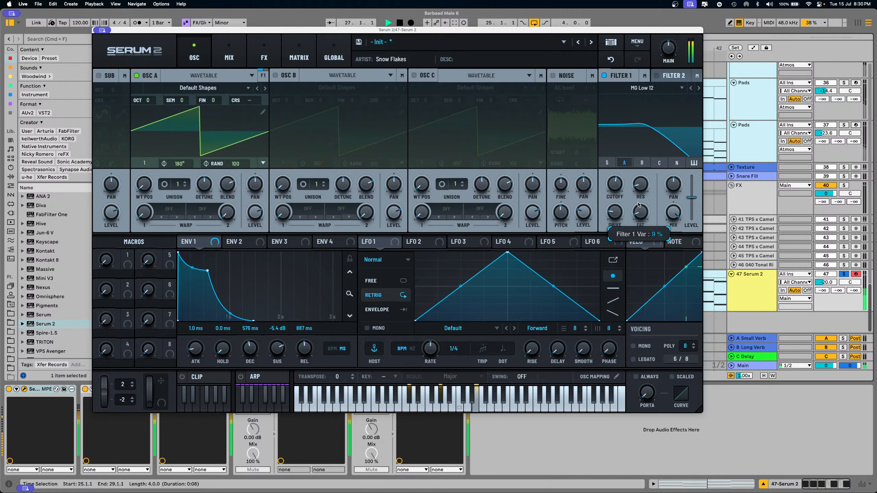
# - Set Envelope 1's attack to 266 ms, and give Oscillator A 8 unison voices with adjusted detune
pyautogui.moveTo(203, 353); pyautogui.dragTo(201, 324)
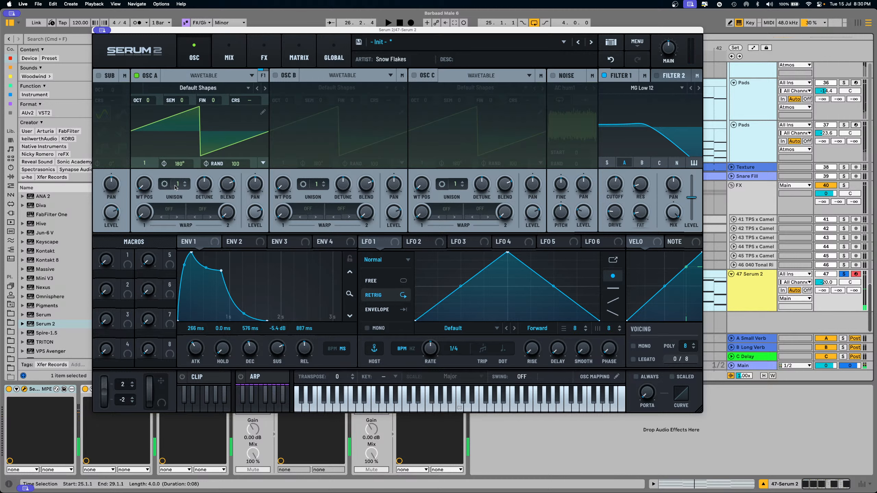
pyautogui.moveTo(178, 185); pyautogui.dragTo(179, 131)
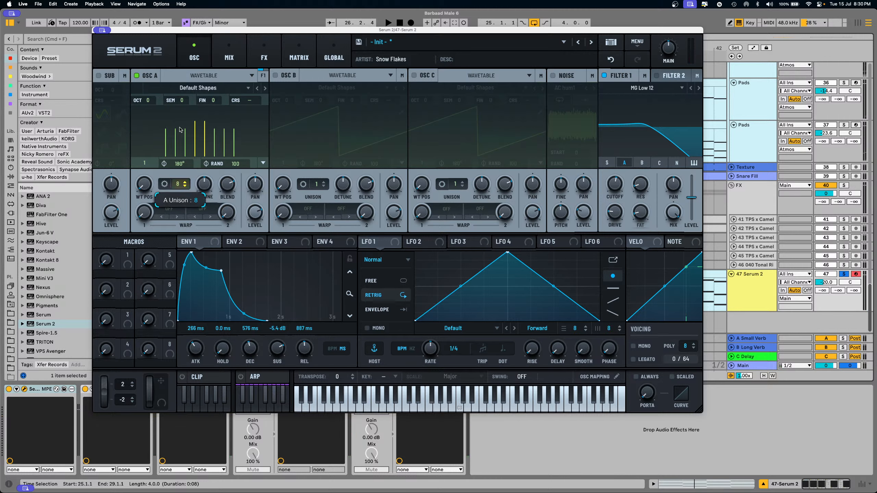
pyautogui.moveTo(204, 187); pyautogui.dragTo(205, 193)
# - Lengthen Envelope 1 during playback to an 832 ms attack, 1.04 s decay and 1.47 s release
pyautogui.press('space')
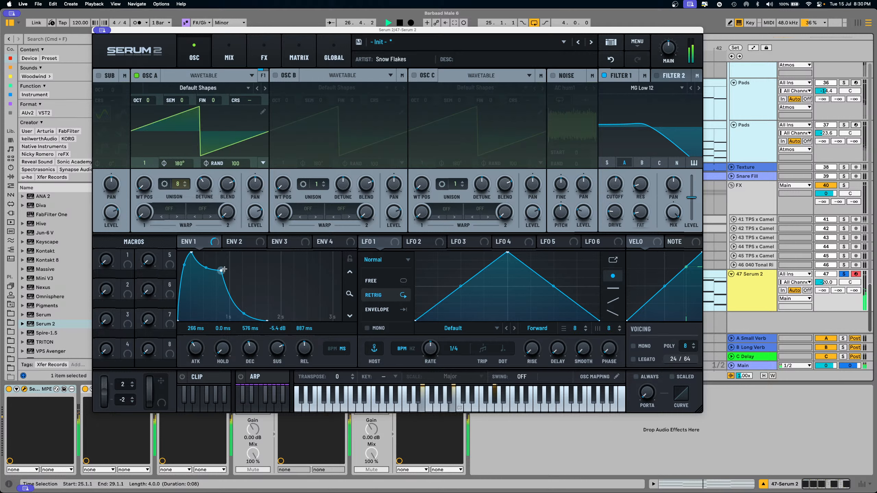
pyautogui.moveTo(223, 270); pyautogui.dragTo(245, 269)
pyautogui.moveTo(190, 255); pyautogui.dragTo(230, 255)
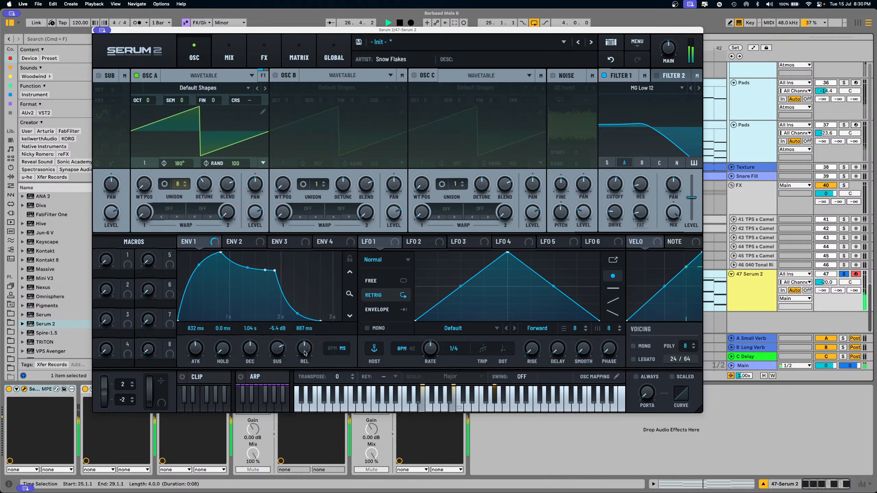
pyautogui.moveTo(305, 354); pyautogui.dragTo(306, 349)
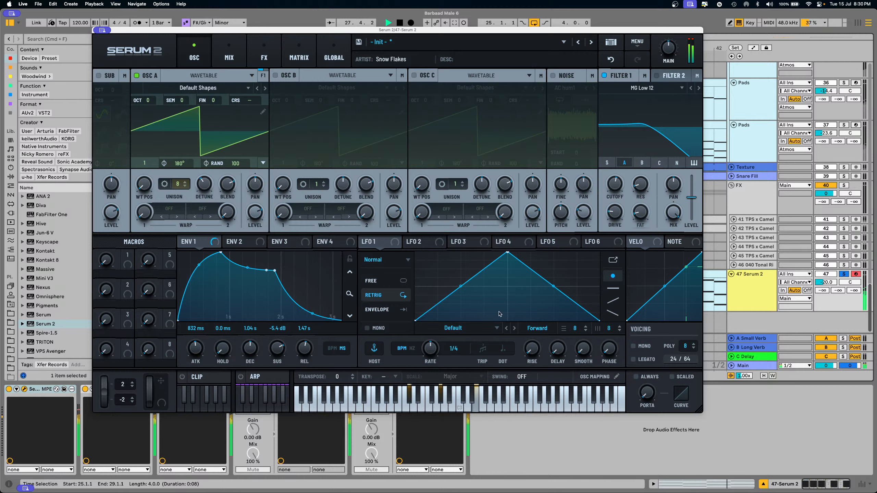
pyautogui.press('space')
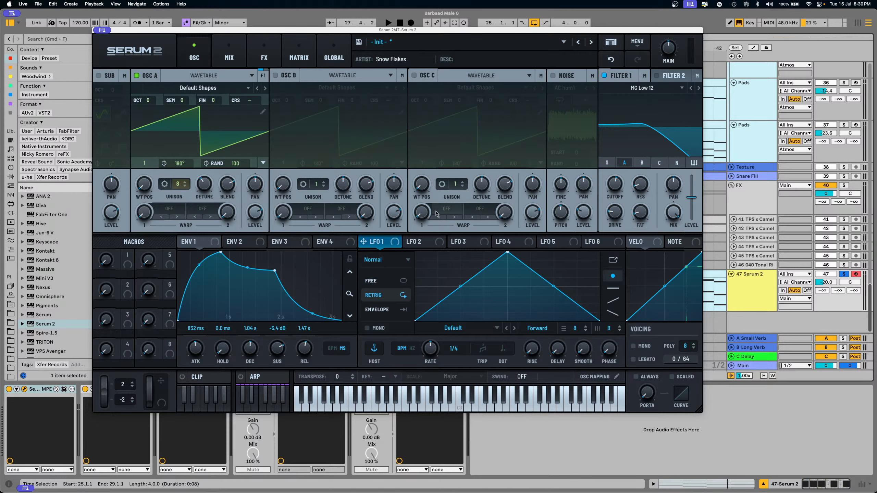
# - Add a Reverb to Serum 2's main effects chain and change its type to Hall
pyautogui.click(264, 53)
pyautogui.click(104, 93)
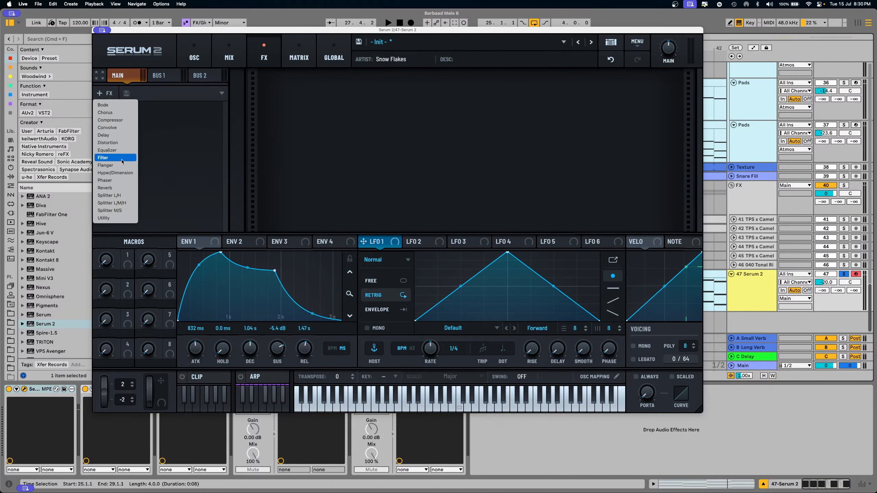
pyautogui.click(114, 188)
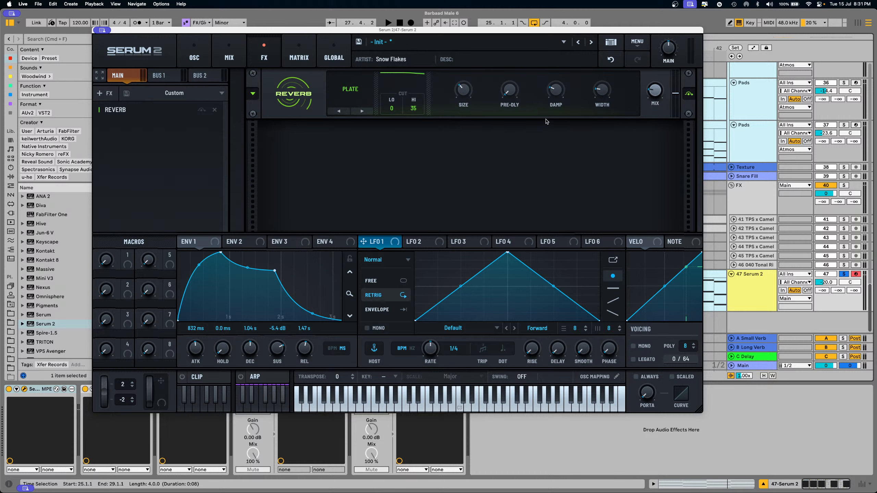
pyautogui.click(357, 112)
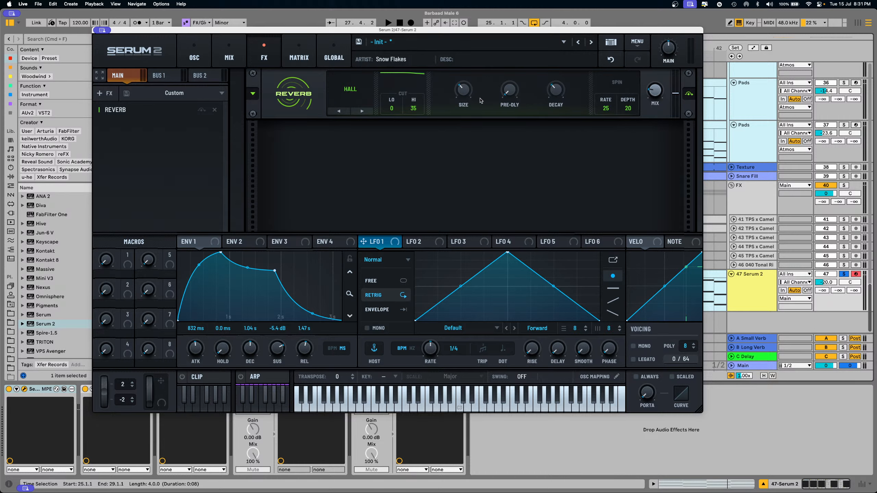
# - Set the Hall reverb's decay to 4.2 s, raise its mix, and set its low cut to 66 while auditioning
pyautogui.moveTo(553, 97); pyautogui.dragTo(563, 118)
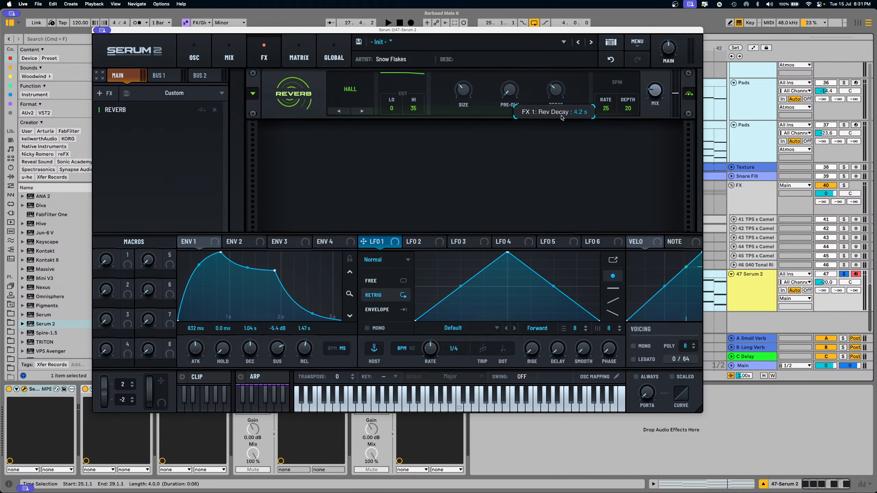
pyautogui.moveTo(651, 90); pyautogui.dragTo(654, 74)
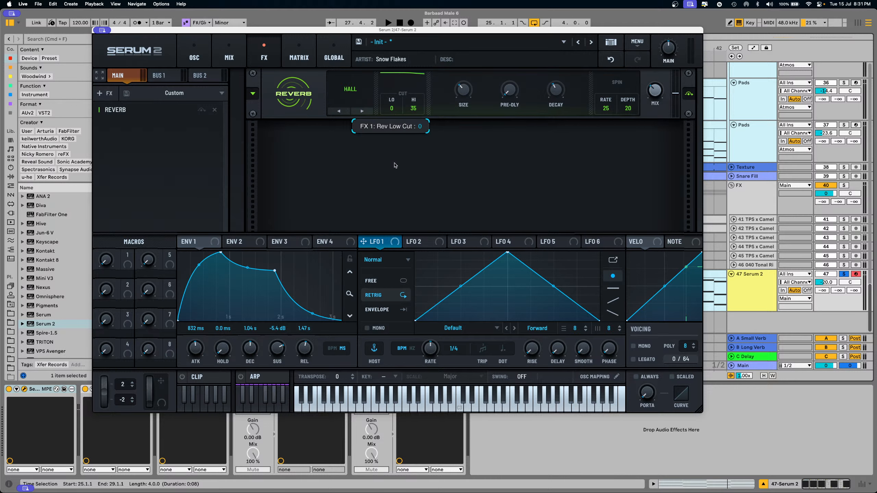
pyautogui.moveTo(389, 110); pyautogui.dragTo(397, 20)
pyautogui.press('space')
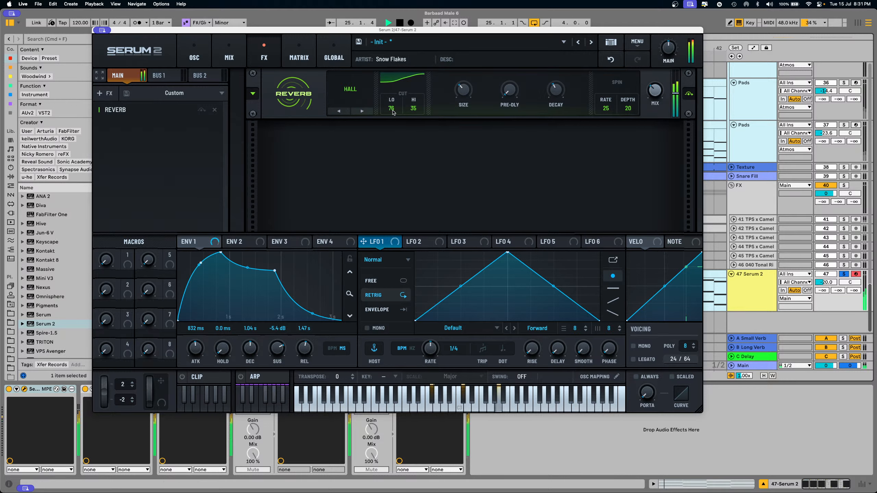
pyautogui.moveTo(392, 108)
pyautogui.mouseDown()
pyautogui.moveTo(392, 98)
pyautogui.moveTo(392, 122)
pyautogui.mouseUp()
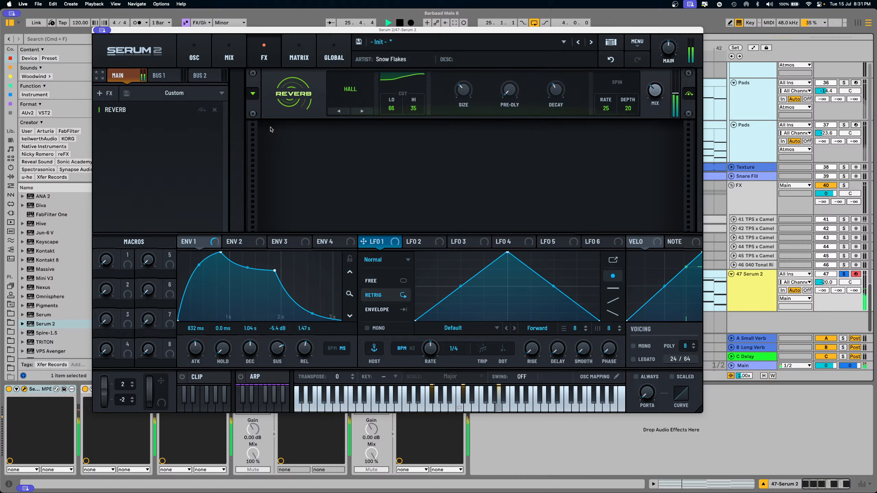
# - Add a Compressor to Serum 2's main effects chain and place it before the Reverb
pyautogui.click(102, 96)
pyautogui.click(110, 120)
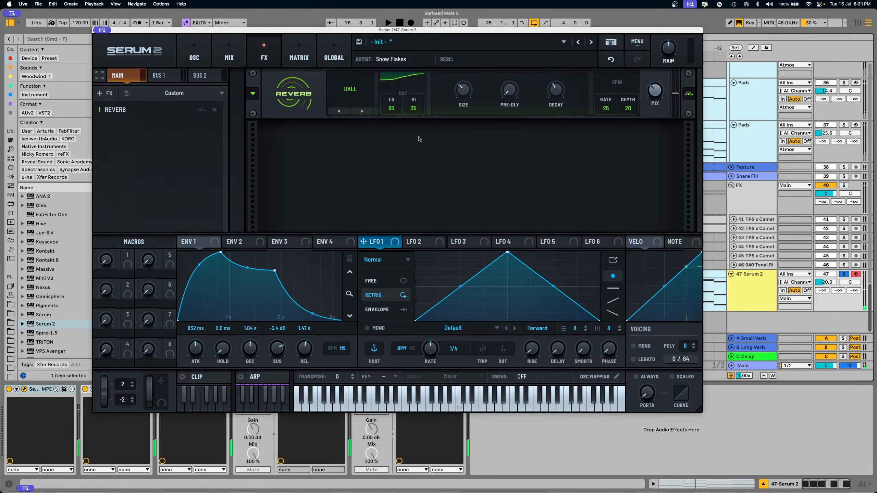
pyautogui.moveTo(292, 146); pyautogui.dragTo(290, 80)
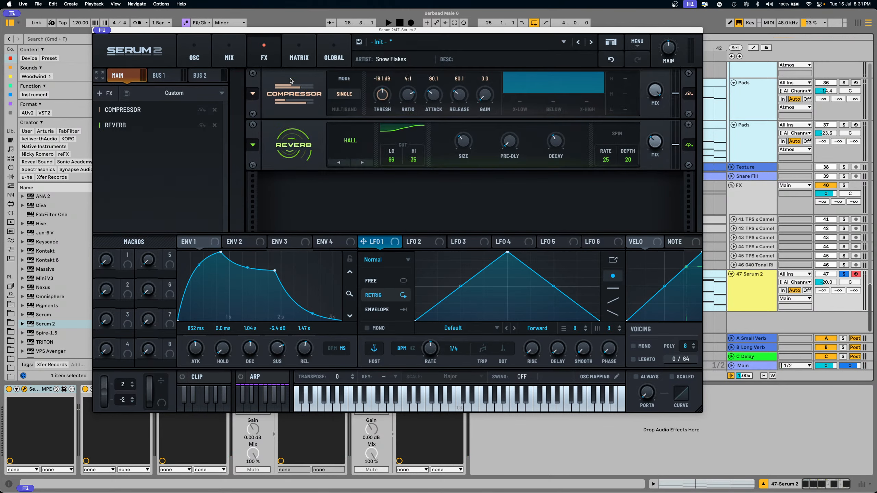
# - Switch the FX compressor to Multiband and raise its gain to about 8.5 dB while the loop plays
pyautogui.click(360, 111)
pyautogui.press('space')
pyautogui.moveTo(486, 95); pyautogui.dragTo(486, 93)
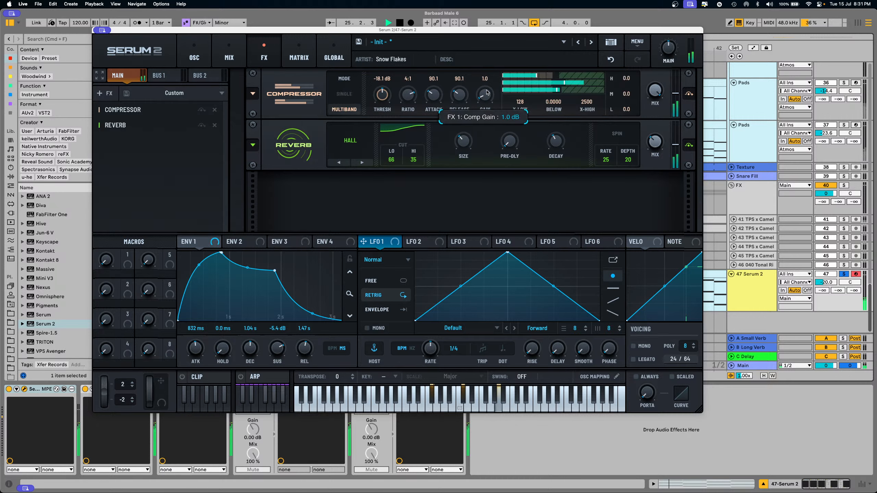
pyautogui.moveTo(658, 91); pyautogui.dragTo(658, 93)
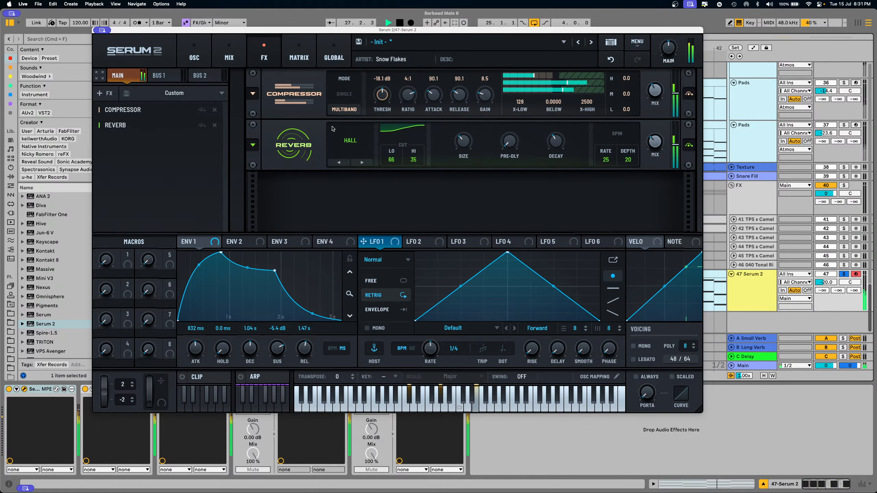
# - Enable the noise oscillator and load the BrightWhite sample from the Analog noises
pyautogui.click(194, 58)
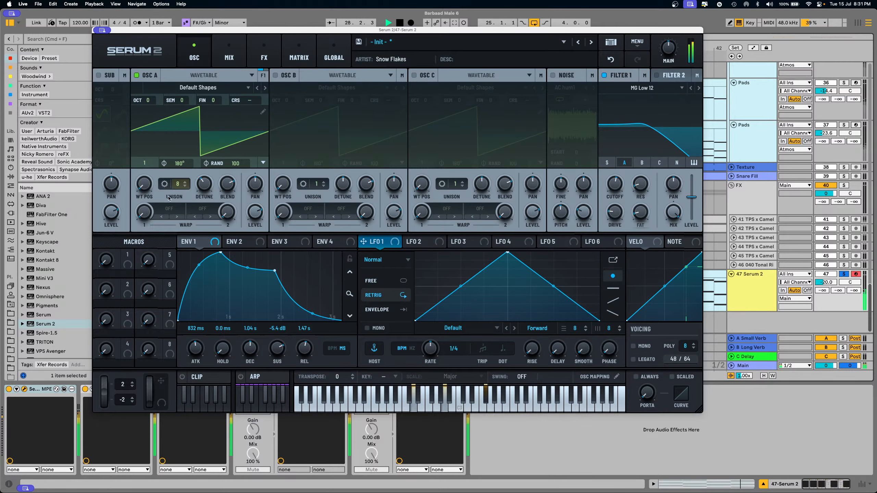
pyautogui.moveTo(142, 186)
pyautogui.mouseDown()
pyautogui.moveTo(143, 160)
pyautogui.moveTo(144, 181)
pyautogui.mouseUp()
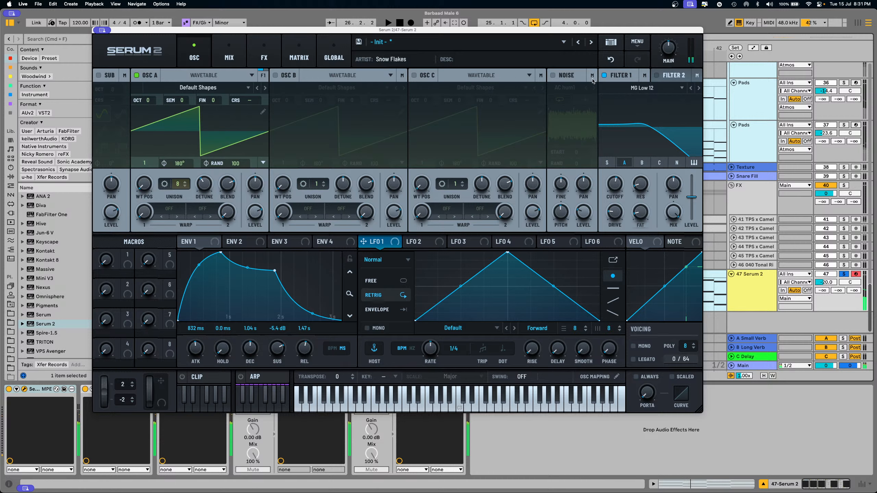
pyautogui.click(551, 76)
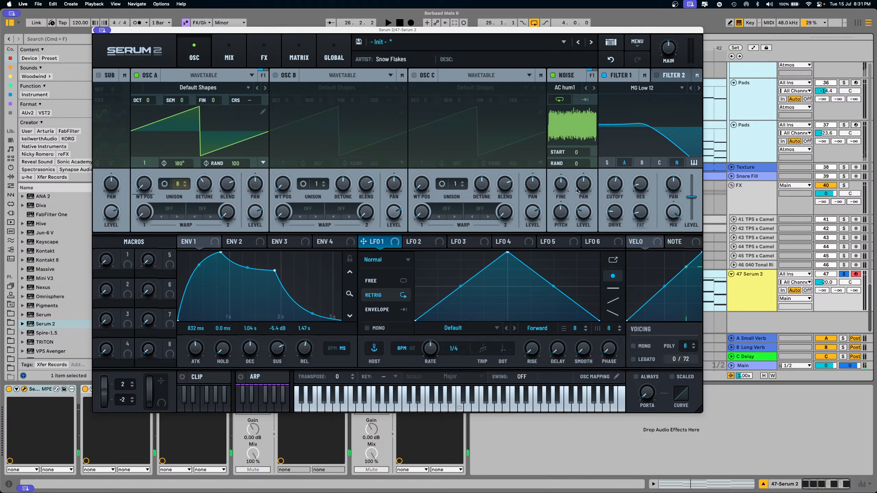
pyautogui.click(571, 88)
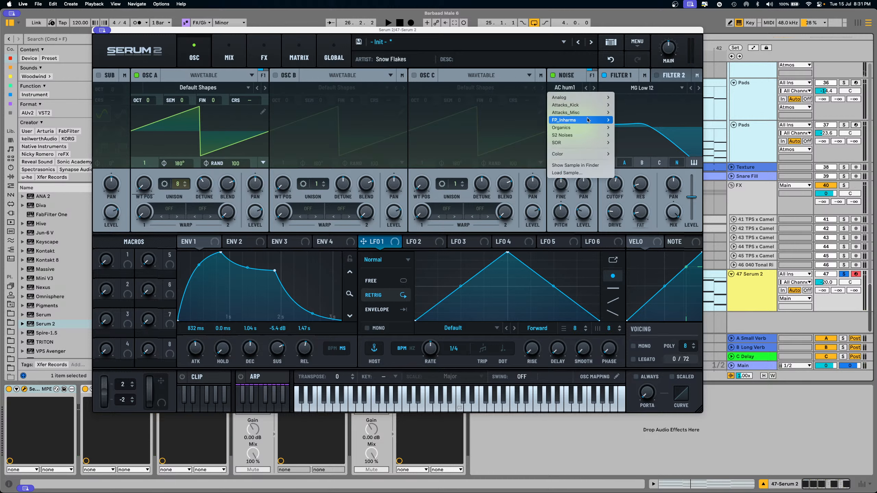
pyautogui.moveTo(583, 97)
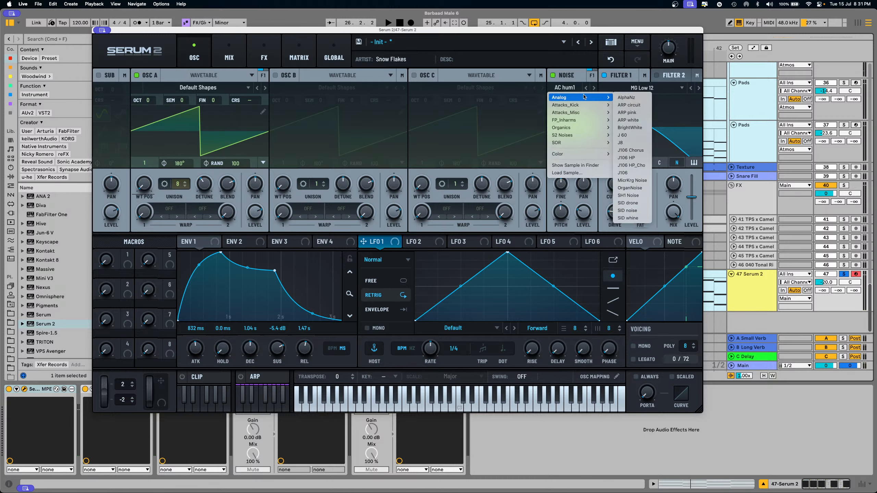
pyautogui.click(639, 128)
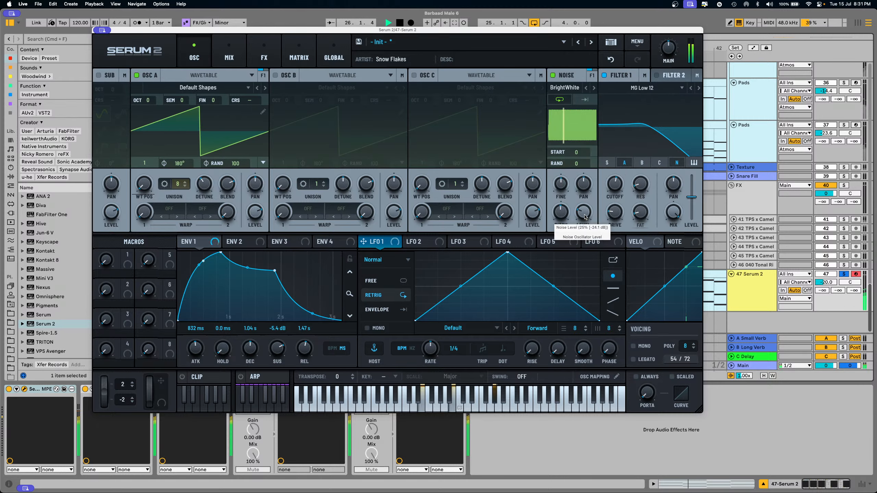
# - Lower the Filter 1 cutoff slightly and modulate it with LFO 1 at a 2 bar rate
pyautogui.moveTo(615, 185); pyautogui.dragTo(618, 202)
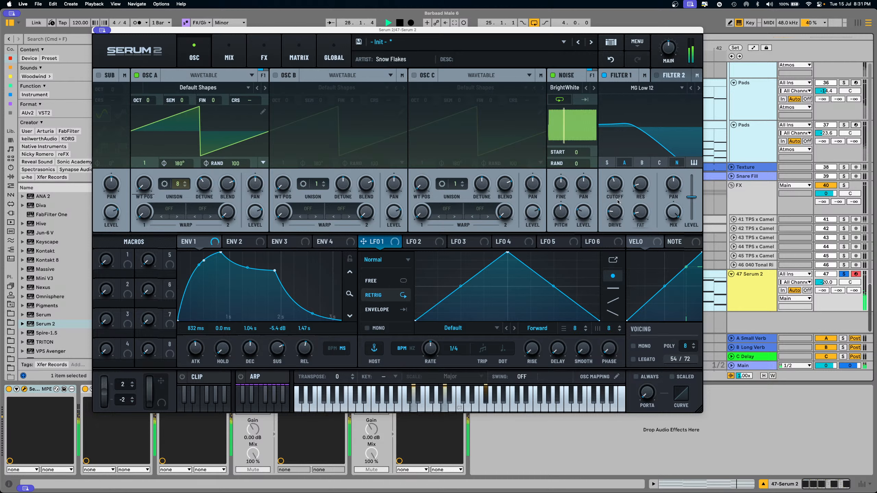
pyautogui.press('space')
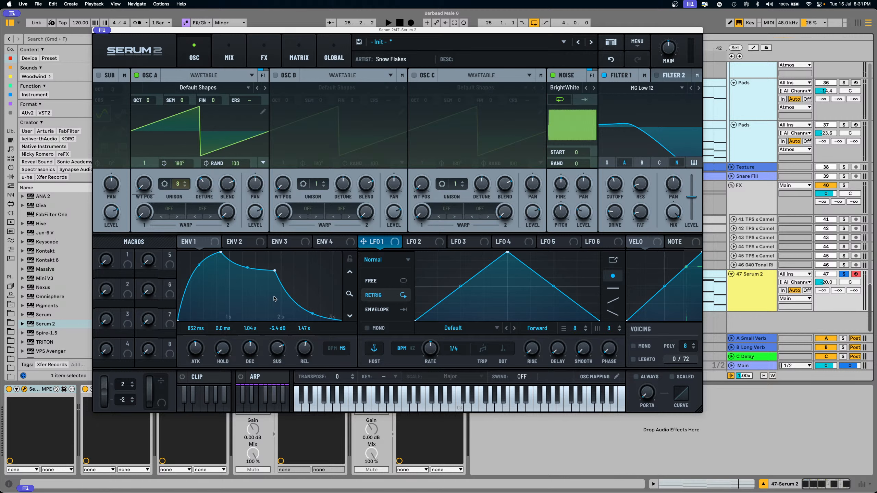
pyautogui.moveTo(386, 244); pyautogui.dragTo(617, 189)
pyautogui.moveTo(617, 189)
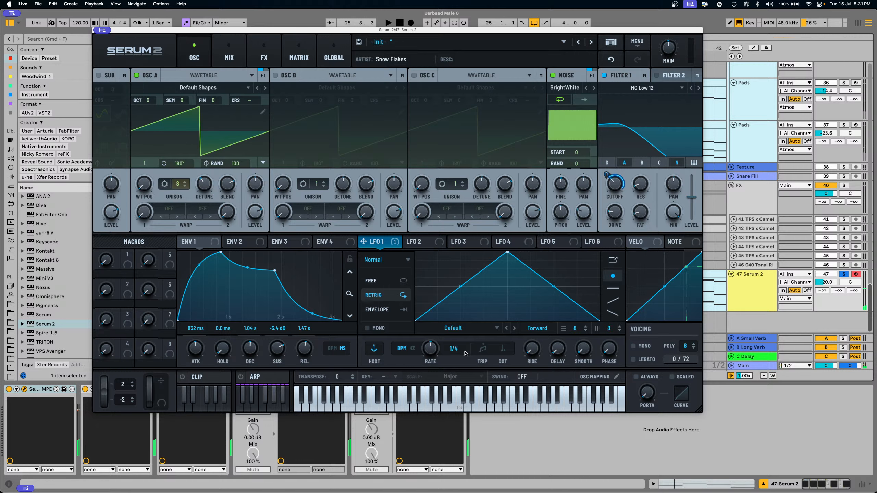
pyautogui.moveTo(425, 354); pyautogui.dragTo(436, 381)
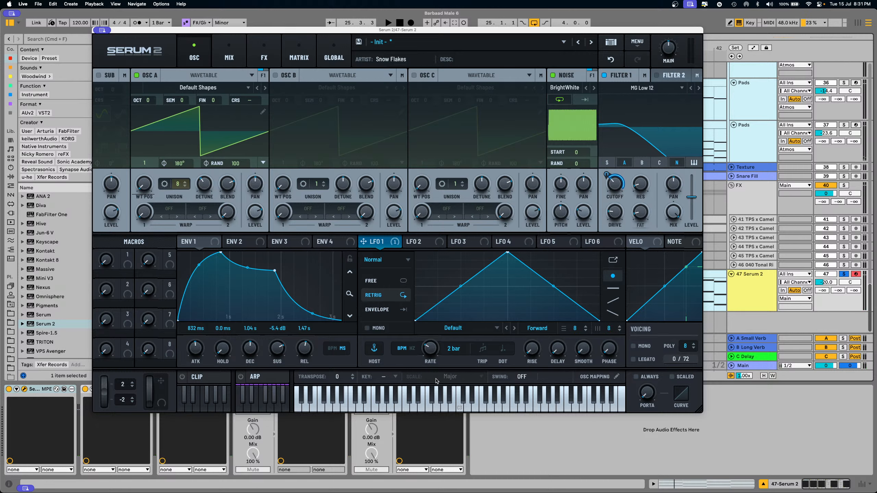
# - Reshape LFO 1 by lowering its central peak to about a third of full height and curving the rising segment downward
pyautogui.moveTo(507, 254); pyautogui.dragTo(506, 274)
pyautogui.moveTo(461, 297)
pyautogui.mouseDown()
pyautogui.moveTo(454, 290)
pyautogui.moveTo(458, 301)
pyautogui.mouseUp()
pyautogui.press('space')
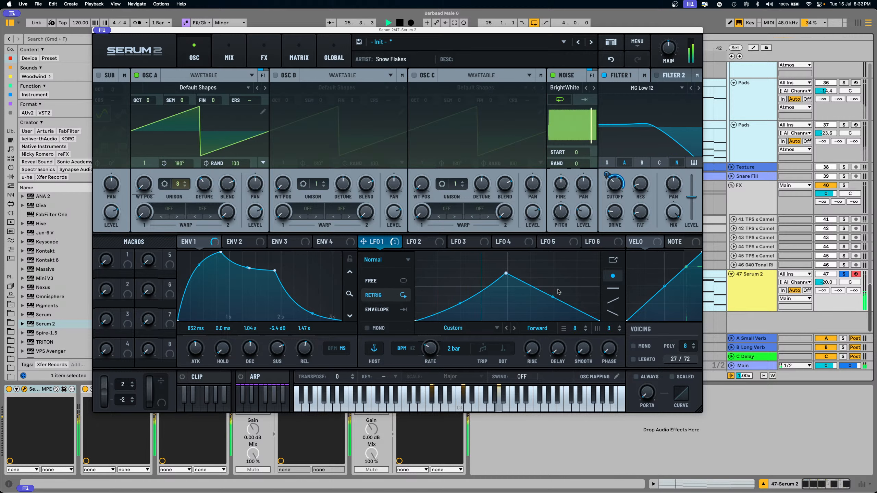
pyautogui.moveTo(506, 274); pyautogui.dragTo(509, 296)
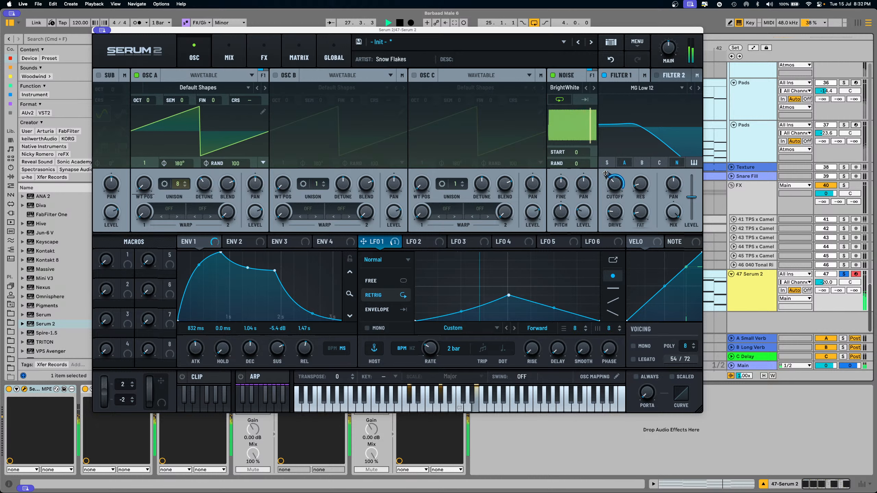
# - Reduce LFO 1's modulation depth on the Filter 1 cutoff and set the LFO rate to 4 bar
pyautogui.moveTo(607, 175); pyautogui.dragTo(606, 185)
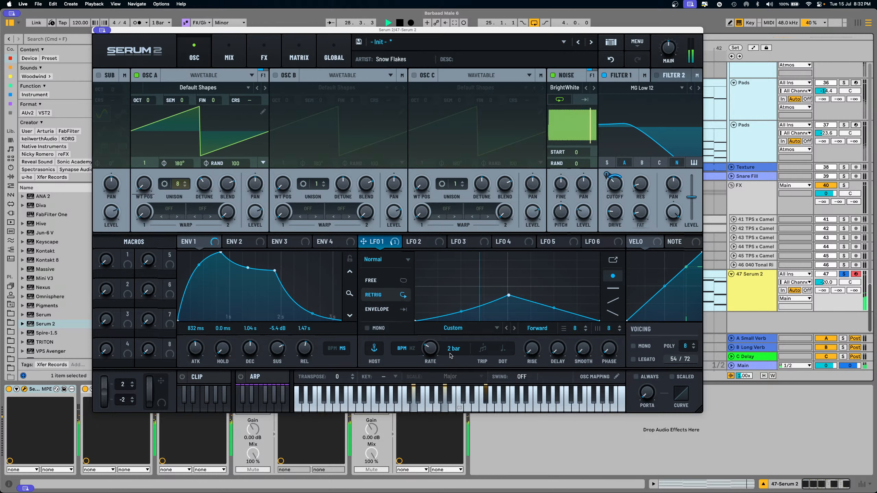
pyautogui.press('space')
pyautogui.moveTo(454, 349); pyautogui.dragTo(449, 372)
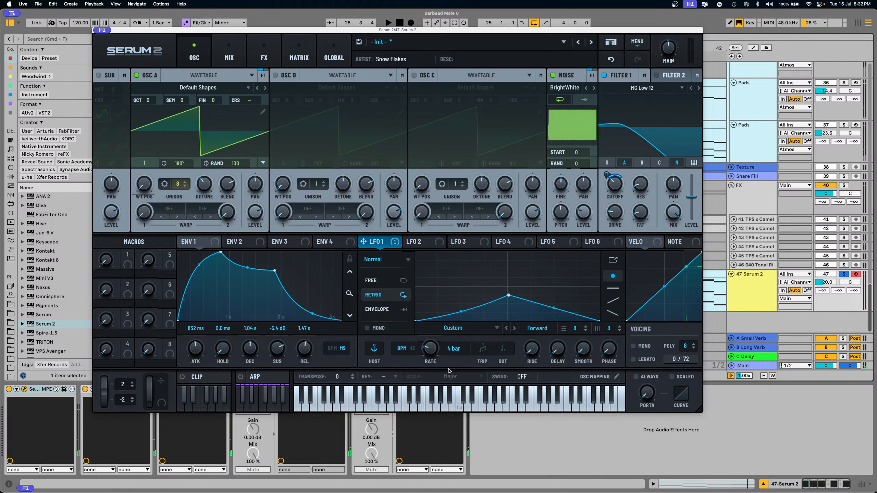
# - Enable oscillator C in Spectral mode and load Ambience 130 Galactic Loop from the factory Spatial samples
pyautogui.click(414, 77)
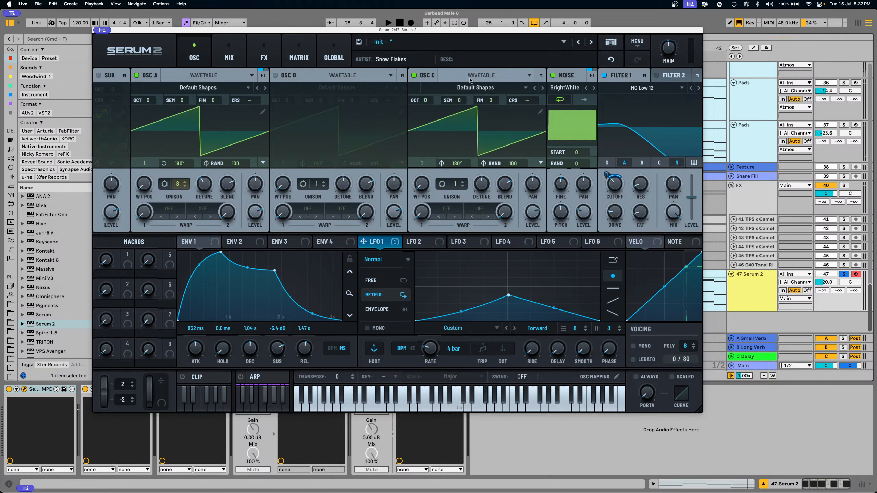
pyautogui.click(485, 77)
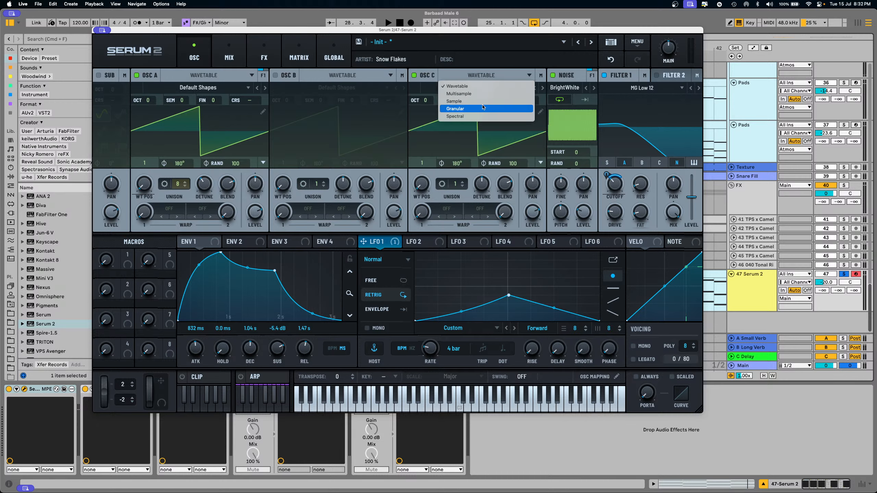
pyautogui.click(482, 116)
pyautogui.click(479, 88)
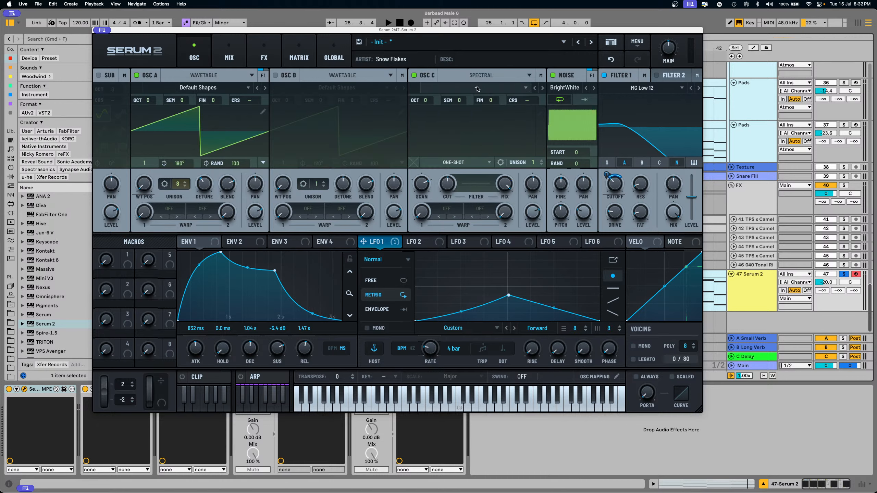
pyautogui.moveTo(478, 101)
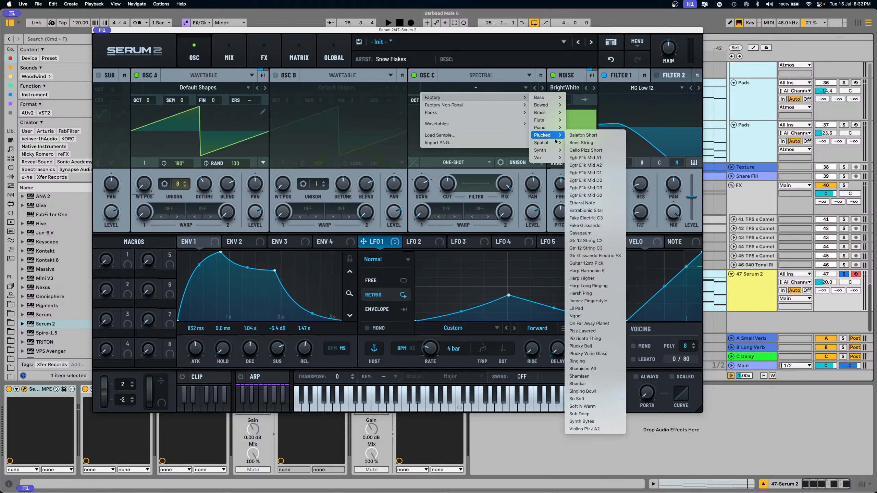
pyautogui.moveTo(556, 131)
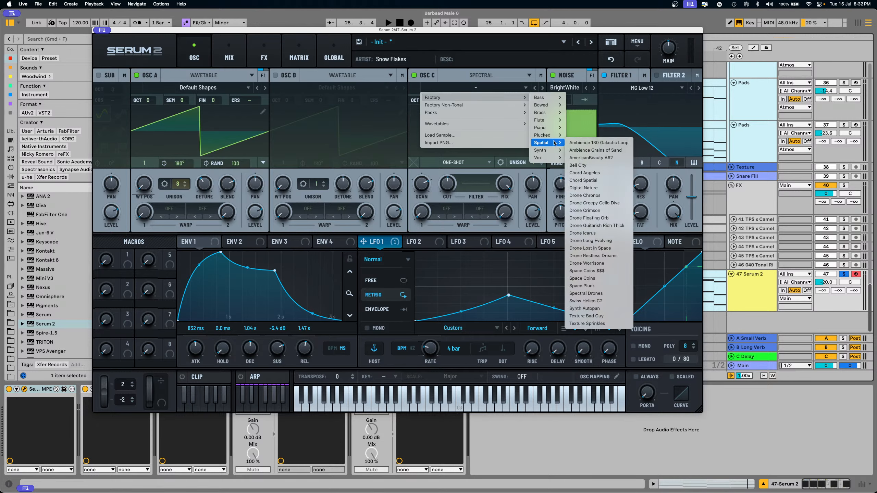
pyautogui.click(593, 143)
# - Lower oscillator C's level to about 19% while listening to the loop, and route oscillator B into Filter 1
pyautogui.press('space')
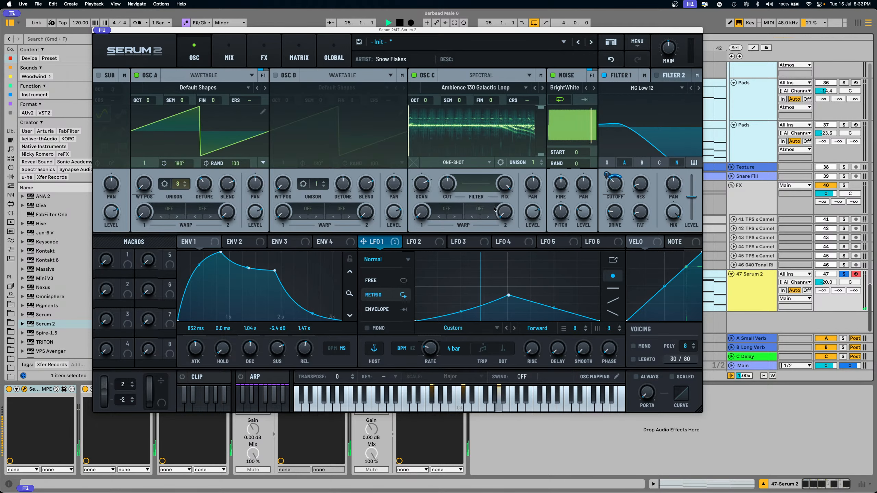
pyautogui.moveTo(533, 212); pyautogui.dragTo(534, 282)
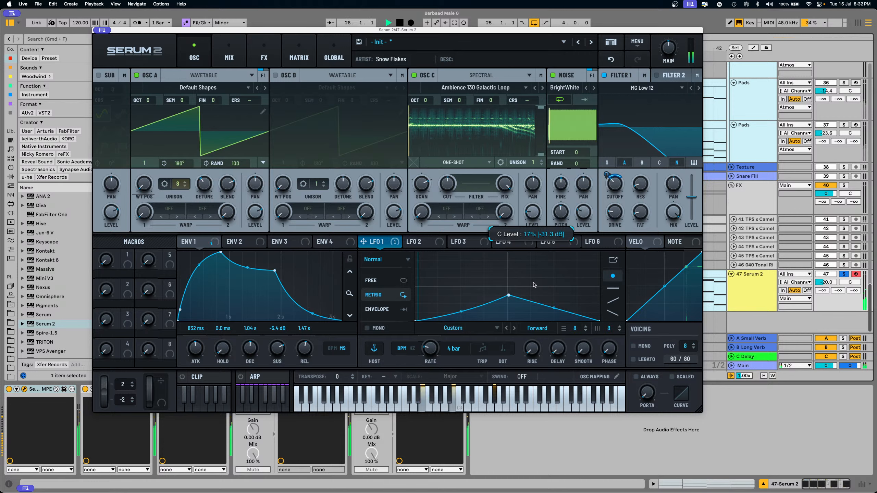
pyautogui.press('space')
pyautogui.click(642, 163)
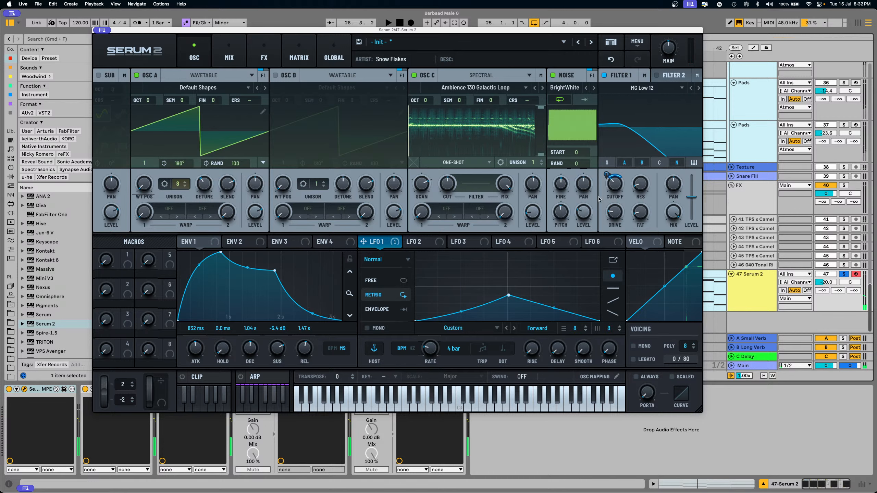
pyautogui.moveTo(535, 215); pyautogui.dragTo(534, 217)
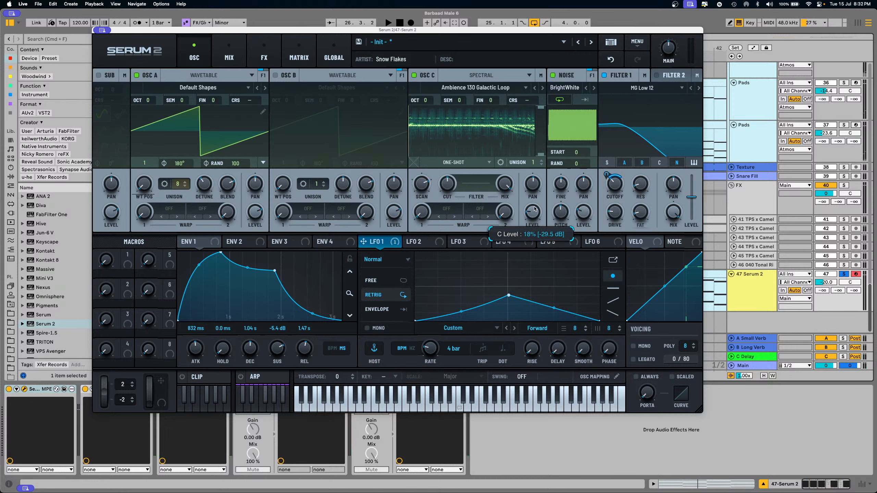
pyautogui.press('space')
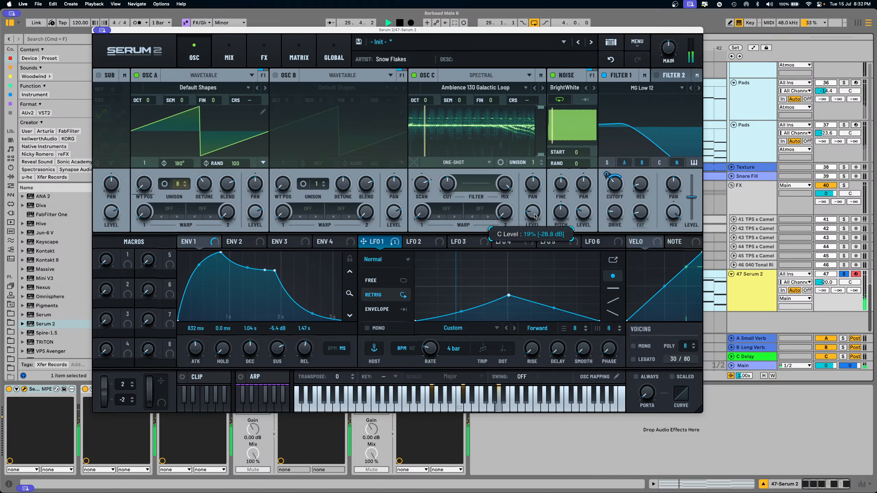
# - Audition Ambience Grains of Sand on oscillator C with the level at about 5%, and change the sample to AmericanBeauty A#2
pyautogui.click(542, 88)
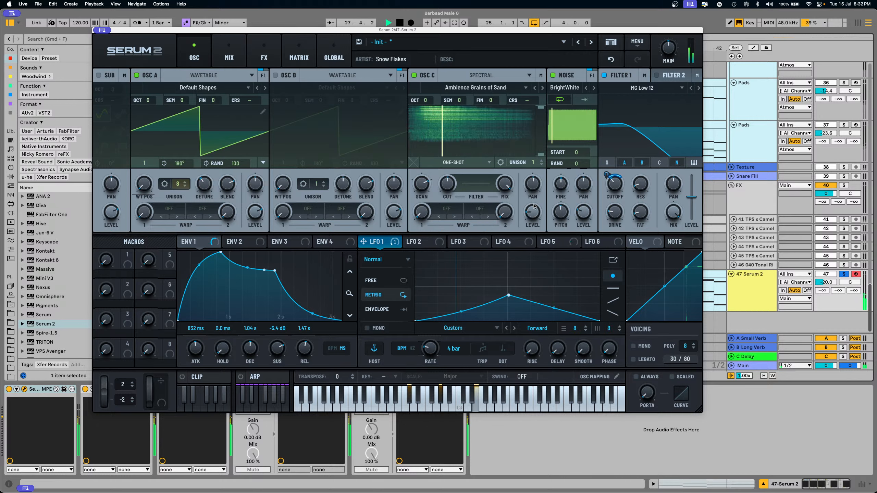
pyautogui.moveTo(533, 214); pyautogui.dragTo(534, 229)
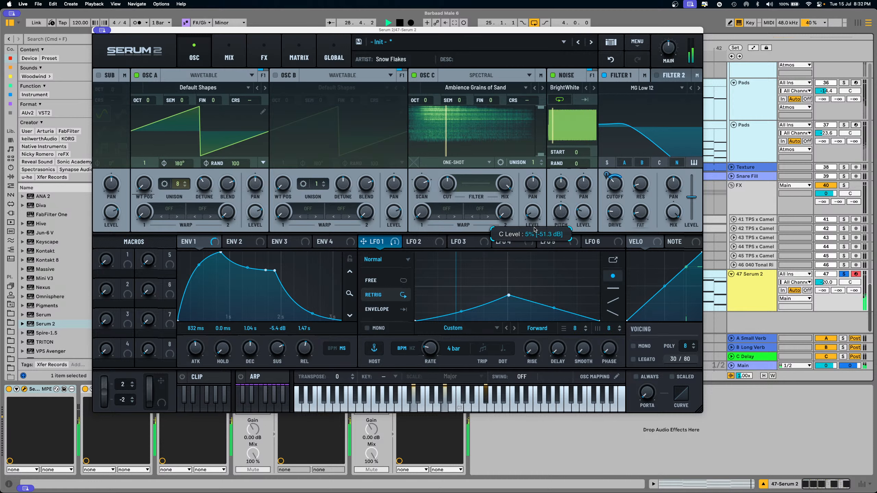
pyautogui.press('space')
pyautogui.click(542, 88)
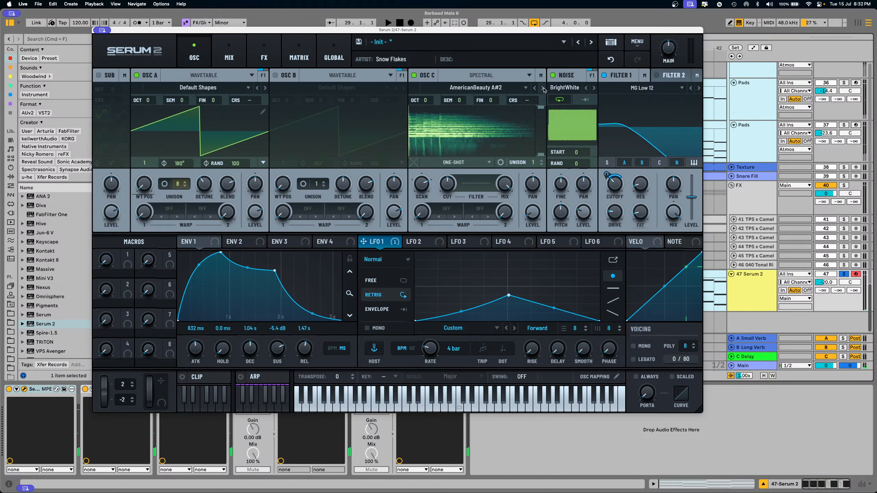
pyautogui.press('space')
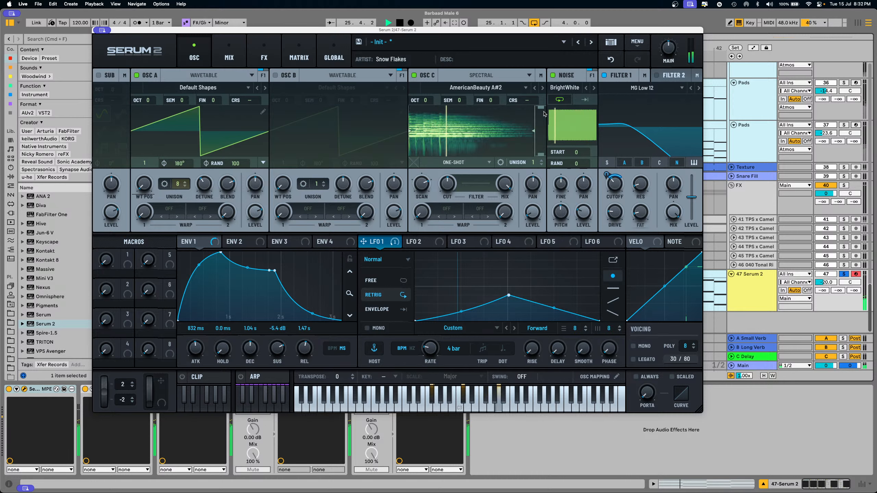
# - Lower the Filter 1 cutoff further during playback and unsolo the 47 Serum 2 track
pyautogui.moveTo(533, 214)
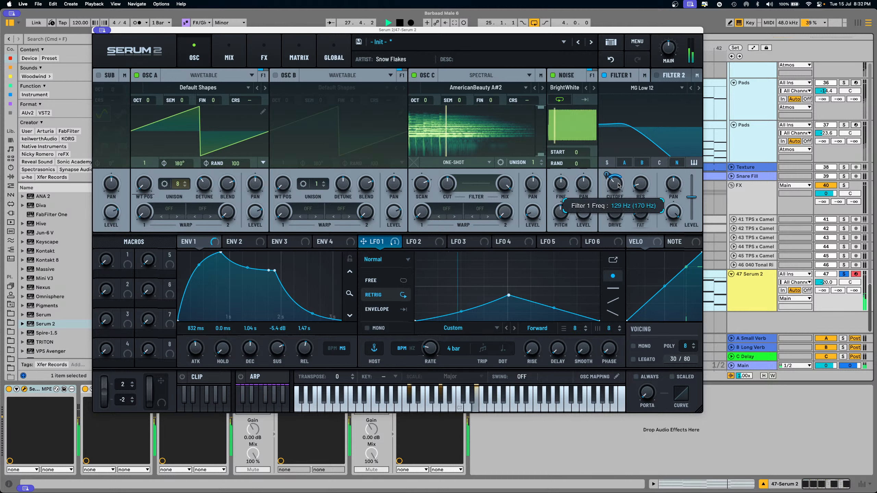
pyautogui.moveTo(619, 185); pyautogui.dragTo(625, 209)
pyautogui.press('space')
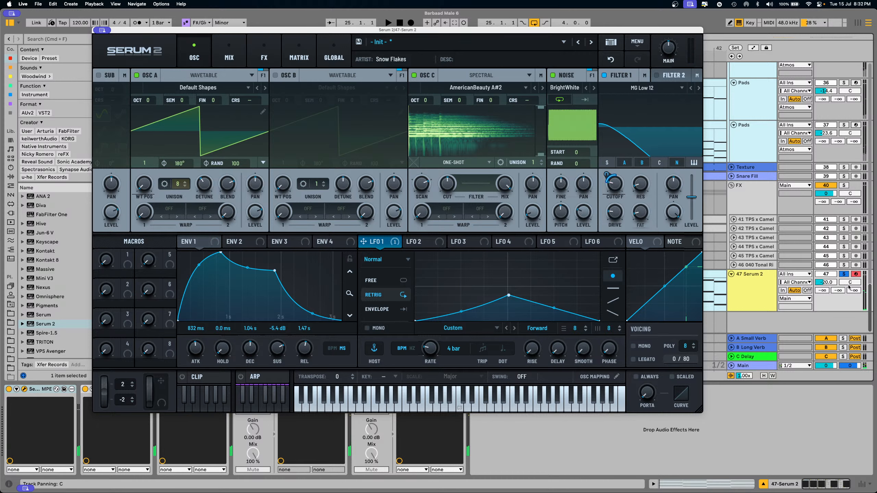
pyautogui.click(843, 275)
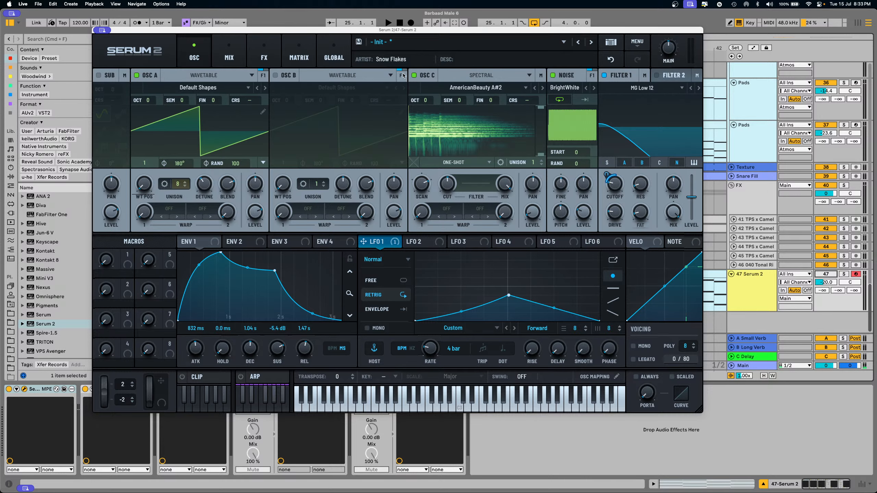
# - Switch off oscillator C and close the synth window to return to the arrangement's Snares and Hats tracks
pyautogui.click(414, 76)
pyautogui.press('super+w')
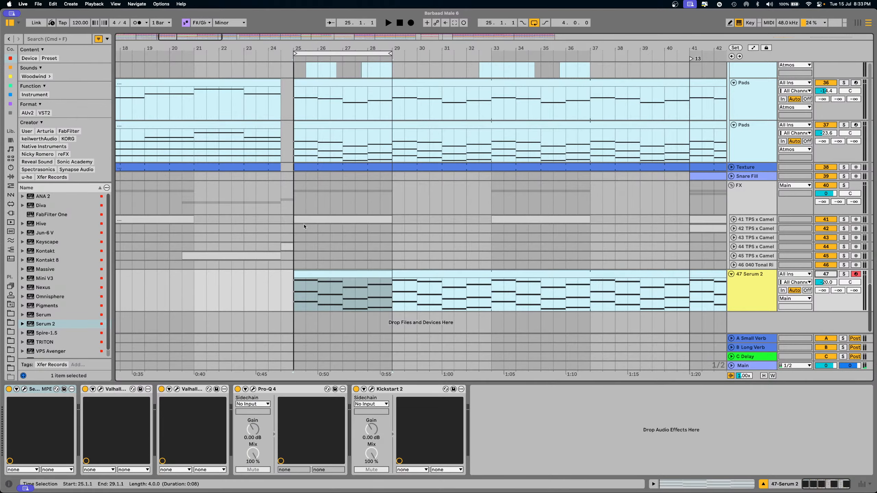
pyautogui.scroll(5, 253, 197)
pyautogui.scroll(15, 253, 195)
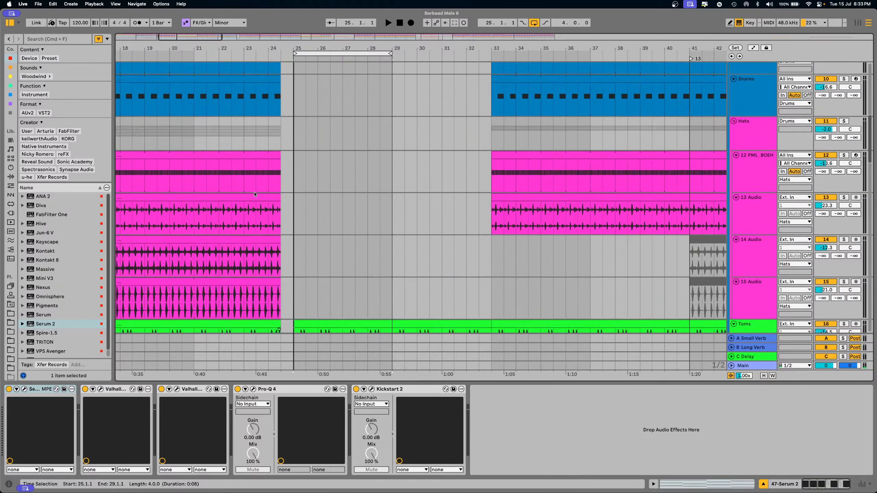
# - Examine the vocal clips on Vocals, 4 Audio and SC Vocals from marker 13 through the Adlib section
pyautogui.scroll(5, 255, 192)
pyautogui.moveTo(542, 49); pyautogui.dragTo(186, 16)
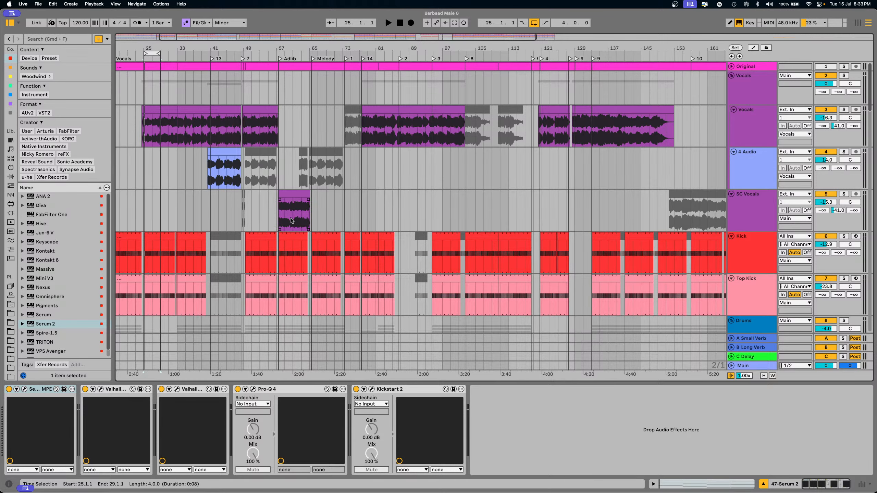
pyautogui.moveTo(270, 209); pyautogui.dragTo(333, 218)
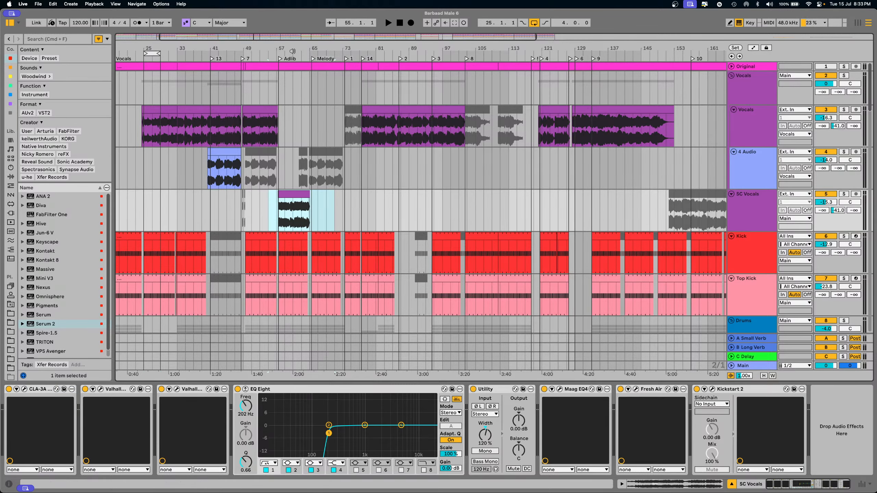
pyautogui.moveTo(295, 48); pyautogui.dragTo(349, 118)
pyautogui.moveTo(348, 148); pyautogui.dragTo(535, 140)
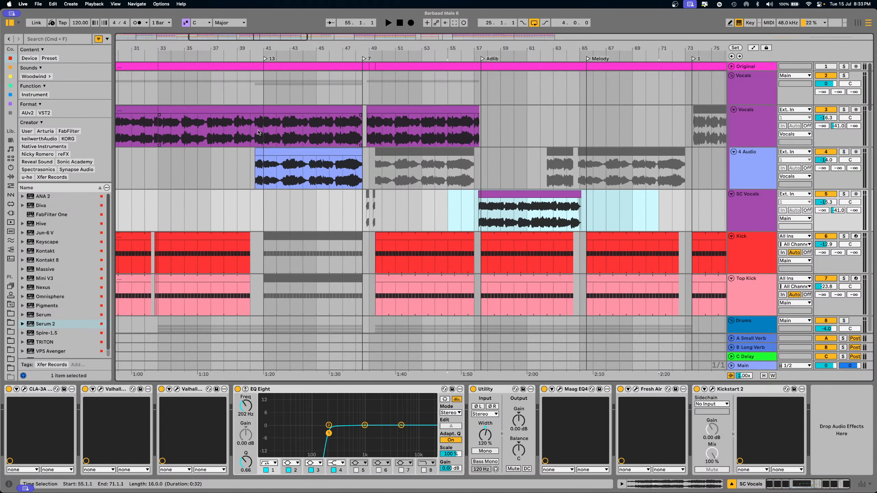
pyautogui.moveTo(258, 132); pyautogui.dragTo(459, 295)
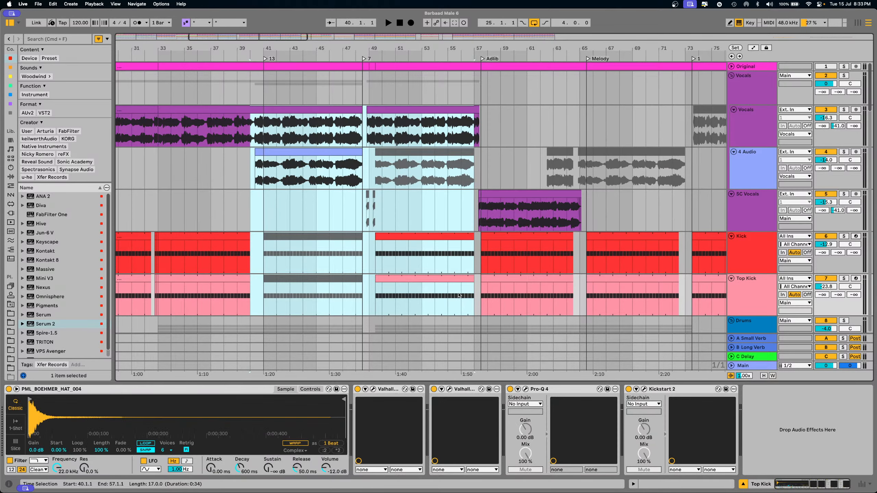
pyautogui.click(350, 179)
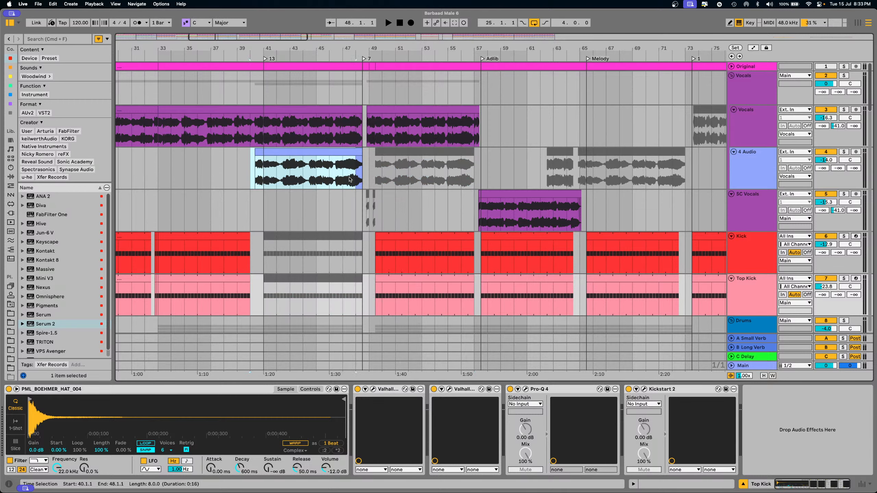
pyautogui.moveTo(371, 180); pyautogui.dragTo(481, 181)
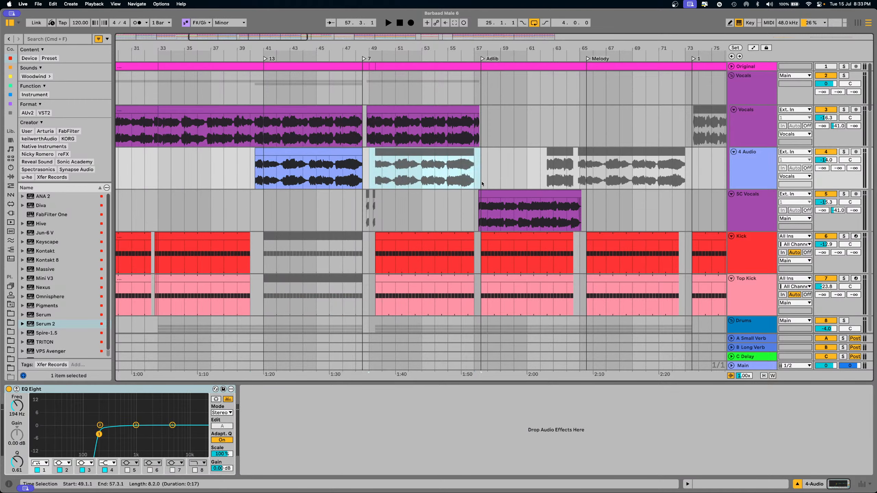
# - Play the arrangement from bar 38 and hide the device view to make room for more tracks
pyautogui.click(224, 176)
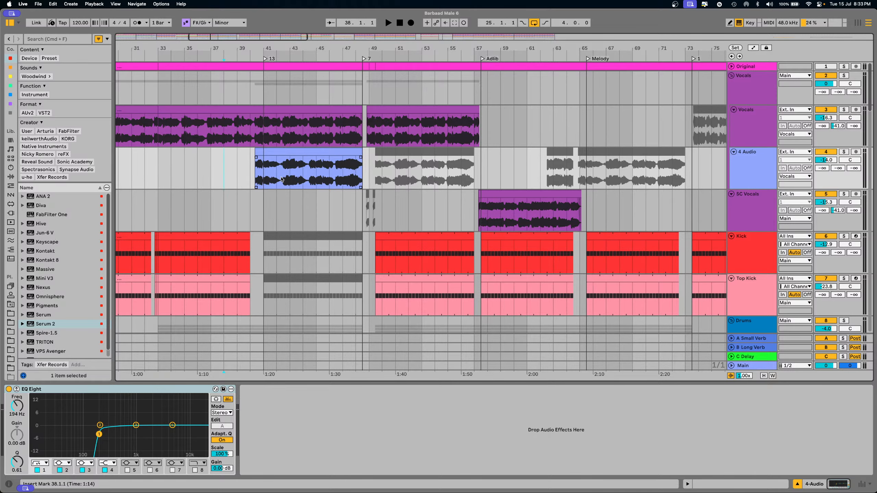
pyautogui.press('space')
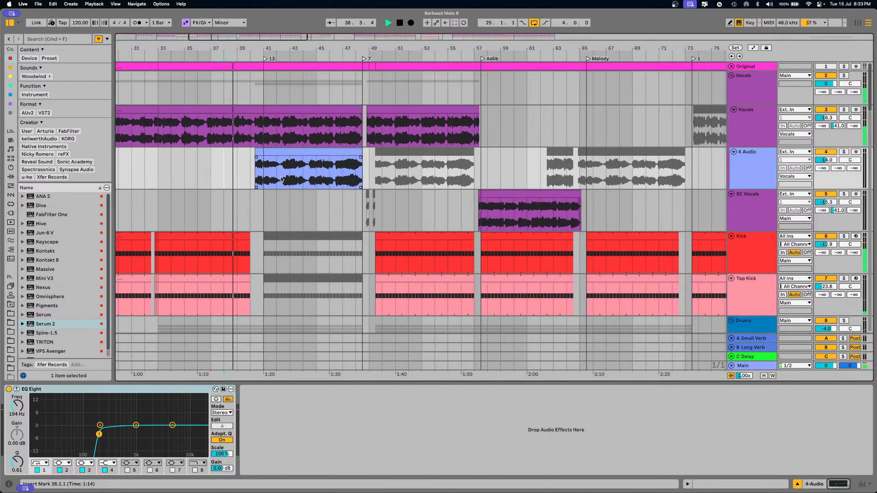
pyautogui.scroll(-10, 281, 179)
pyautogui.scroll(7, 290, 229)
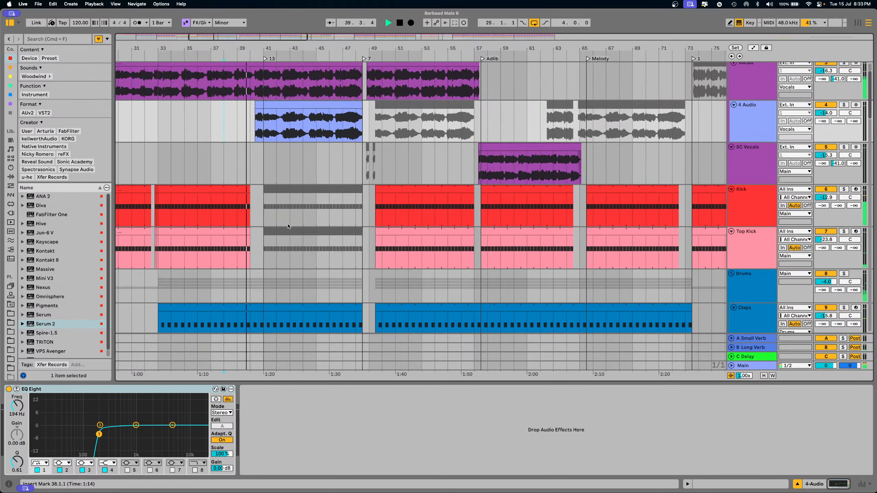
pyautogui.scroll(-5, 311, 227)
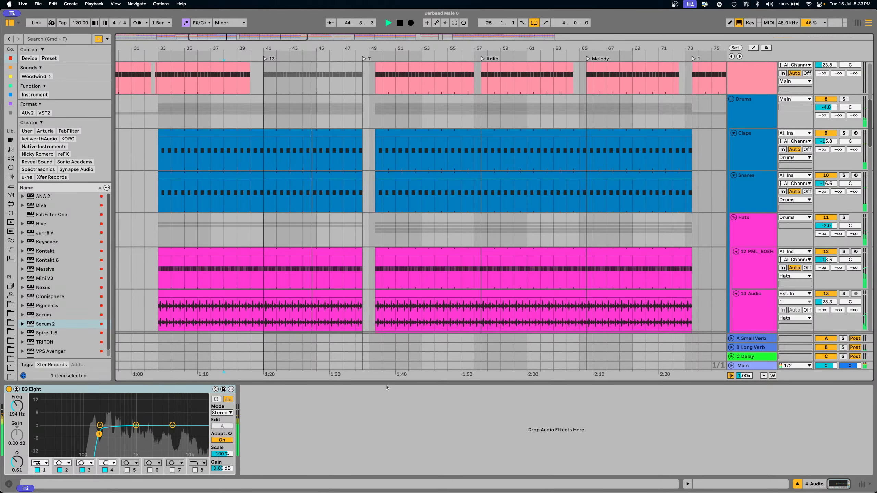
pyautogui.moveTo(385, 384); pyautogui.dragTo(385, 428)
# - Listen through the transition at marker 7 while examining the vocal, kick, clap and hat clips, and stop playback
pyautogui.scroll(8, 372, 352)
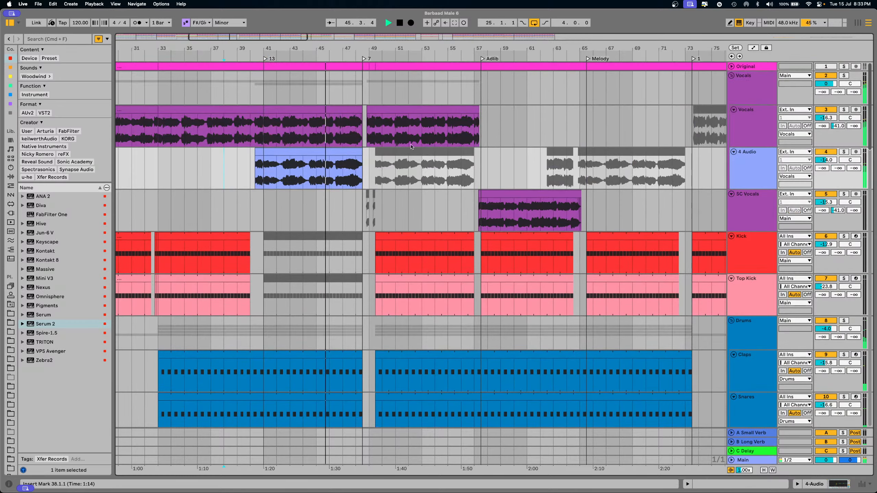
pyautogui.moveTo(372, 46); pyautogui.dragTo(373, 100)
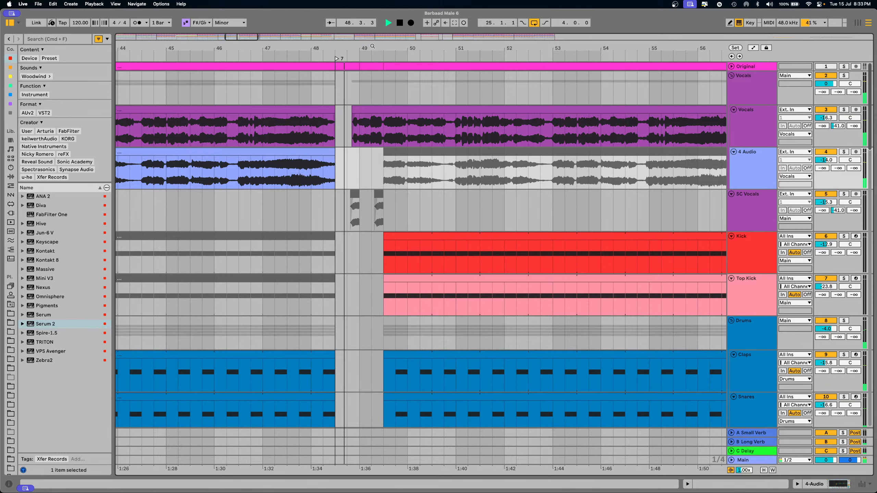
pyautogui.moveTo(372, 47); pyautogui.dragTo(306, 48)
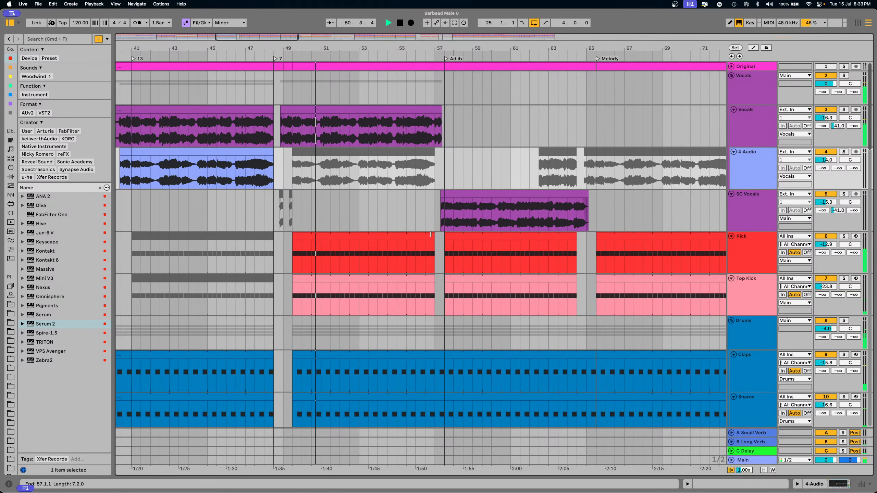
pyautogui.scroll(-4, 431, 234)
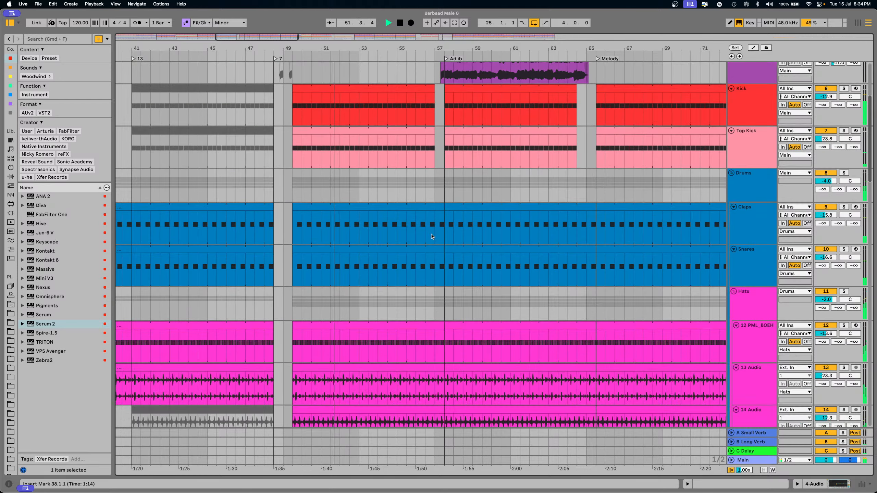
pyautogui.scroll(4, 430, 234)
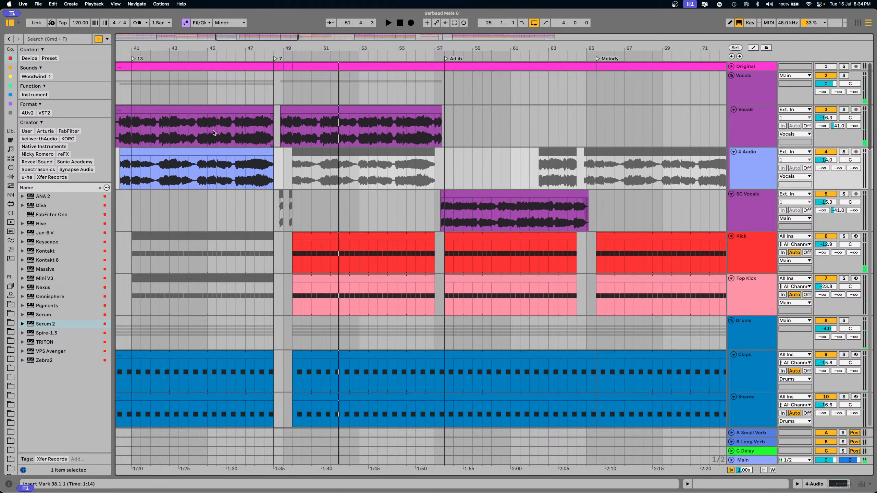
# - Highlight the vocals from bar 45.3 to 57.2 across the three vocal tracks and examine how the arrangement builds from the Vocals marker to Adlib
pyautogui.moveTo(213, 133); pyautogui.dragTo(440, 194)
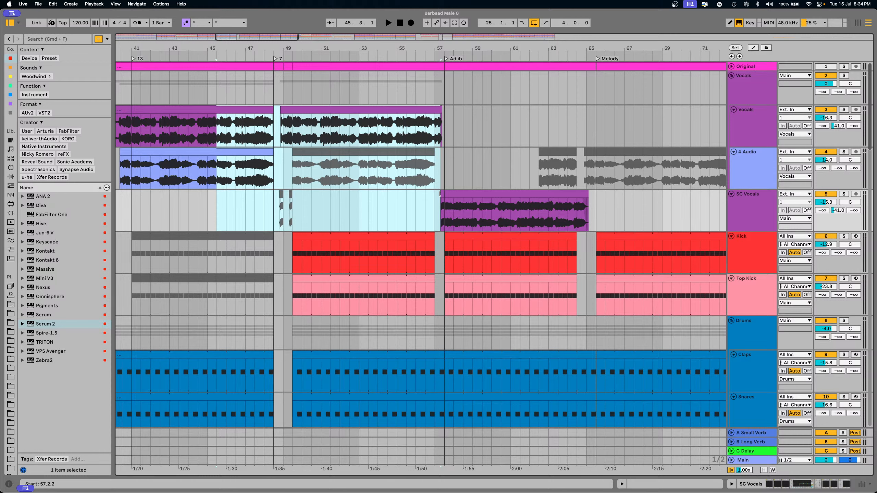
pyautogui.hscroll(-5, 420, 258)
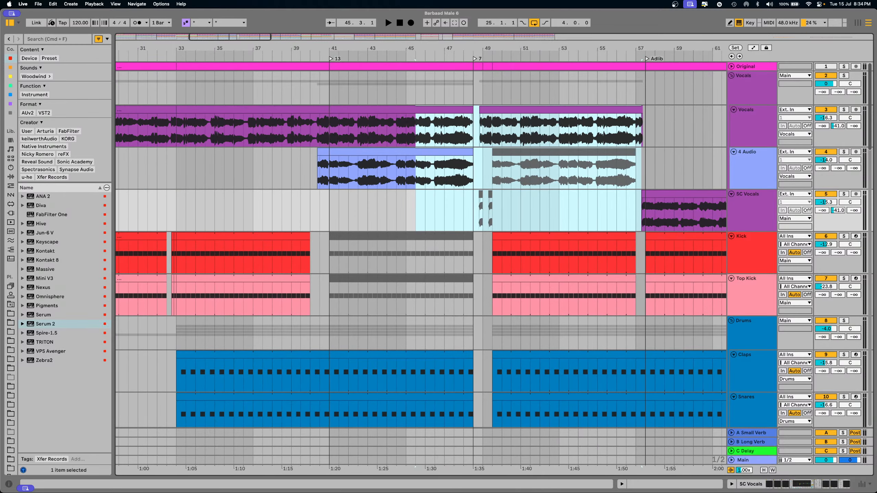
pyautogui.scroll(-5, 421, 174)
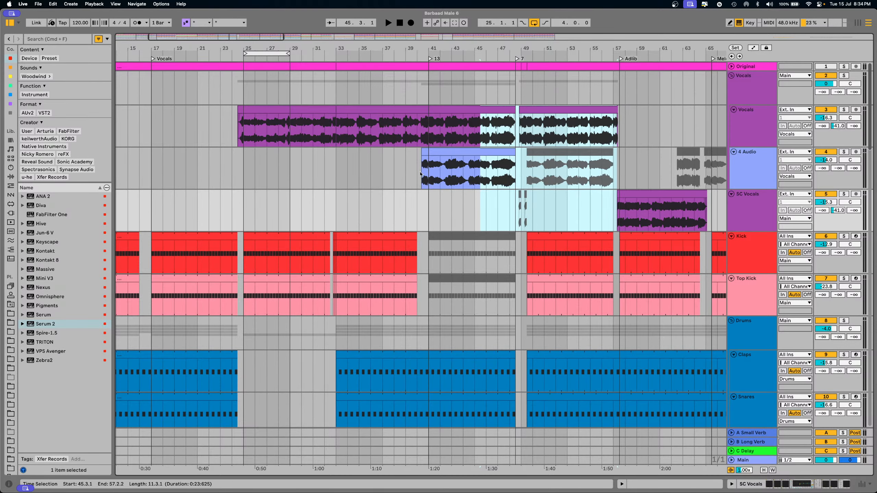
pyautogui.scroll(-5, 304, 306)
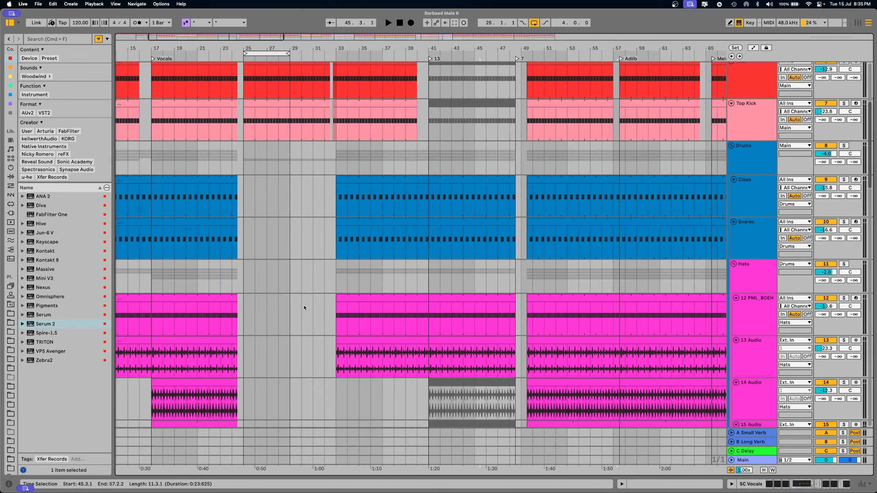
pyautogui.scroll(5, 439, 172)
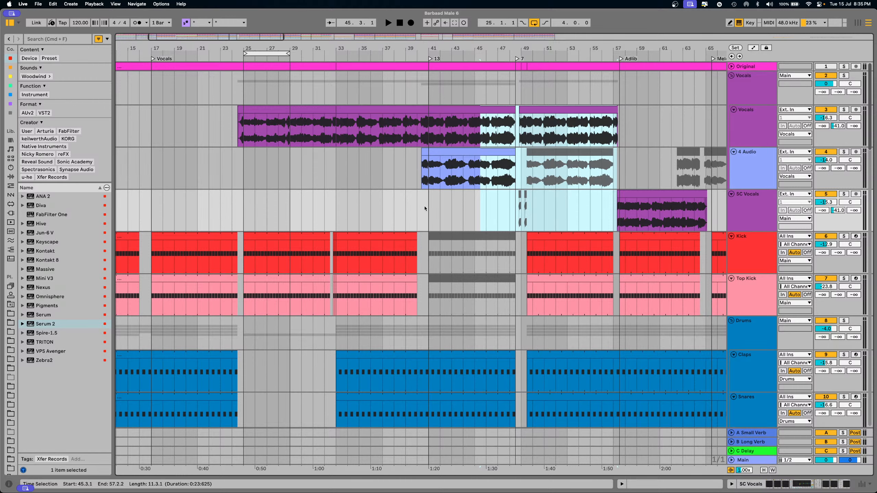
pyautogui.click(412, 169)
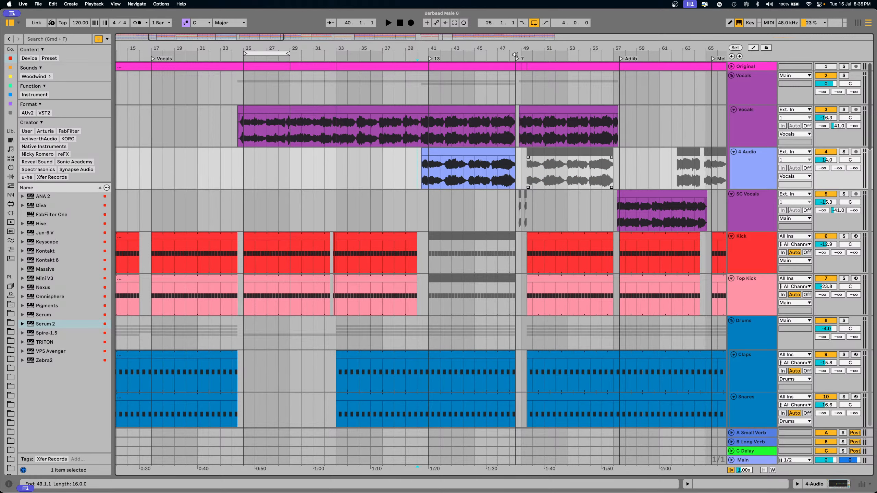
pyautogui.moveTo(518, 48)
pyautogui.mouseDown()
pyautogui.moveTo(456, 72)
pyautogui.moveTo(417, 73)
pyautogui.mouseUp()
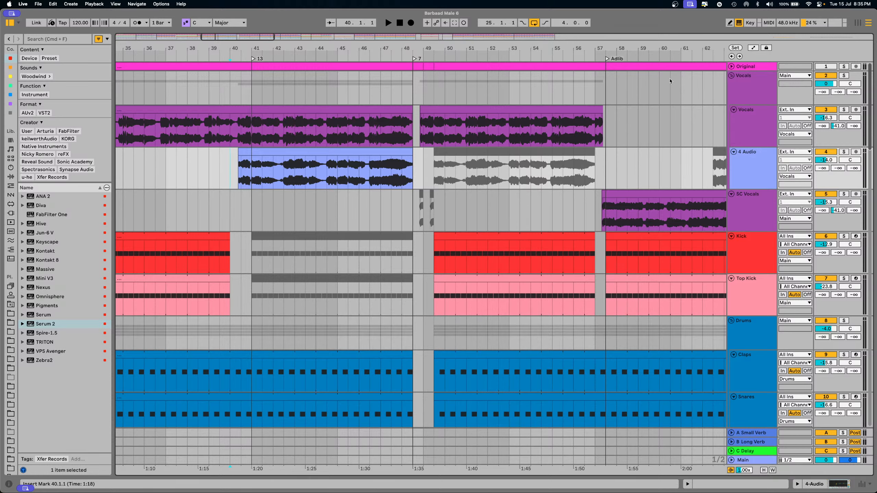
# - Play from the Melody marker at bar 65 and examine which drum, chord, lead and pad tracks run in that section
pyautogui.hscroll(10, 466, 214)
pyautogui.click(437, 263)
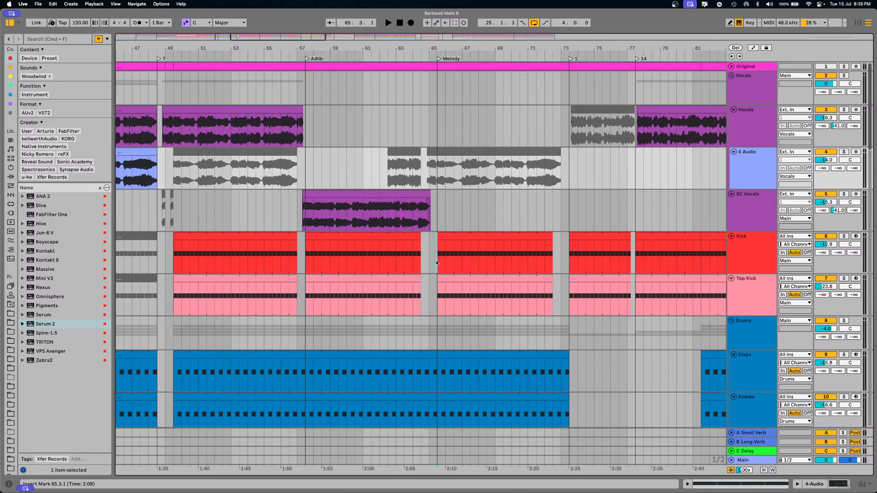
pyautogui.press('space')
pyautogui.scroll(-10, 524, 278)
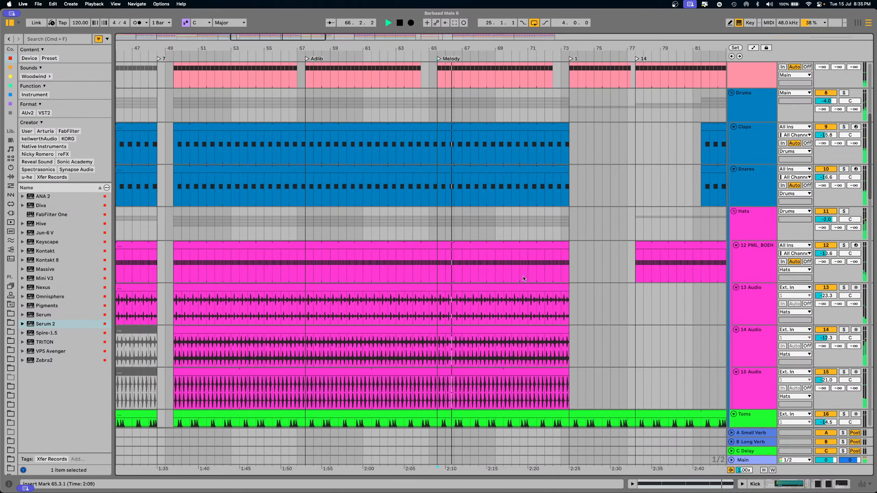
pyautogui.scroll(-15, 523, 279)
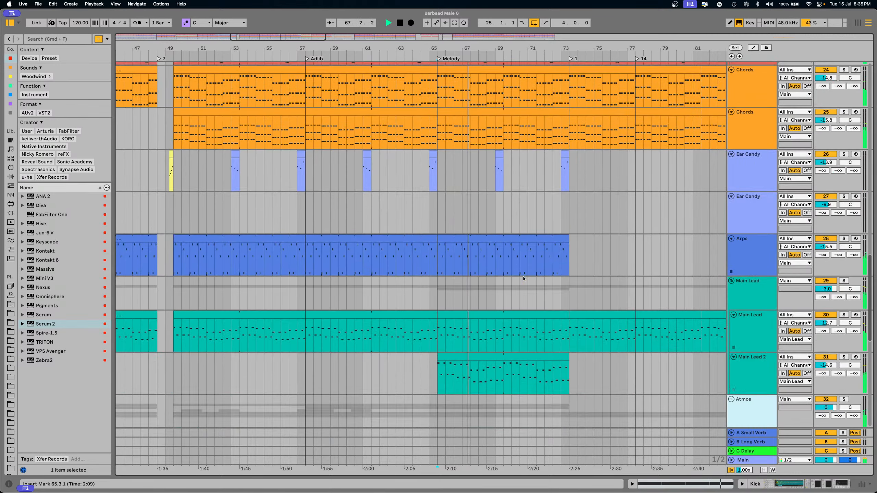
pyautogui.scroll(-5, 547, 291)
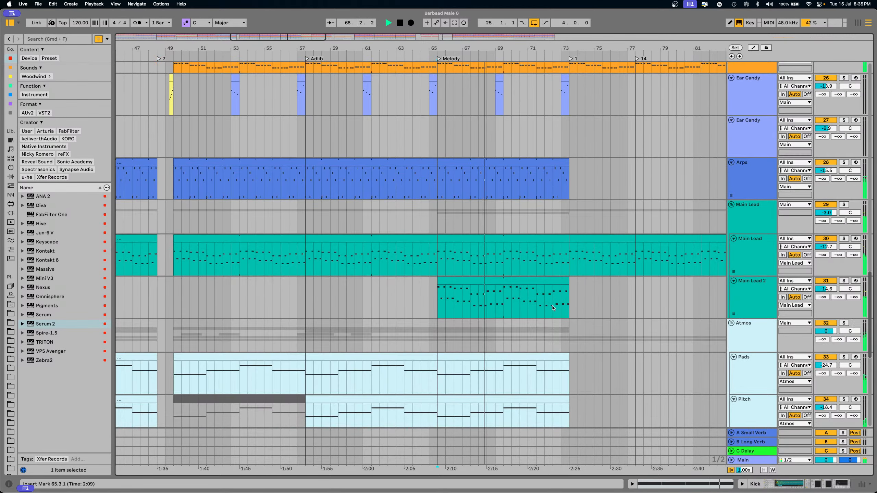
pyautogui.scroll(-10, 552, 307)
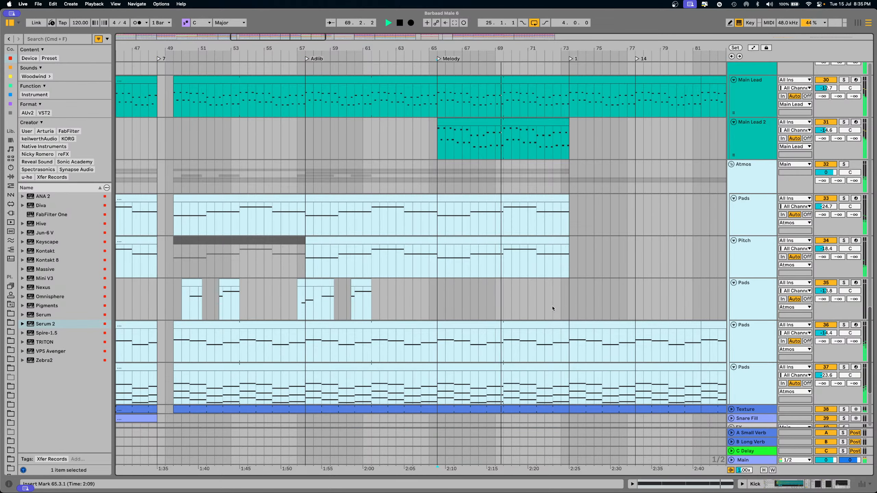
pyautogui.scroll(-8, 553, 307)
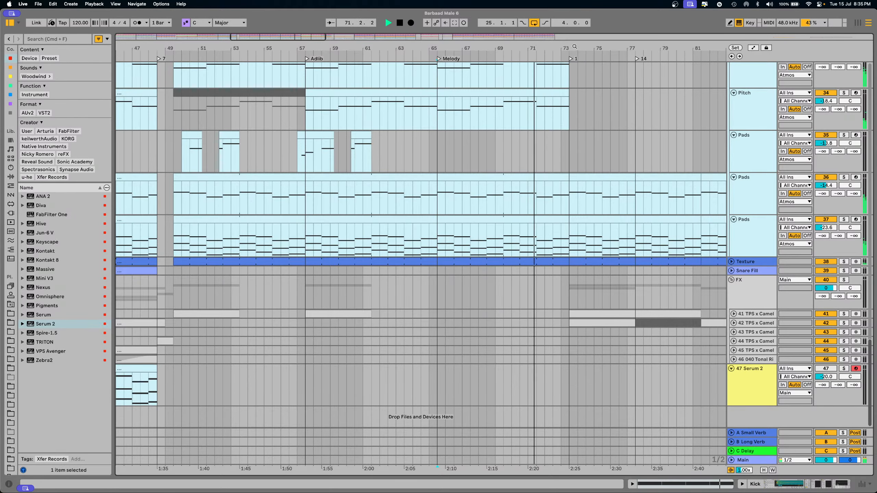
# - Fold the FX group during playback and check the bass, chord, vocal and drum clips around marker 1
pyautogui.moveTo(574, 47); pyautogui.dragTo(476, 46)
pyautogui.click(732, 281)
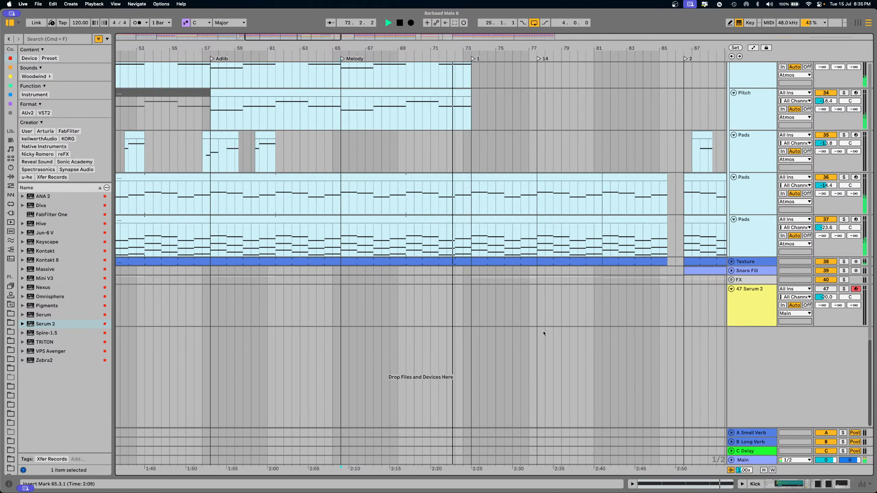
pyautogui.scroll(20, 543, 331)
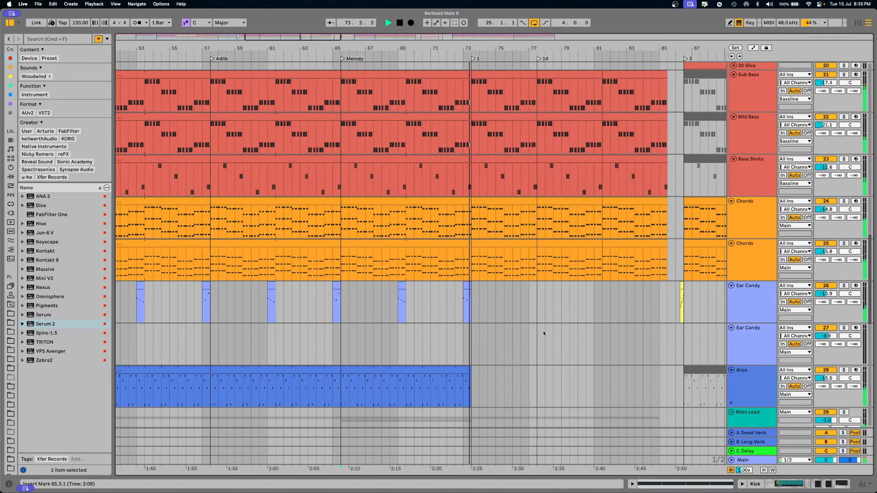
pyautogui.scroll(20, 543, 330)
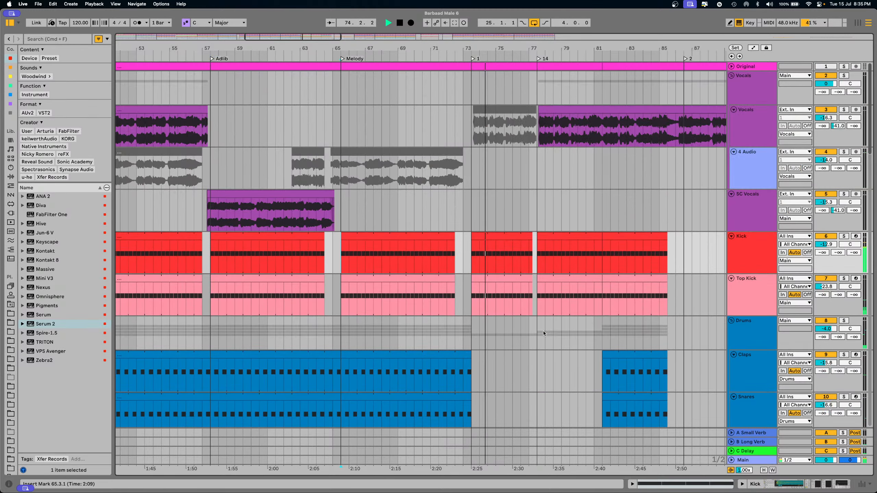
# - Examine the drum, hat and tom clips in the marker 14 section and restart playback from bar 84.3 on the Claps track
pyautogui.moveTo(541, 47); pyautogui.dragTo(409, 70)
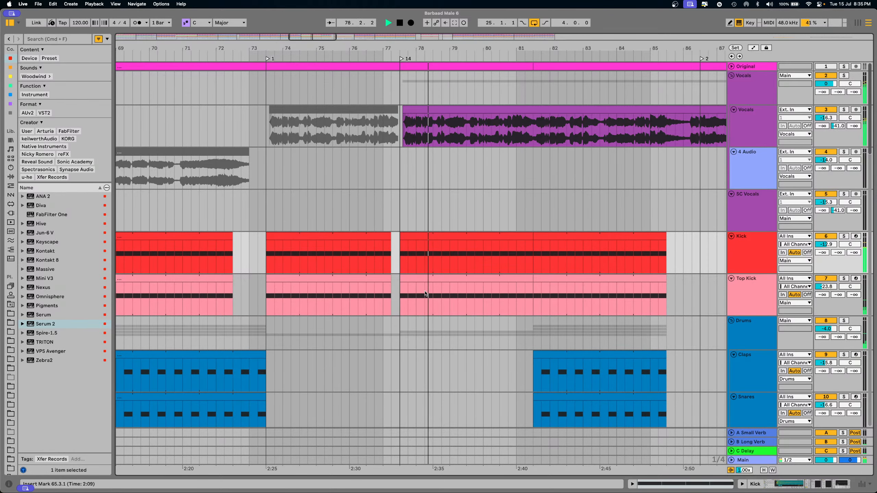
pyautogui.scroll(-15, 425, 294)
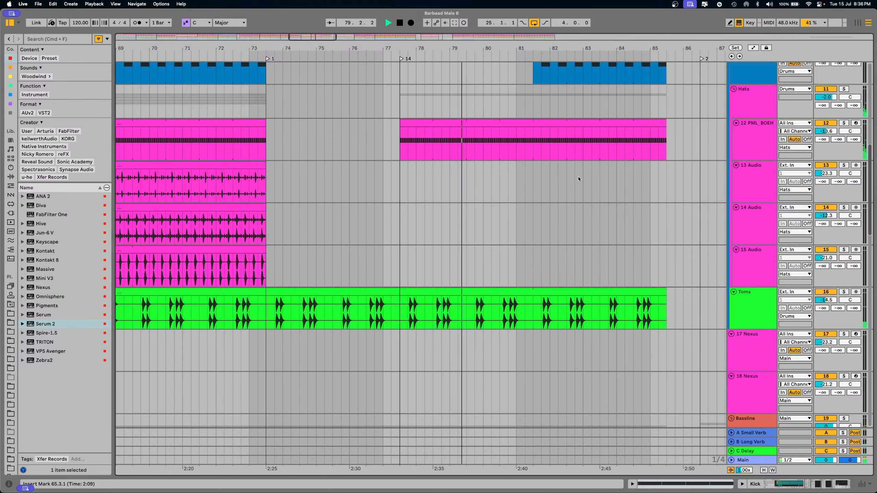
pyautogui.scroll(8, 590, 271)
pyautogui.press('space')
pyautogui.click(634, 202)
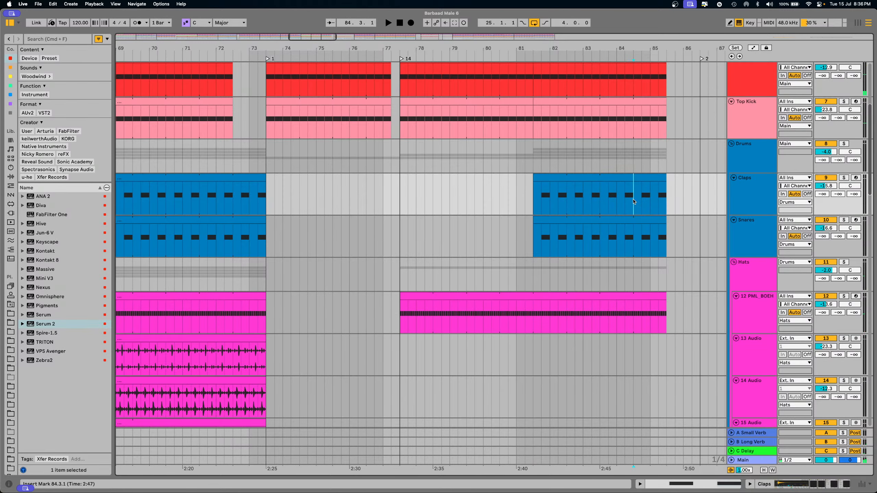
pyautogui.press('space')
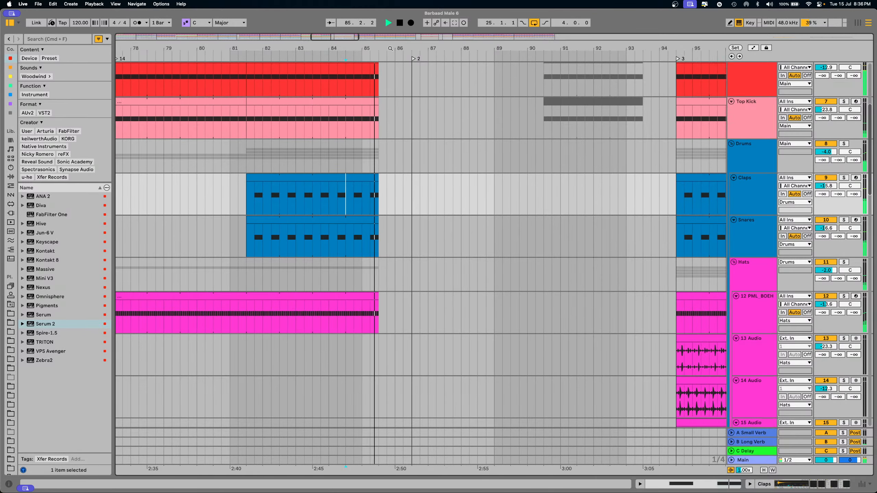
# - Examine the vocal, drum and bass tracks through the marker 2 break and stop playback at the Diva clip at bar 86.3
pyautogui.scroll(8, 394, 249)
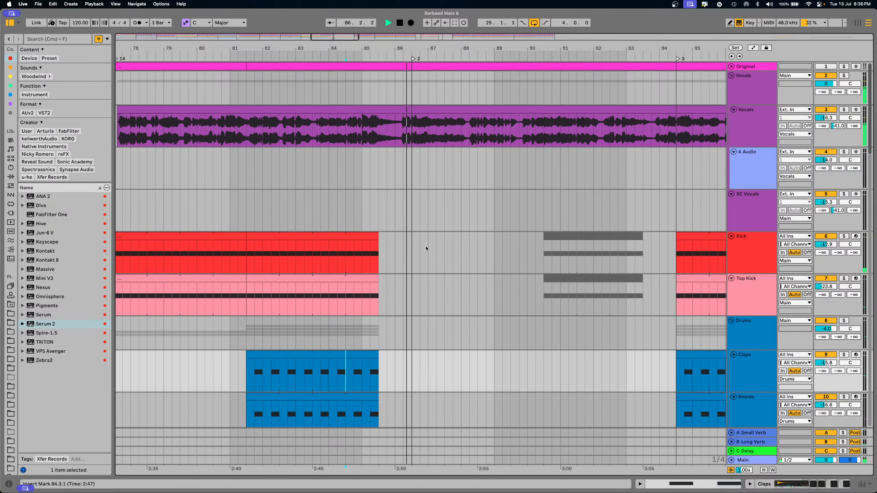
pyautogui.scroll(-18, 426, 249)
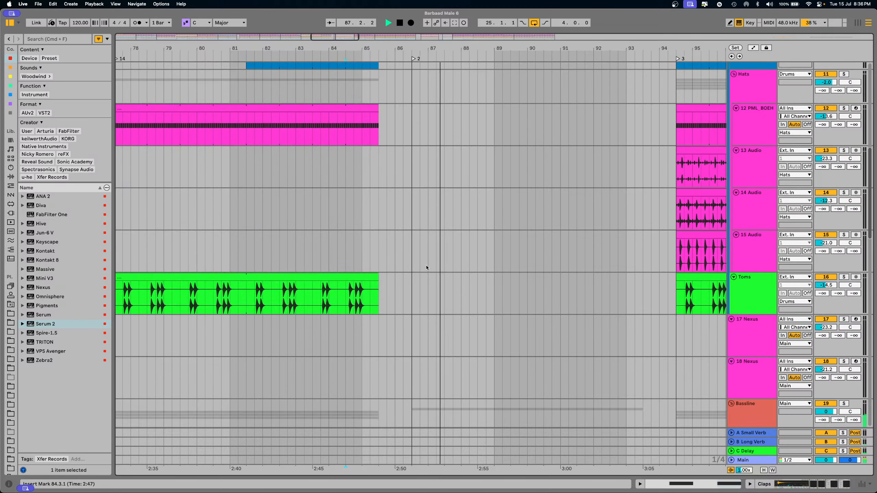
pyautogui.scroll(-13, 426, 268)
pyautogui.click(617, 157)
pyautogui.press('space')
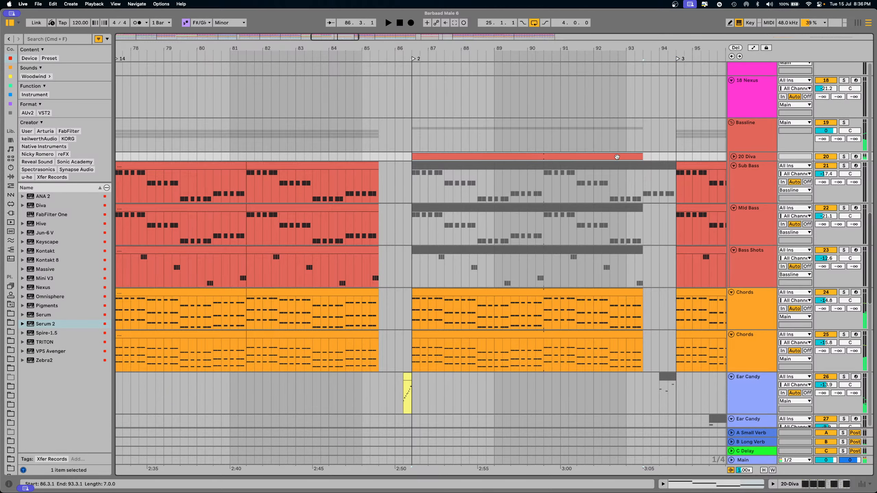
# - Unfold the Diva track in the Bassline group and solo it
pyautogui.click(742, 159)
pyautogui.click(734, 157)
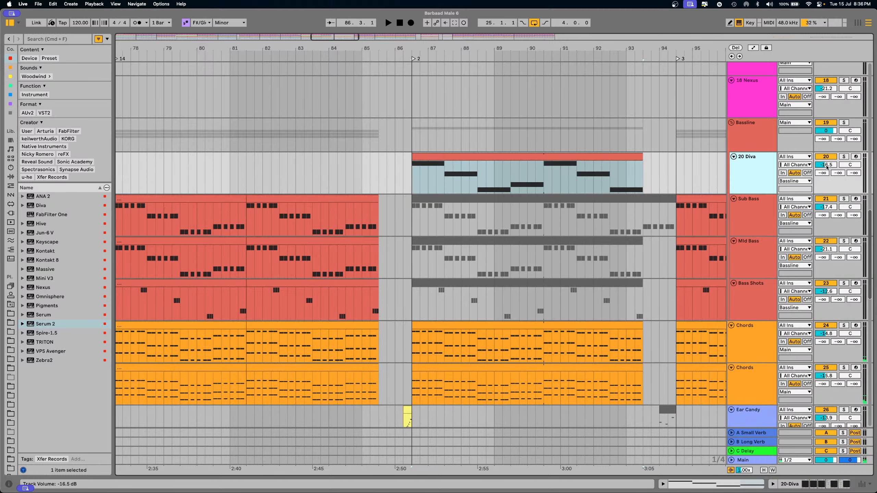
pyautogui.click(844, 156)
# - Open the Diva clip at marker 2 in the note editor and examine its sustained bass notes
pyautogui.click(445, 157)
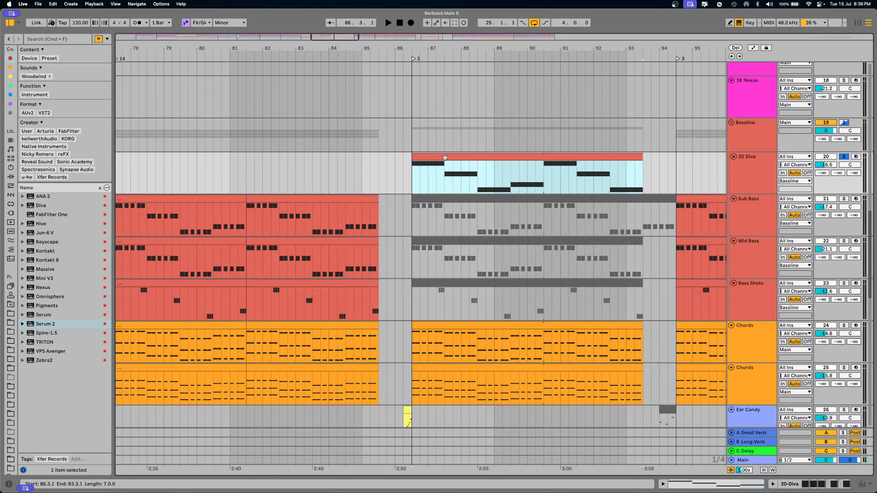
pyautogui.doubleClick(445, 157)
pyautogui.scroll(-2, 330, 341)
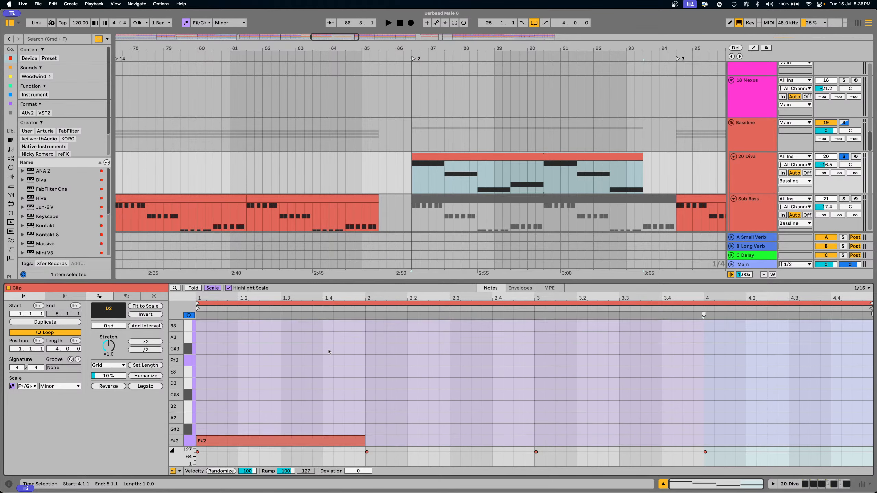
pyautogui.scroll(-3, 328, 352)
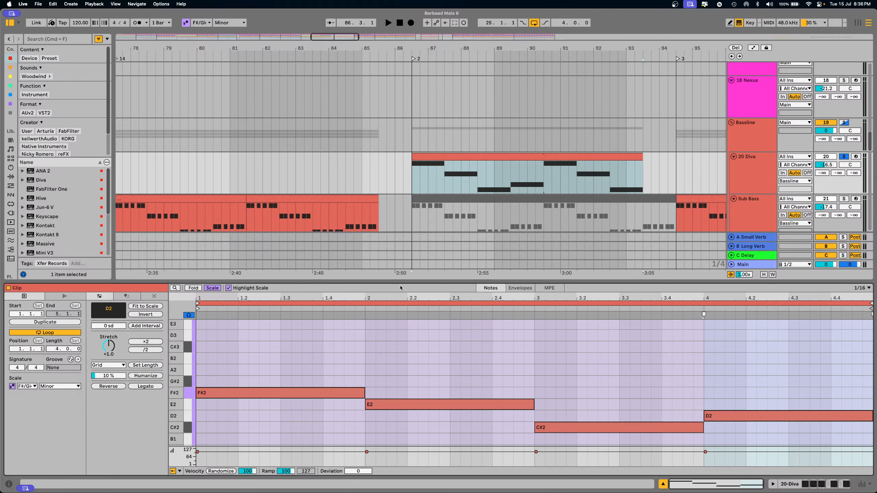
pyautogui.click(388, 315)
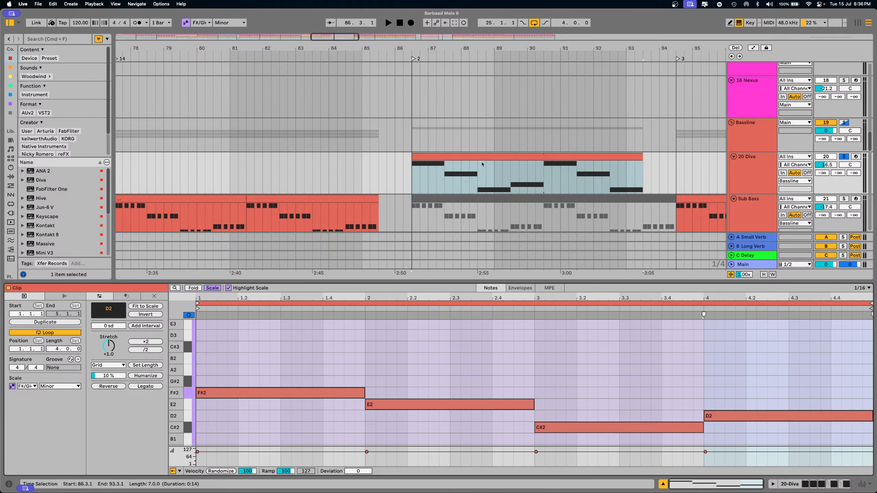
# - Play the soloed Diva bassline from marker 2 and show the track's device chain
pyautogui.moveTo(504, 50); pyautogui.dragTo(331, 37)
pyautogui.press('space')
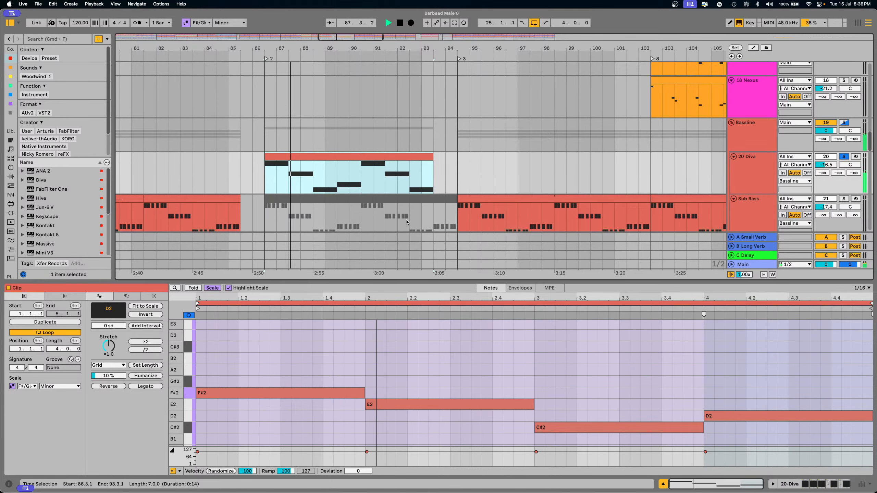
pyautogui.click(750, 170)
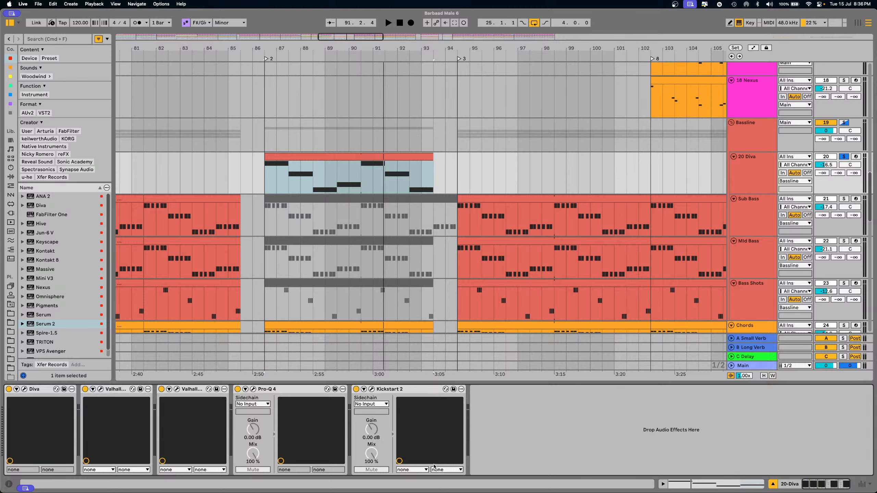
# - Open the Vocals clip starting at bar 77.3 and examine which section of the full vocal sample it uses
pyautogui.scroll(15, 315, 320)
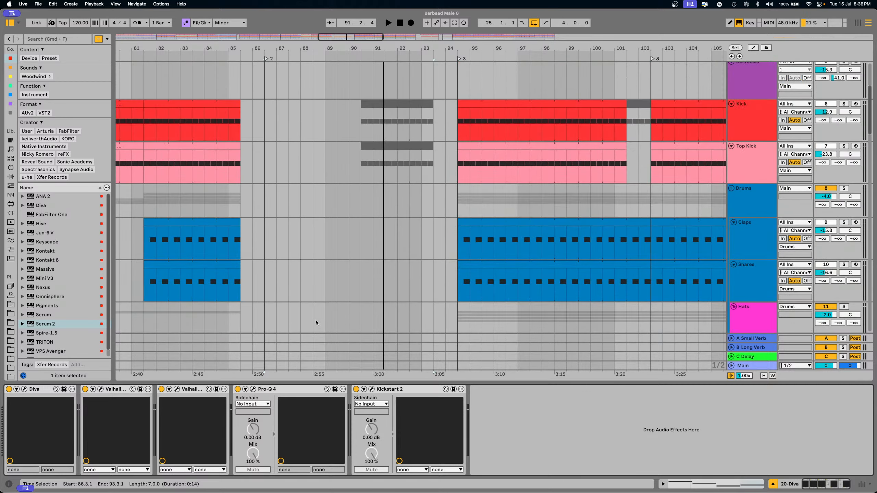
pyautogui.doubleClick(277, 111)
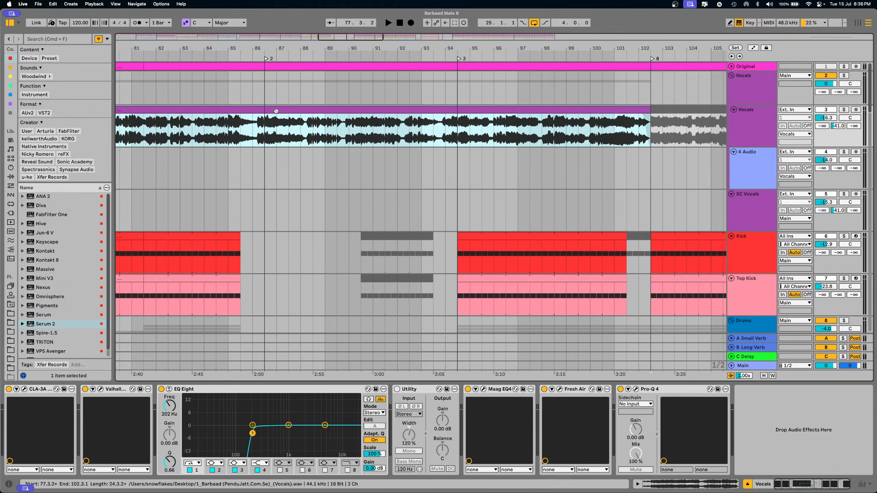
pyautogui.moveTo(293, 293); pyautogui.dragTo(458, 294)
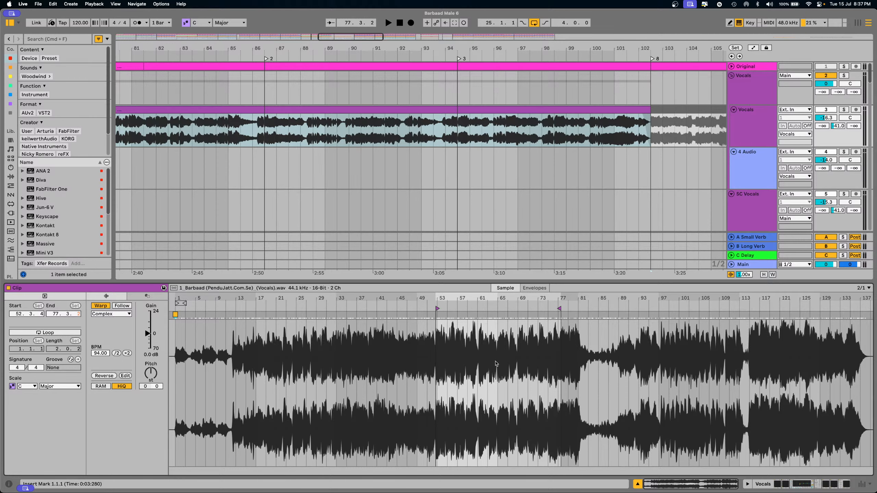
pyautogui.click(637, 484)
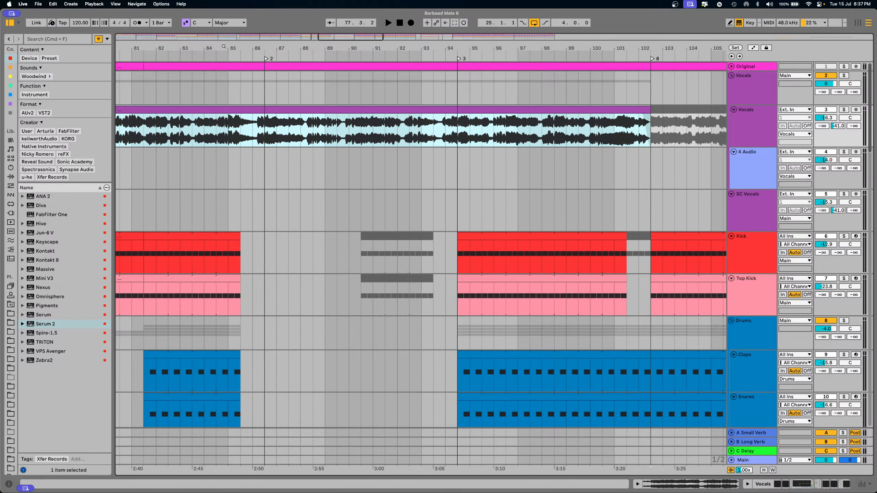
# - Inspect the sample of the 4 Audio clip at bar 40.2 and compare it with the Vocals clips around markers 13 and 7
pyautogui.moveTo(233, 48); pyautogui.dragTo(543, 47)
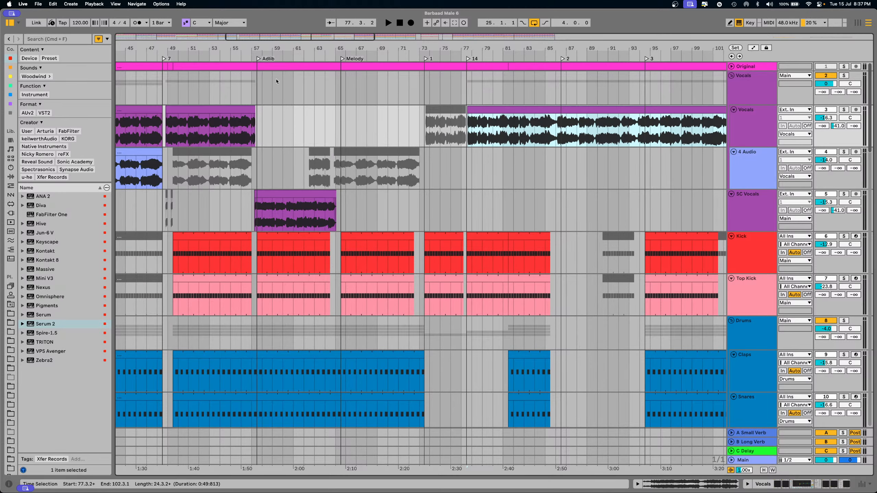
pyautogui.moveTo(143, 48); pyautogui.dragTo(382, 48)
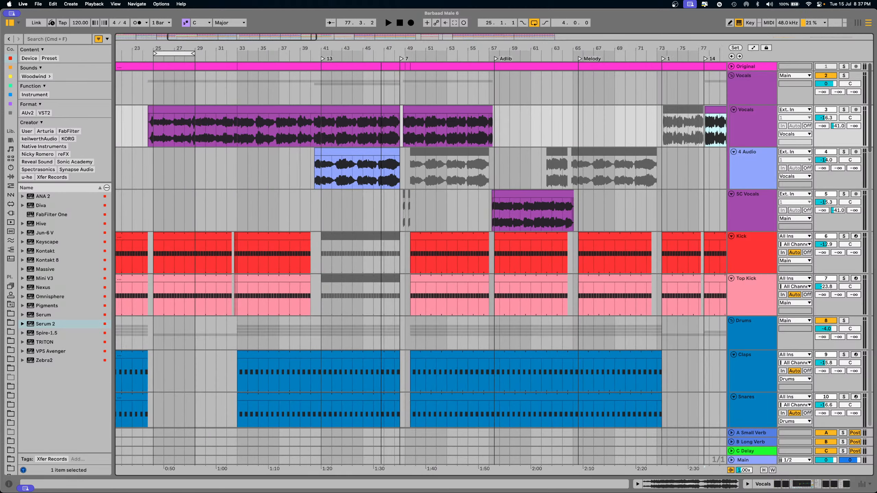
pyautogui.doubleClick(363, 156)
pyautogui.moveTo(358, 298); pyautogui.dragTo(358, 264)
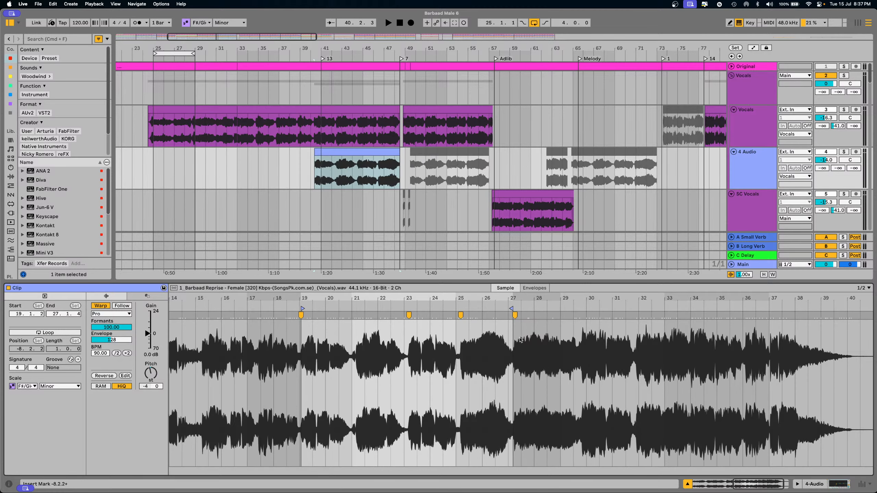
pyautogui.click(355, 110)
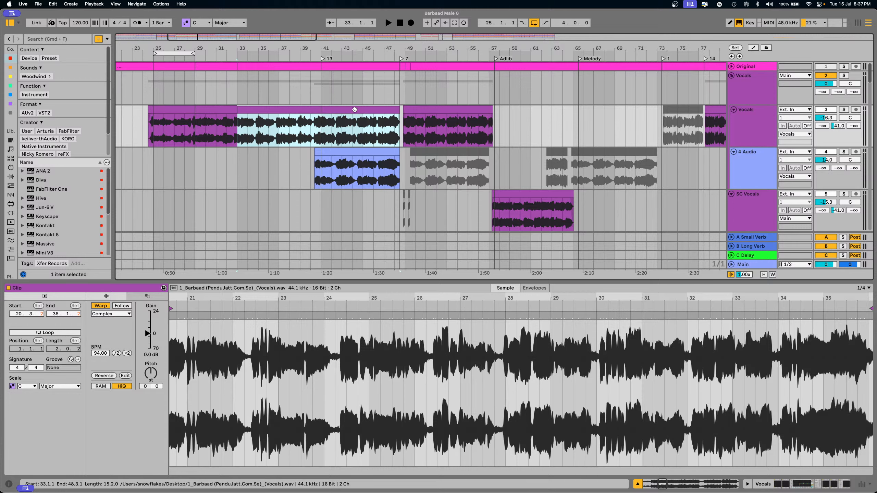
pyautogui.click(419, 110)
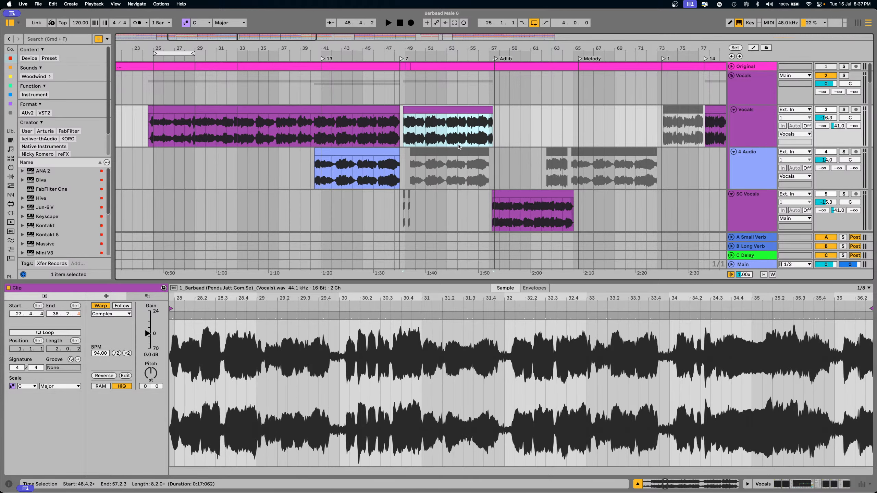
# - Unfold the Original track and compare its source section after marker 7 with the Vocals clip at bar 48.4 in the sample view
pyautogui.click(732, 66)
pyautogui.press('Up')
pyautogui.press('Up')
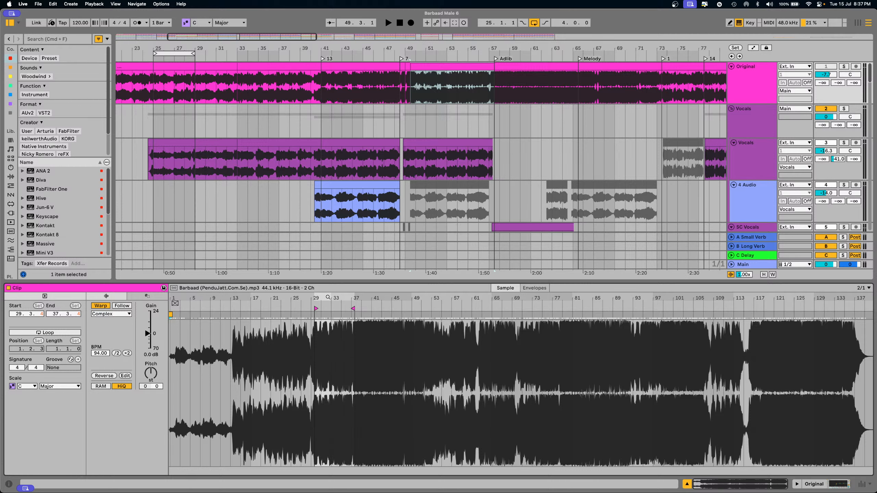
pyautogui.click(447, 153)
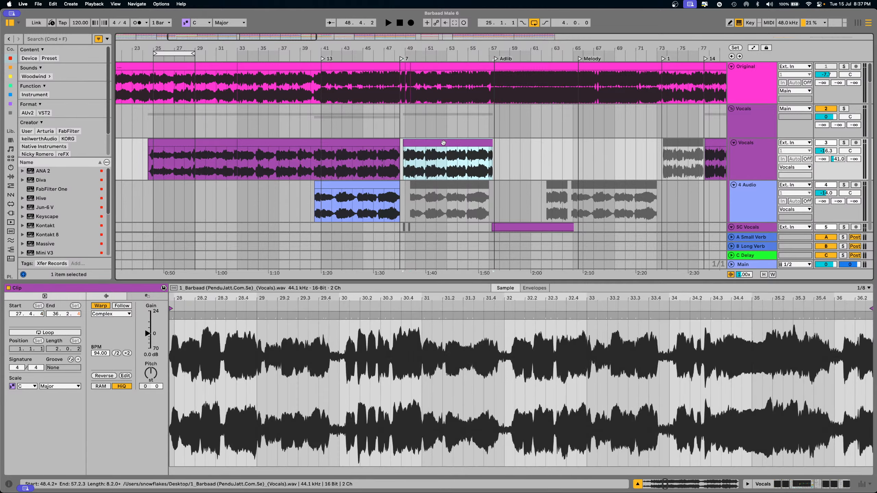
pyautogui.moveTo(395, 296); pyautogui.dragTo(399, 297)
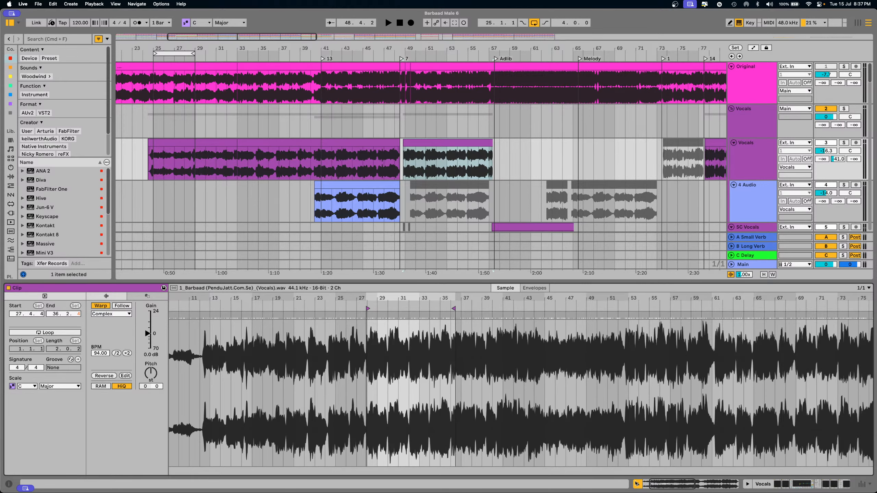
pyautogui.click(638, 484)
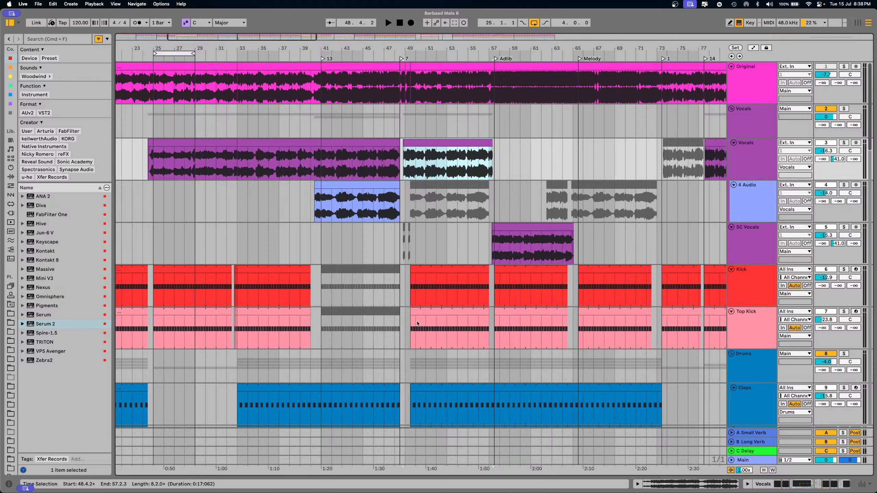
pyautogui.click(293, 142)
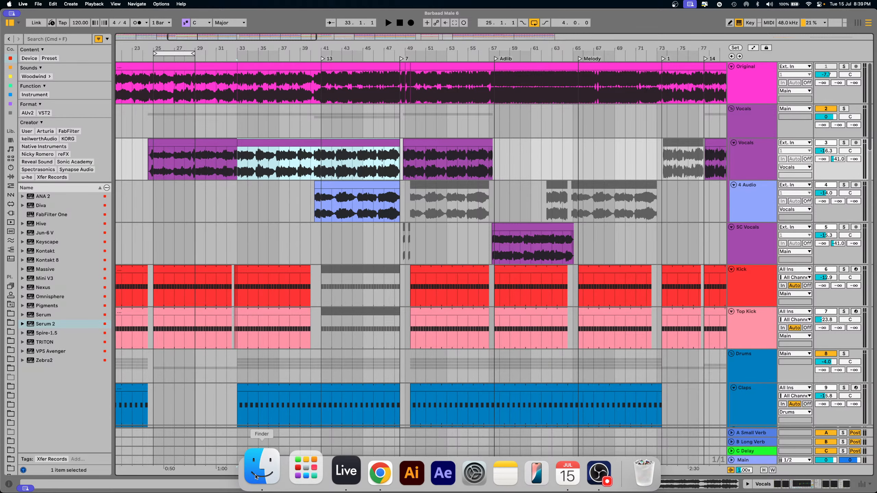
pyautogui.click(257, 477)
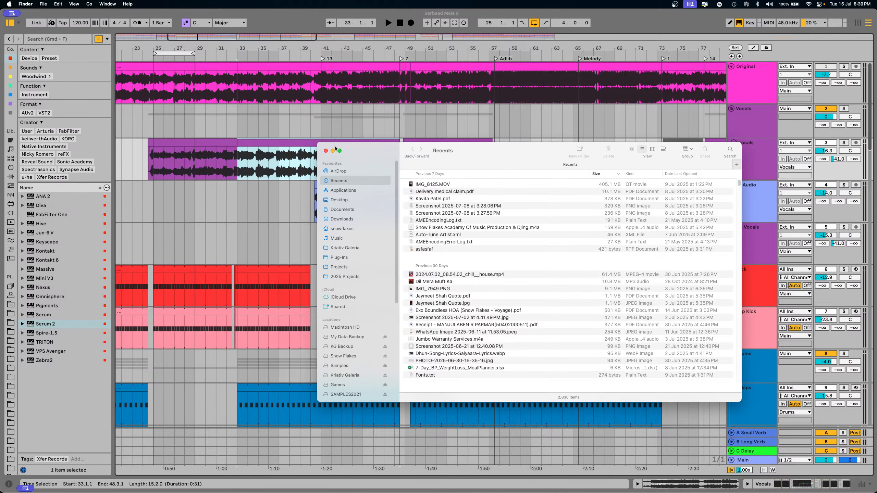
pyautogui.moveTo(510, 154); pyautogui.dragTo(0, 179)
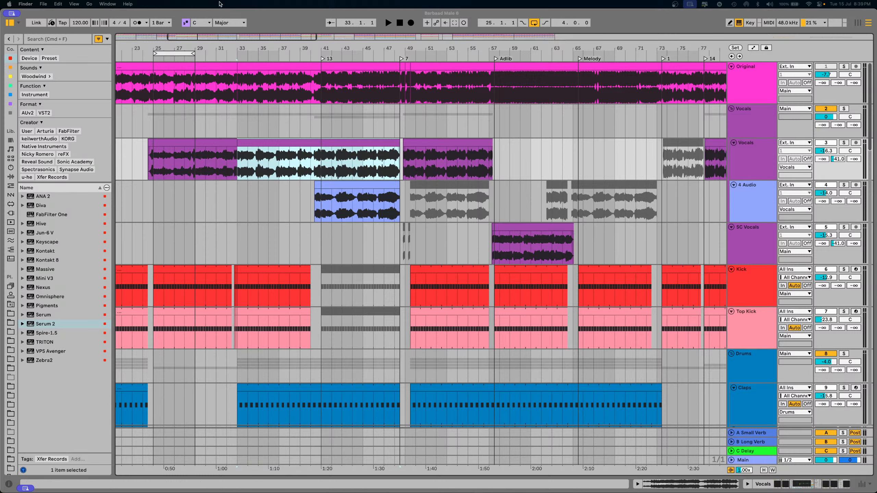
pyautogui.click(221, 13)
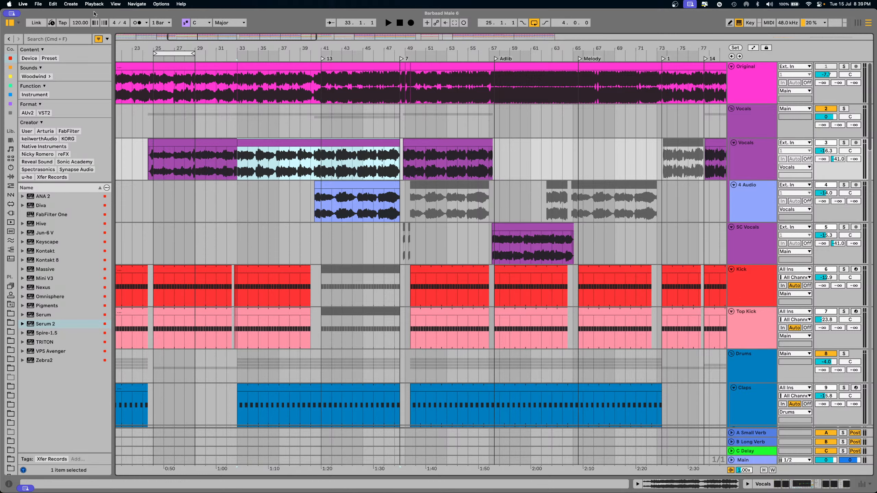
# - Save the Live Set under the new version name Barbaad Male 7
pyautogui.click(39, 4)
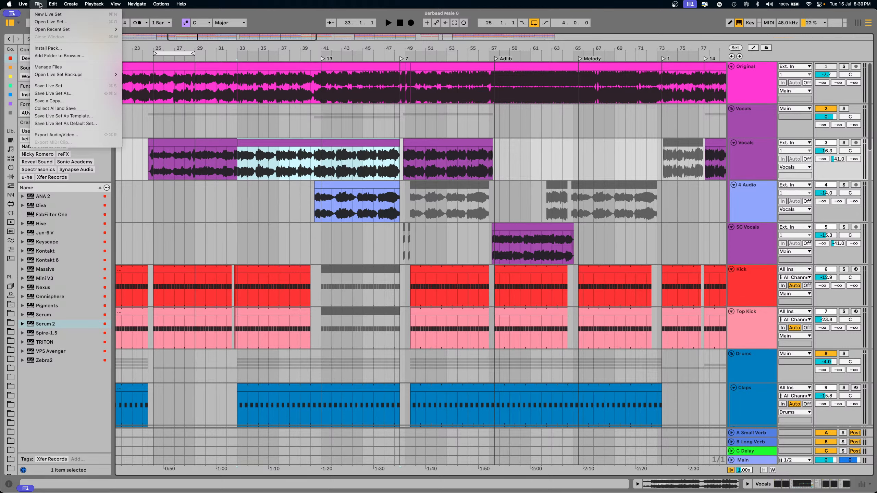
pyautogui.click(53, 94)
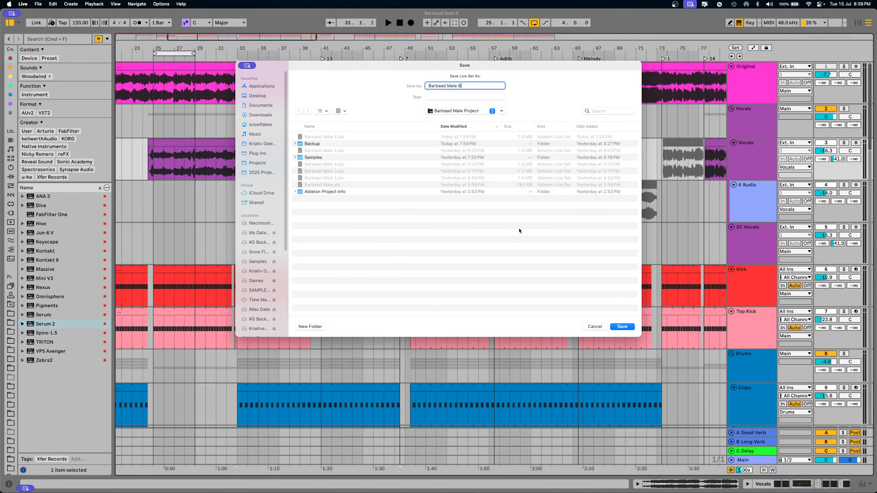
pyautogui.write('7')
pyautogui.press('Return')
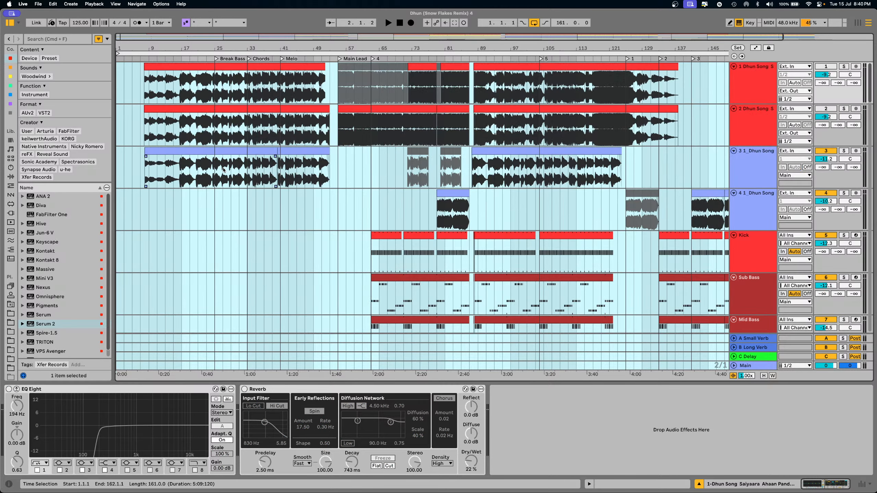
# - In the Dhun remix set, inspect the three active vocal clips on track 3 and compare which sample sections they use
pyautogui.click(222, 232)
pyautogui.doubleClick(230, 151)
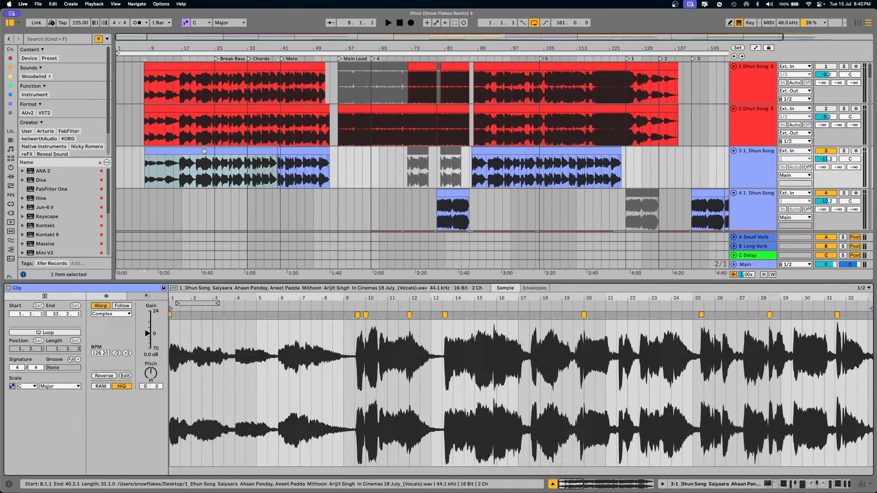
pyautogui.moveTo(297, 296); pyautogui.dragTo(296, 273)
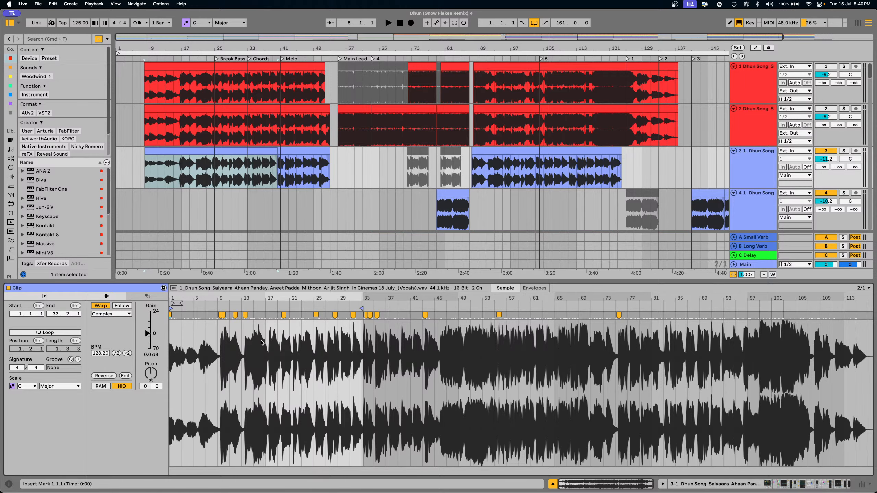
pyautogui.click(294, 158)
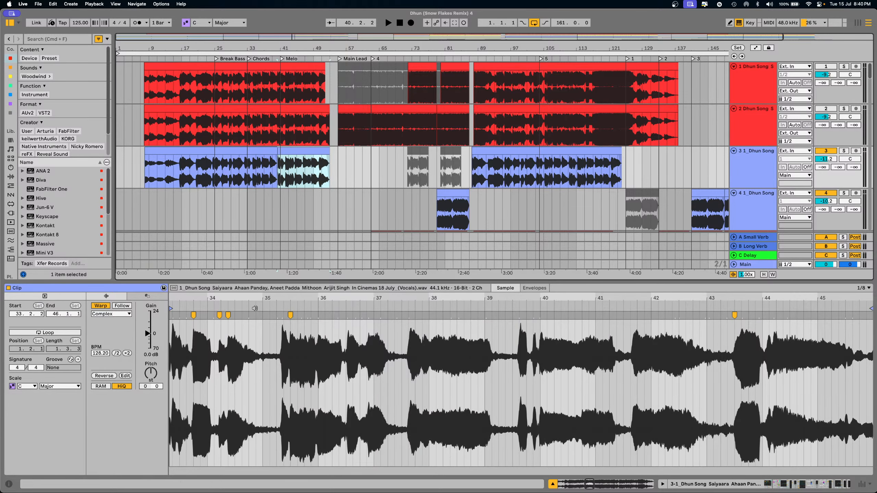
pyautogui.click(476, 173)
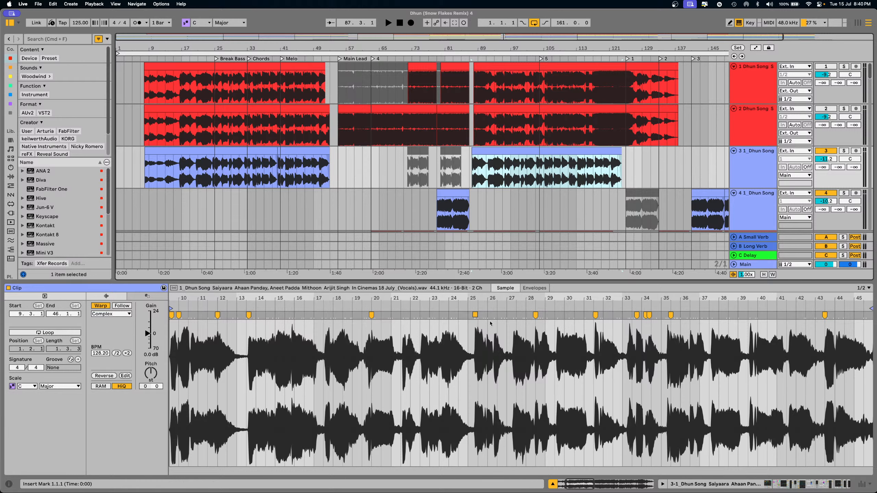
pyautogui.doubleClick(492, 299)
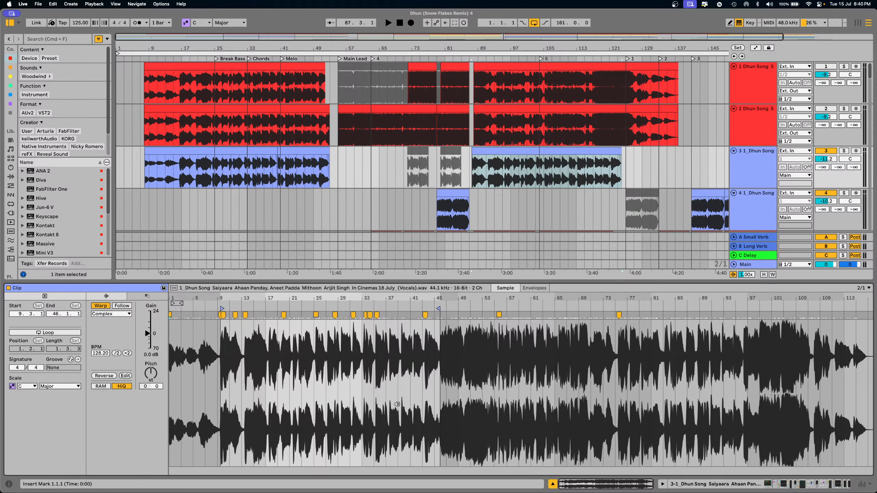
# - Close the clip's sample view, focus the arrangement on the intro bars and inspect the clip on Pads track 18
pyautogui.doubleClick(463, 282)
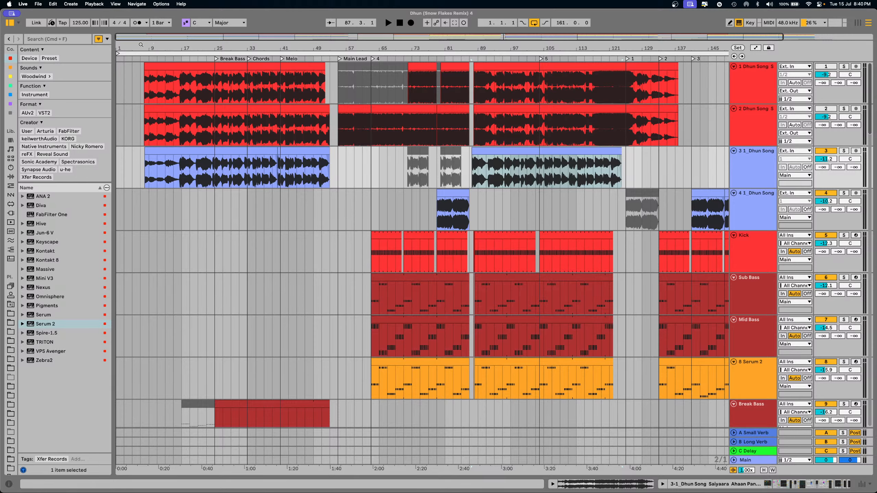
pyautogui.moveTo(151, 44); pyautogui.dragTo(181, 59)
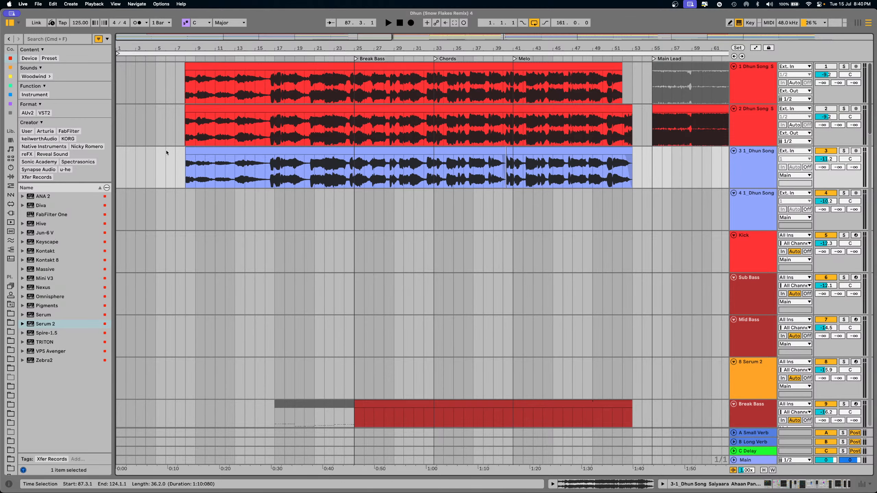
pyautogui.scroll(-15, 222, 250)
pyautogui.scroll(-5, 222, 252)
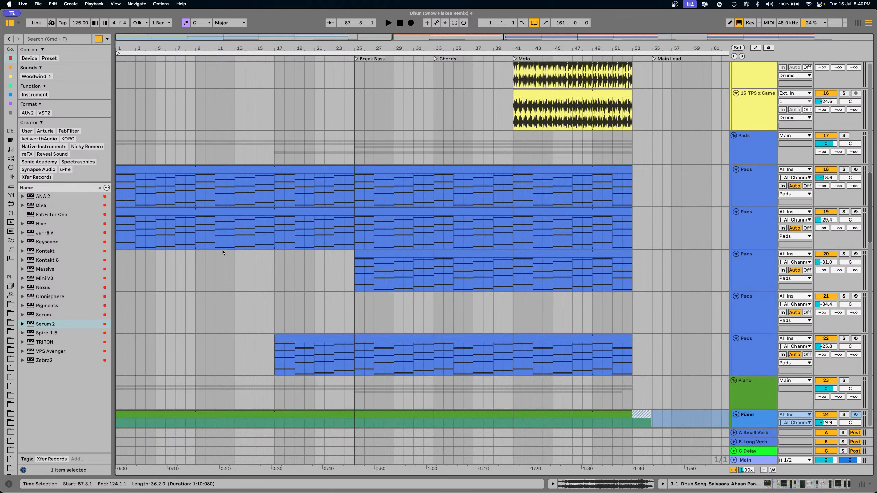
pyautogui.click(146, 167)
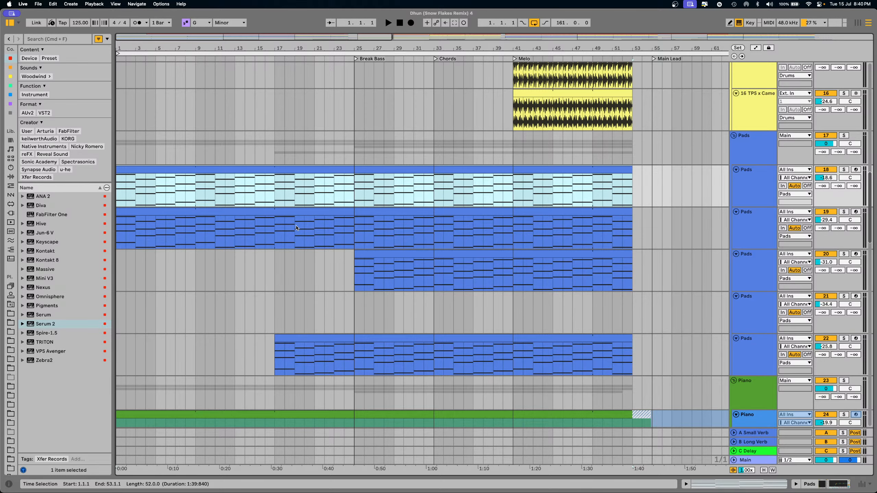
# - Examine how the Piano, Chords, Atmos and Fx tracks are layered across the intro and break
pyautogui.scroll(-5, 296, 228)
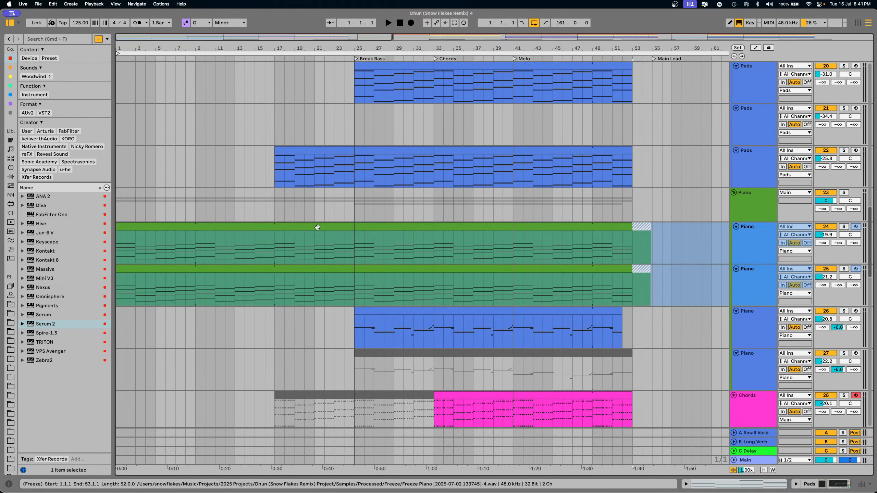
pyautogui.click(213, 225)
pyautogui.scroll(-3, 387, 288)
pyautogui.scroll(-15, 387, 290)
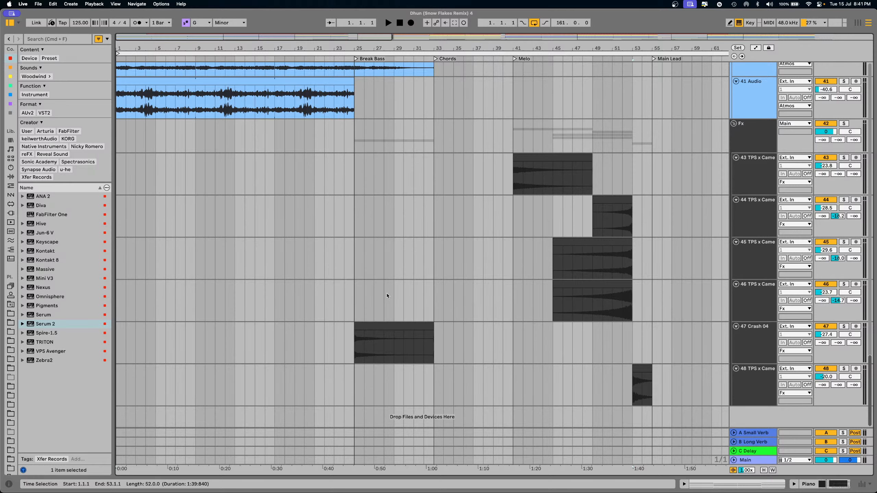
pyautogui.scroll(5, 387, 293)
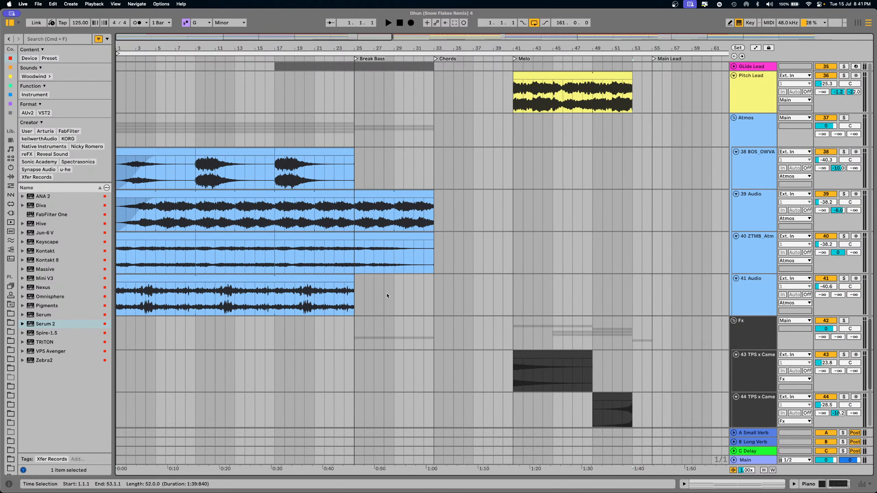
# - Play the intro from bar 1 and review which atmos, piano, pad, bass and vocal layers are used
pyautogui.click(168, 180)
pyautogui.press('space')
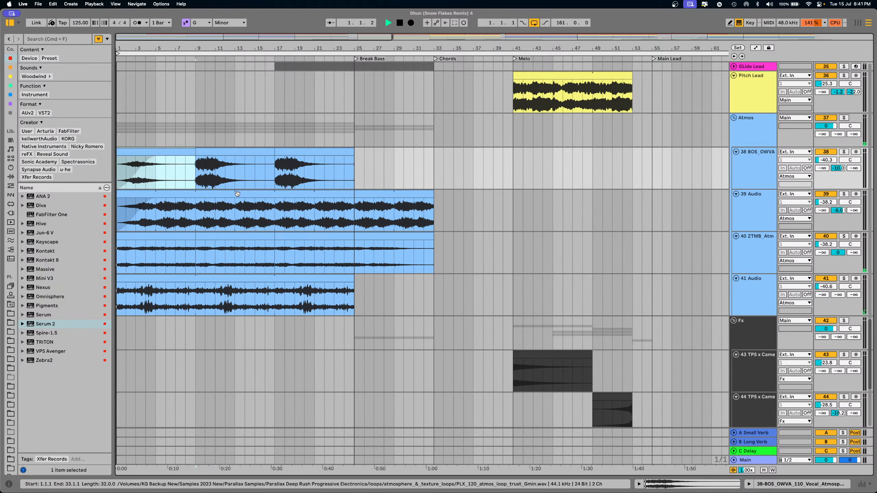
pyautogui.scroll(10, 248, 213)
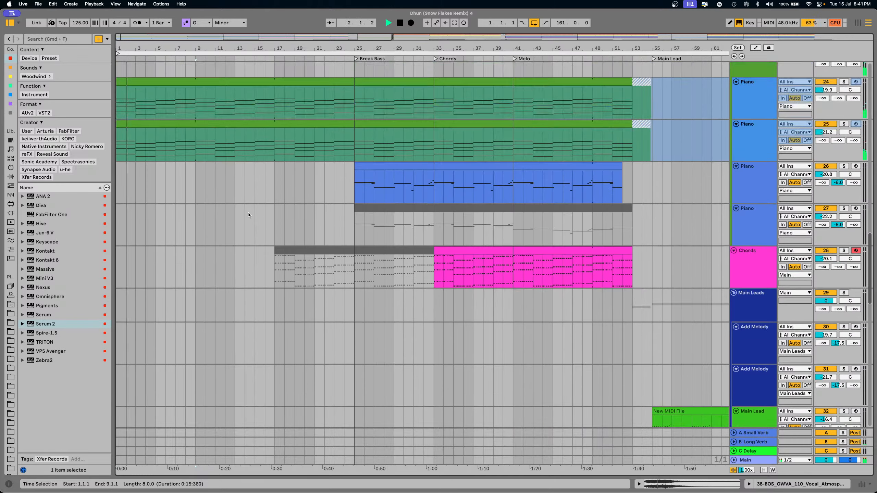
pyautogui.scroll(6, 248, 212)
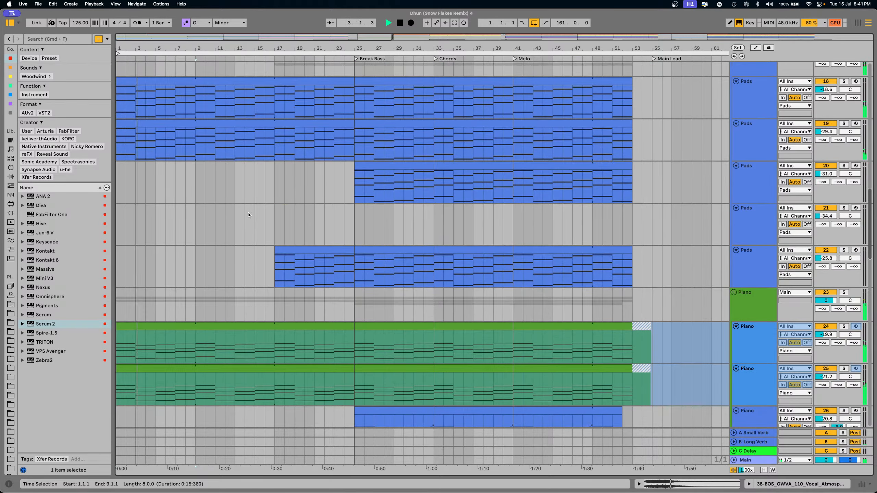
pyautogui.scroll(10, 248, 212)
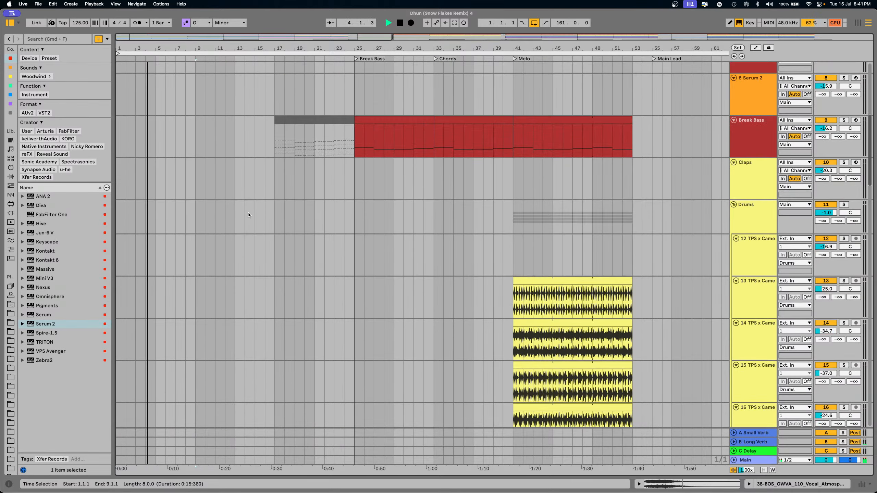
pyautogui.scroll(8, 248, 213)
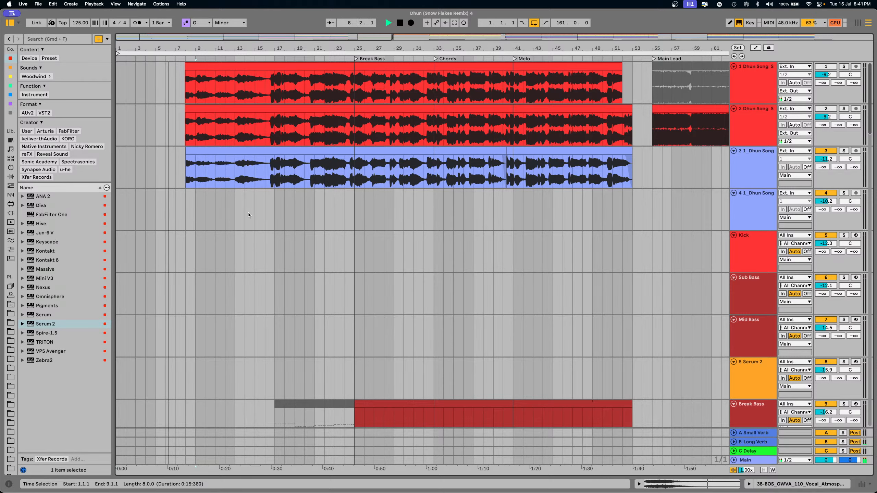
pyautogui.scroll(-12, 249, 214)
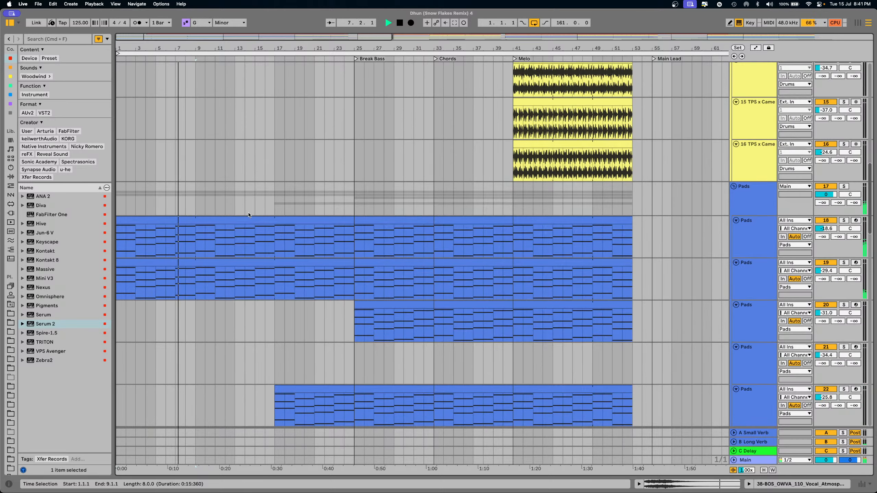
pyautogui.scroll(-3, 248, 214)
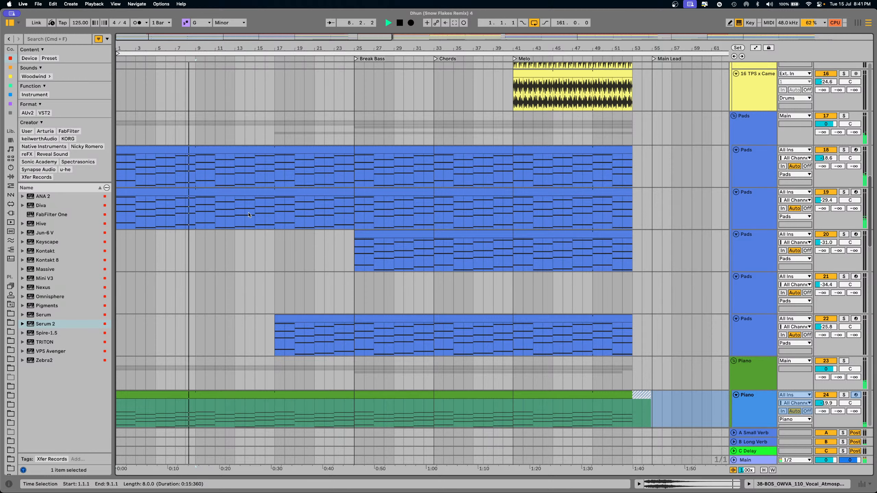
pyautogui.press('space')
# - Solo Pads track 18, play it from bar 1 and open its Serum 2 instrument
pyautogui.click(183, 149)
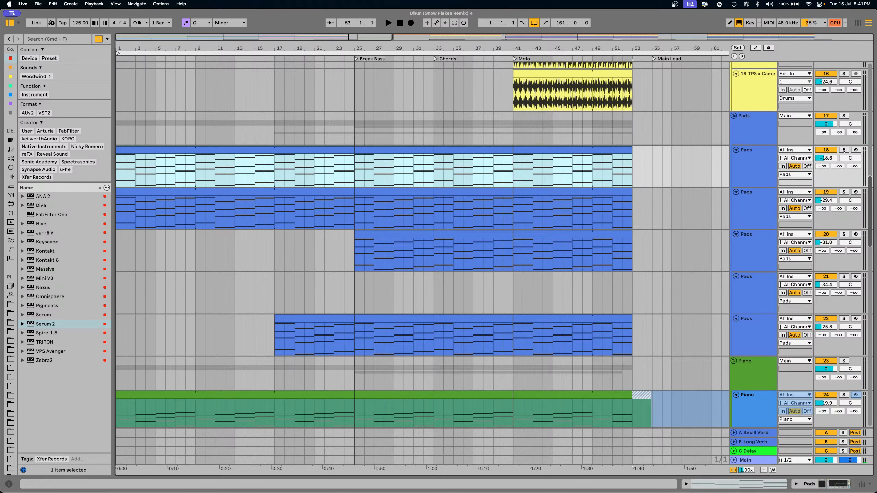
pyautogui.click(843, 150)
pyautogui.press('space')
pyautogui.click(757, 169)
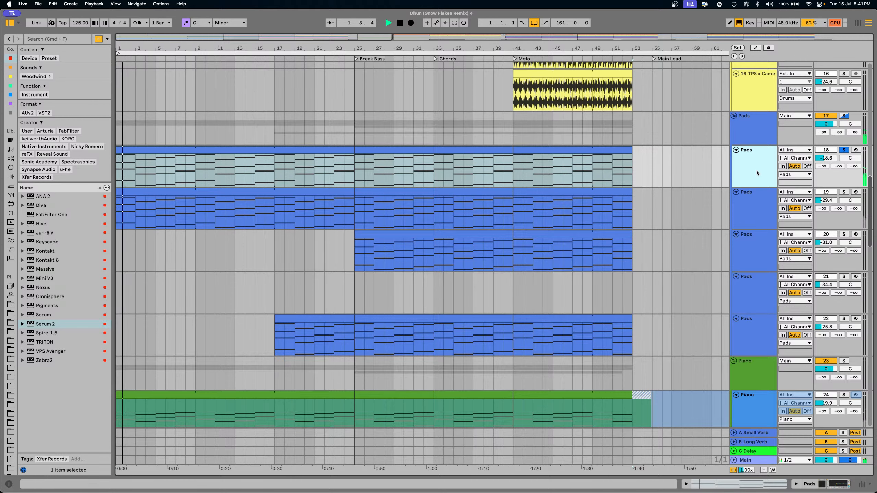
pyautogui.doubleClick(757, 170)
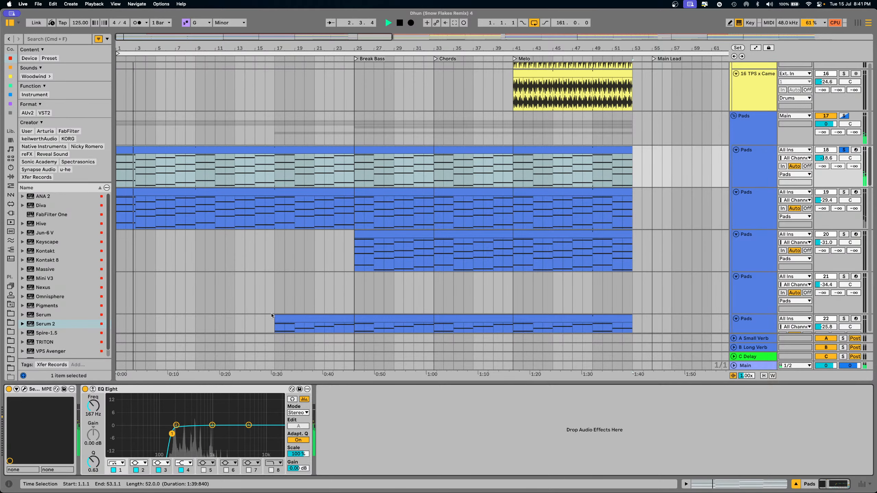
pyautogui.click(24, 389)
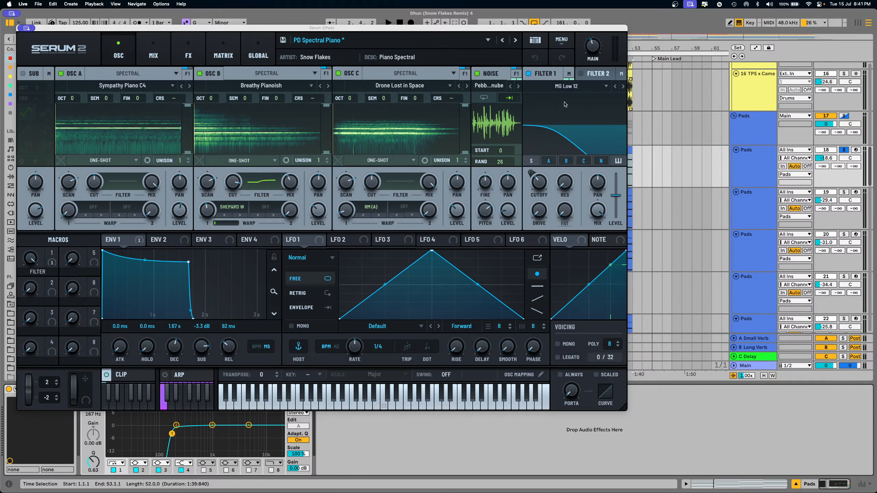
# - Switch off Noise, OSC C and OSC B in Serum 2 and audition OSC A on its own
pyautogui.click(478, 74)
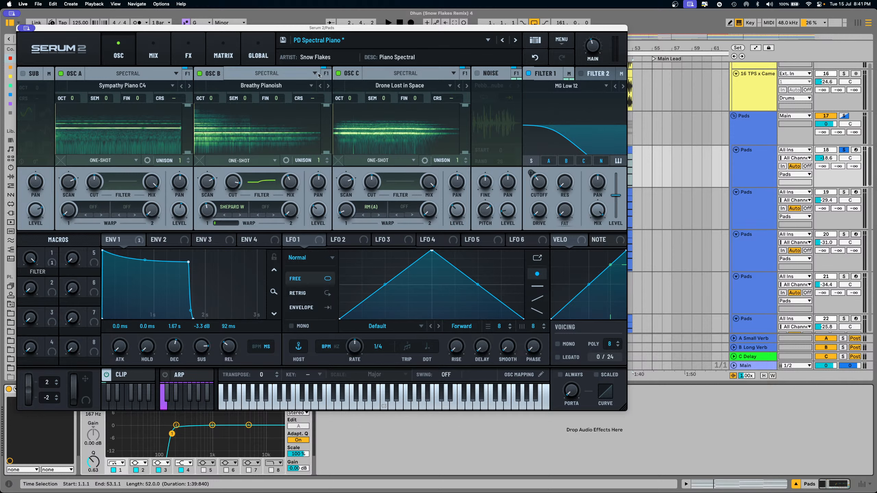
pyautogui.click(338, 74)
pyautogui.click(200, 74)
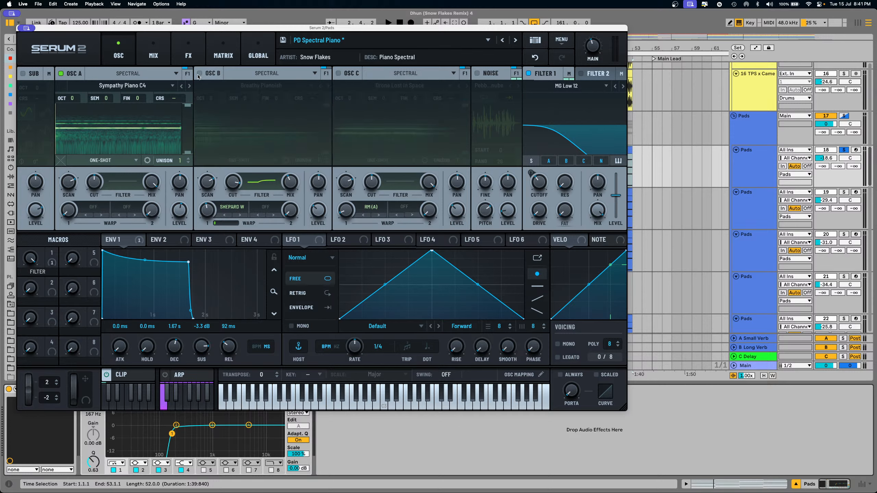
pyautogui.press('space')
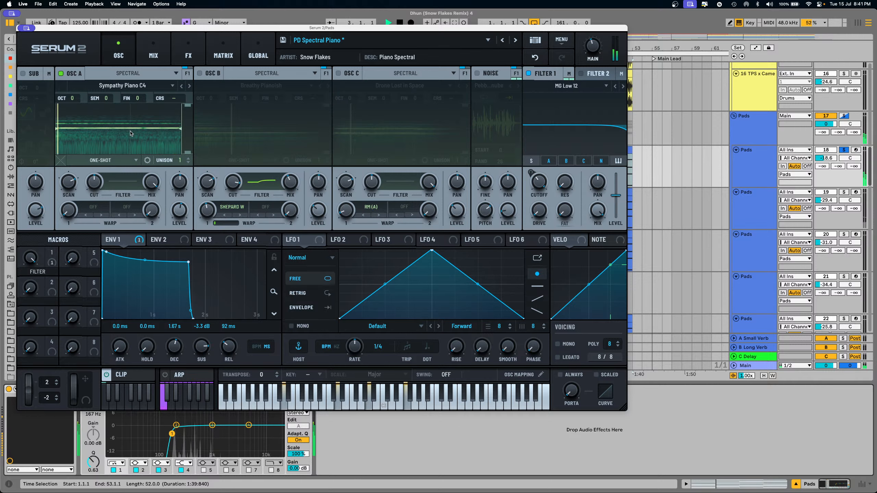
pyautogui.press('space')
# - Switch from OSC A to OSC B and audition the Breathy Pianoish layer on its own
pyautogui.click(62, 74)
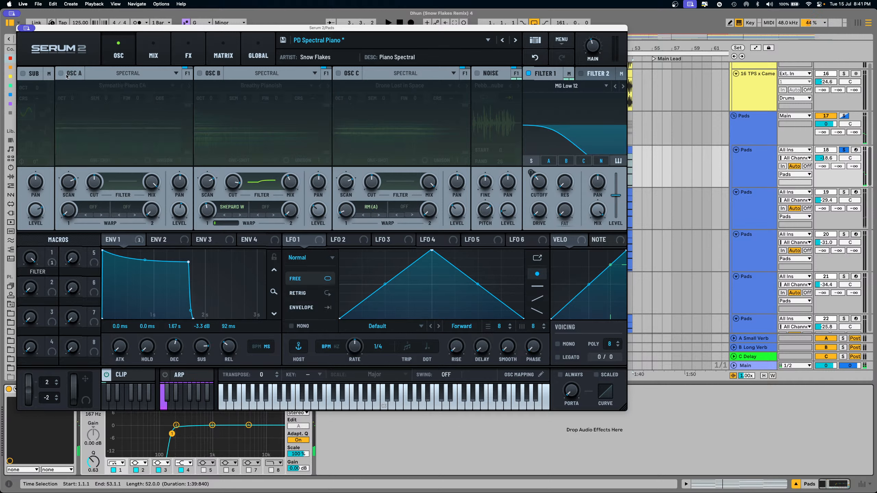
pyautogui.click(200, 73)
pyautogui.press('space')
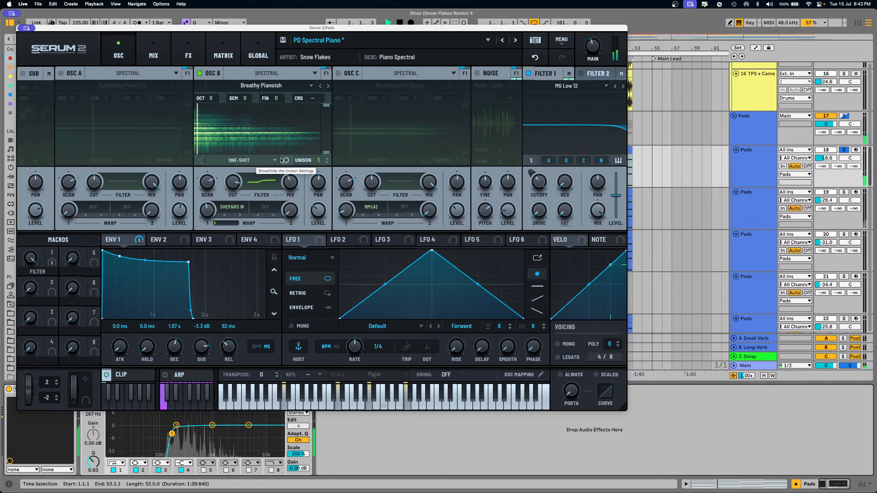
pyautogui.press('space')
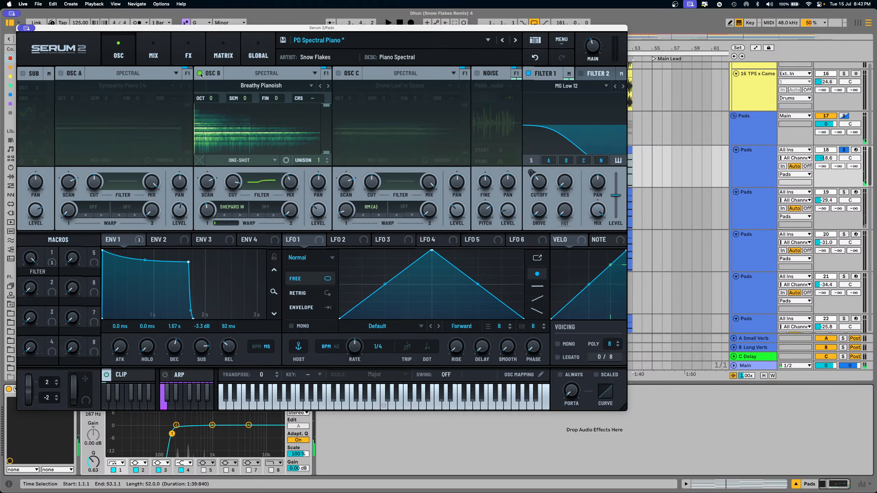
# - Switch from OSC B to OSC C and audition the Drone Lost in Space layer on its own
pyautogui.click(200, 74)
pyautogui.click(338, 74)
pyautogui.press('space')
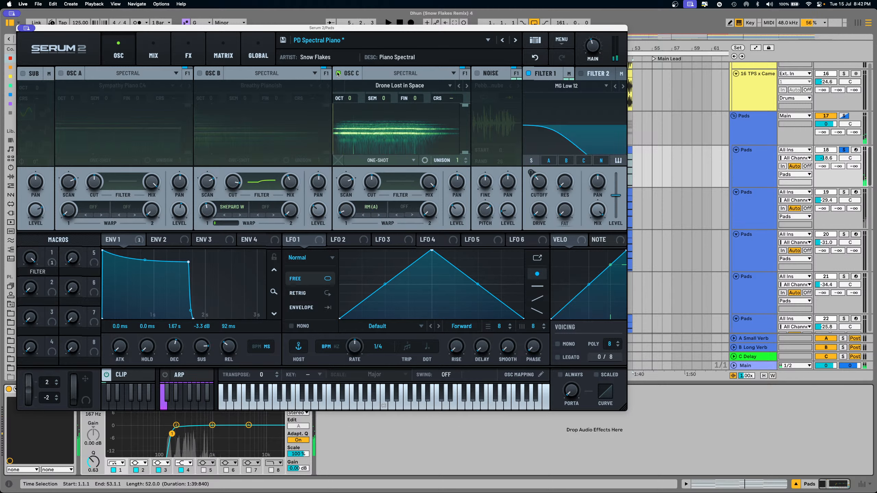
# - Switch from OSC C to the Noise oscillator and audition the noise layer on its own
pyautogui.click(338, 73)
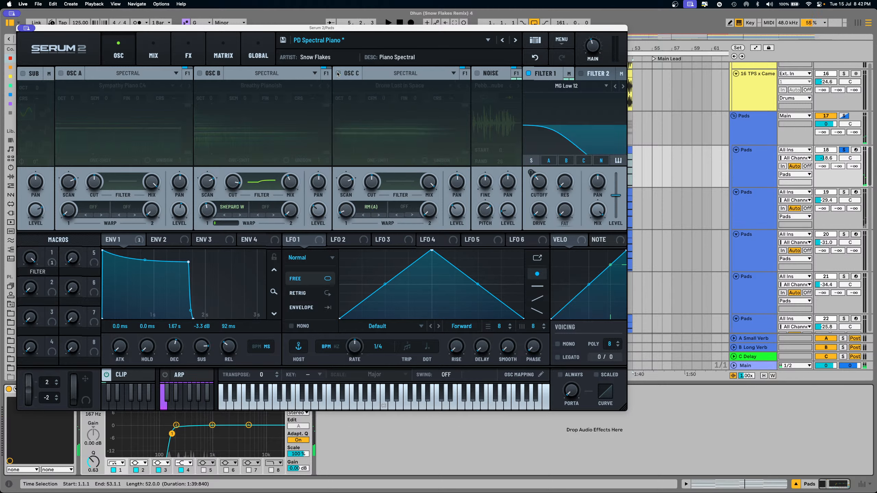
pyautogui.click(476, 73)
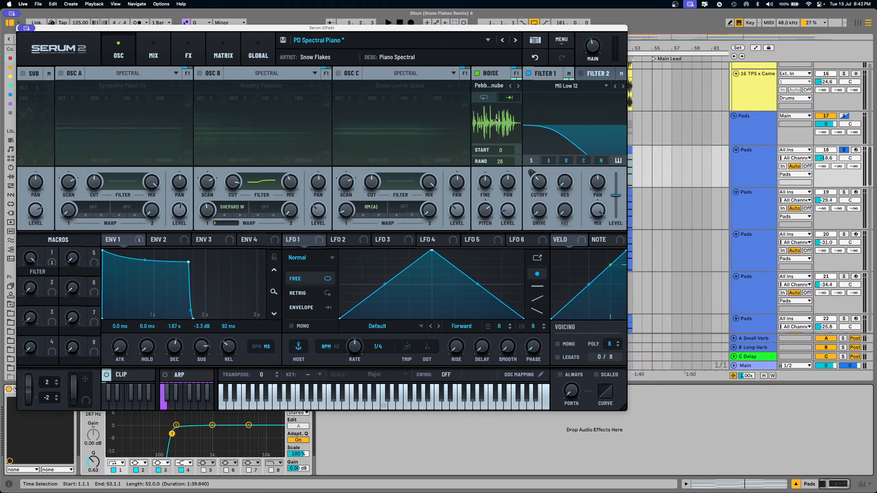
pyautogui.press('space')
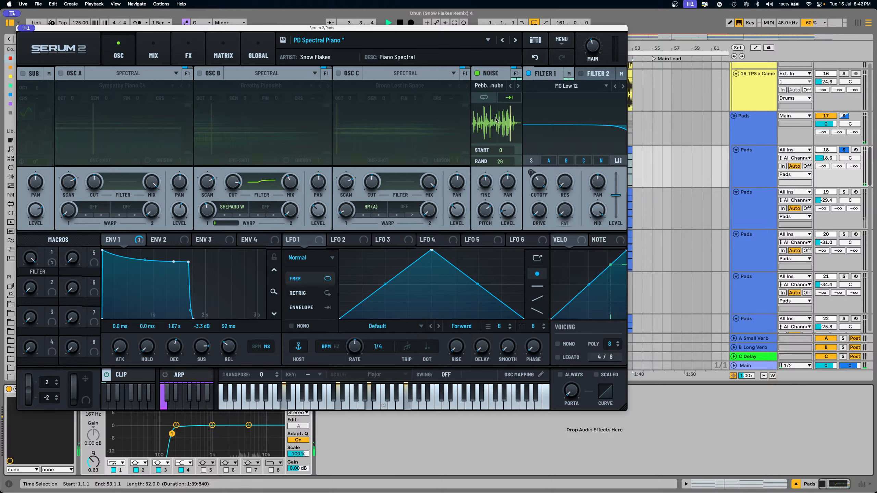
pyautogui.press('space')
# - Re-enable OSC C, OSC B and OSC A alongside Noise and play the full patch
pyautogui.click(339, 74)
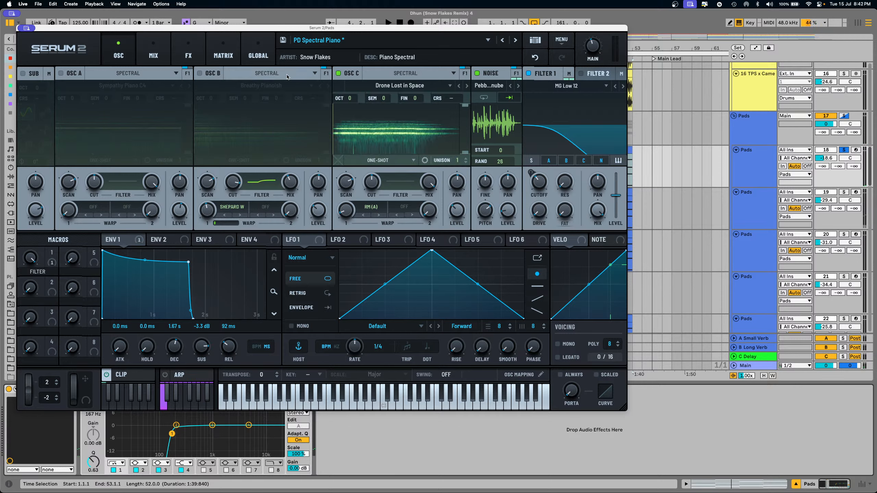
pyautogui.click(200, 74)
pyautogui.click(61, 74)
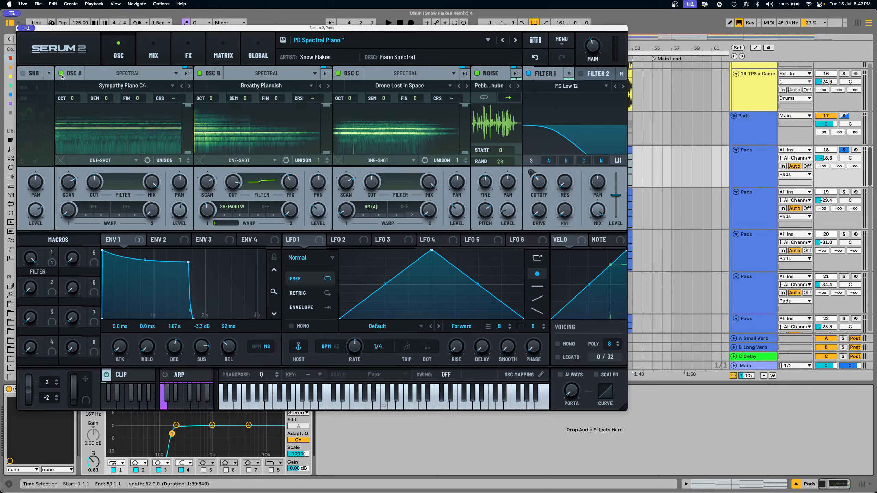
pyautogui.press('space')
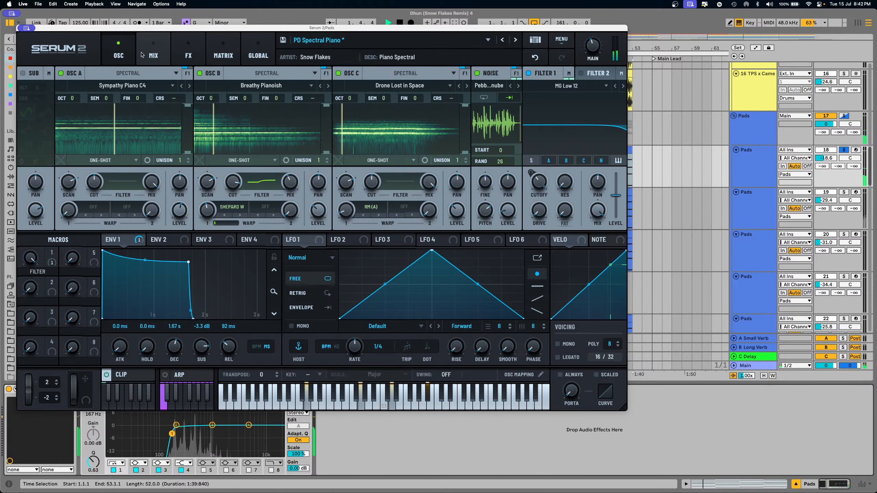
# - Show the patch's main FX chain, enlarge the Serum 2 window and review the effects from Hyper/Dimension to Filter
pyautogui.click(153, 53)
pyautogui.click(182, 52)
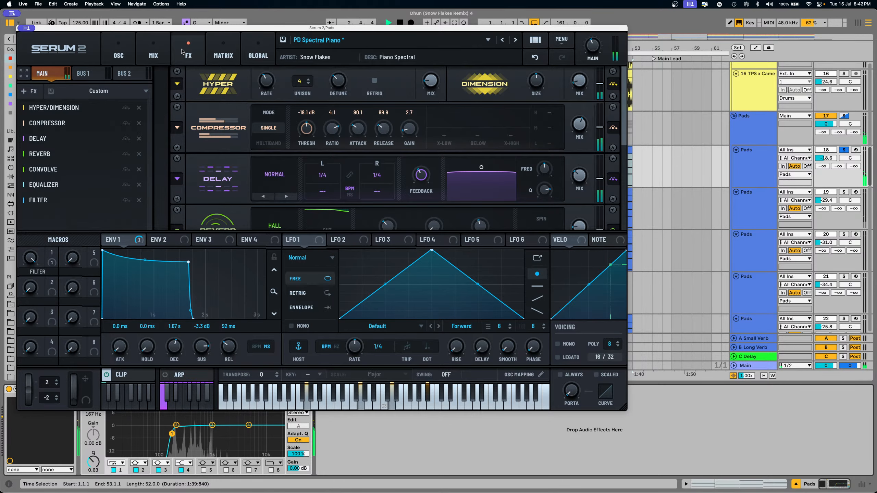
pyautogui.press('space')
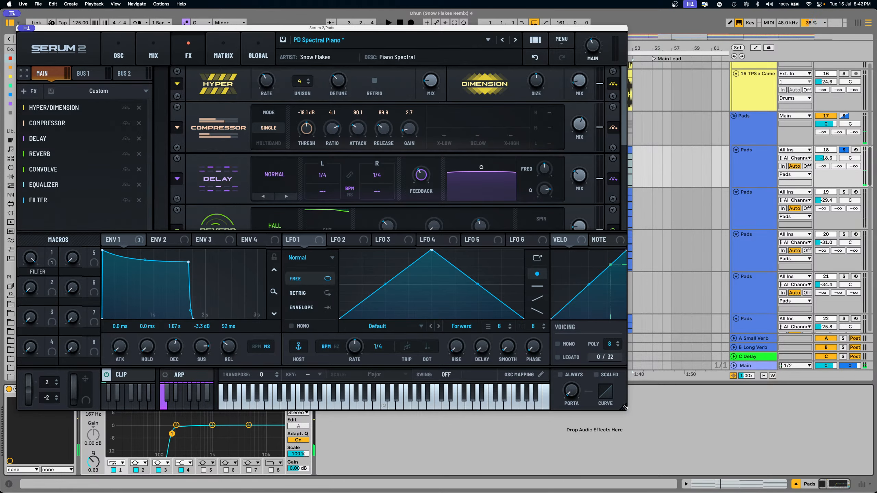
pyautogui.moveTo(624, 407); pyautogui.dragTo(697, 453)
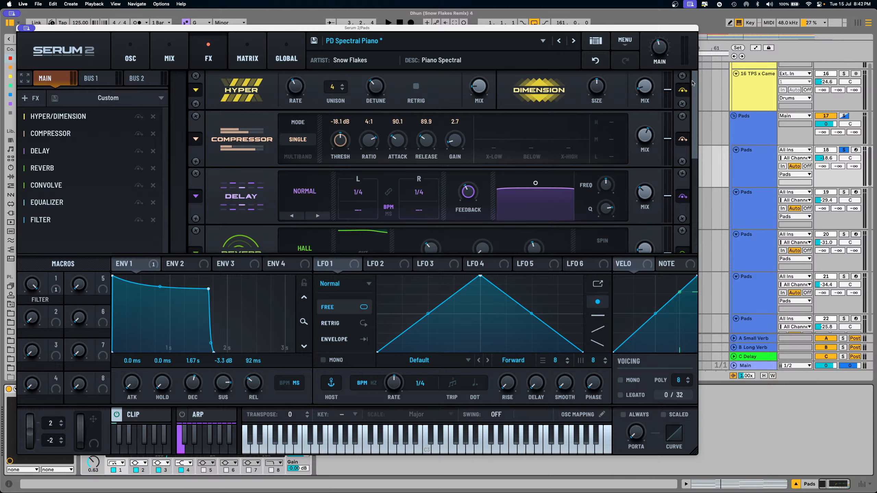
pyautogui.moveTo(692, 105); pyautogui.dragTo(688, 225)
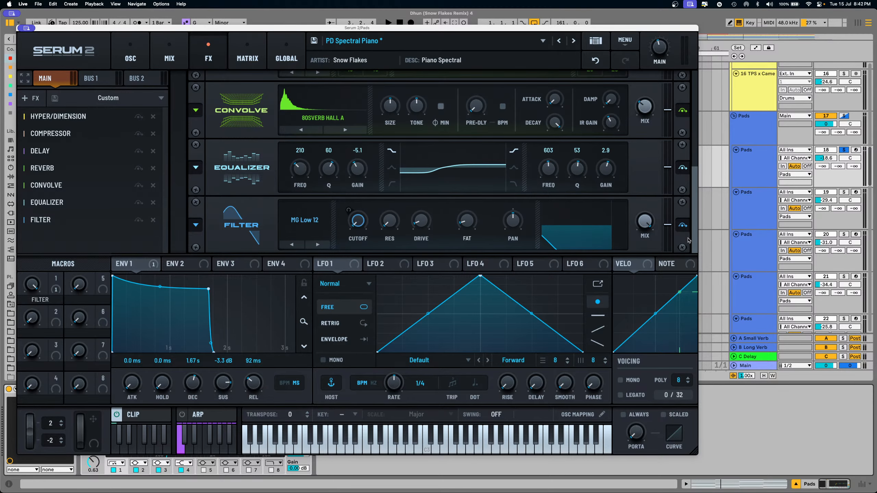
# - Play the pad patch and review its oscillator, mixer and effects pages
pyautogui.press('space')
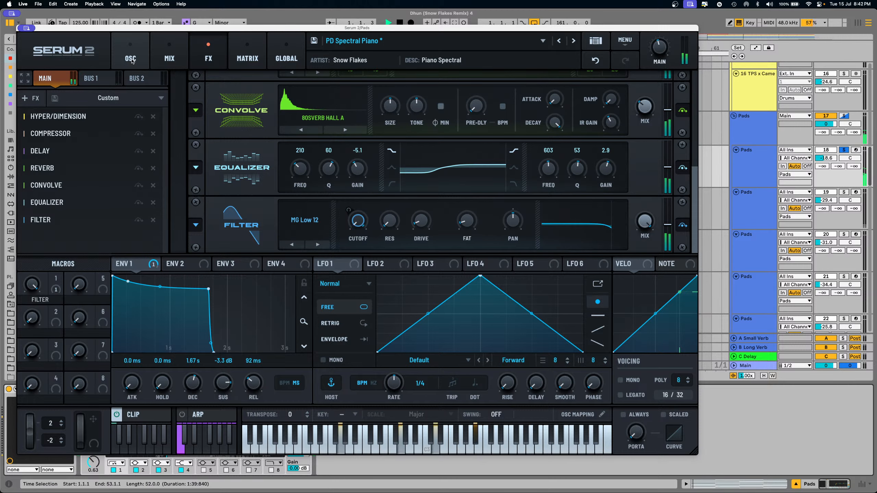
pyautogui.click(130, 59)
pyautogui.click(169, 57)
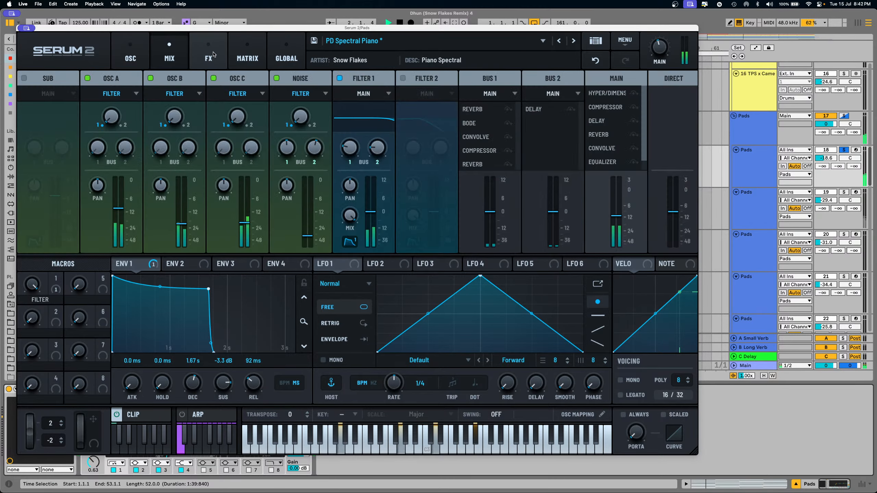
pyautogui.click(212, 55)
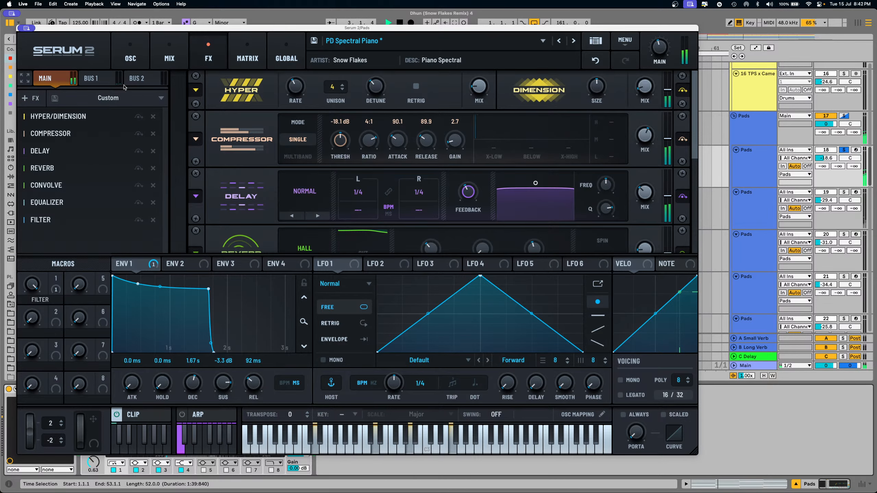
# - Review the Bus 1 effects chain with the Big Retro Mod Verb preset, and return to the Main chain
pyautogui.click(94, 83)
pyautogui.press('space')
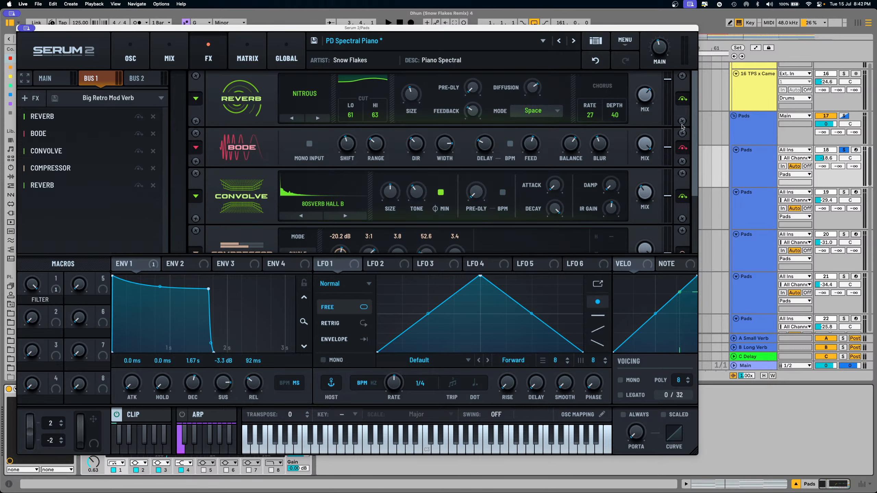
pyautogui.moveTo(694, 116); pyautogui.dragTo(701, 83)
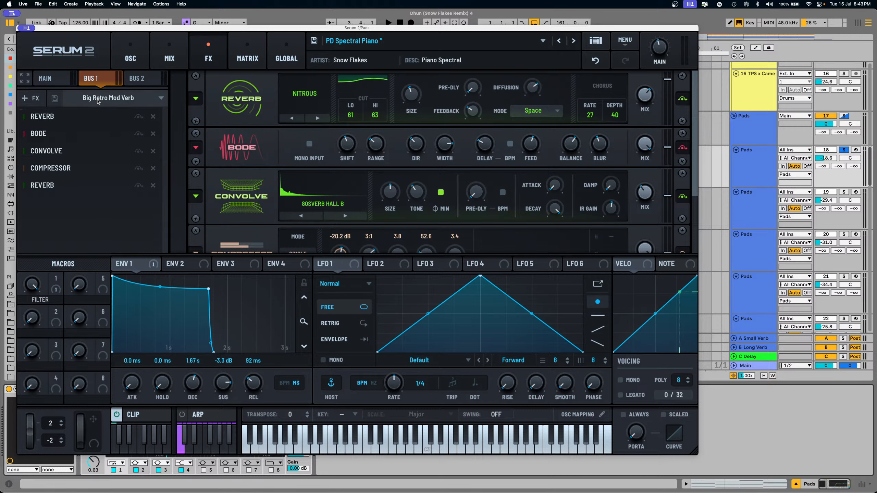
pyautogui.click(52, 80)
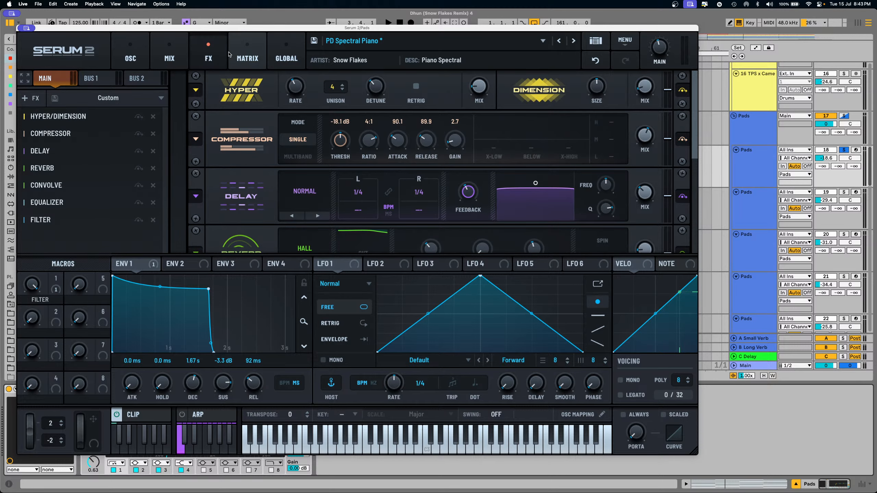
# - Review the mixer page during playback, return to the oscillator page and close the Serum 2 window
pyautogui.click(169, 55)
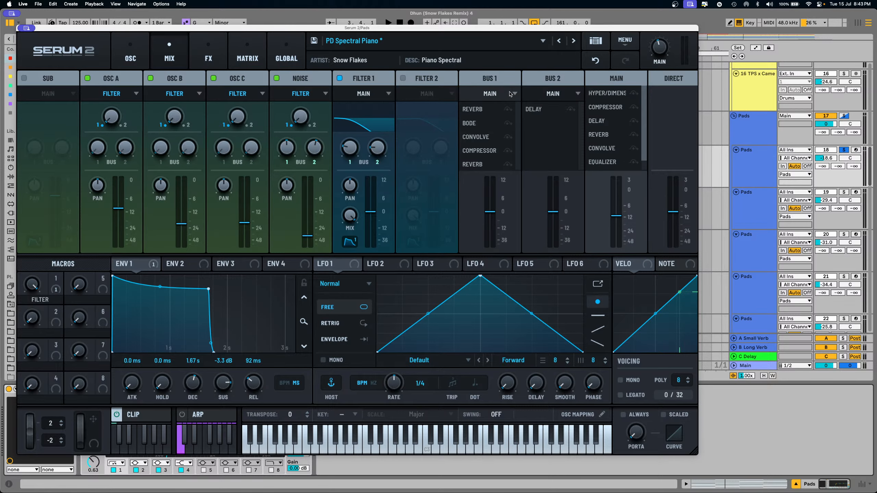
pyautogui.press('space')
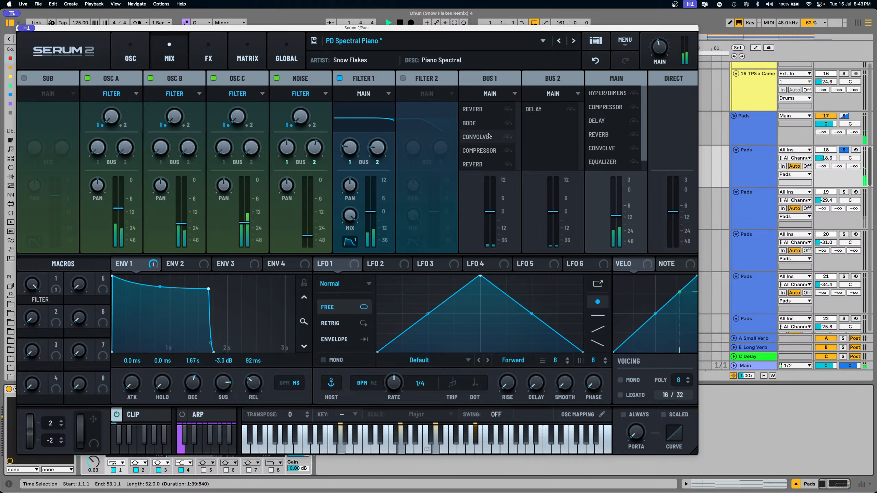
pyautogui.click(130, 55)
pyautogui.press('space')
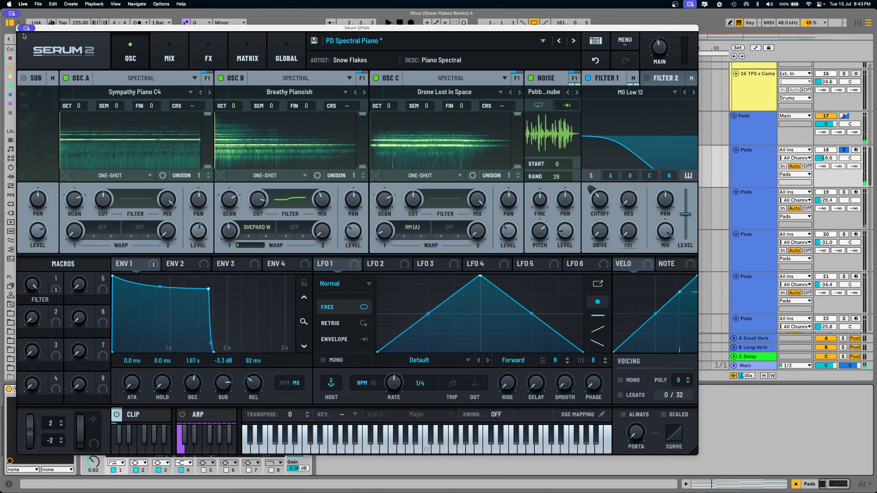
pyautogui.click(776, 192)
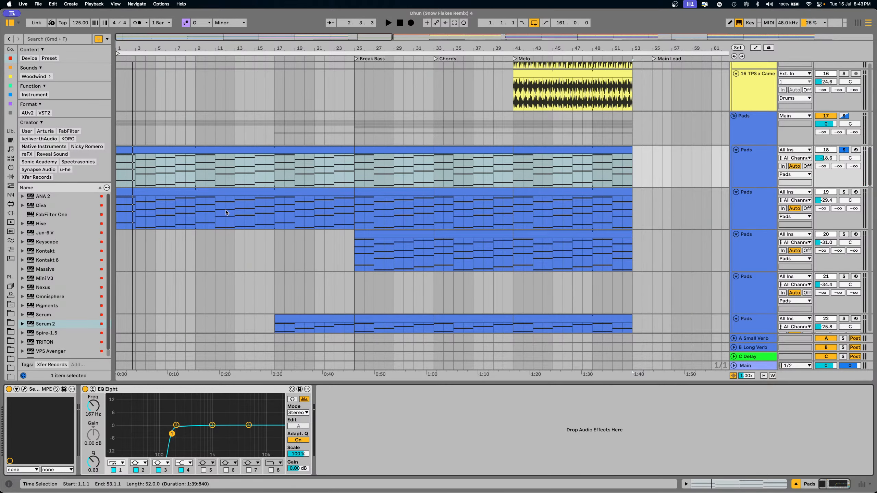
# - Solo Pads track 19, audition it and view its Pad - Calm patch in Serum 2
pyautogui.click(772, 193)
pyautogui.click(843, 193)
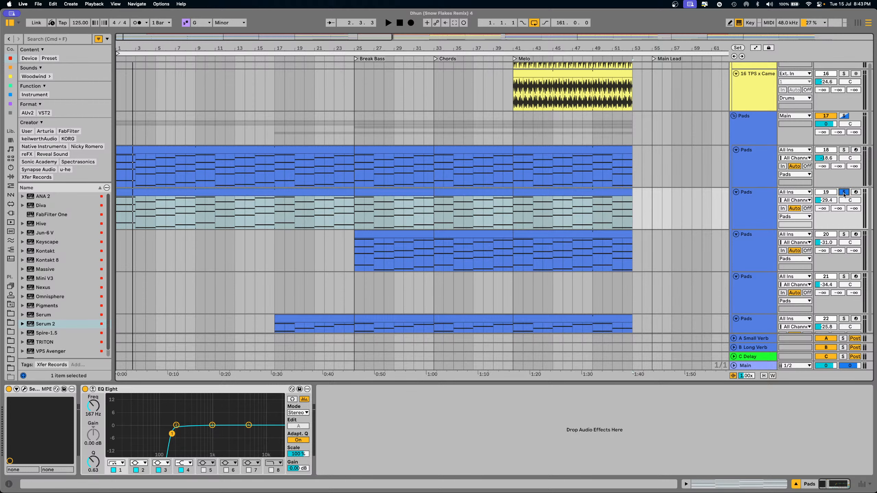
pyautogui.press('space')
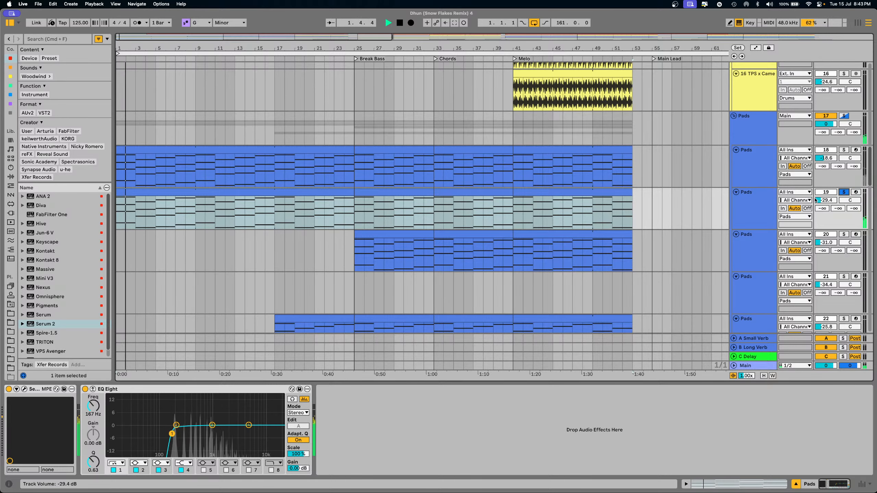
pyautogui.click(24, 389)
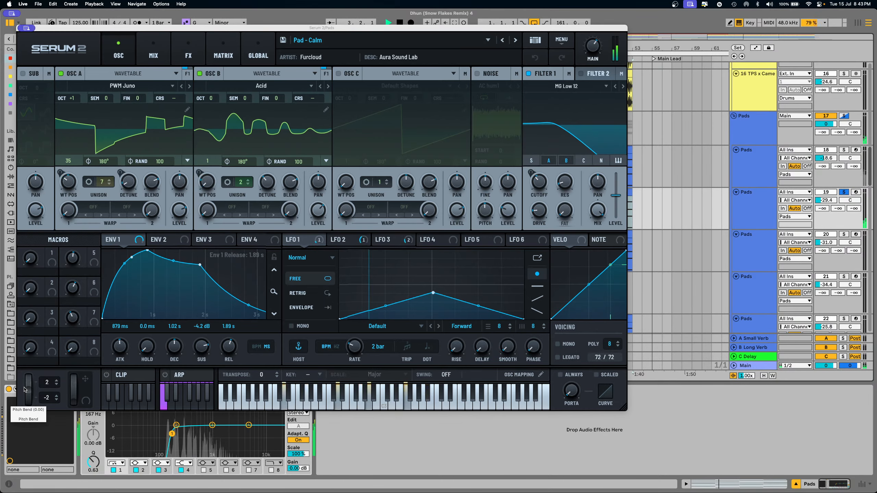
pyautogui.click(26, 28)
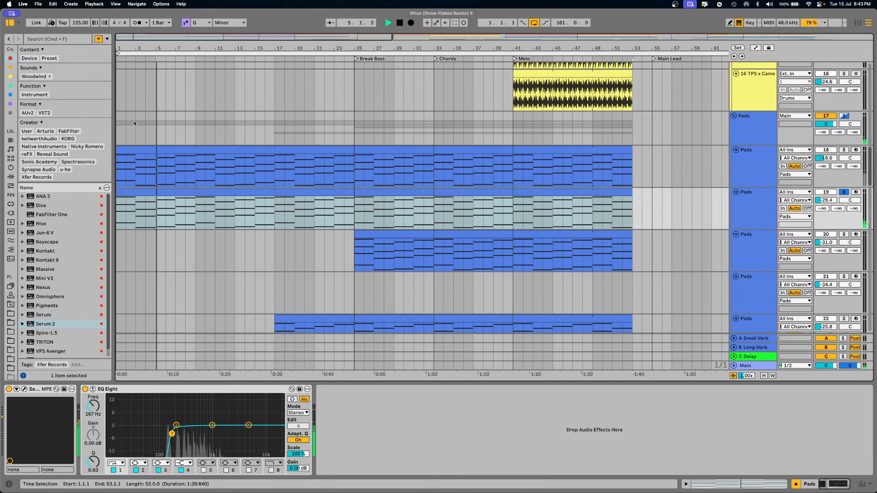
pyautogui.press('space')
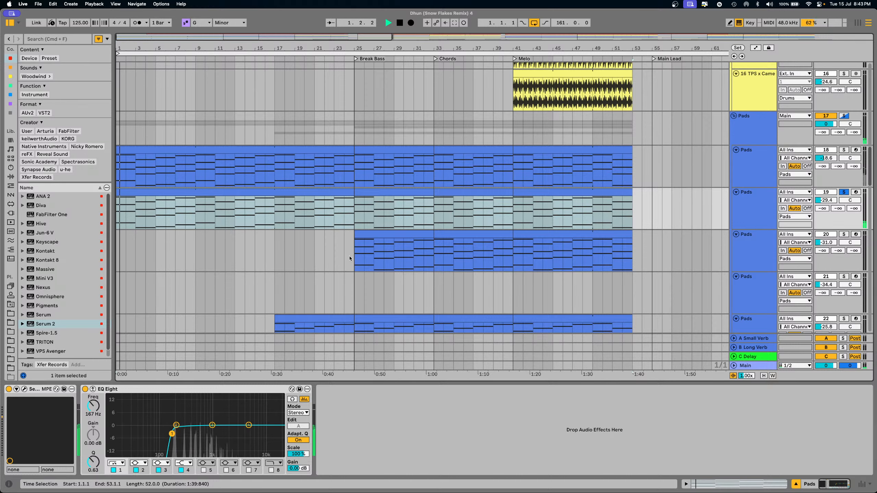
# - Solo Pads track 20 and audition it from the Break Bass marker at bar 25
pyautogui.click(369, 252)
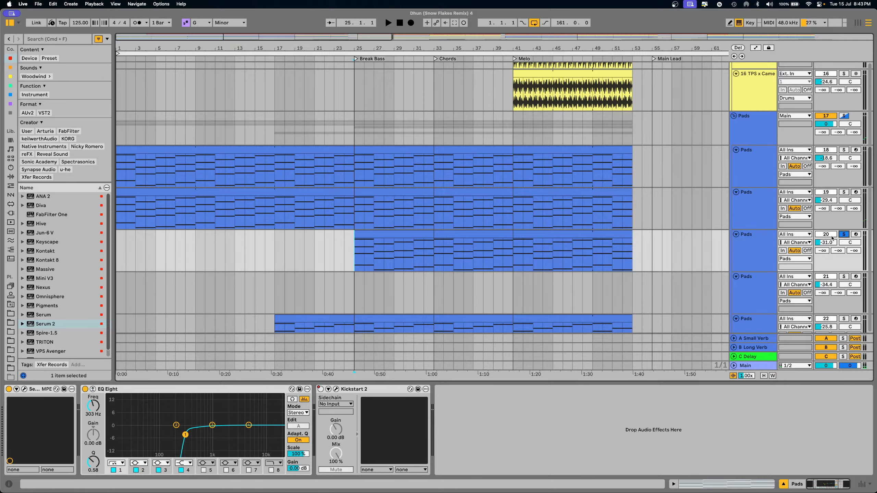
pyautogui.press('space')
pyautogui.scroll(-5, 514, 266)
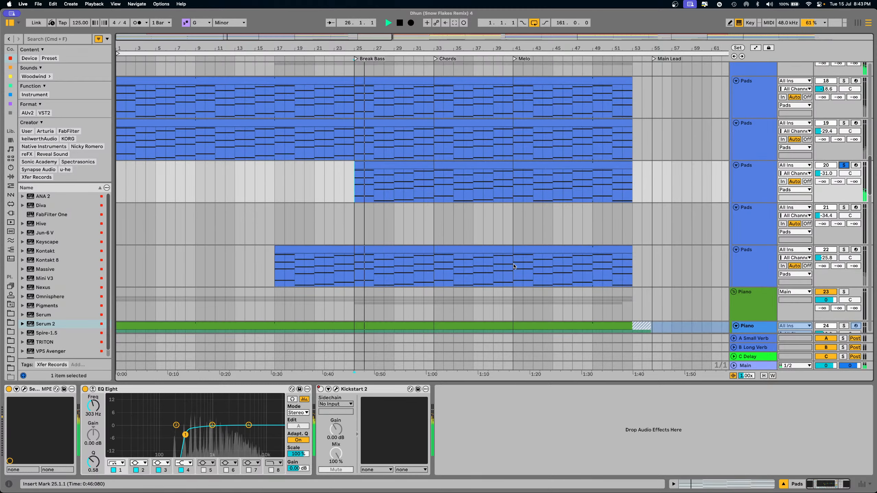
pyautogui.press('space')
# - Solo Pads track 22, select its clip and audition the layer from bar 17
pyautogui.click(844, 250)
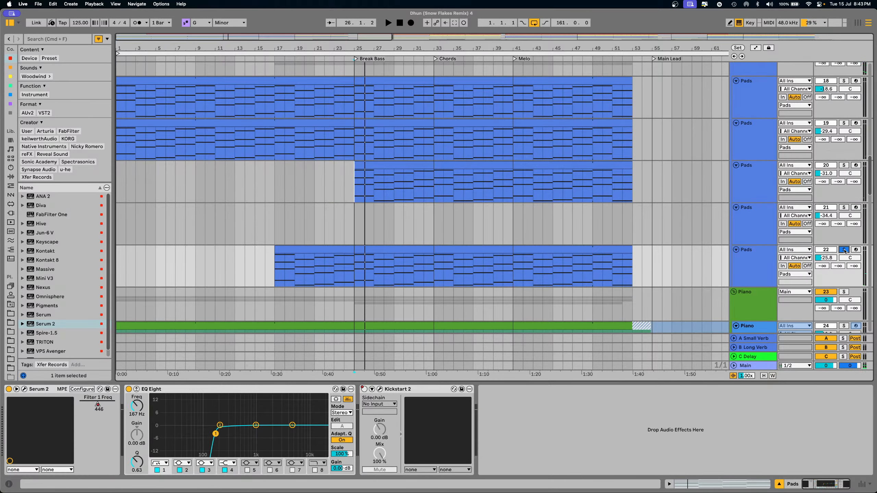
pyautogui.click(352, 248)
pyautogui.press('space')
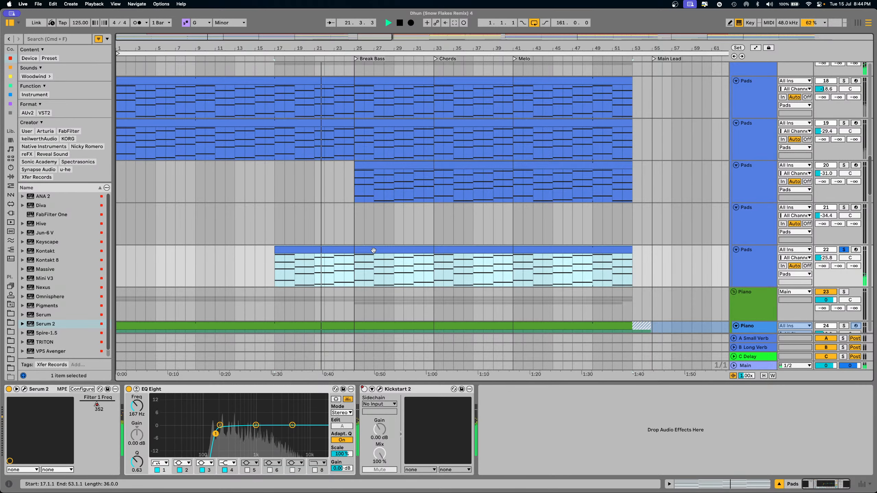
pyautogui.press('space')
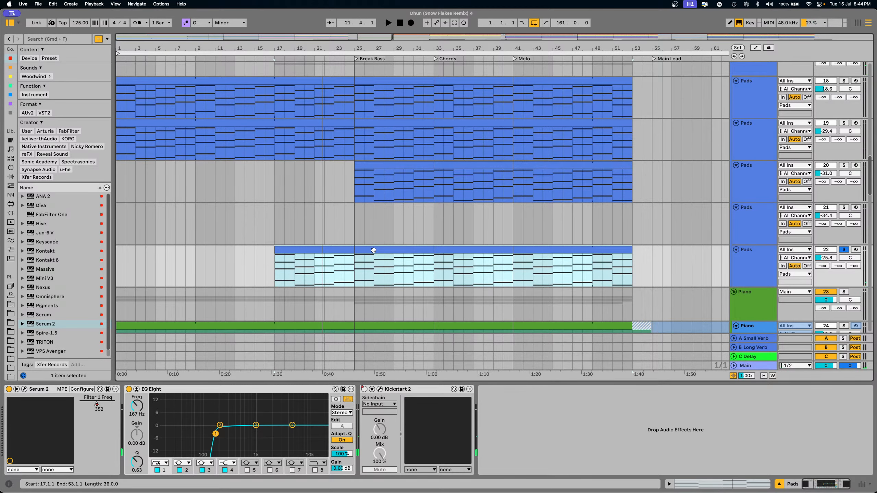
# - Examine the notes of the Pads track 22 clip in an enlarged editor during playback, and close the editor
pyautogui.doubleClick(373, 249)
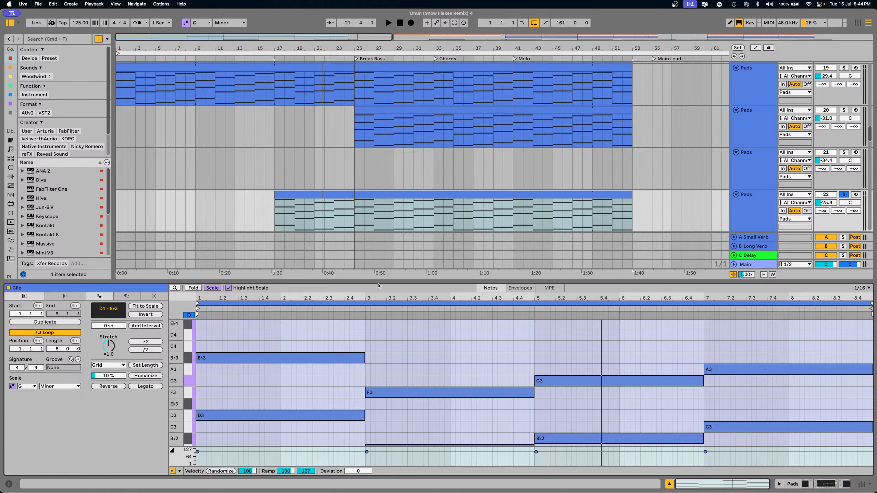
pyautogui.moveTo(382, 301); pyautogui.dragTo(363, 109)
pyautogui.press('space')
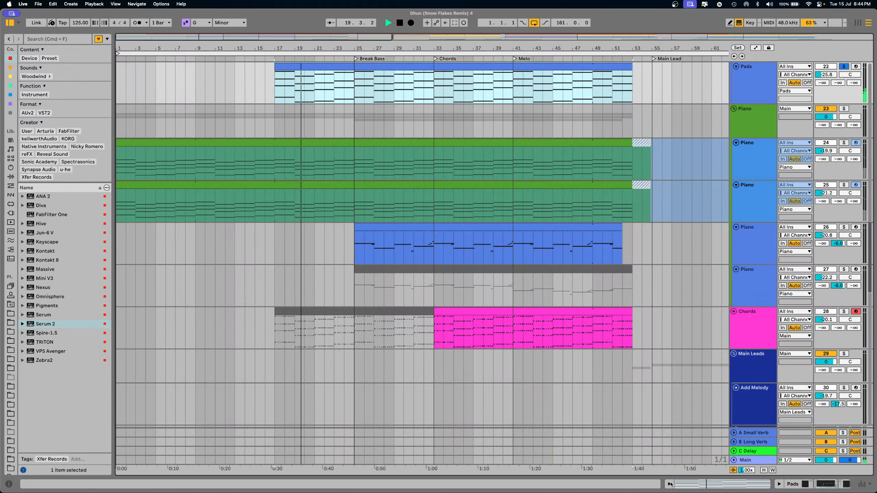
pyautogui.click(669, 484)
# - Move the solo from Pads track 22 to Piano track 24 and audition its clip from bar 1
pyautogui.scroll(2, 650, 257)
pyautogui.click(843, 89)
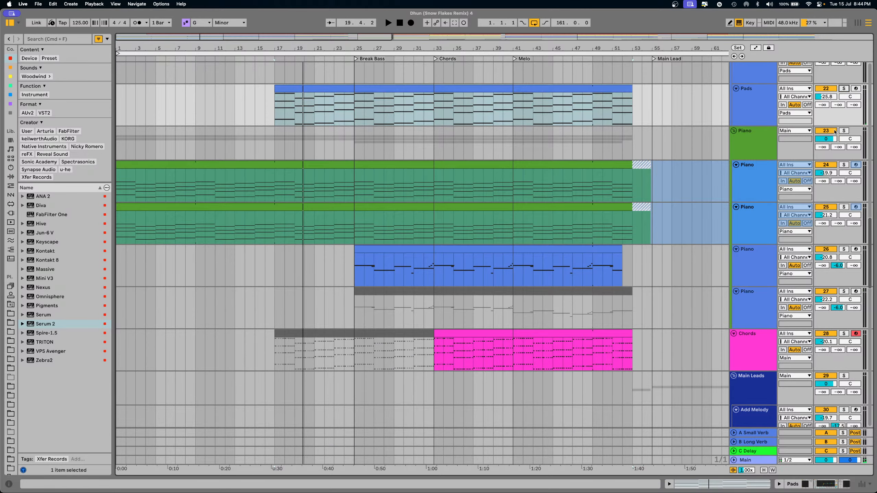
pyautogui.click(844, 165)
pyautogui.click(158, 165)
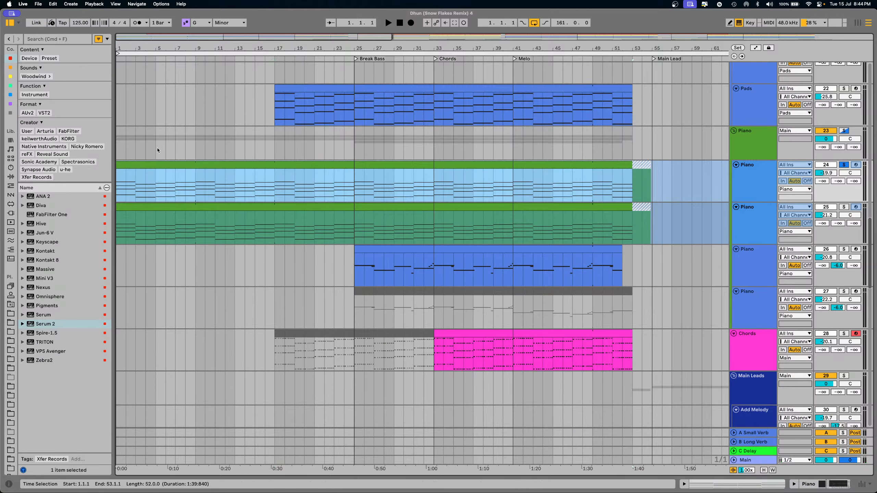
pyautogui.press('space')
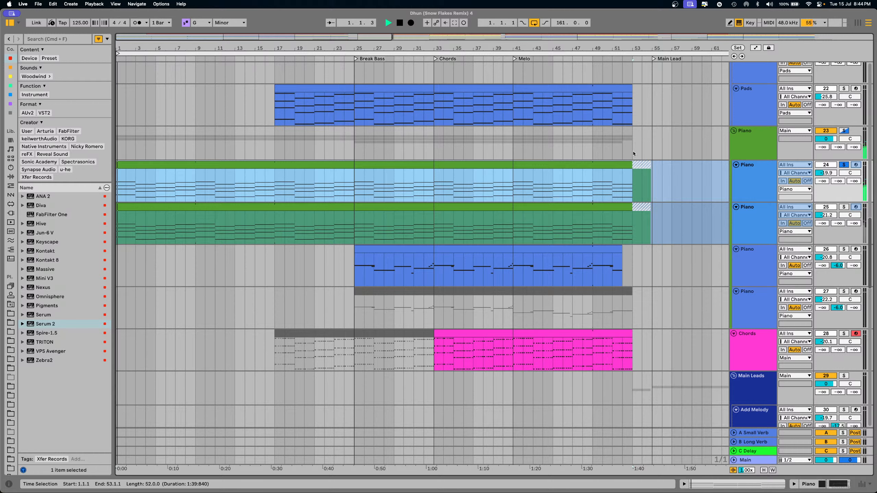
pyautogui.press('space')
# - Audition Piano track 25 soloed from the start and switch the solo to the whole Piano group
pyautogui.click(841, 207)
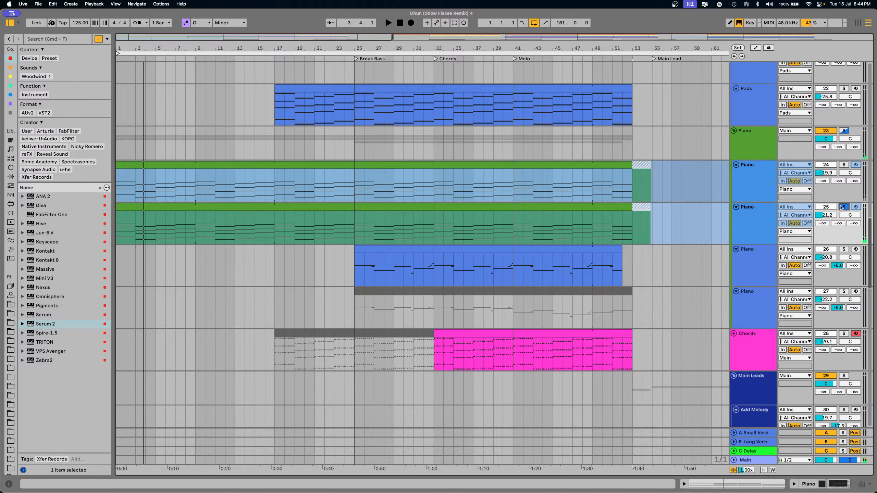
pyautogui.press('space')
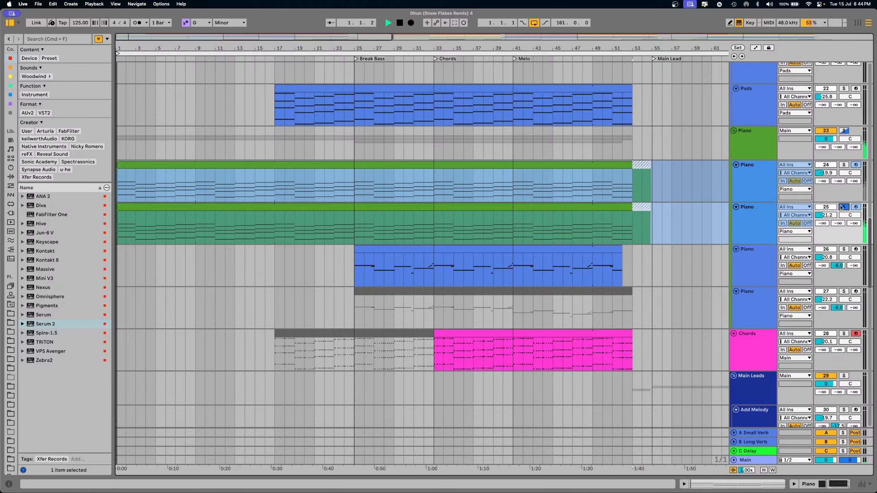
pyautogui.click(844, 130)
# - Solo the Atmos group and audition its atmosphere layers from the start of the arrangement
pyautogui.scroll(-15, 856, 131)
pyautogui.click(844, 92)
pyautogui.press('space')
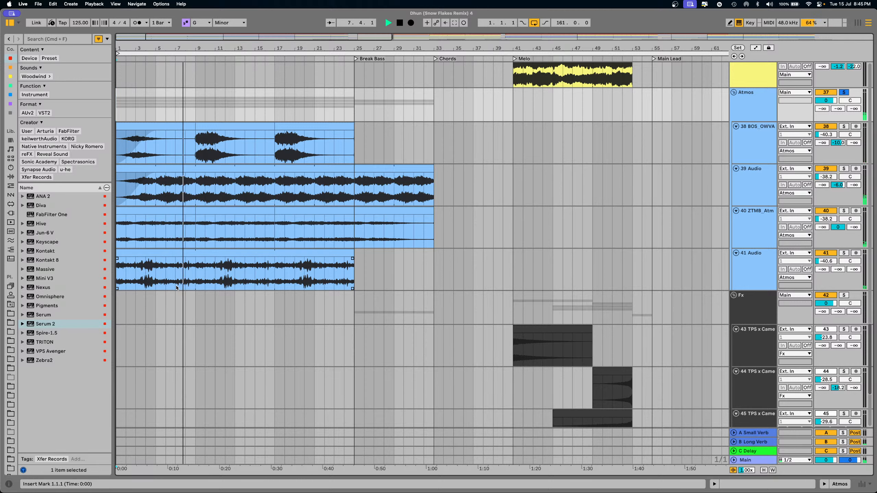
pyautogui.press('space')
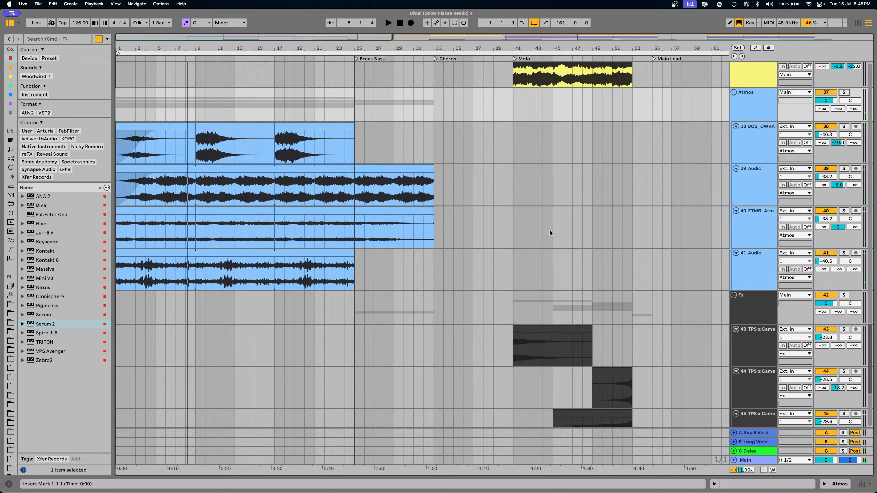
# - Solo Piano track 26, select its melody clip and audition it from bar 25
pyautogui.scroll(-5, 443, 287)
pyautogui.scroll(8, 427, 329)
pyautogui.scroll(12, 519, 285)
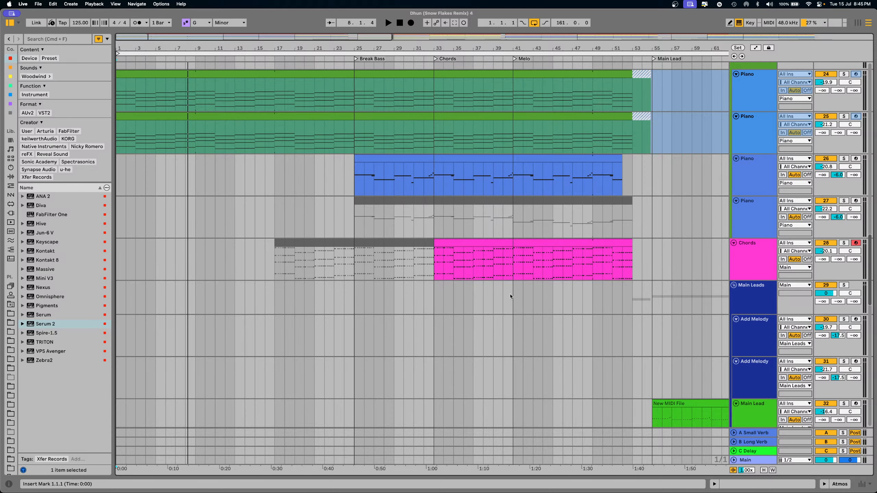
pyautogui.click(391, 160)
pyautogui.click(844, 159)
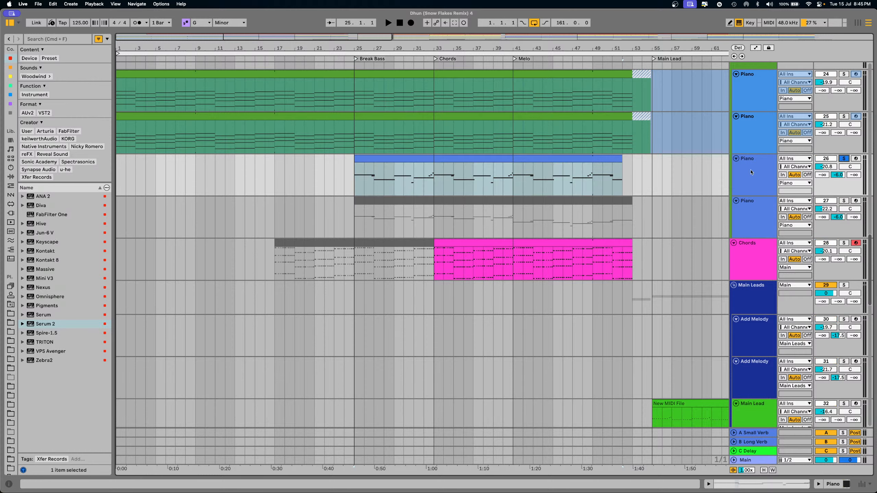
pyautogui.click(413, 160)
pyautogui.press('space')
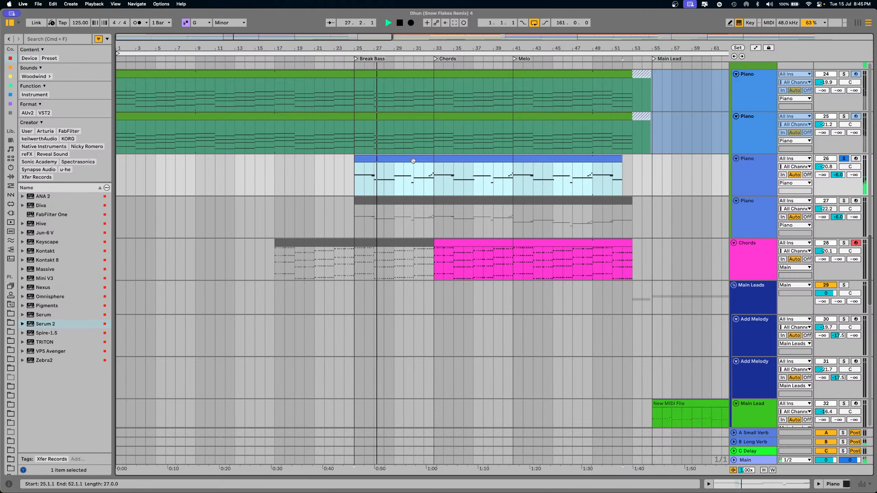
# - Examine the notes of the Piano track 26 clip while it plays, close the note editor and stop playback
pyautogui.doubleClick(413, 161)
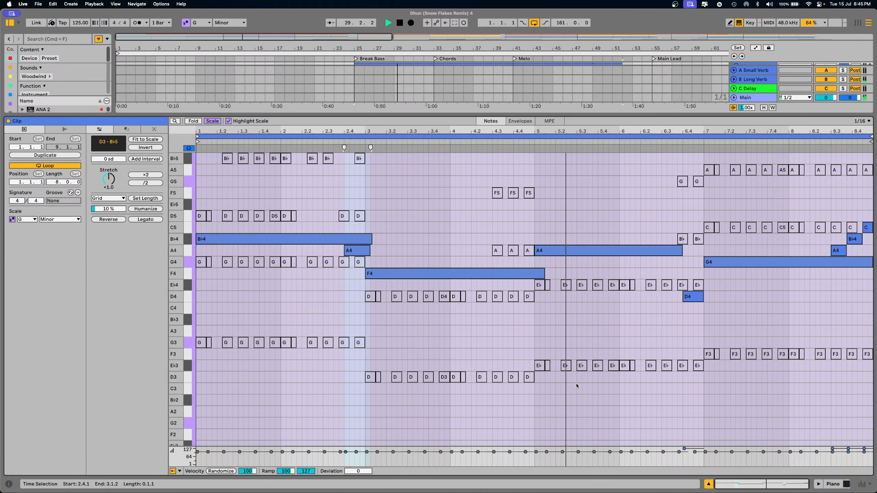
pyautogui.click(708, 484)
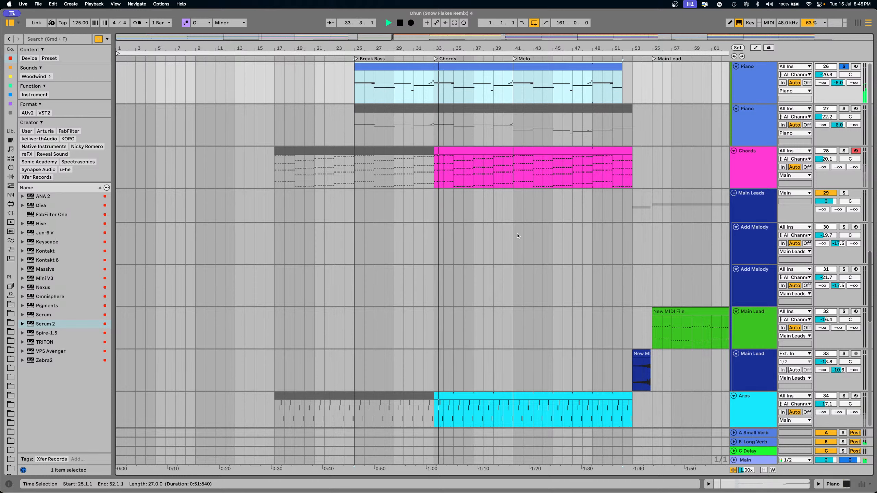
pyautogui.press('space')
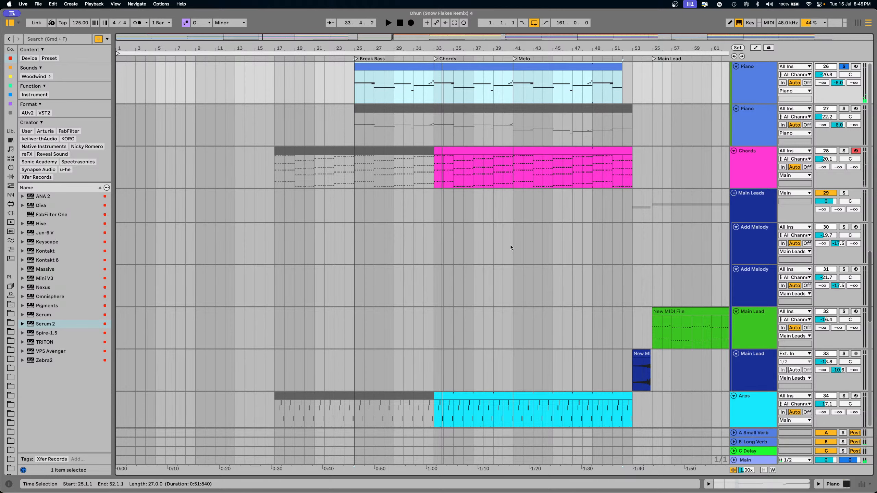
# - Play the arrangement from bar 51 and clear the remaining track solo so all tracks sound together
pyautogui.scroll(10, 553, 214)
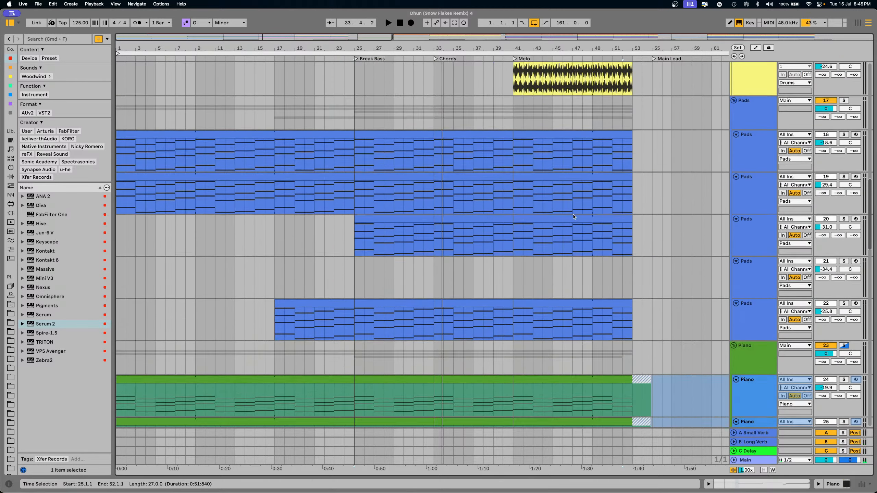
pyautogui.scroll(15, 573, 217)
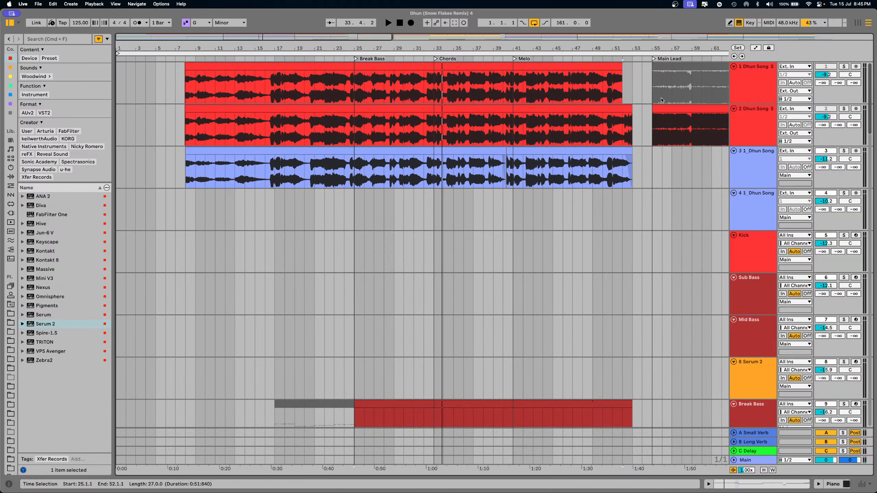
pyautogui.click(624, 86)
pyautogui.hscroll(1, 625, 86)
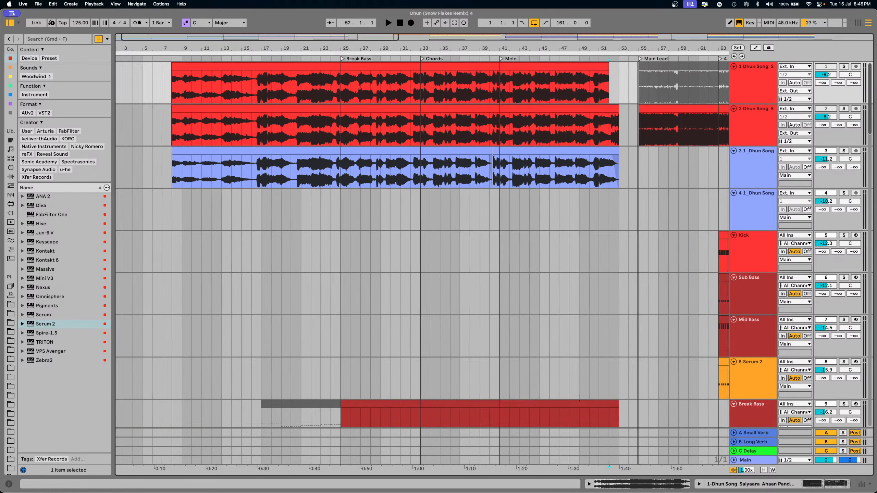
pyautogui.hscroll(10, 292, 174)
pyautogui.scroll(-5, 281, 193)
pyautogui.click(272, 207)
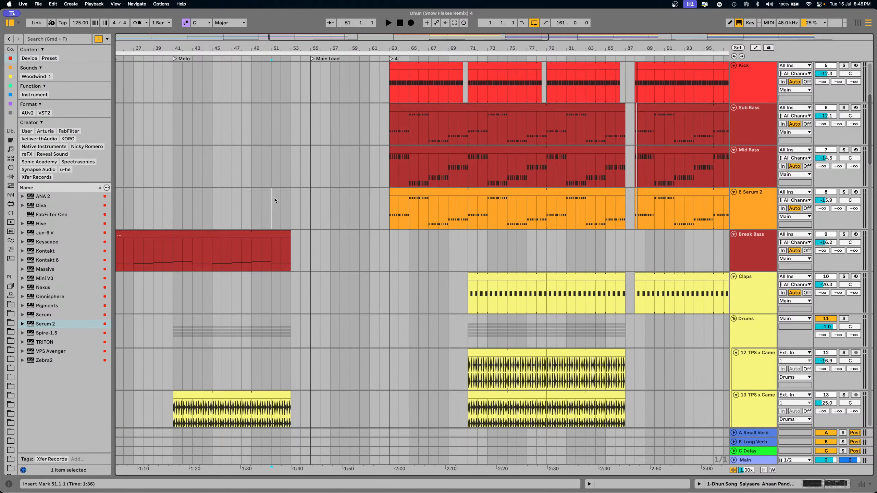
pyautogui.press('space')
pyautogui.scroll(-5, 316, 253)
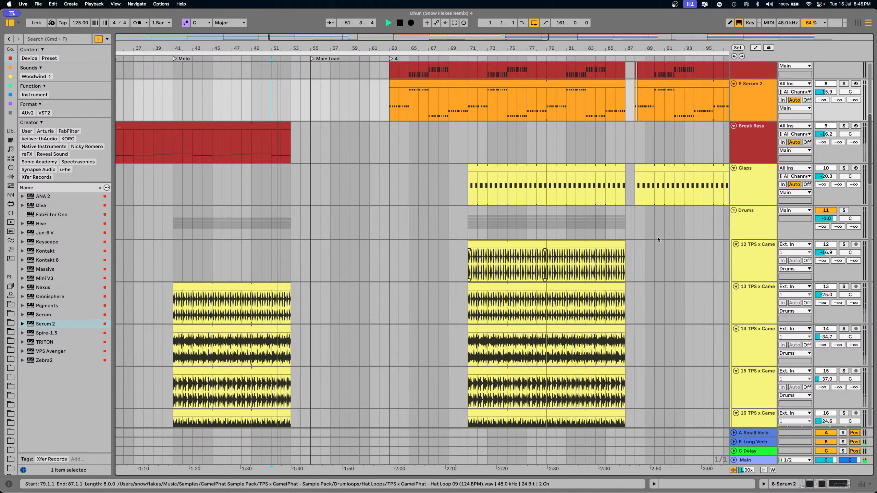
pyautogui.doubleClick(843, 168)
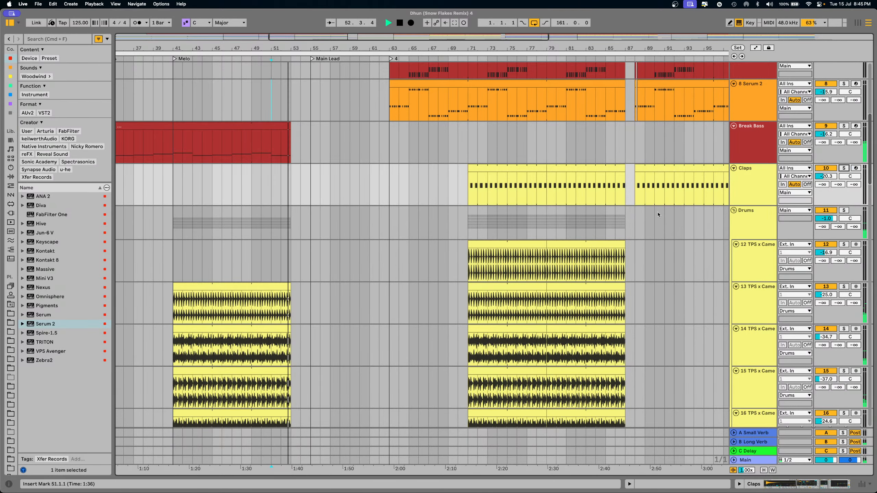
# - Select the Main Lead track 32 clip at bar 55, and display the track's devices and automation lanes during playback
pyautogui.scroll(-20, 328, 303)
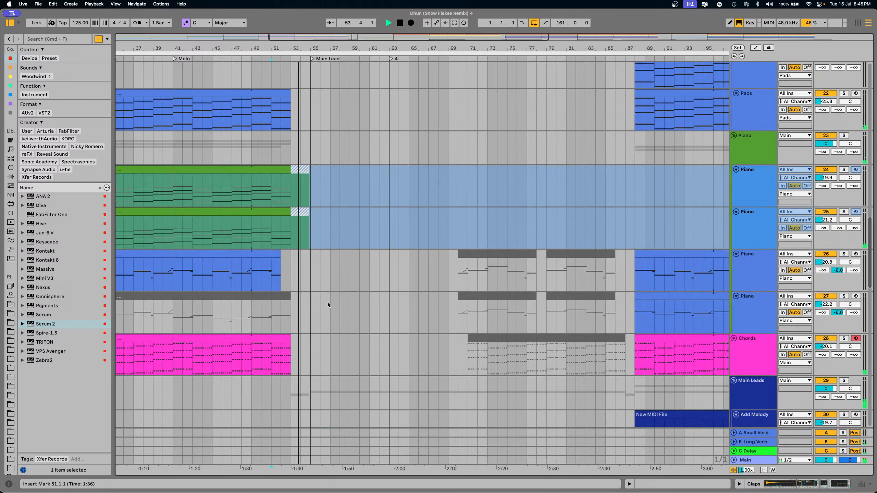
pyautogui.scroll(-10, 327, 302)
pyautogui.click(334, 203)
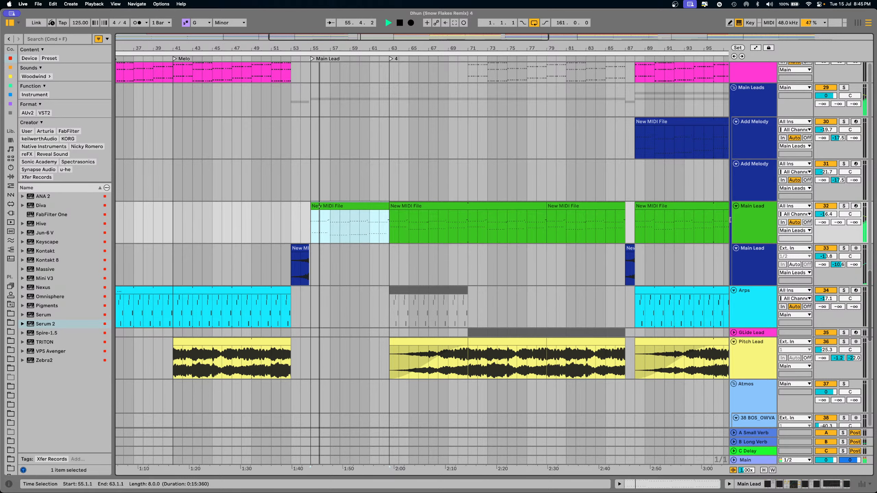
pyautogui.doubleClick(750, 212)
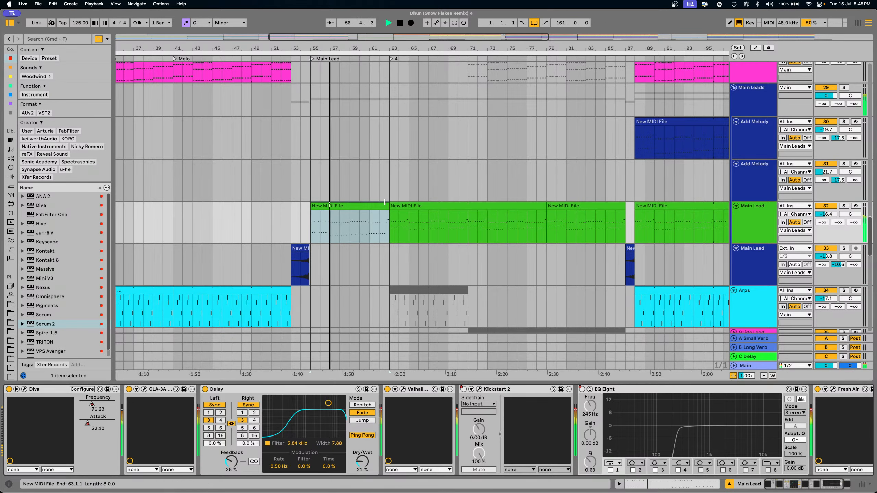
pyautogui.press('a')
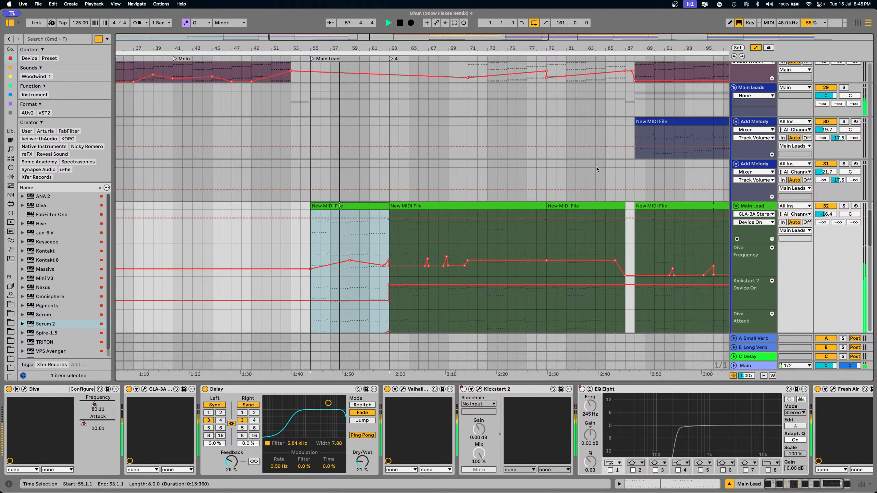
pyautogui.scroll(-5, 598, 169)
pyautogui.moveTo(377, 48); pyautogui.dragTo(397, 91)
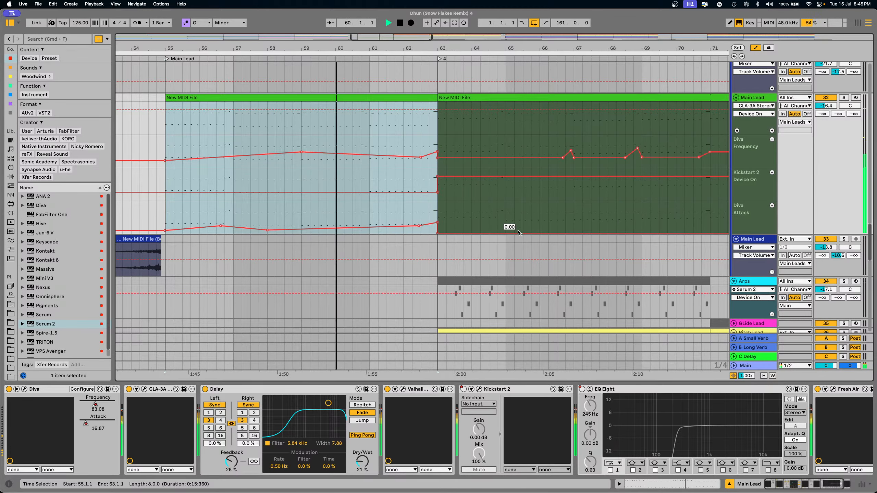
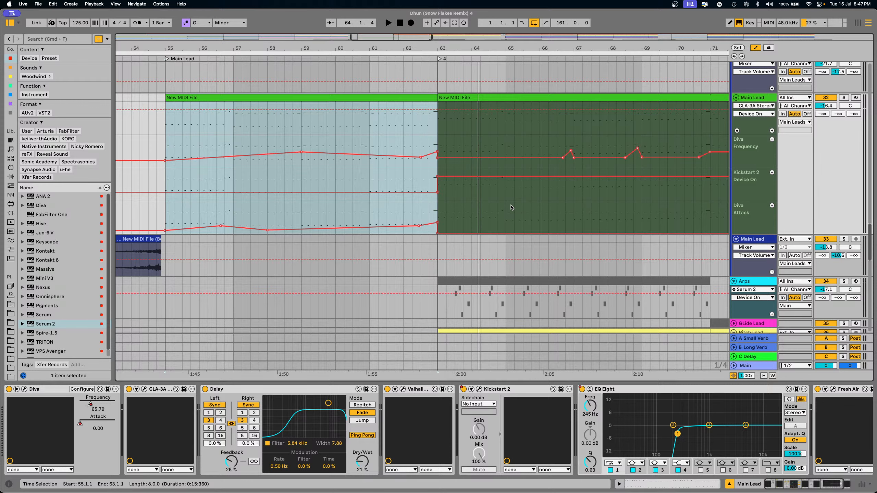
# - Inspect the effect chains of Dhun Song tracks 2, 3 and 4, collapsing the vocal chain rack on track 3
pyautogui.scroll(15, 511, 207)
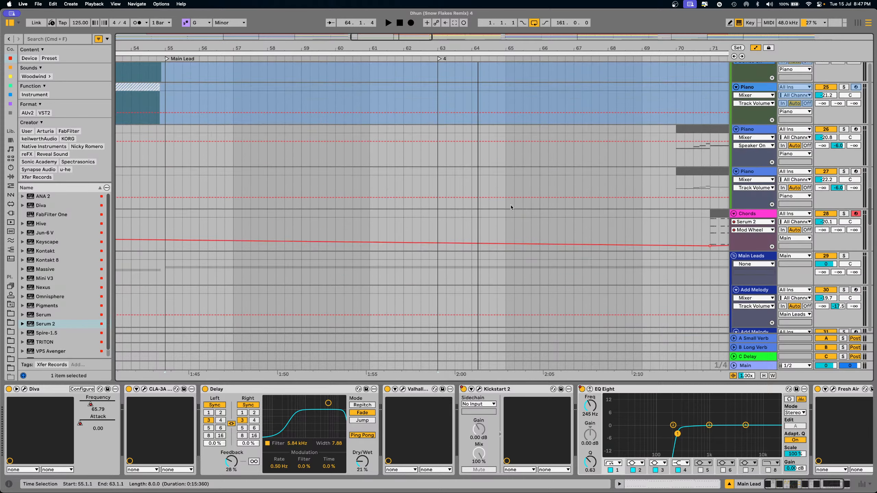
pyautogui.scroll(10, 359, 226)
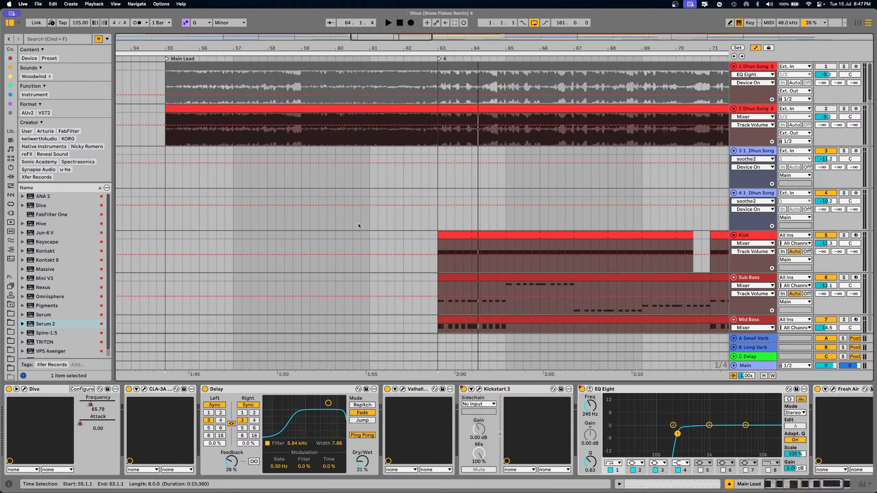
pyautogui.click(761, 111)
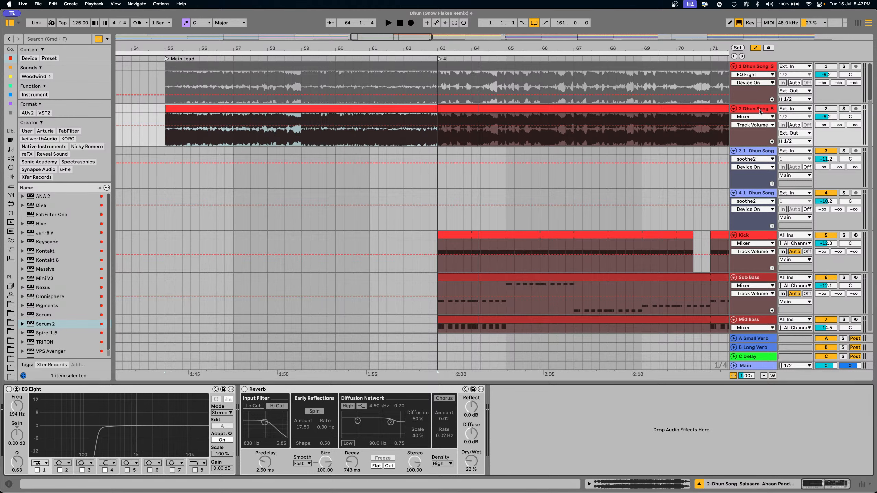
pyautogui.moveTo(428, 53); pyautogui.dragTo(425, 33)
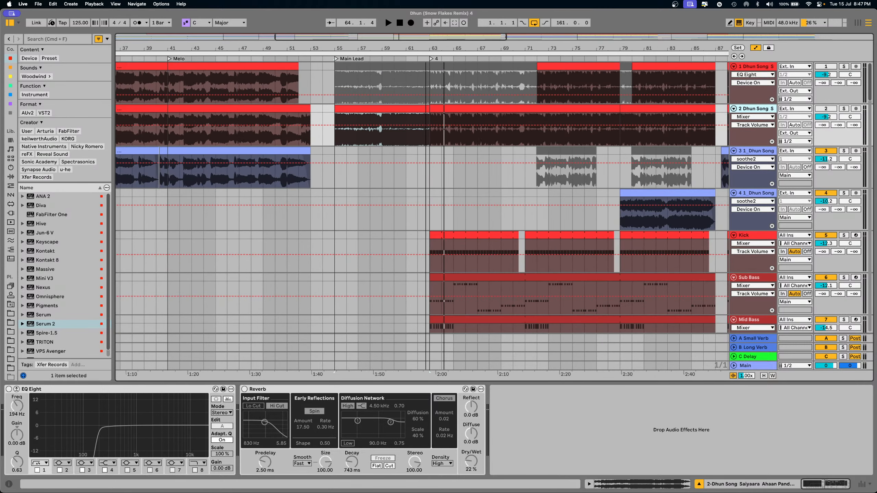
pyautogui.click(751, 152)
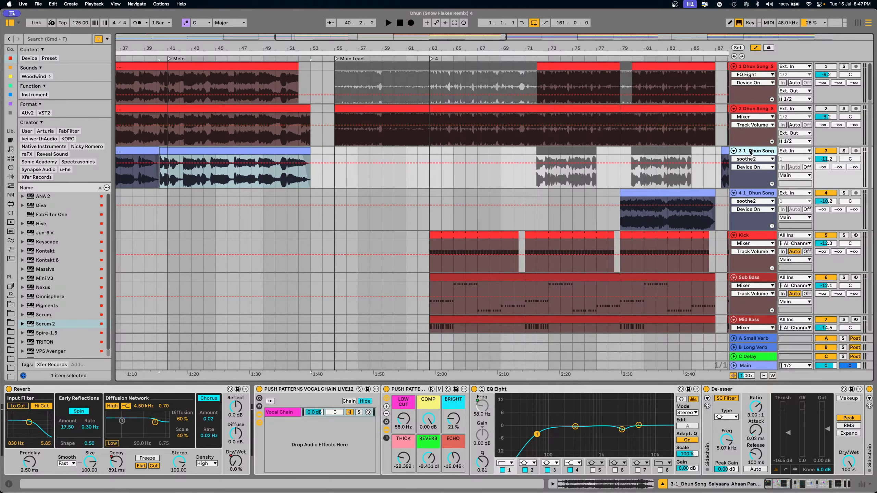
pyautogui.doubleClick(347, 389)
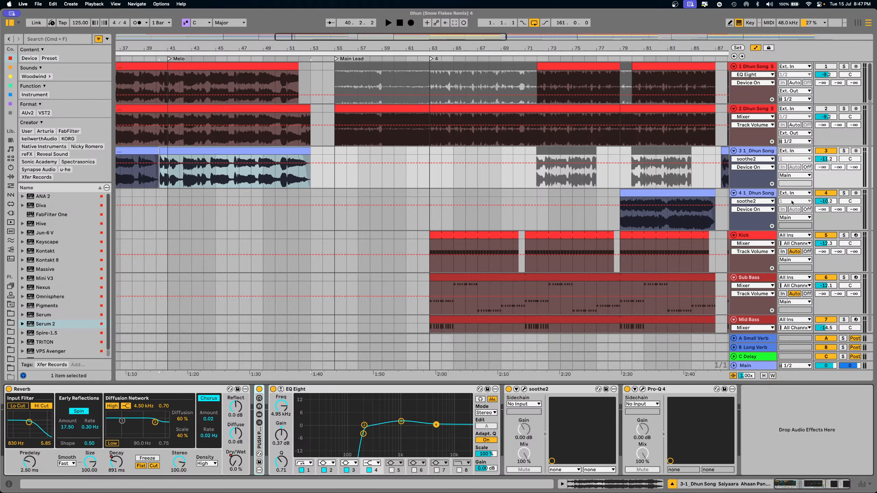
pyautogui.click(758, 194)
# - Select the Main Lead track 32 clip at bar 55, solo the track and play it from there
pyautogui.scroll(-3, 413, 207)
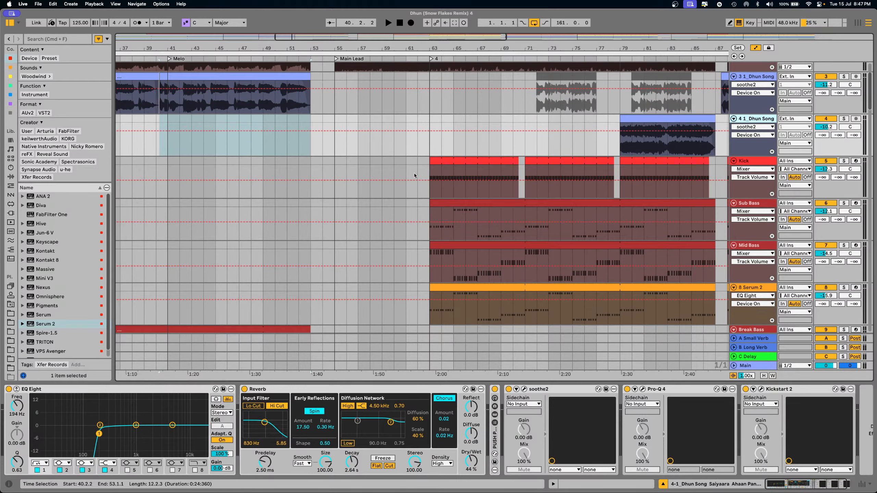
pyautogui.click(338, 169)
pyautogui.scroll(-20, 361, 257)
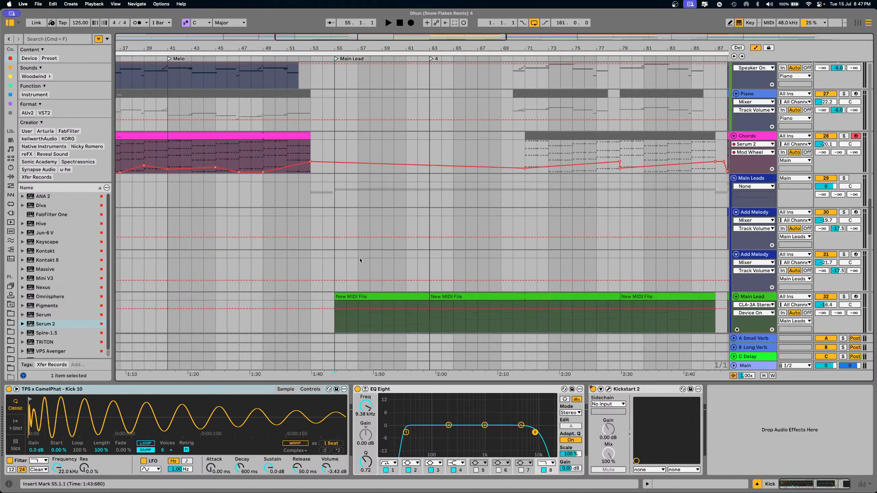
pyautogui.scroll(-5, 360, 261)
pyautogui.click(360, 260)
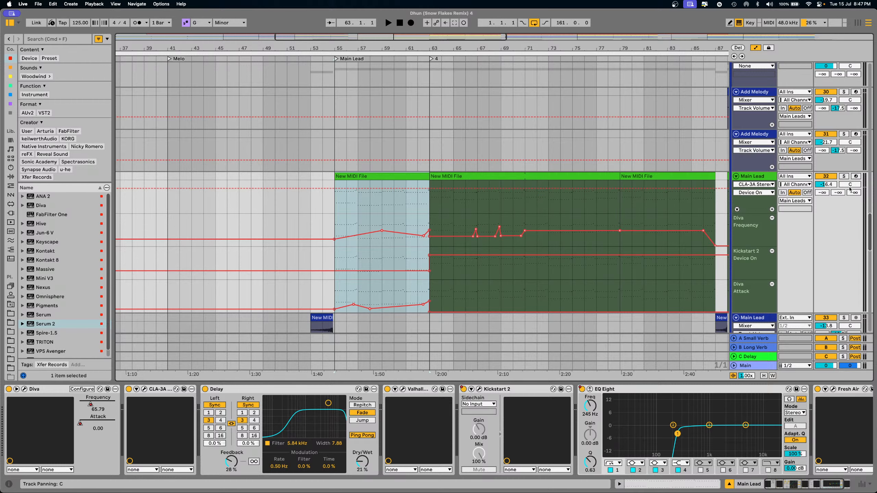
pyautogui.click(846, 177)
pyautogui.press('space')
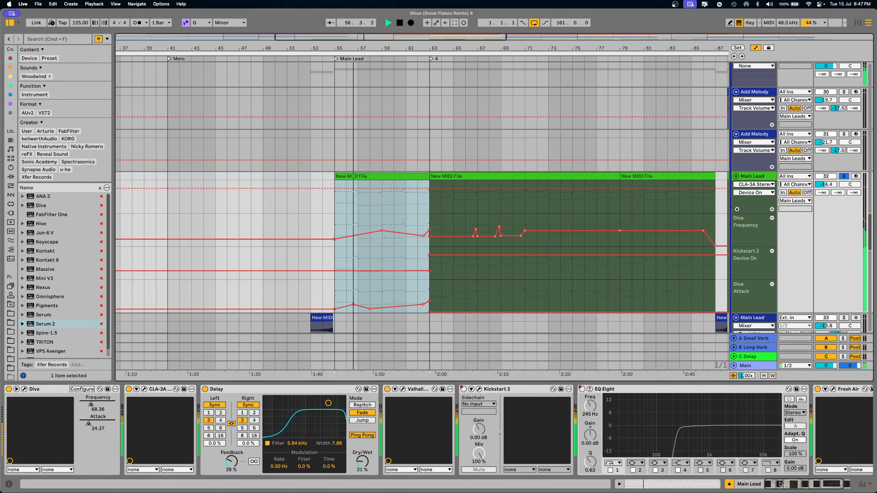
pyautogui.click(821, 485)
pyautogui.scroll(-3, 499, 280)
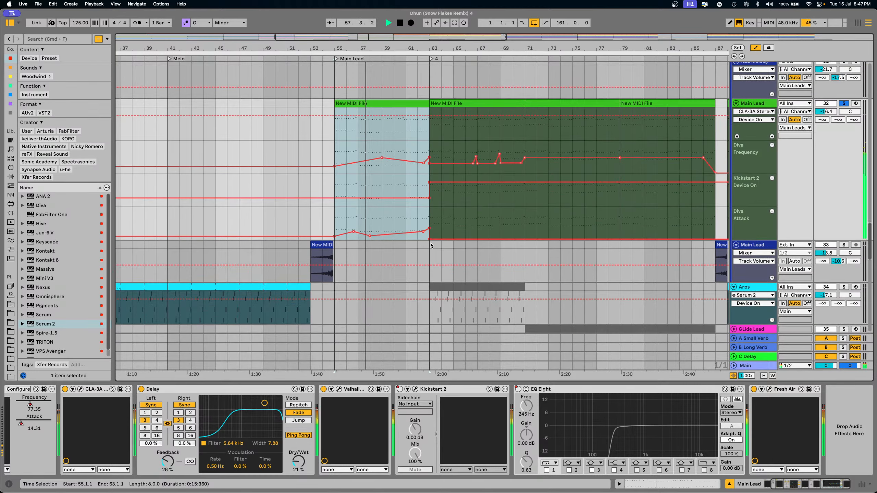
pyautogui.moveTo(370, 45); pyautogui.dragTo(369, 80)
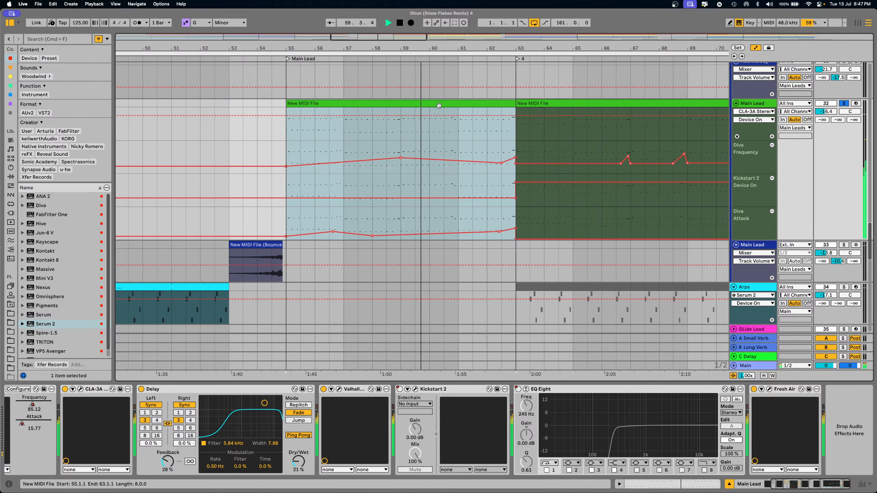
pyautogui.hscroll(5, 538, 84)
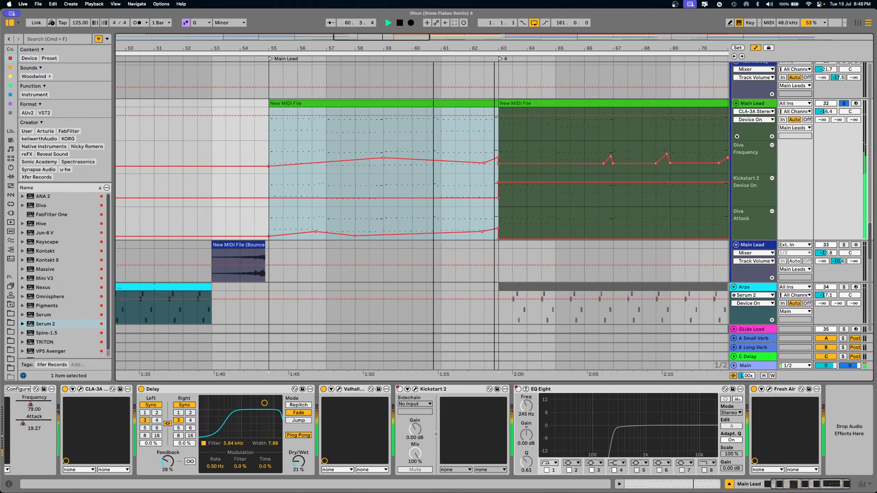
pyautogui.moveTo(399, 48); pyautogui.dragTo(400, 46)
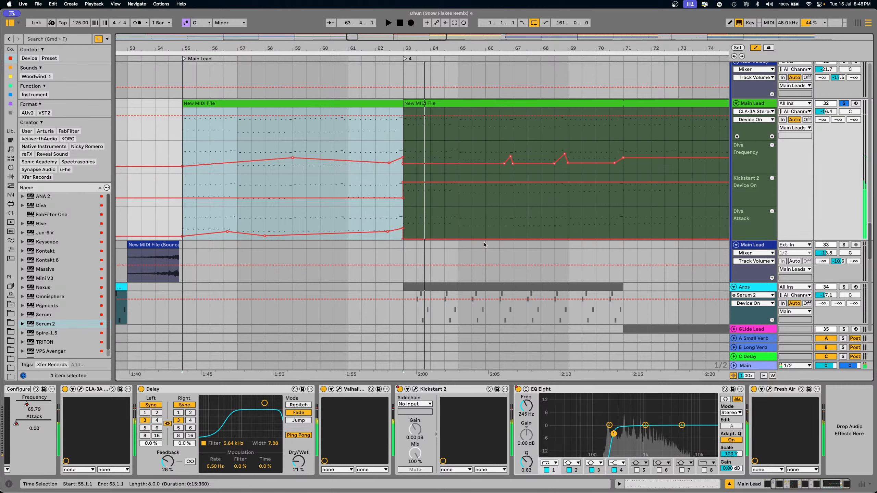
# - Open the Main Lead clip's notes and select all its G1 notes, followed by its G3 notes
pyautogui.doubleClick(393, 102)
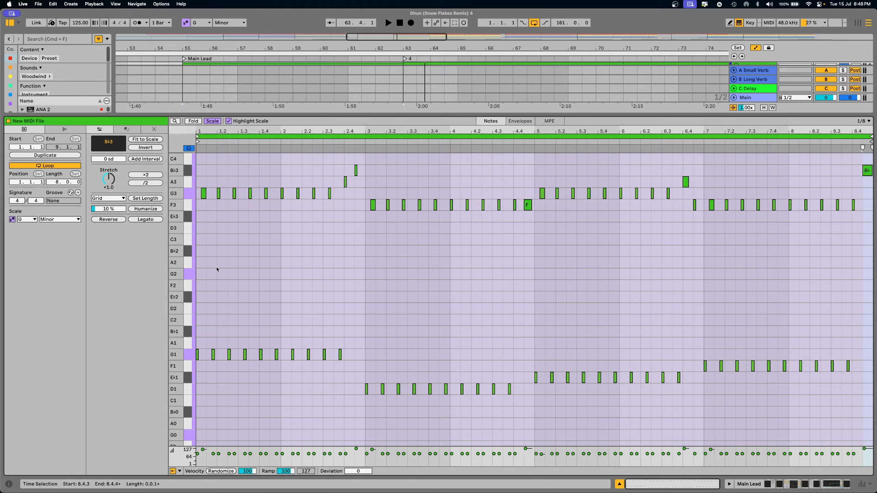
pyautogui.click(188, 355)
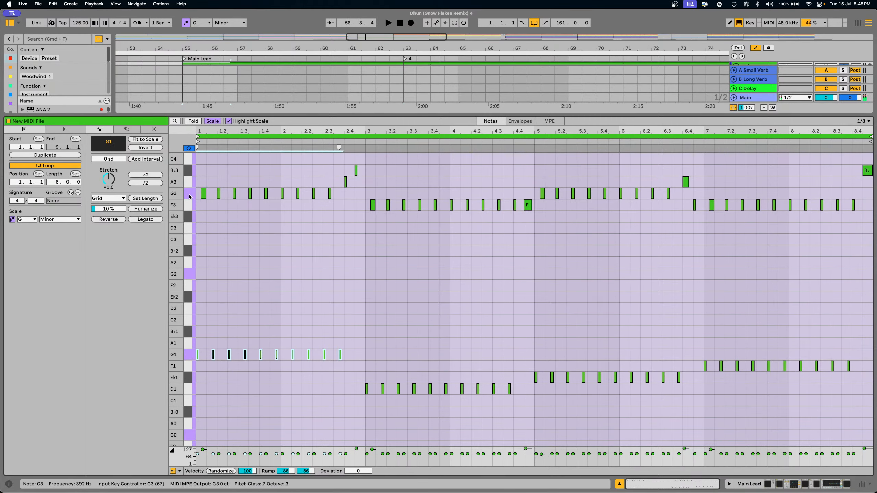
pyautogui.click(189, 197)
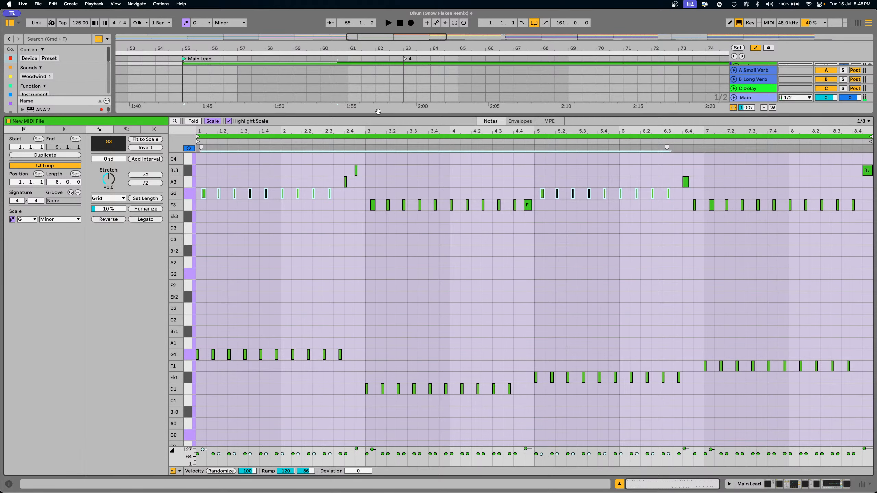
# - Enlarge the arrangement above the note editor, inspect the Main Lead clip's automation and set the insert marker at bar 55
pyautogui.moveTo(378, 112); pyautogui.dragTo(379, 258)
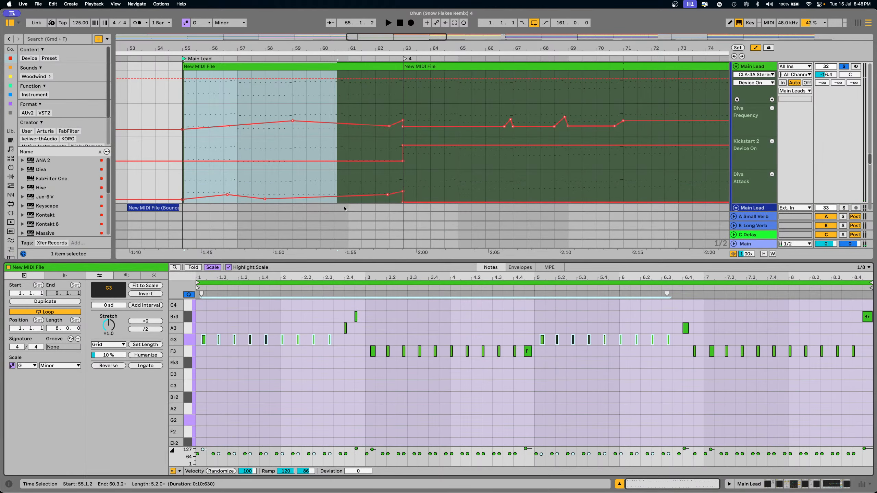
pyautogui.click(195, 67)
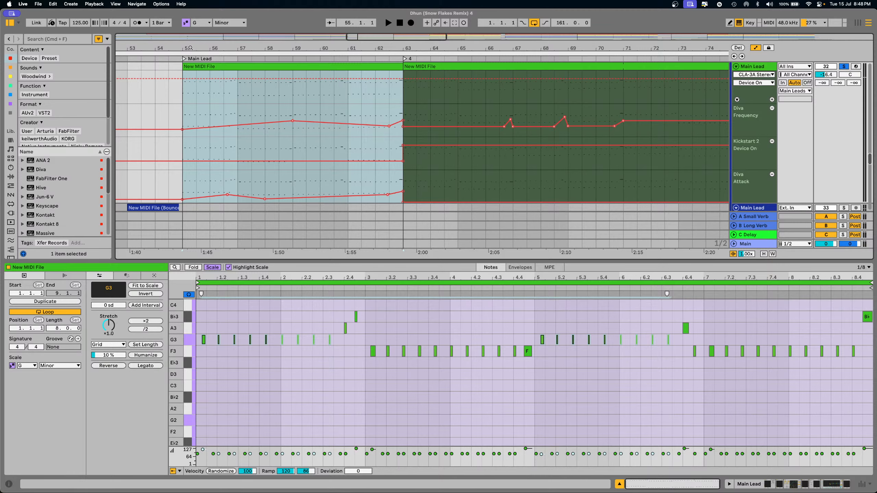
pyautogui.moveTo(189, 49); pyautogui.dragTo(190, 81)
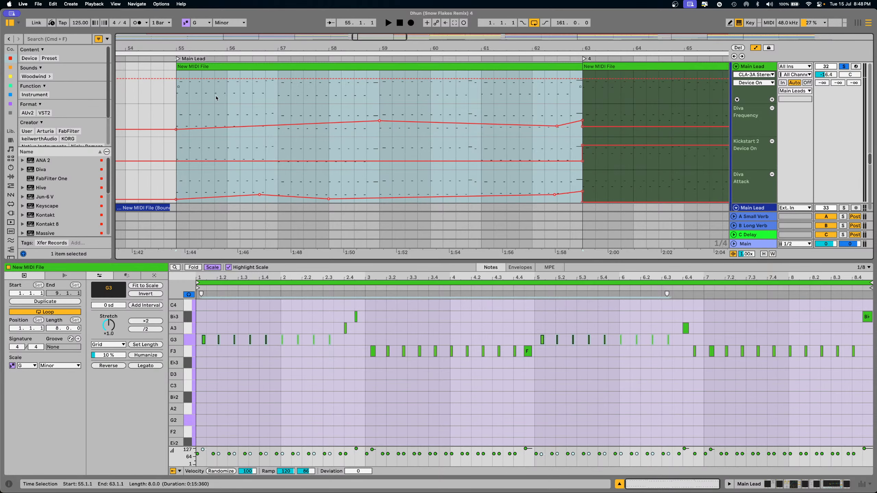
pyautogui.moveTo(319, 260); pyautogui.dragTo(320, 289)
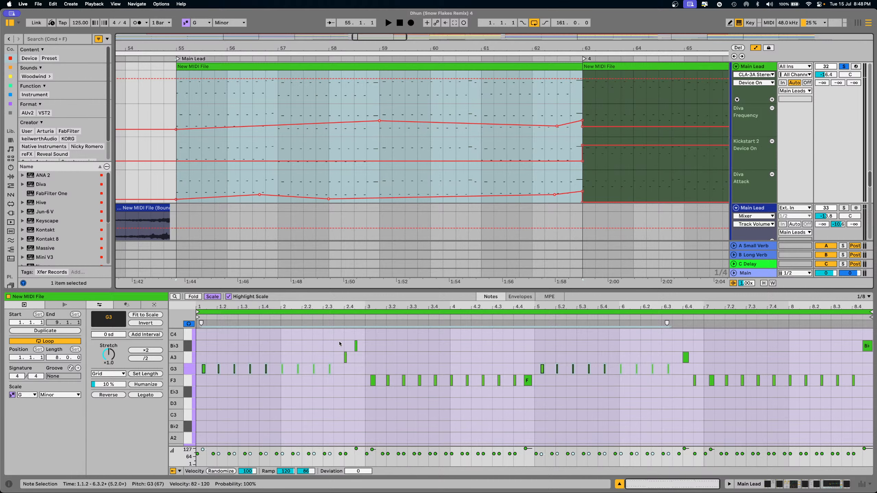
pyautogui.scroll(2, 227, 182)
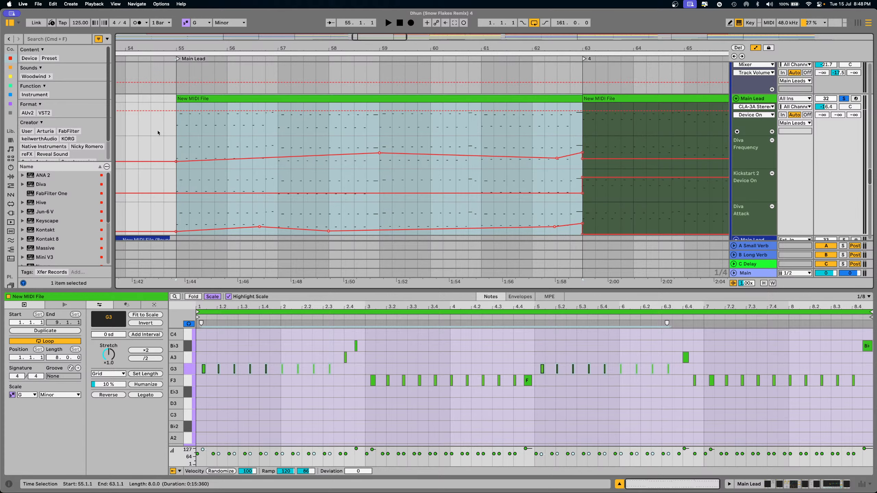
pyautogui.click(173, 127)
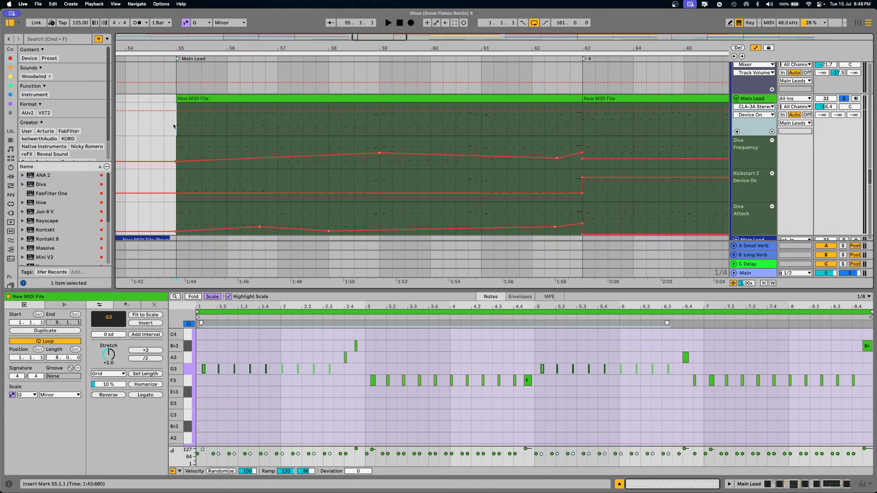
# - Play the soloed Main Lead from bar 55, and unsolo it to hear the same section with all tracks
pyautogui.press('space')
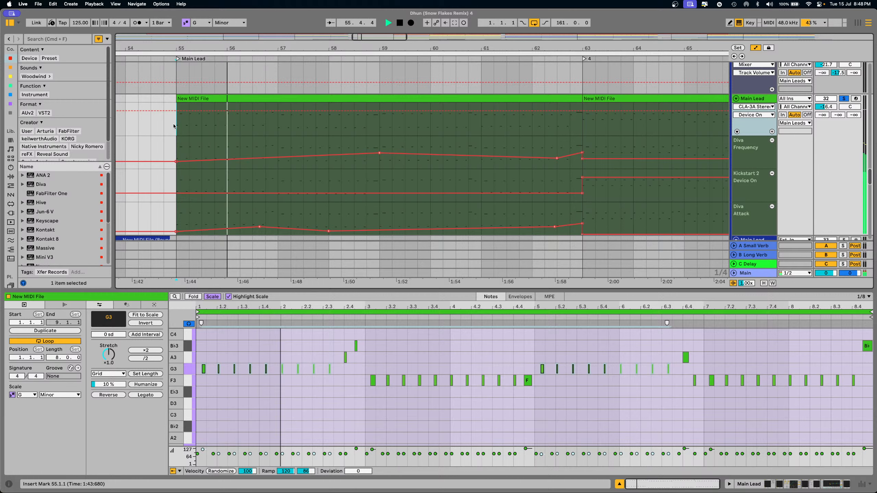
pyautogui.press('space')
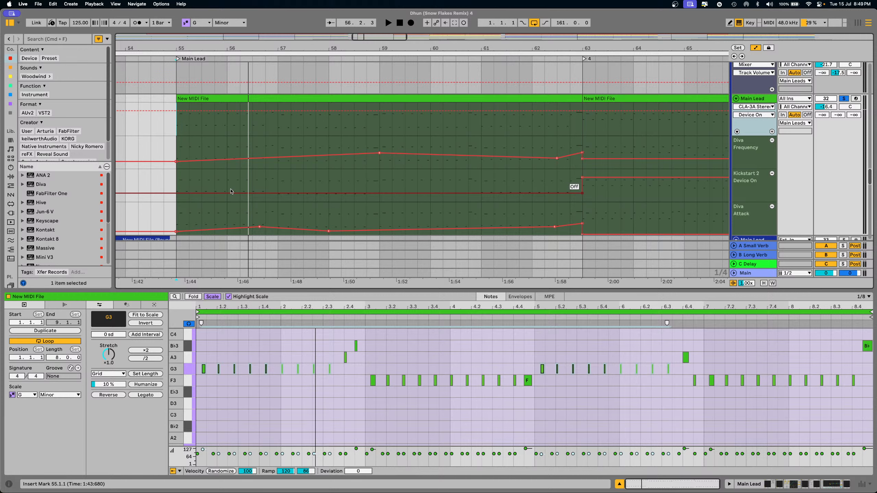
pyautogui.scroll(3, 243, 176)
pyautogui.press('space')
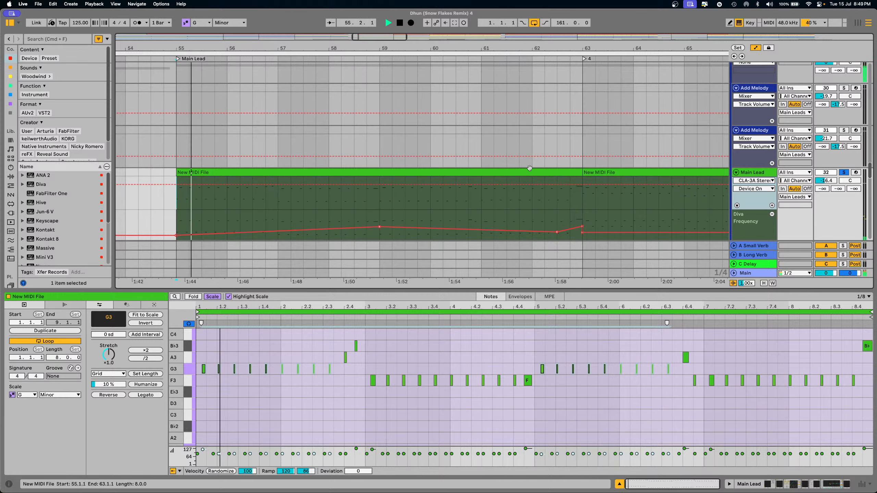
pyautogui.click(843, 172)
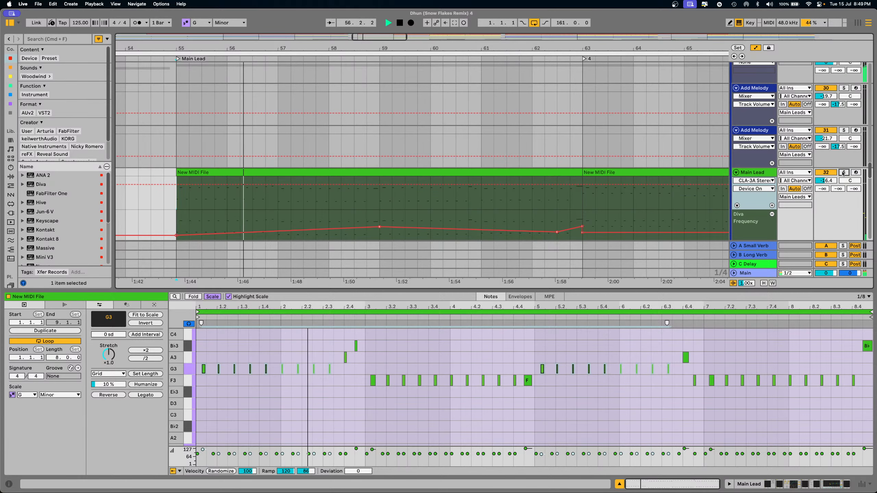
pyautogui.scroll(-4, 446, 197)
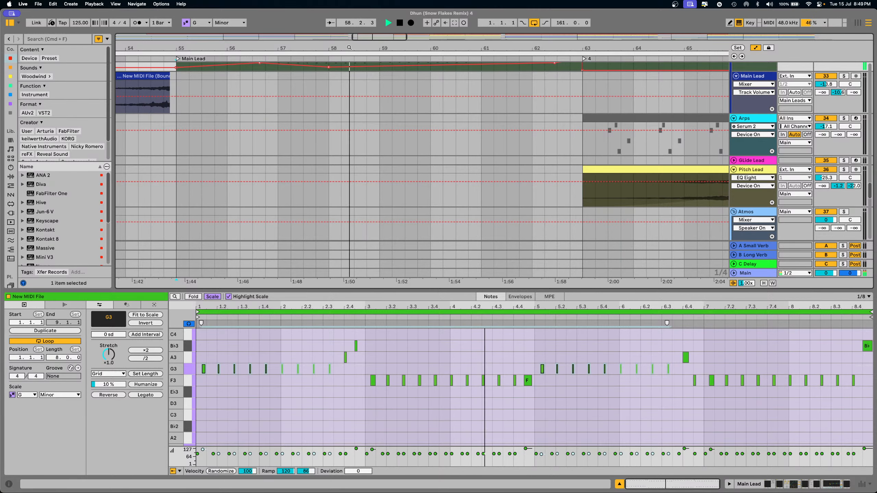
pyautogui.scroll(-5, 349, 47)
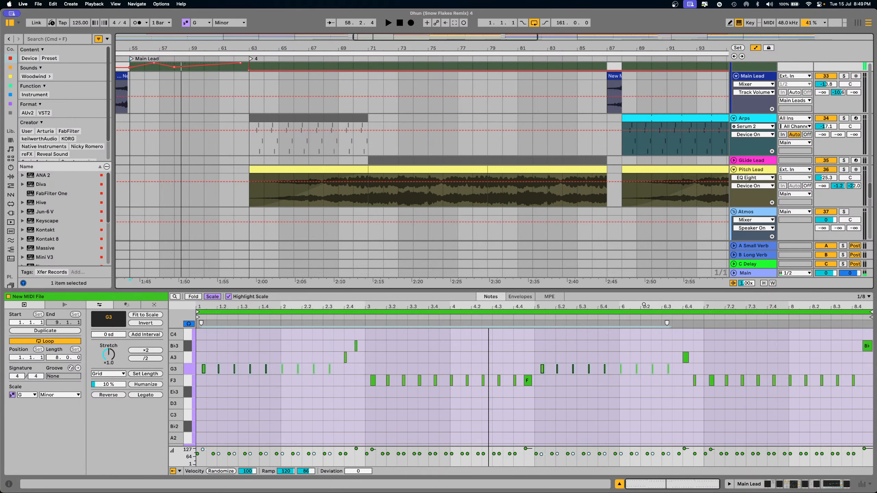
# - Close the note editor, solo the Pitch Lead track and play its clip from bar 63
pyautogui.press('super+alt+l')
pyautogui.scroll(5, 392, 294)
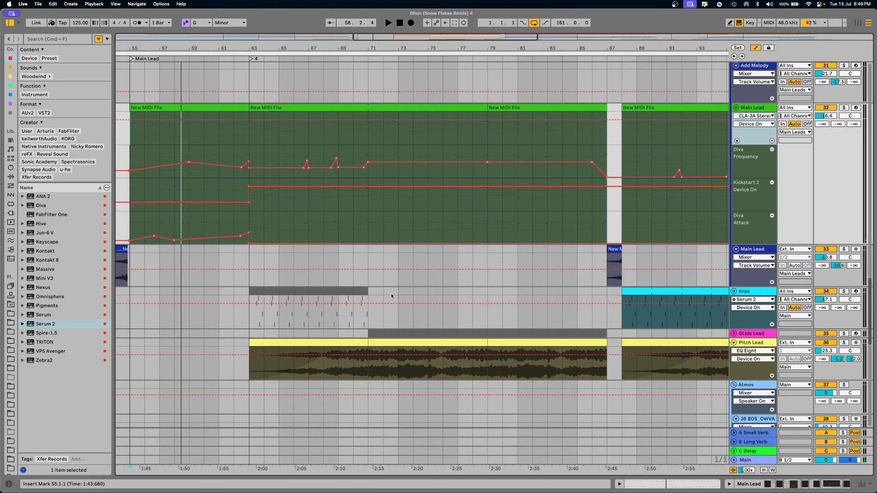
pyautogui.click(328, 349)
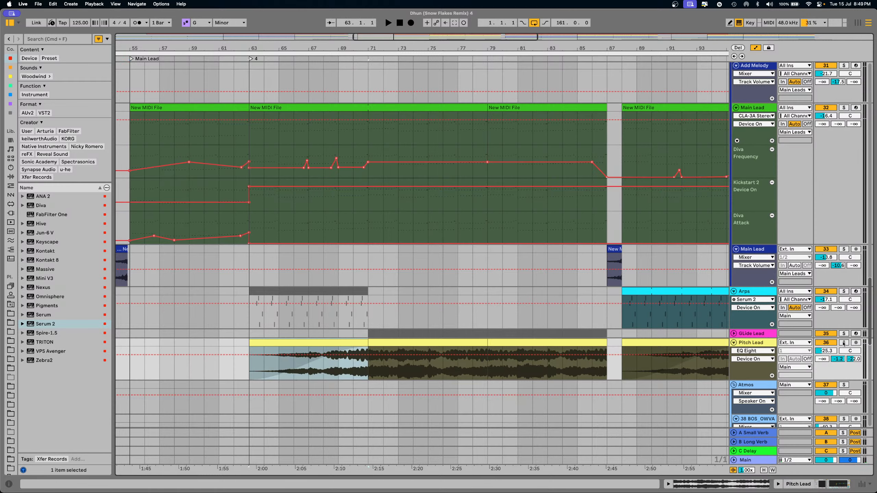
pyautogui.click(844, 343)
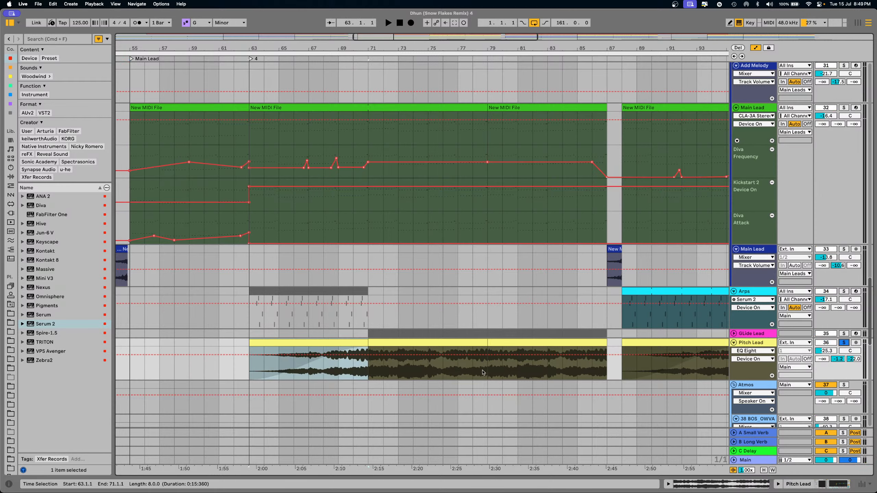
pyautogui.press('space')
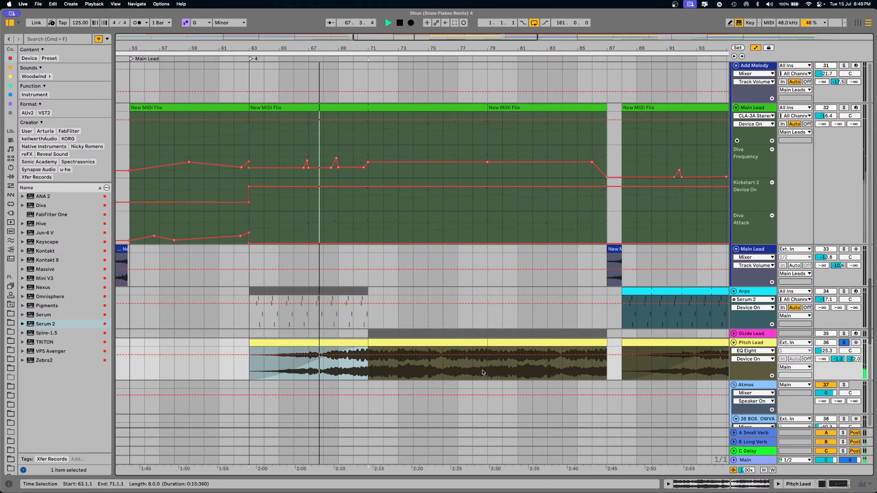
# - Solo and unfold the GLide Lead track, activate its clip at bar 71 and play it from there
pyautogui.click(844, 334)
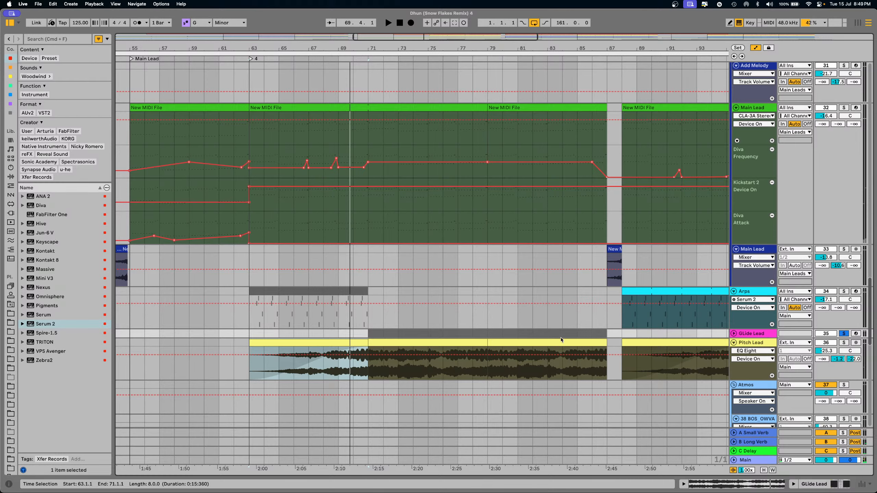
pyautogui.click(734, 333)
pyautogui.click(514, 332)
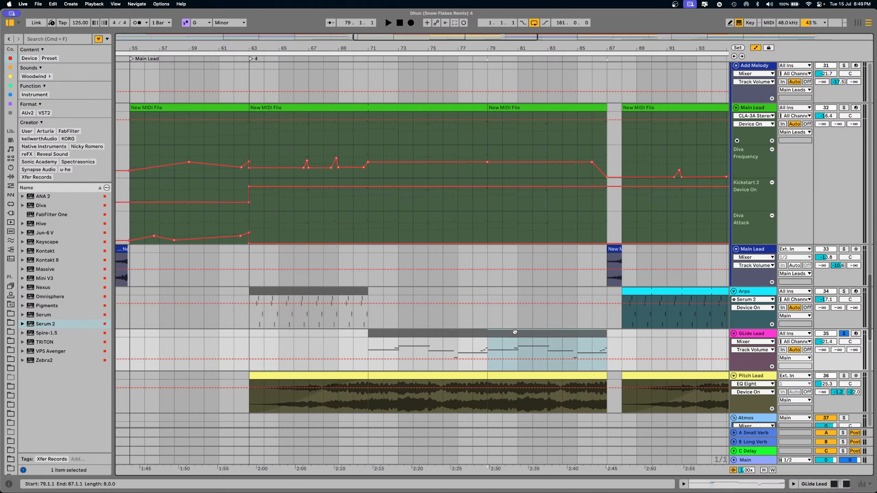
pyautogui.click(435, 332)
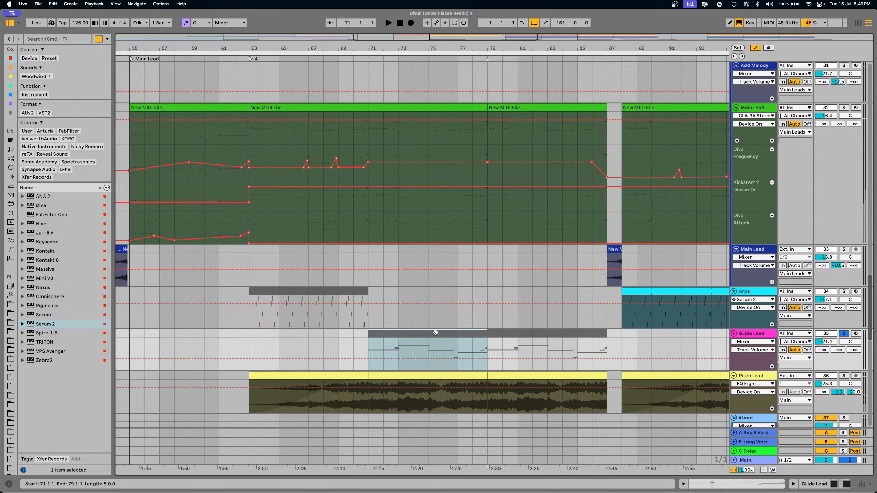
pyautogui.press('space')
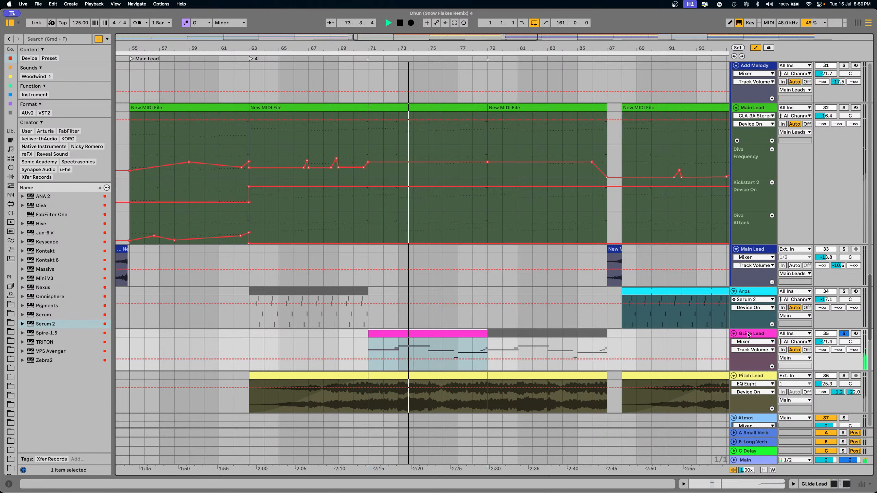
pyautogui.press('space')
# - Select the GLide Lead clip's range from bar 71 to 79 and play the clip from 74.3
pyautogui.click(389, 351)
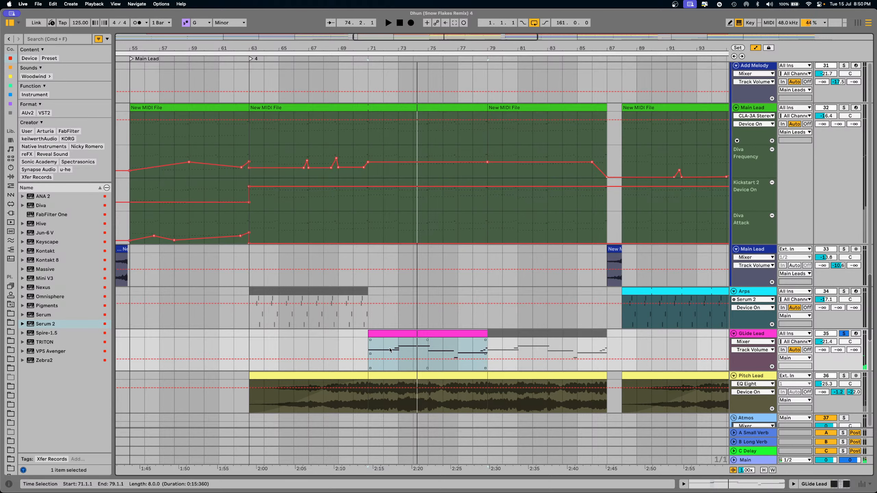
pyautogui.moveTo(368, 350); pyautogui.dragTo(485, 347)
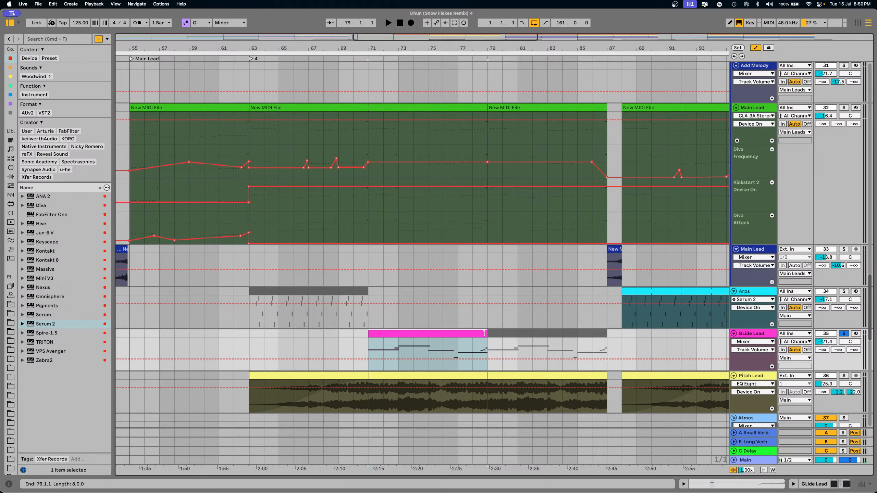
pyautogui.moveTo(407, 51); pyautogui.dragTo(364, 100)
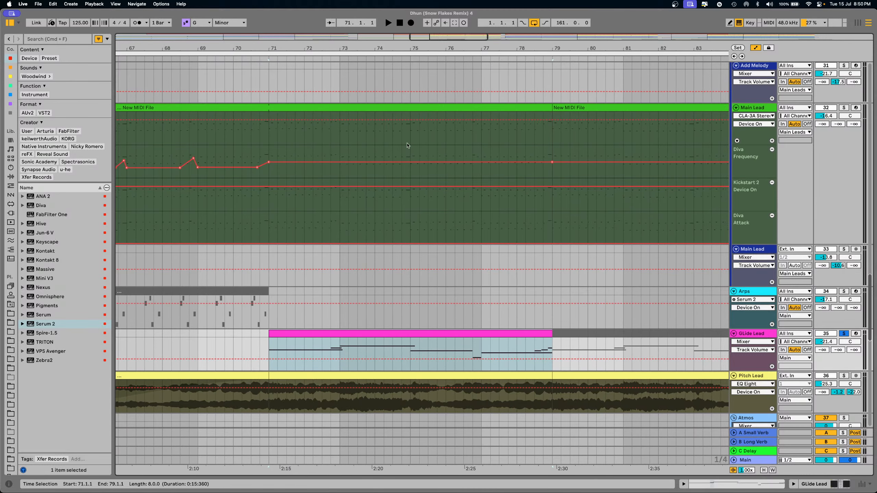
pyautogui.click(393, 348)
pyautogui.press('space')
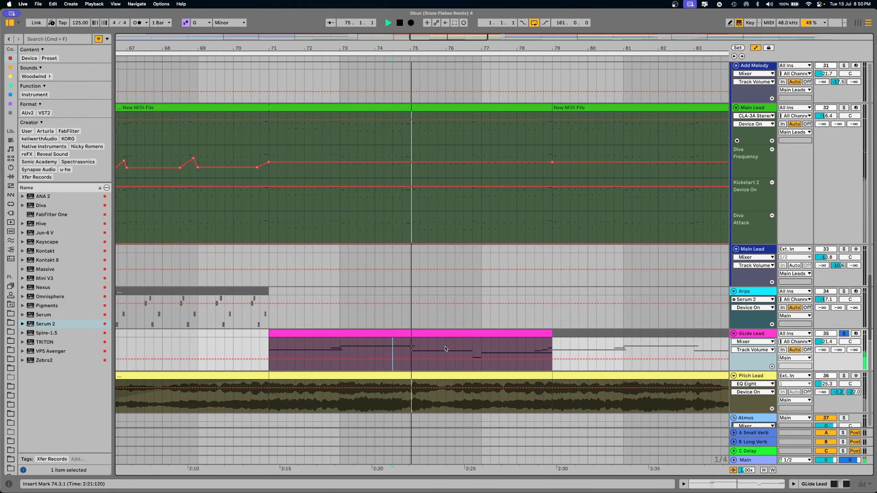
# - Examine the GLide Lead clip's notes during playback, unsolo the track and select the clip's ending from 78.3 to 79.1
pyautogui.click(424, 335)
pyautogui.doubleClick(425, 334)
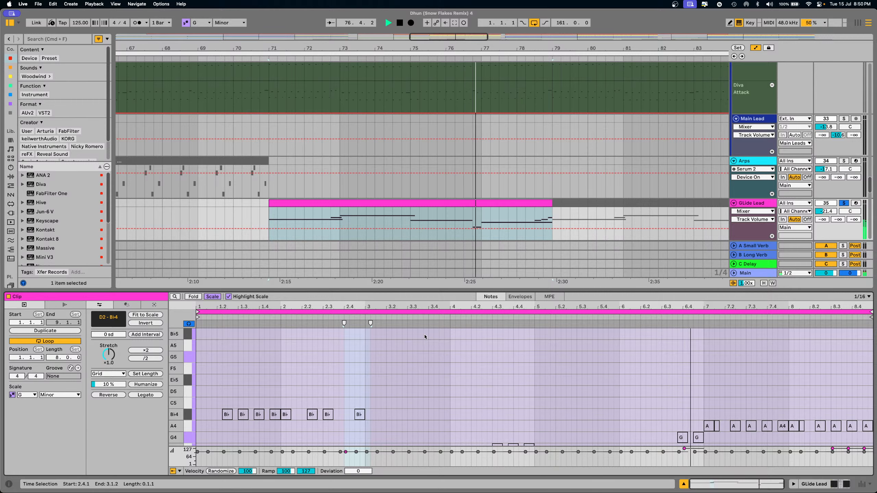
pyautogui.scroll(-5, 425, 342)
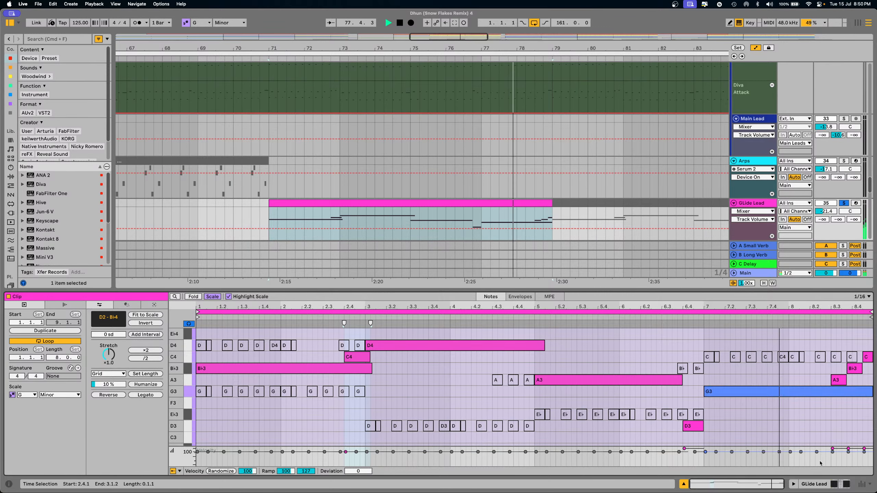
pyautogui.click(684, 484)
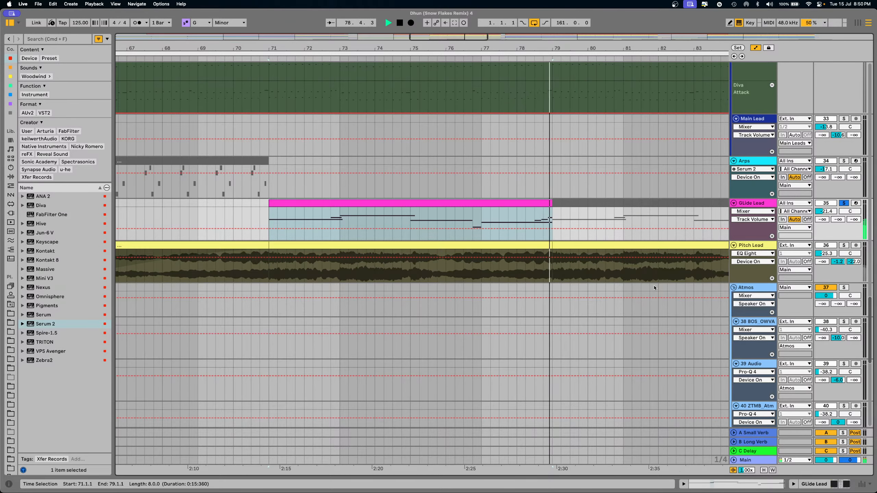
pyautogui.press('space')
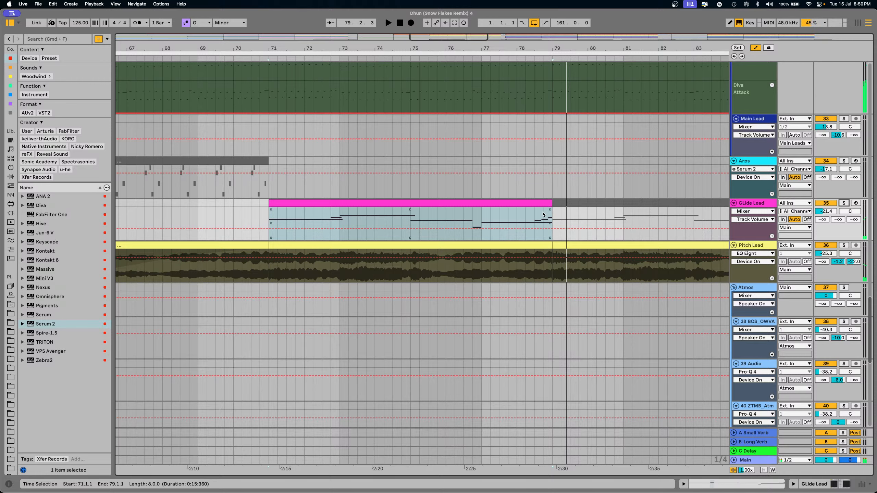
pyautogui.click(535, 217)
pyautogui.moveTo(534, 217); pyautogui.dragTo(553, 217)
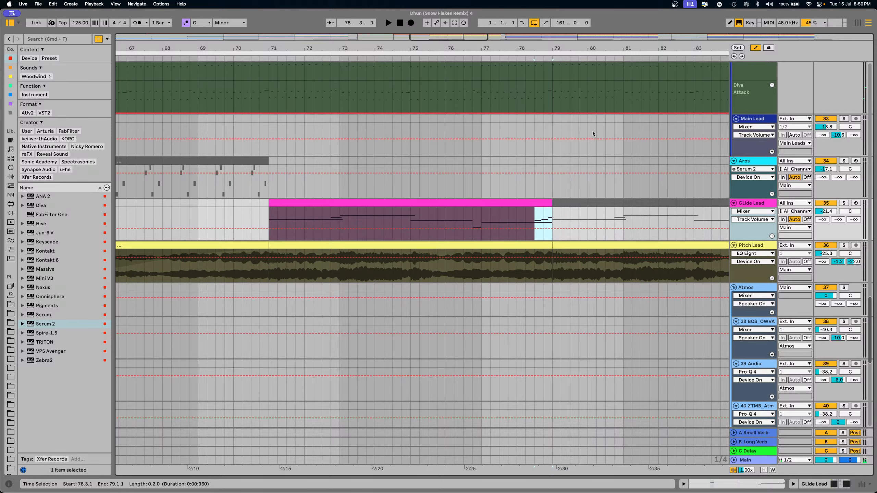
# - Play the full mix from bar 85 and examine the chord, pad, drum and bass layers around bar 88
pyautogui.press('-')
pyautogui.press('-')
pyautogui.press('-')
pyautogui.press('-')
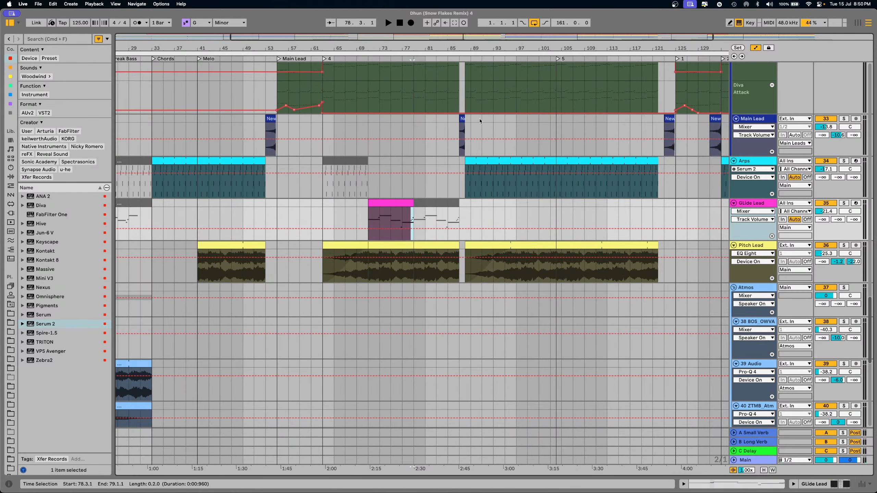
pyautogui.click(451, 122)
pyautogui.press('space')
pyautogui.scroll(5, 451, 123)
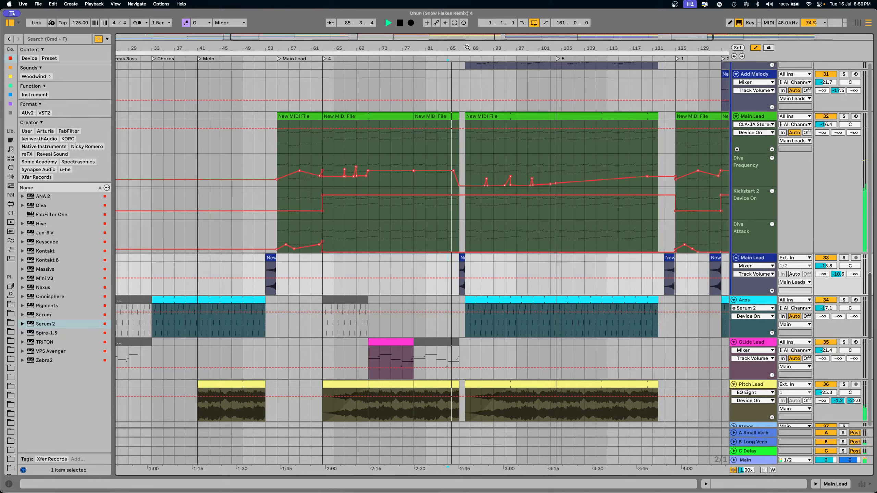
pyautogui.moveTo(468, 45); pyautogui.dragTo(468, 47)
pyautogui.scroll(10, 472, 276)
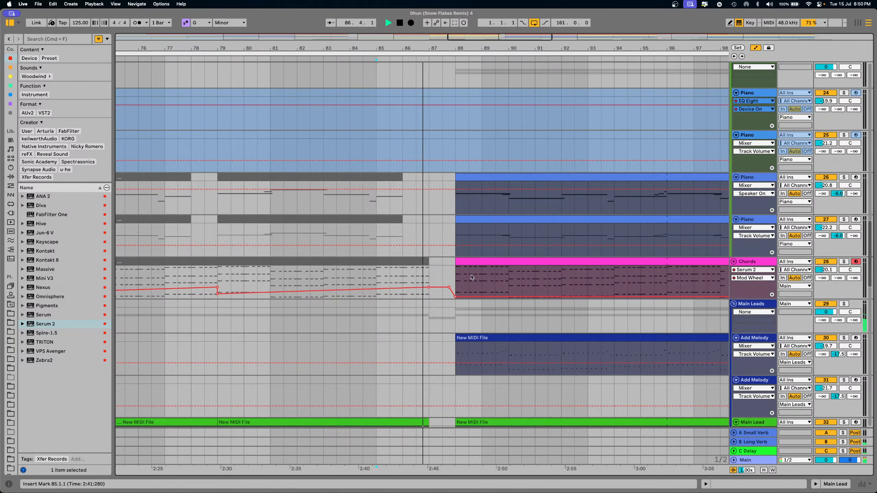
pyautogui.scroll(5, 472, 276)
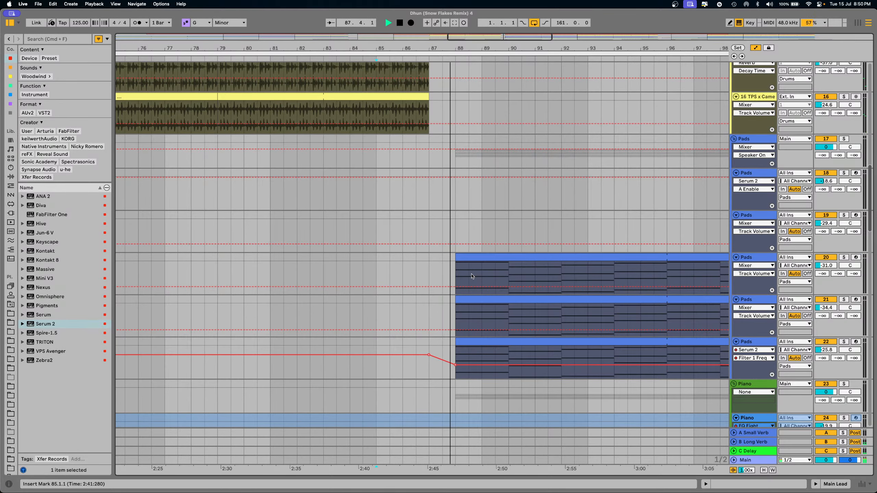
pyautogui.scroll(5, 471, 276)
pyautogui.scroll(5, 471, 276)
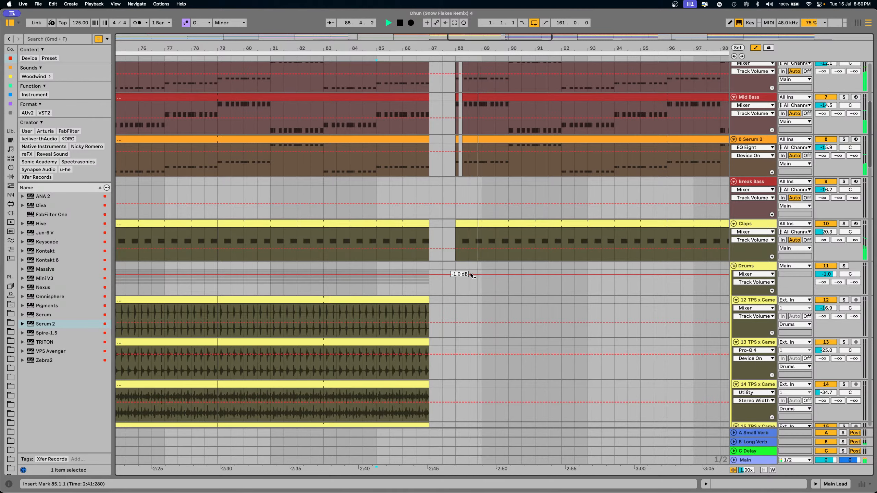
# - Lower the Main track's volume to -2.0 dB and stop playback
pyautogui.scroll(-5, 471, 276)
pyautogui.scroll(-6, 471, 274)
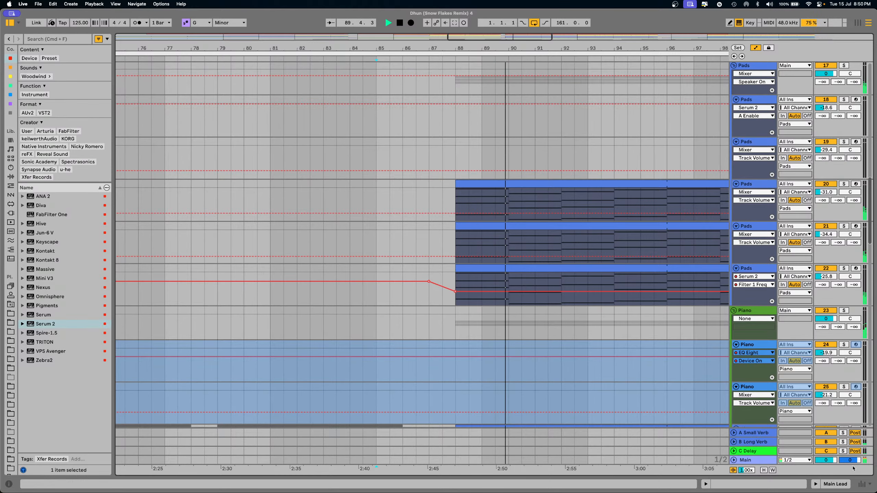
pyautogui.moveTo(827, 460); pyautogui.dragTo(826, 467)
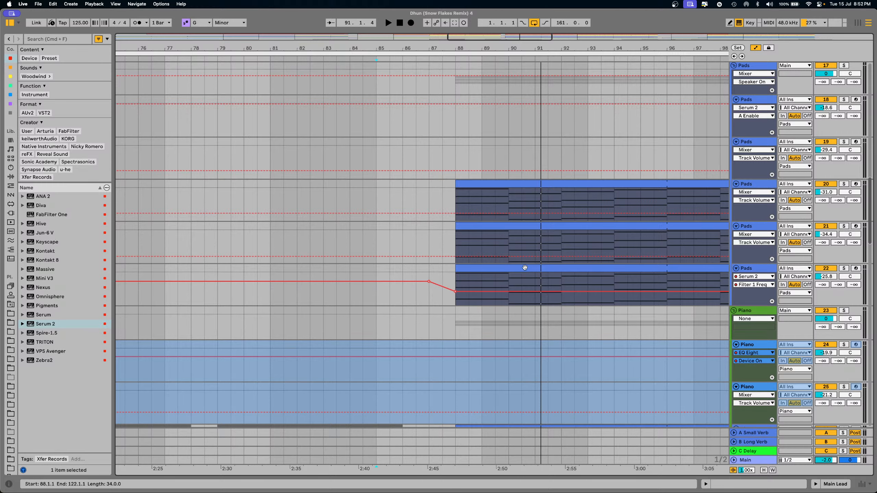
# - Select the Pads track 22 clip that starts at bar 88
pyautogui.moveTo(572, 51); pyautogui.dragTo(356, 33)
pyautogui.click(411, 270)
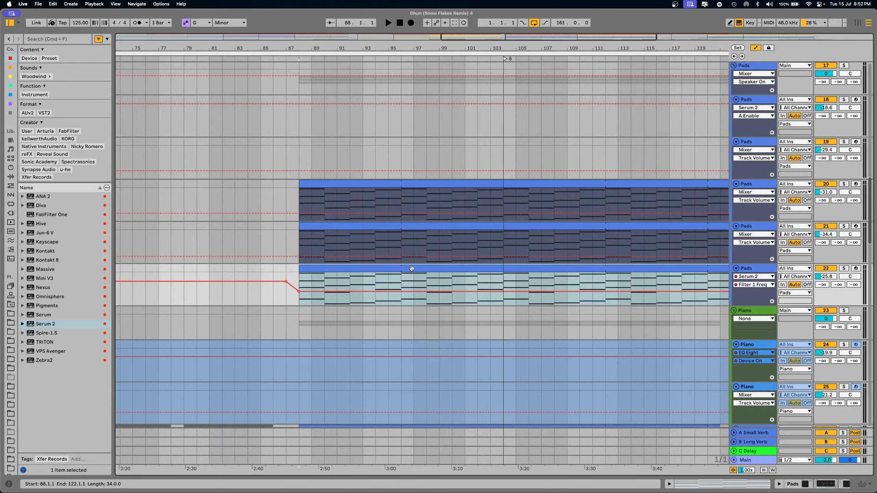
pyautogui.scroll(20, 412, 269)
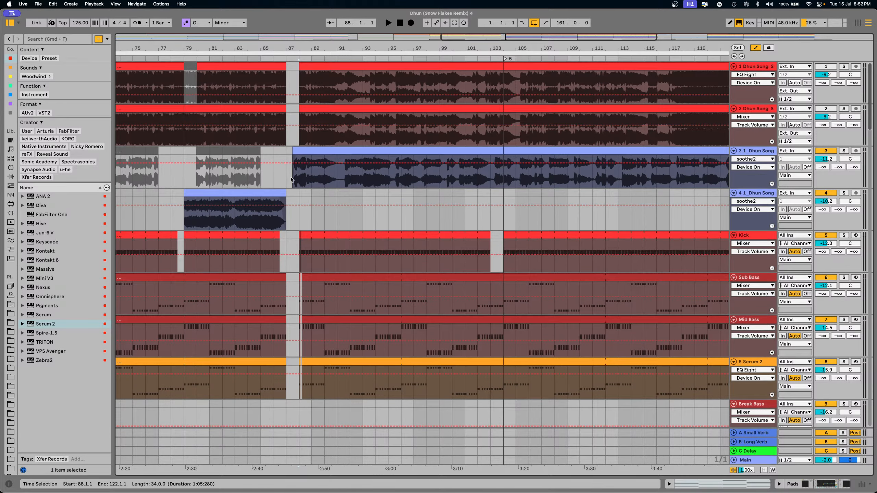
# - Set the insert marker at 87.3 on Dhun Song track 3 and review the whole arrangement down to the Main Lead
pyautogui.click(291, 180)
pyautogui.scroll(-1, 336, 270)
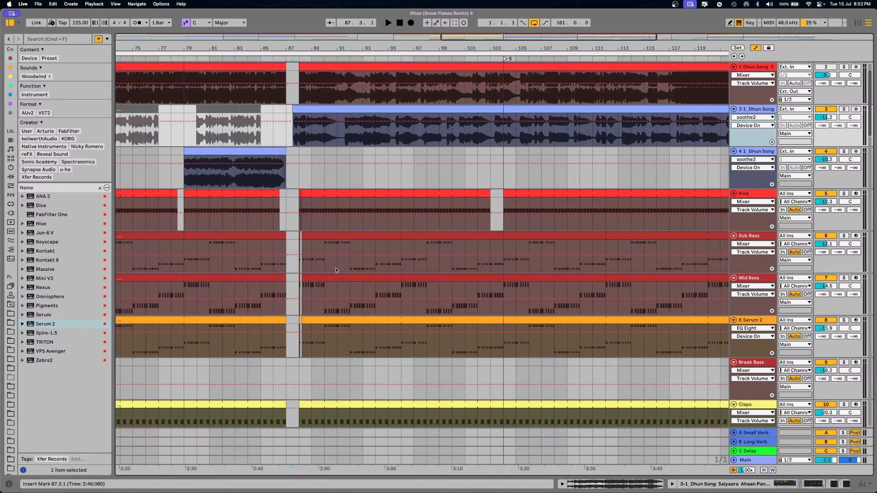
pyautogui.press('w')
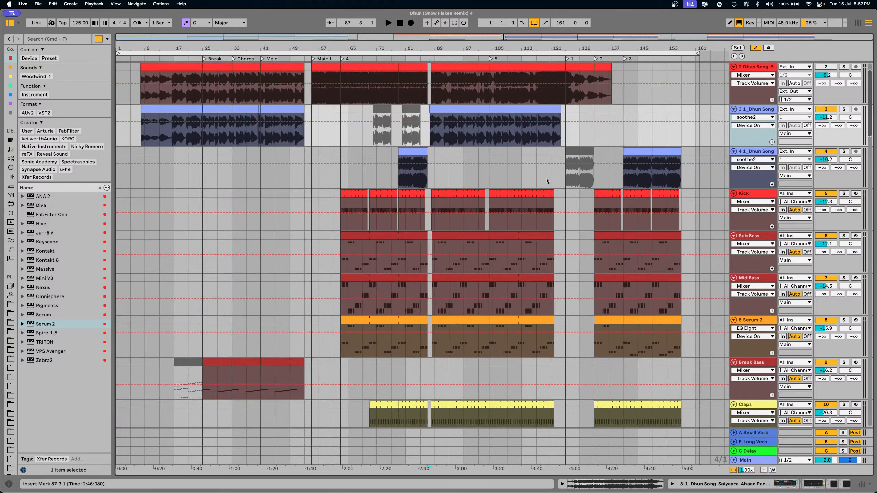
pyautogui.scroll(-15, 547, 180)
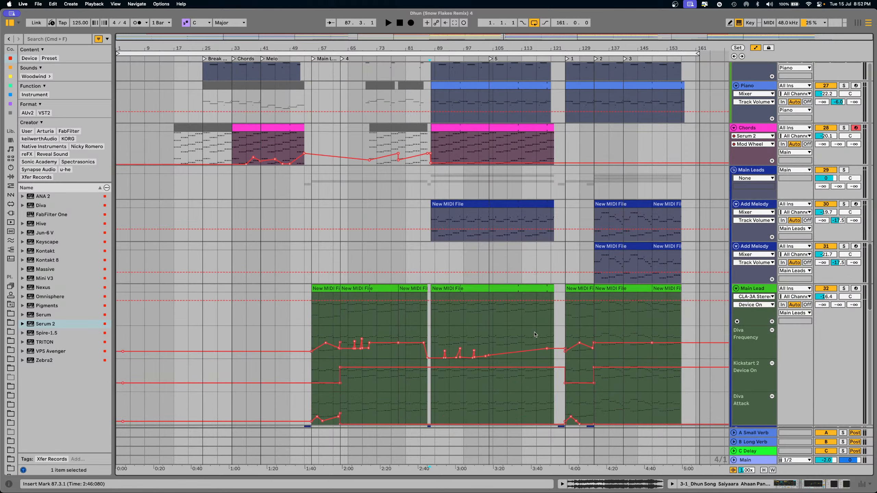
# - Select the Add Melody track 30 clip at bar 88 and audition the section with the Main Leads group soloed
pyautogui.click(449, 205)
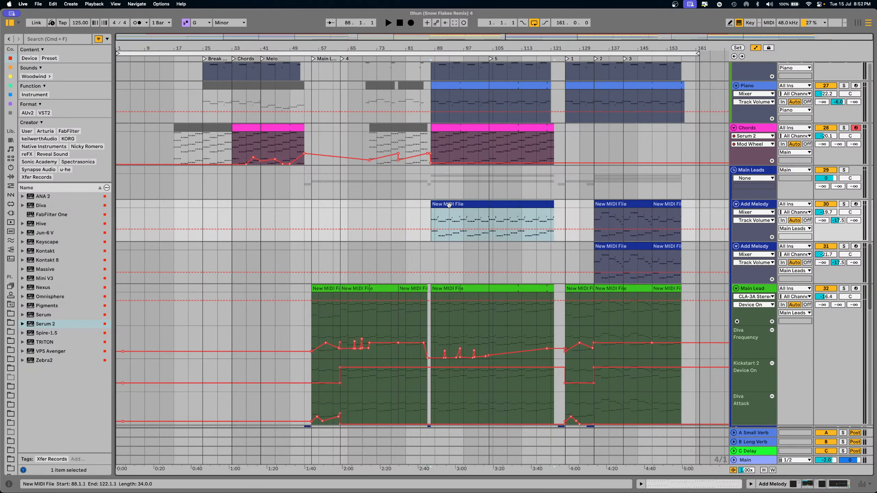
pyautogui.scroll(-10, 632, 308)
pyautogui.scroll(8, 554, 245)
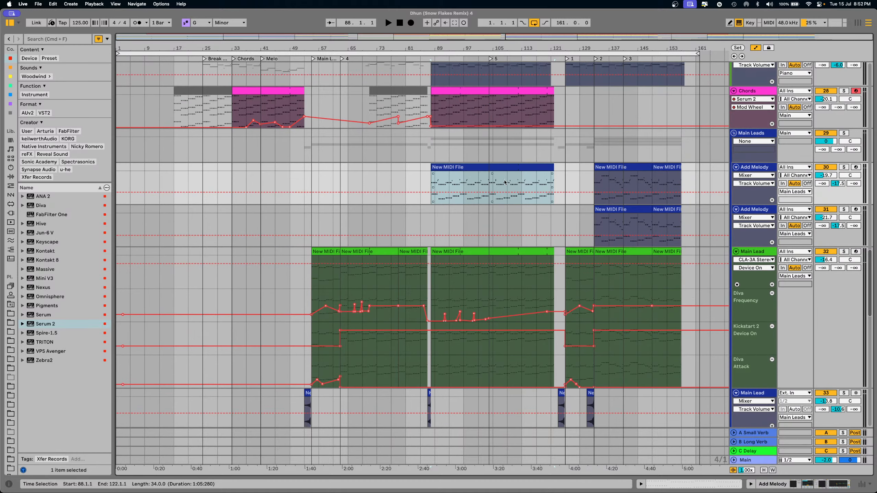
pyautogui.moveTo(459, 43); pyautogui.dragTo(306, 263)
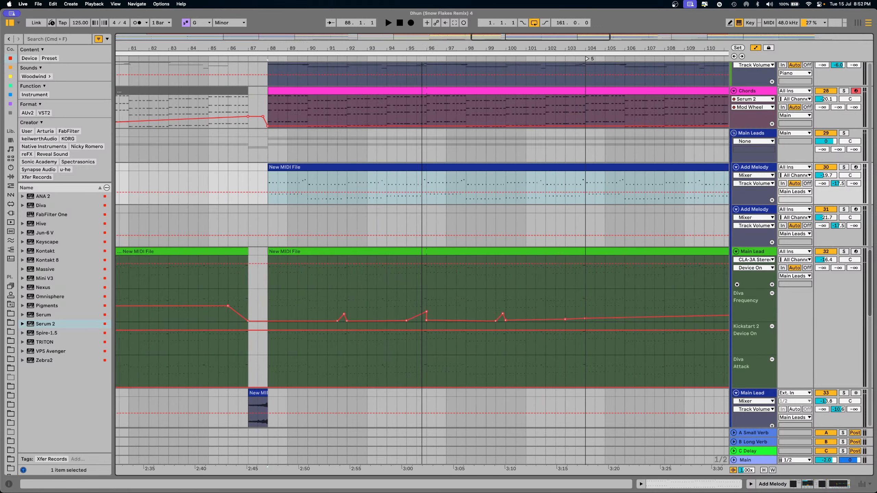
pyautogui.press('space')
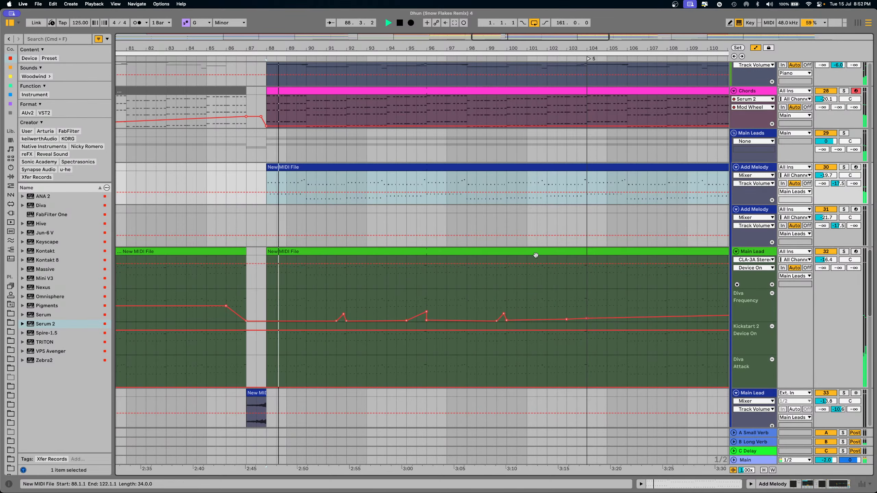
pyautogui.click(844, 133)
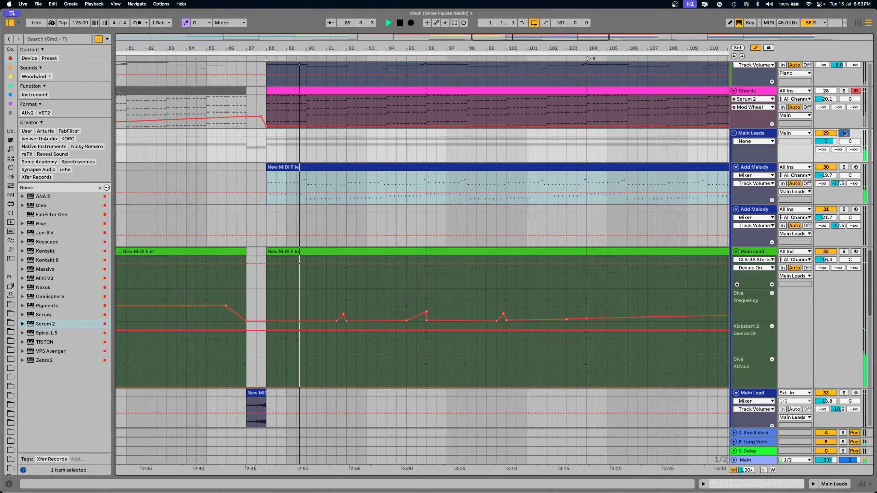
pyautogui.press('space')
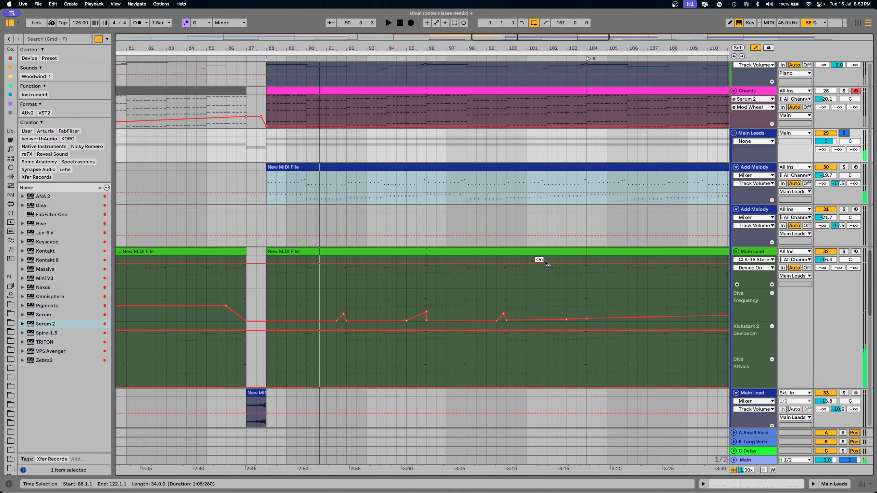
# - Solo Add Melody track 30, play it from bar 133, and display its Serum 2 Filter 1 Freq automation
pyautogui.moveTo(452, 49); pyautogui.dragTo(411, 15)
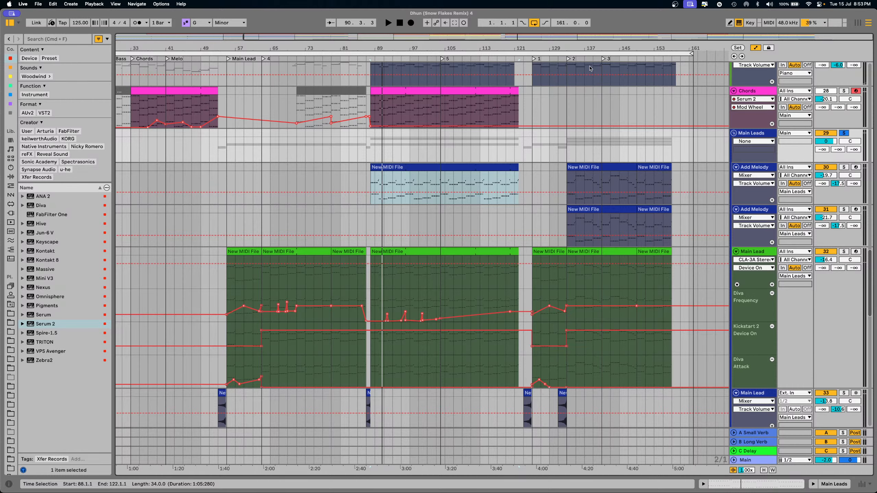
pyautogui.moveTo(586, 49); pyautogui.dragTo(518, 84)
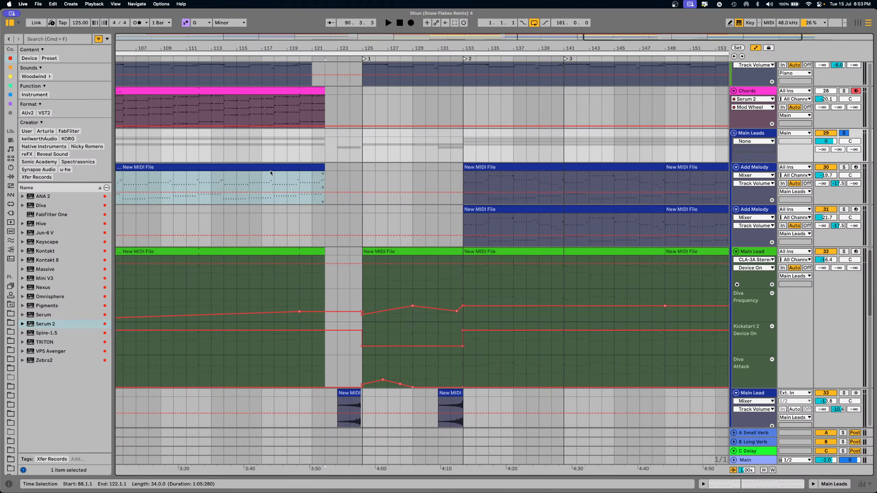
pyautogui.click(233, 167)
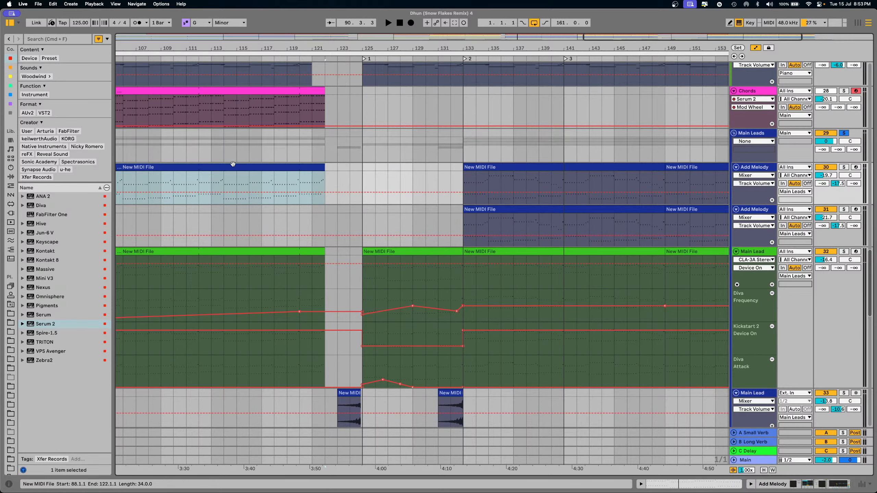
pyautogui.click(462, 179)
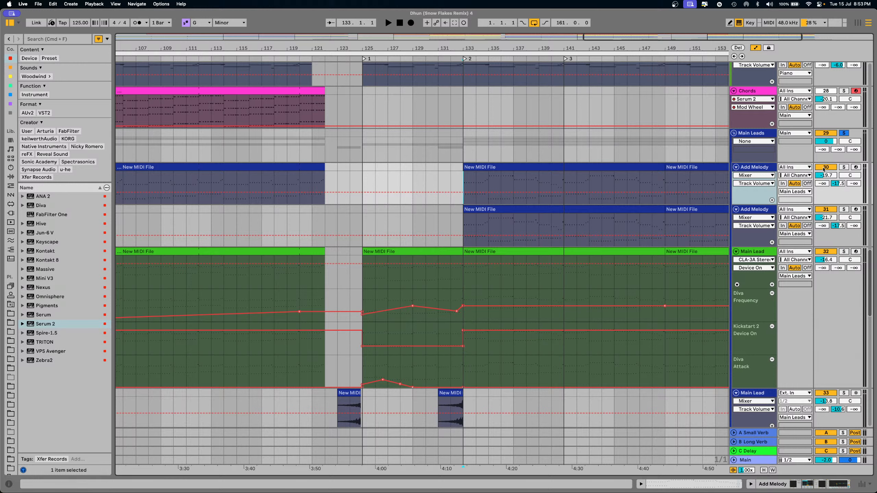
pyautogui.click(844, 168)
pyautogui.press('space')
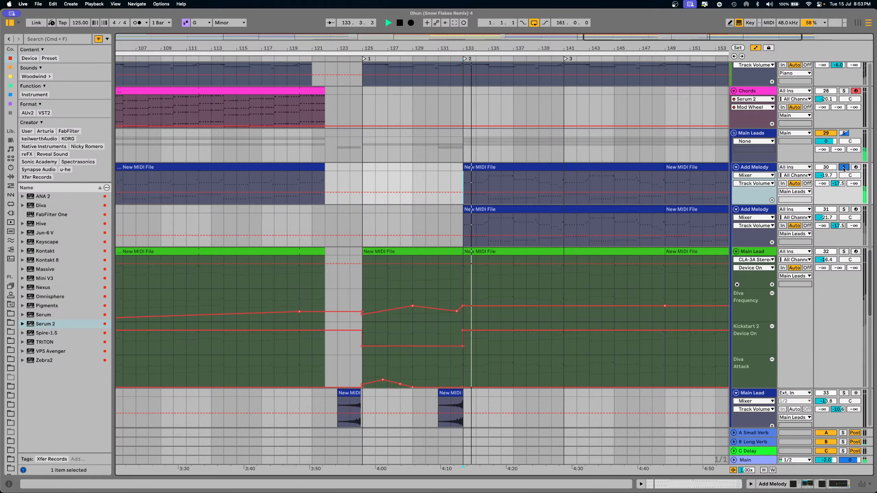
pyautogui.click(754, 175)
pyautogui.click(753, 191)
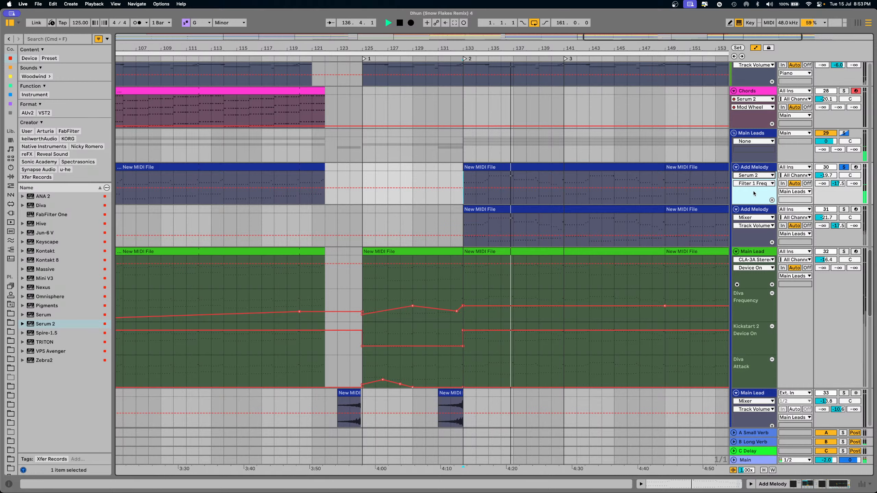
pyautogui.press('space')
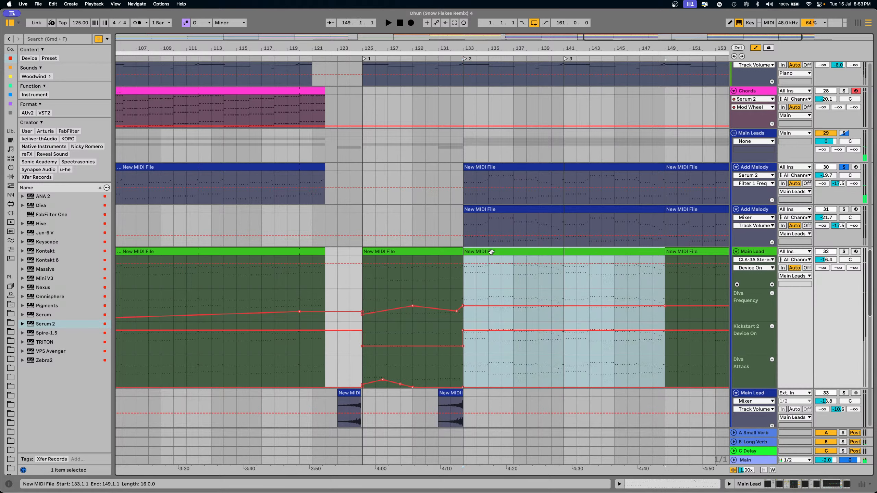
# - Solo Main Lead track 32 and audition its clip from bar 133
pyautogui.click(566, 252)
pyautogui.click(843, 251)
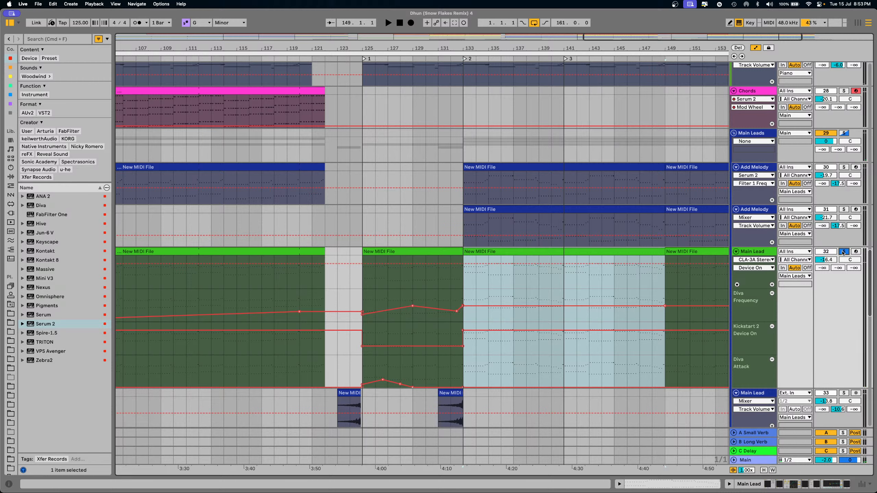
pyautogui.press('space')
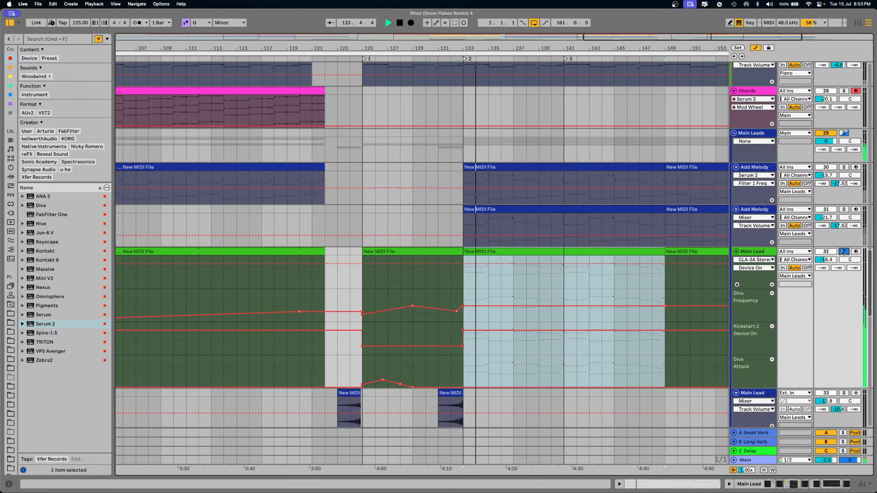
pyautogui.press('space')
# - Solo Add Melody track 31 and audition its clip that starts at bar 133
pyautogui.click(843, 210)
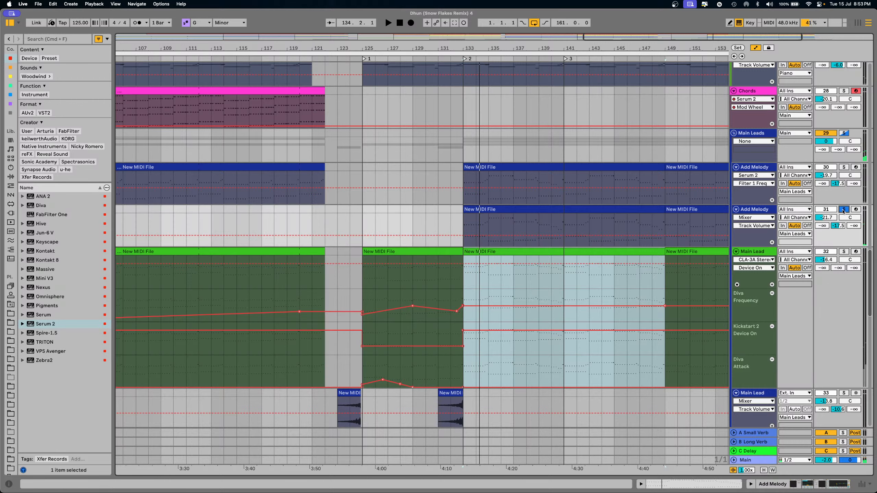
pyautogui.press('Up')
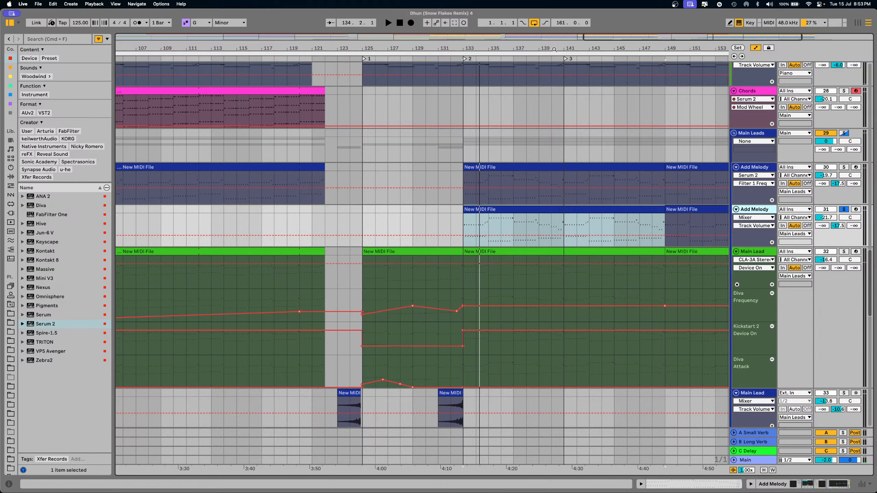
pyautogui.hscroll(10, 553, 242)
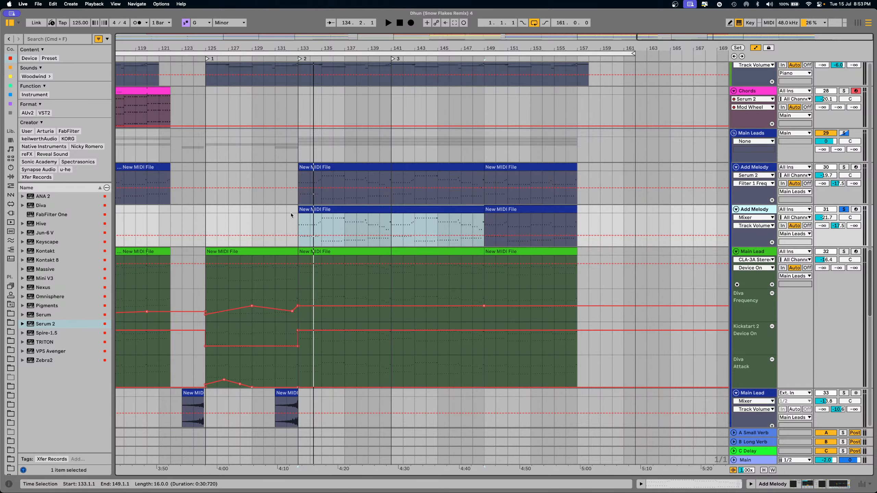
pyautogui.click(469, 212)
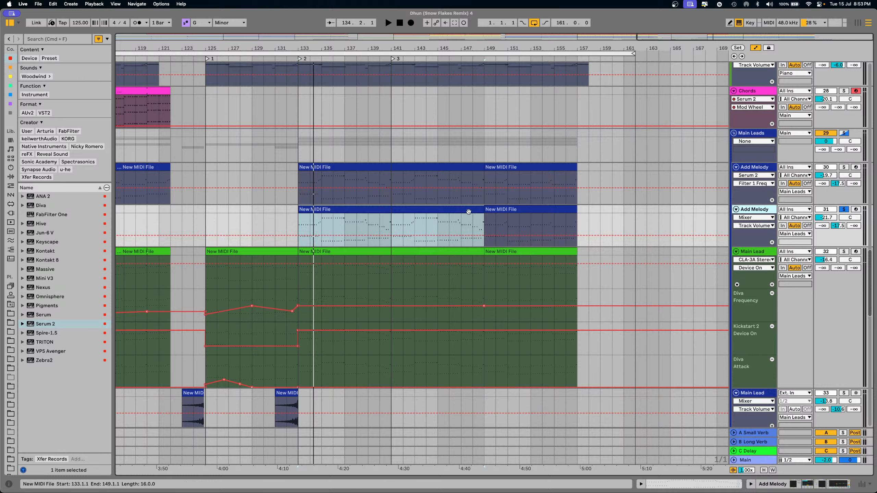
pyautogui.press('space')
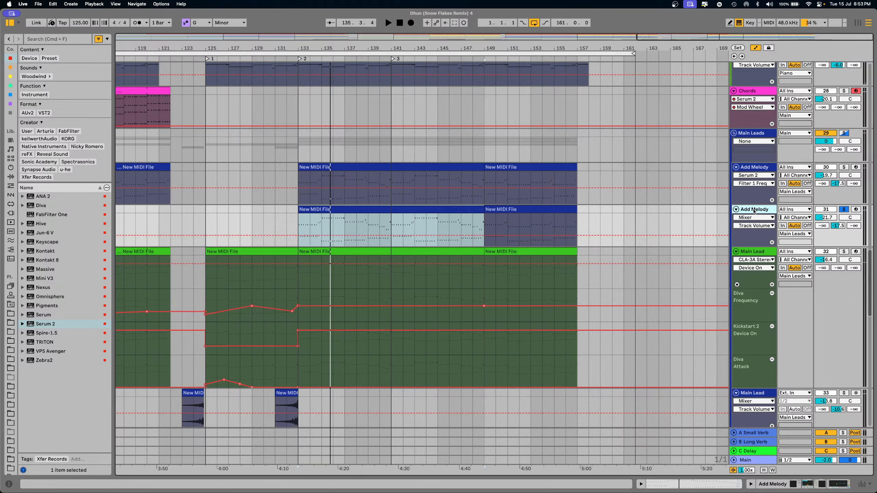
# - Show the device chain of Add Melody track 31 and examine its Serum 2 preset, closing the plug-in window again
pyautogui.press('super+alt+l')
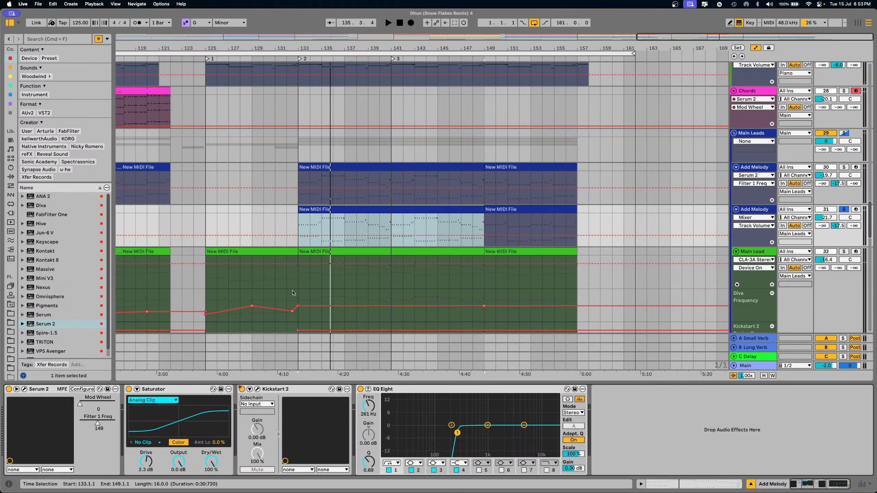
pyautogui.click(24, 389)
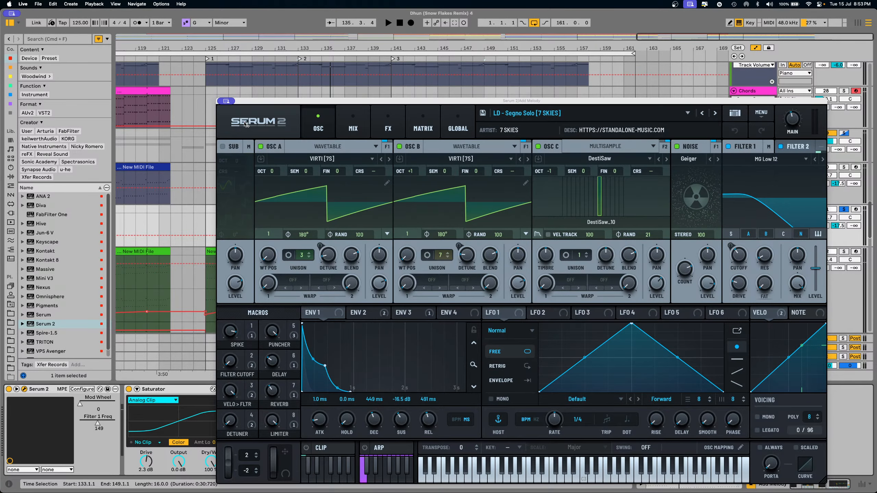
pyautogui.click(222, 103)
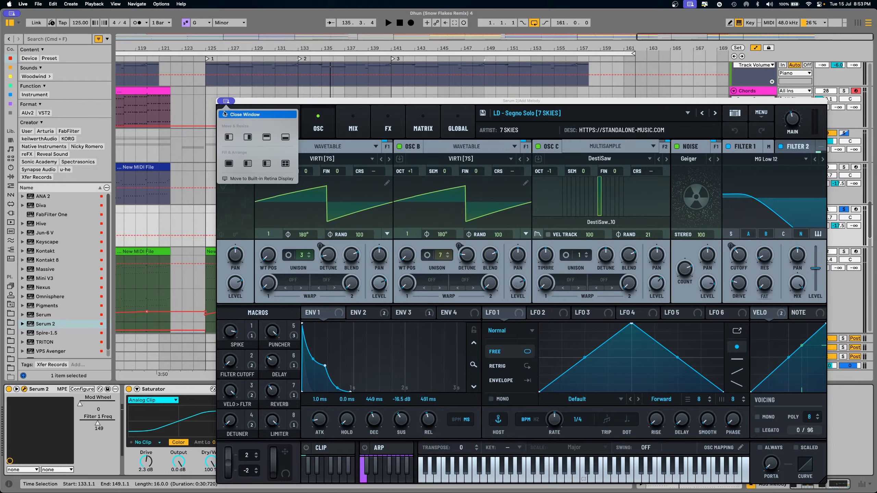
pyautogui.click(225, 116)
pyautogui.click(344, 209)
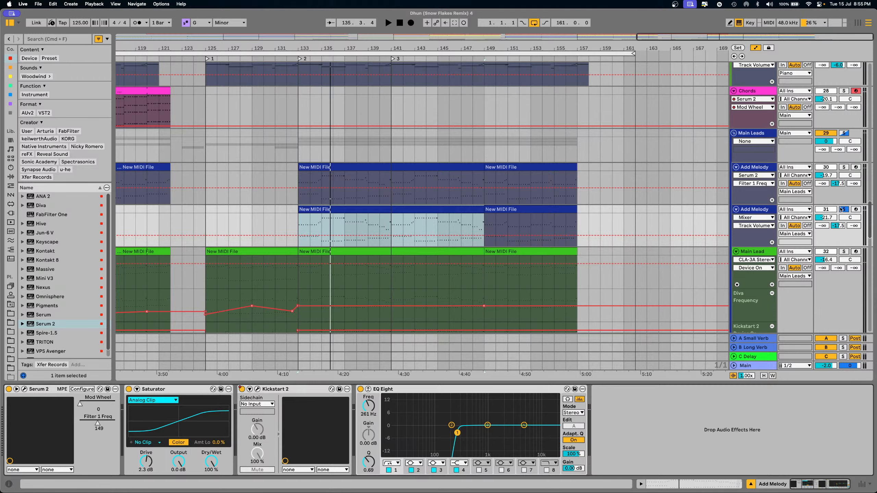
# - Solo Main Lead track 33 and audition its New MIDI File (Bounce tail) clip from bar 123
pyautogui.scroll(-5, 183, 211)
pyautogui.click(181, 210)
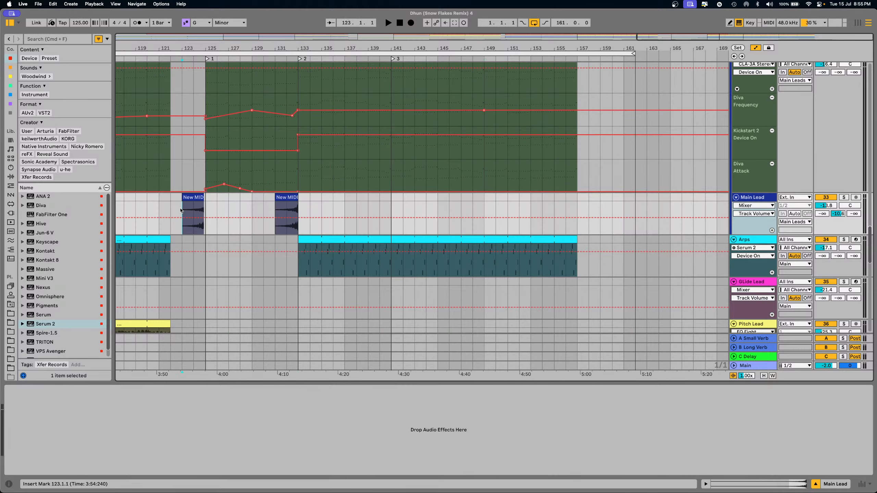
pyautogui.moveTo(181, 49); pyautogui.dragTo(222, 65)
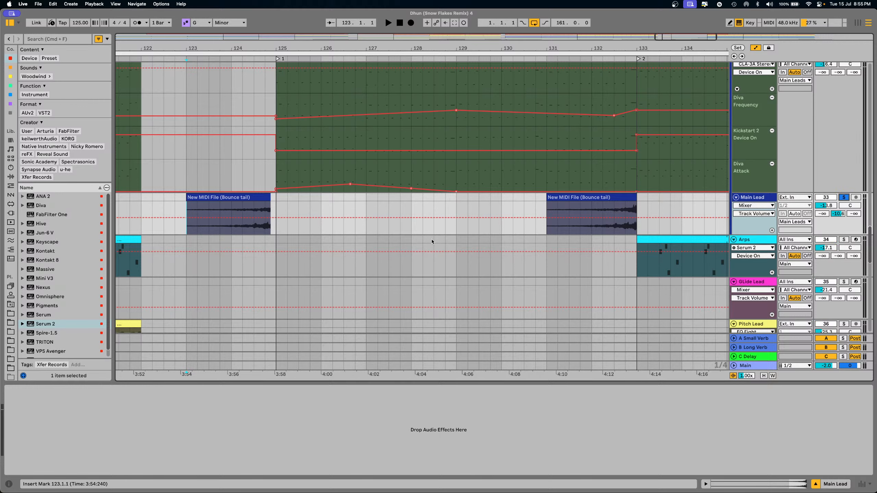
pyautogui.click(217, 197)
pyautogui.scroll(3, 323, 251)
pyautogui.press('space')
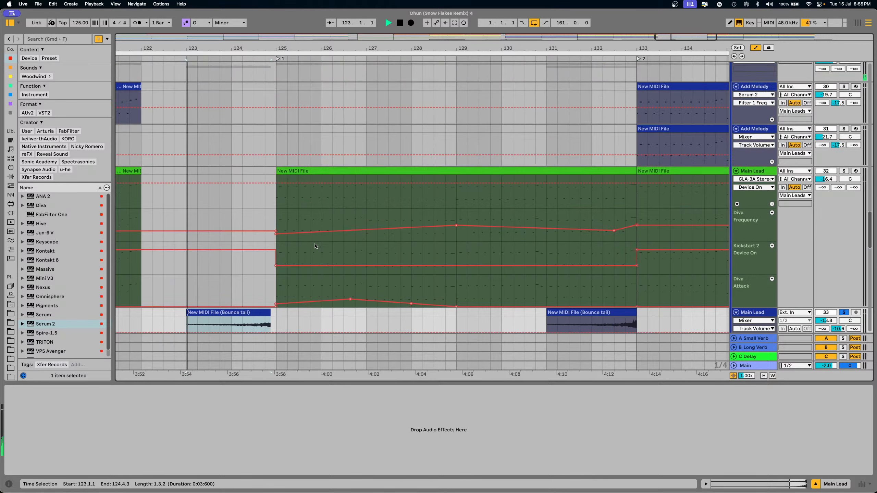
pyautogui.scroll(-3, 315, 246)
pyautogui.scroll(2, 315, 245)
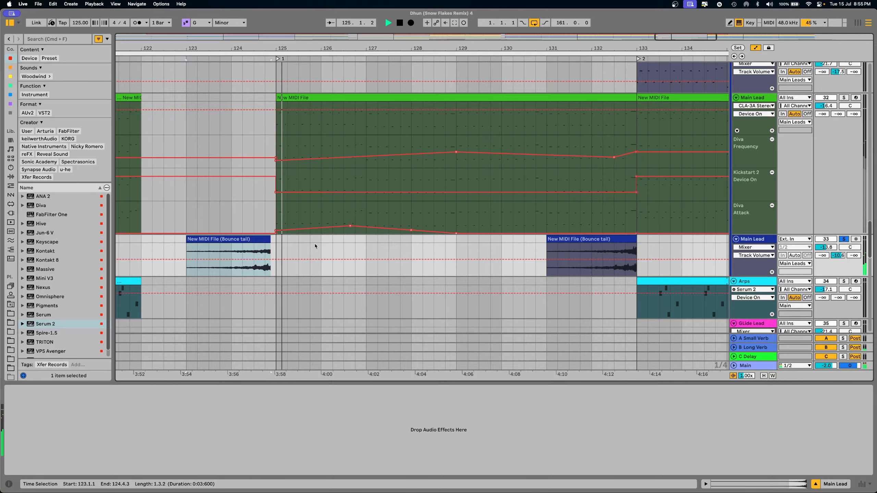
pyautogui.press('space')
# - Solo Main Lead track 32 together with track 33 and play the section from bar 125
pyautogui.click(845, 87)
pyautogui.keyDown('super'); pyautogui.click(844, 98); pyautogui.keyUp('super')
pyautogui.press('space')
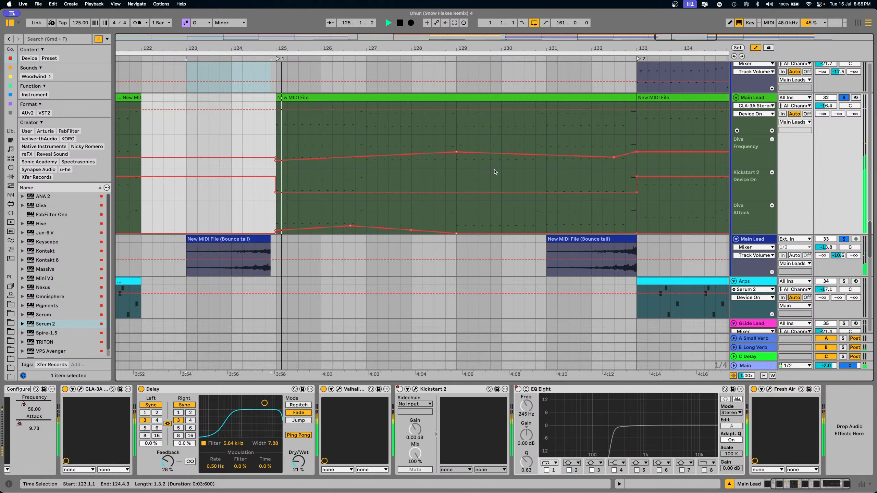
pyautogui.moveTo(513, 48); pyautogui.dragTo(513, 18)
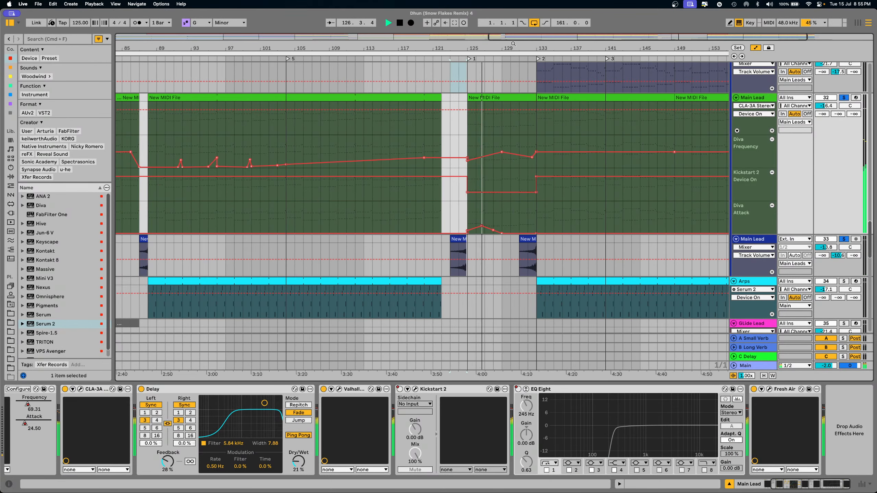
pyautogui.press('space')
# - Select the Arps track 34 clip at bar 88 and audition it soloed
pyautogui.click(177, 281)
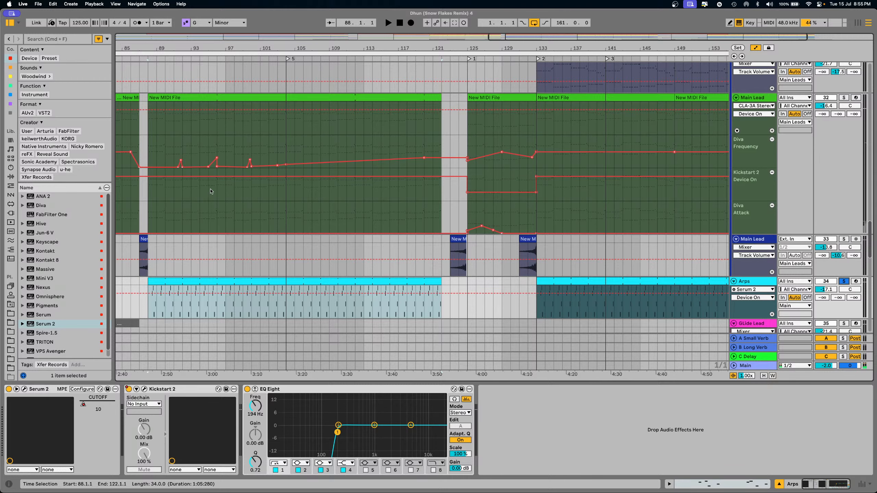
pyautogui.moveTo(149, 50); pyautogui.dragTo(152, 83)
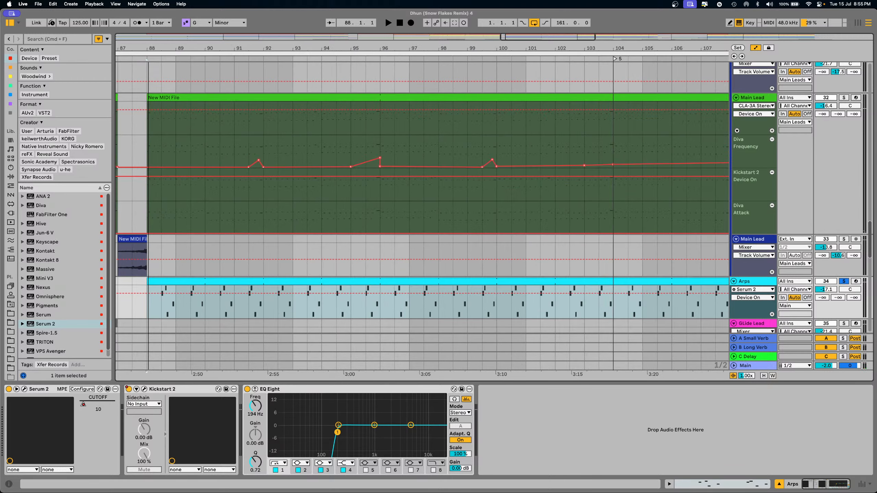
pyautogui.press('space')
pyautogui.scroll(-4, 279, 229)
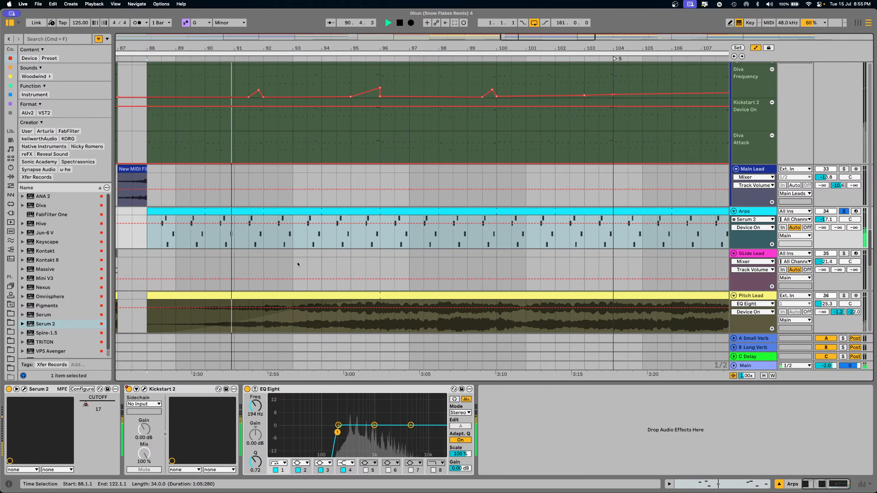
# - Solo Chords track 28 together with Arps track 34 and play both from bar 88
pyautogui.scroll(6, 298, 264)
pyautogui.scroll(5, 298, 264)
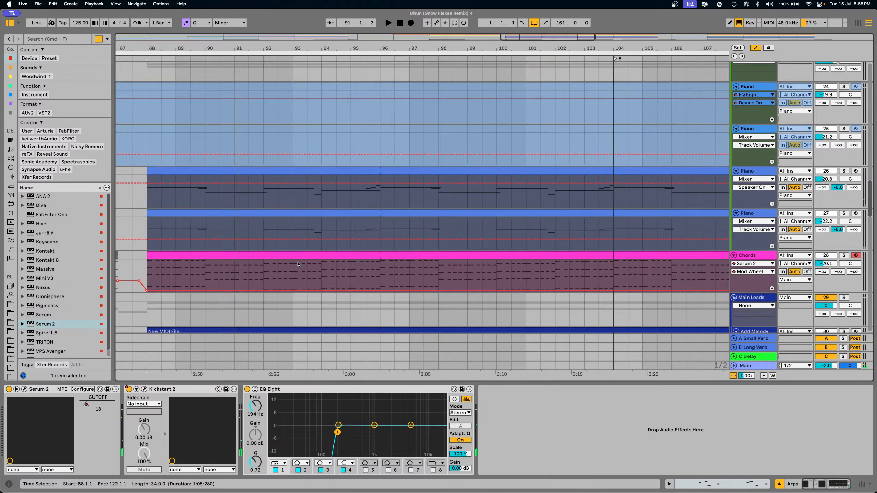
pyautogui.keyDown('super'); pyautogui.click(843, 256); pyautogui.keyUp('super')
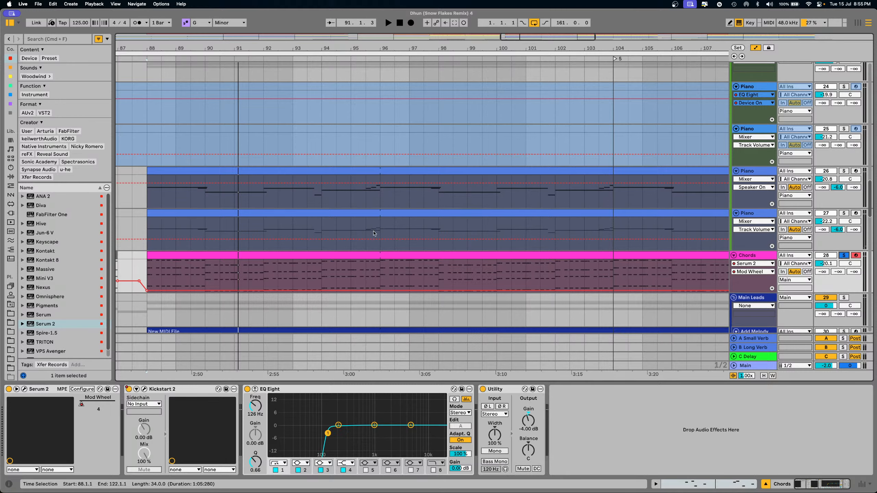
pyautogui.press('space')
pyautogui.scroll(-12, 265, 217)
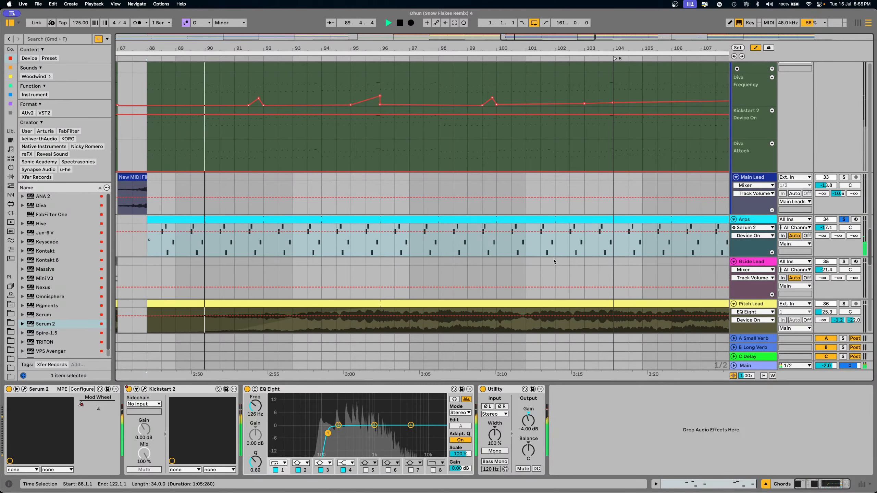
# - Show the Serum 2 CUTOFF automation on Arps track 34 and audition it from bar 102
pyautogui.click(748, 228)
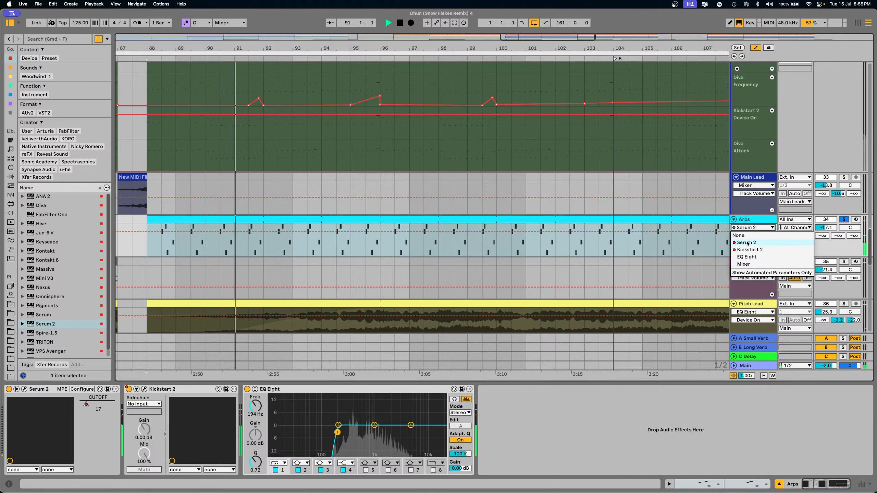
pyautogui.click(747, 243)
pyautogui.click(747, 236)
pyautogui.click(747, 251)
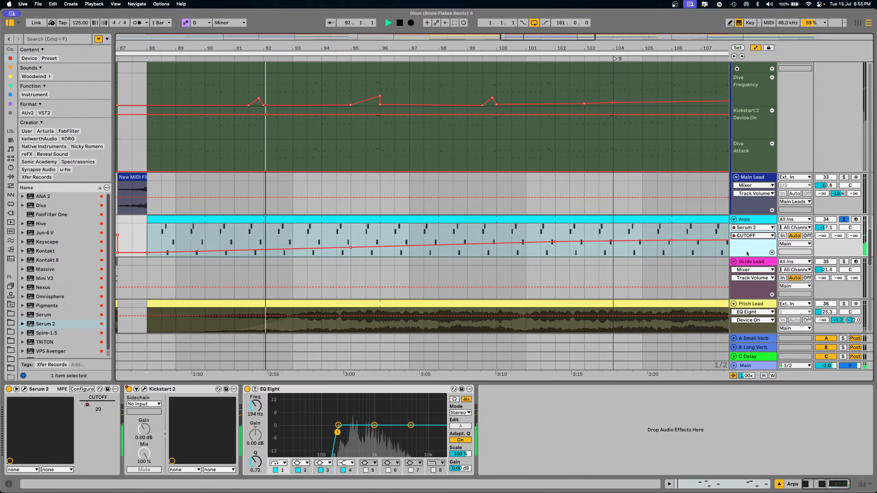
pyautogui.press('space')
pyautogui.click(551, 231)
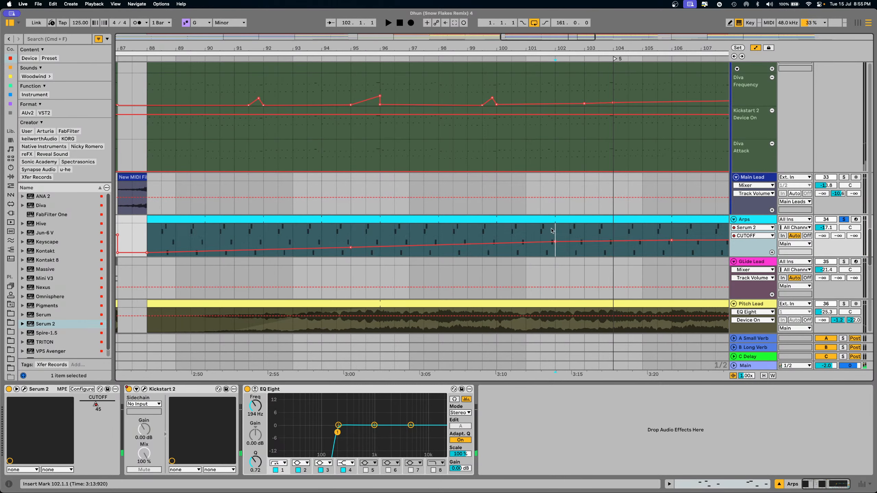
pyautogui.press('space')
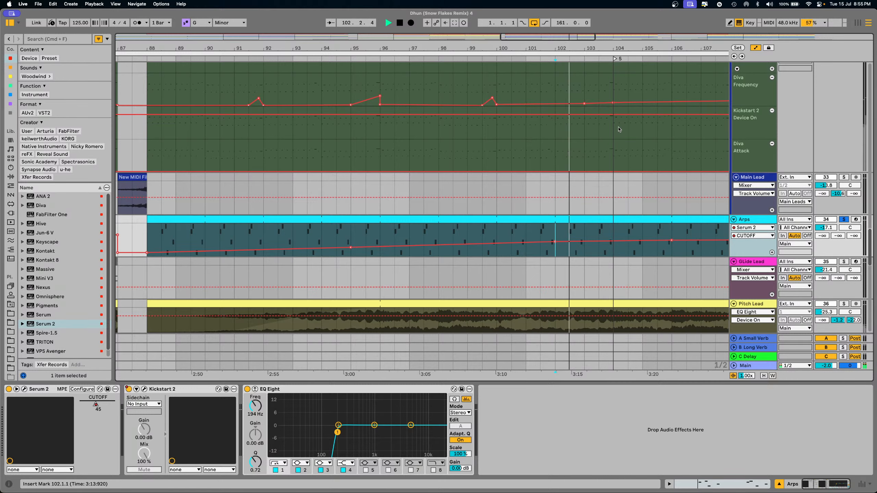
pyautogui.moveTo(509, 49); pyautogui.dragTo(277, 48)
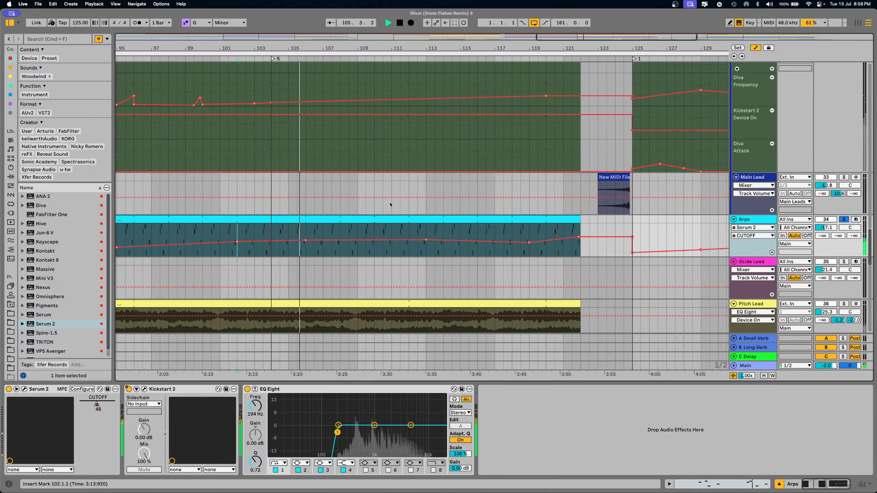
# - Open the Serum 2 instrument of Chords track 28 and audition the soloed chords from bar 104
pyautogui.scroll(10, 390, 204)
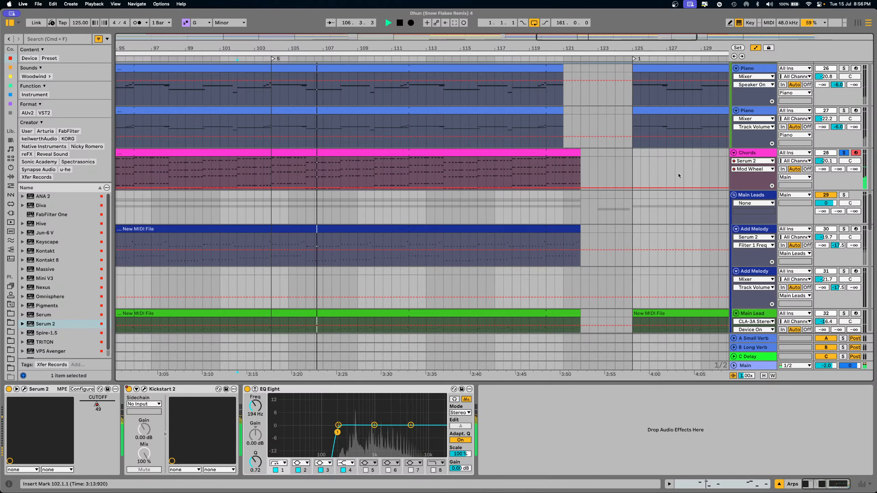
pyautogui.doubleClick(751, 153)
pyautogui.press('space')
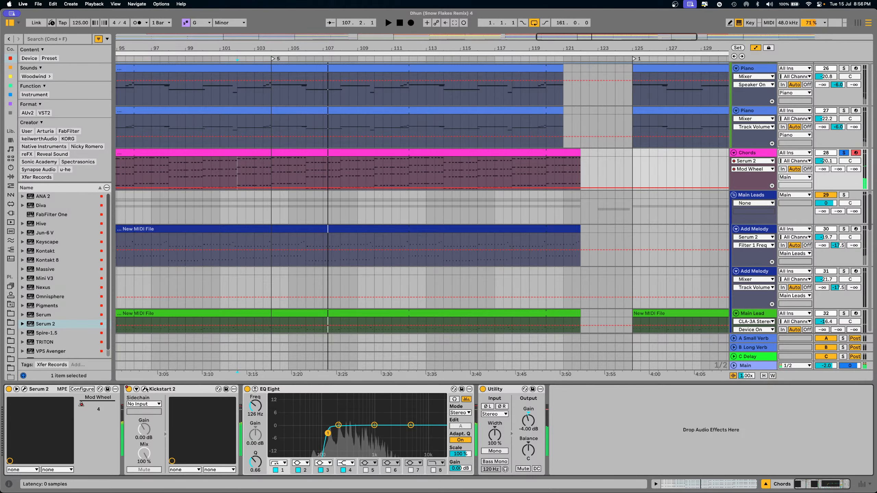
pyautogui.click(25, 389)
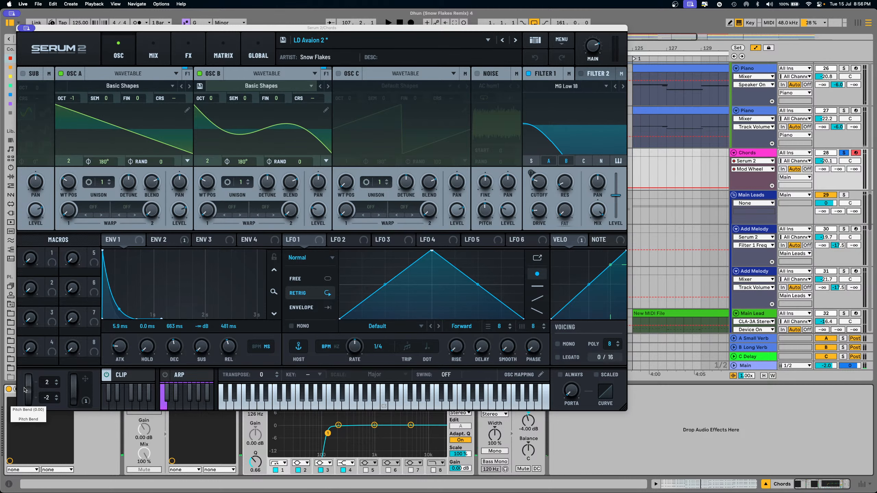
pyautogui.click(845, 153)
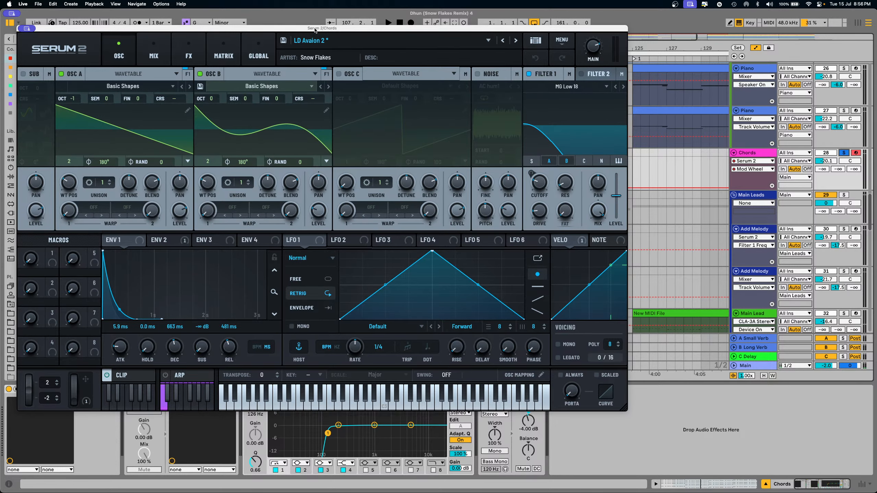
pyautogui.moveTo(313, 32); pyautogui.dragTo(397, 201)
pyautogui.click(268, 169)
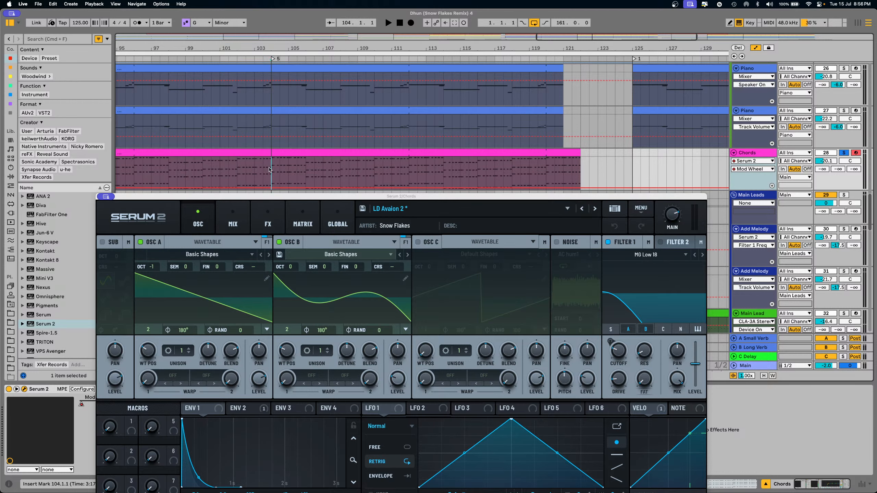
pyautogui.press('space')
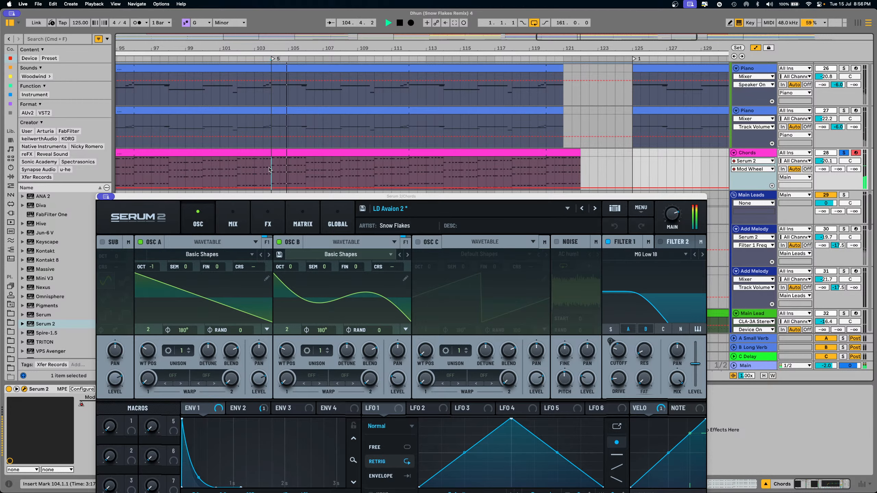
pyautogui.moveTo(323, 199); pyautogui.dragTo(348, 71)
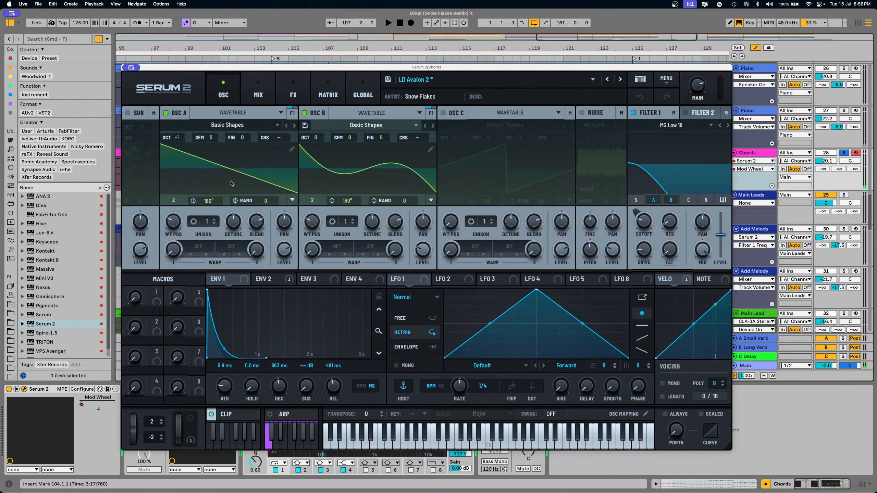
# - Examine the mixer and effects pages of the Chords Serum 2 preset, closing the plug-in window again
pyautogui.click(258, 93)
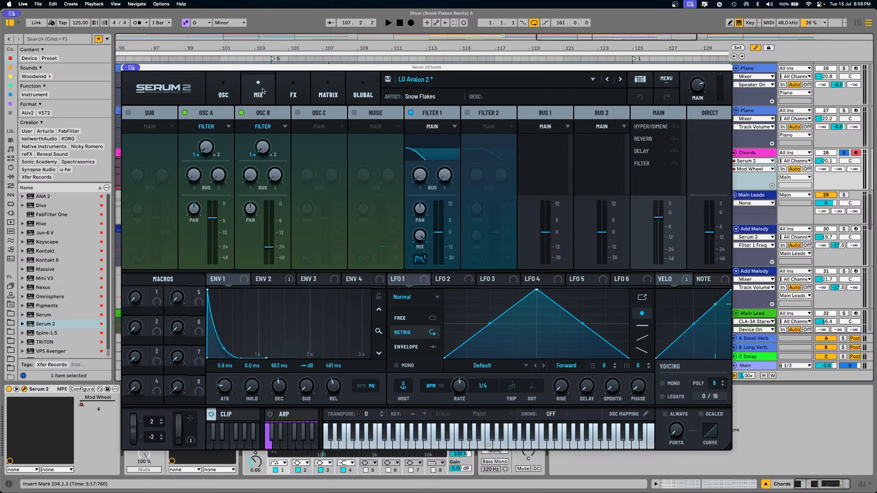
pyautogui.click(296, 95)
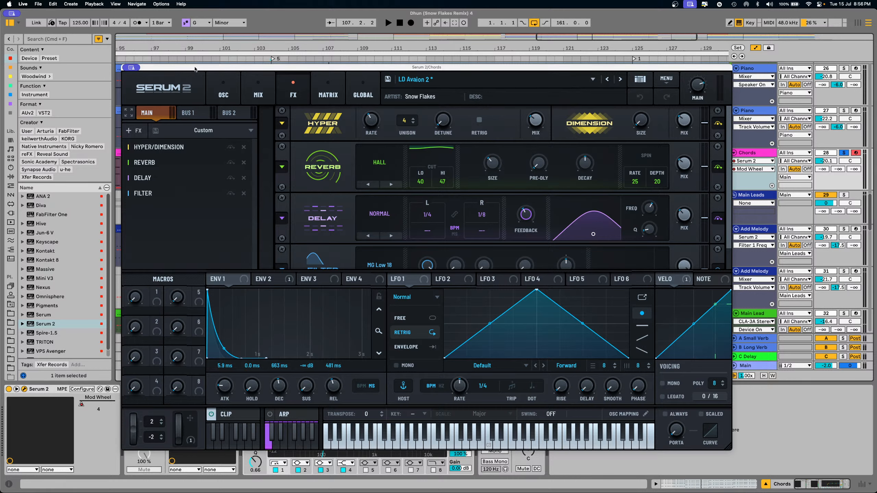
pyautogui.moveTo(128, 69)
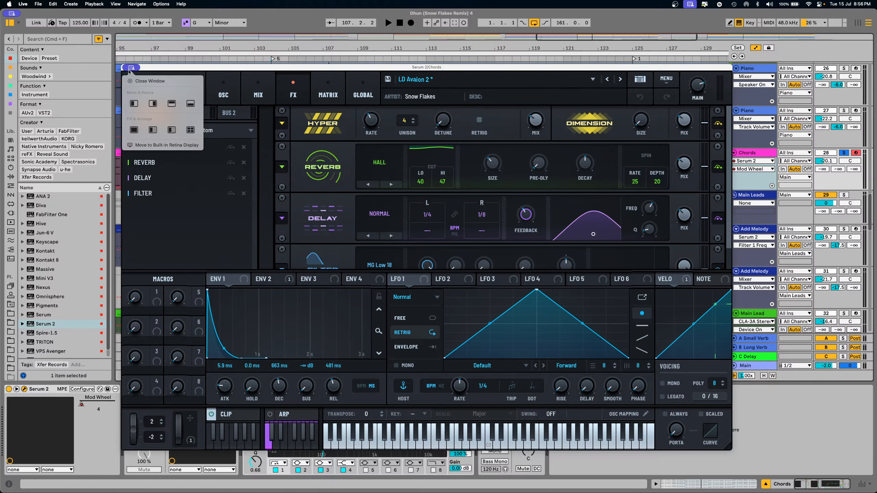
pyautogui.click(135, 81)
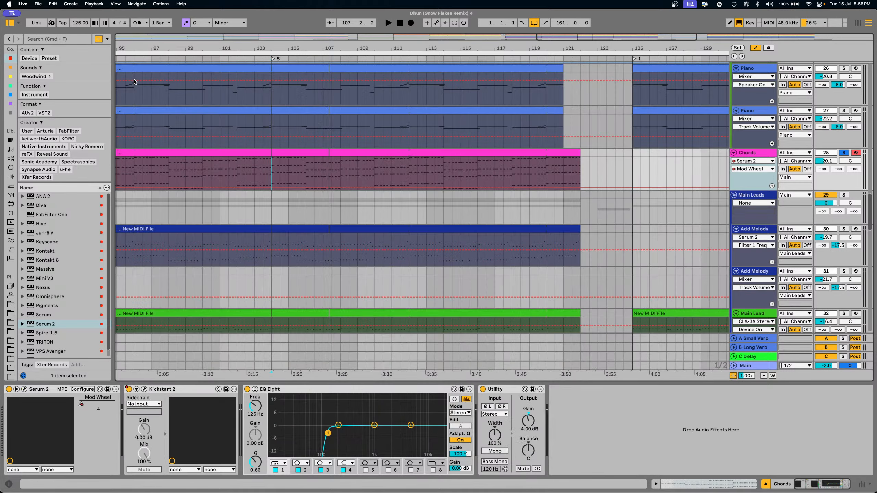
# - Turn off the Chords track solo, play the full mix from bar 104 and place the marker in vocal track 3 at bar 113
pyautogui.press('space')
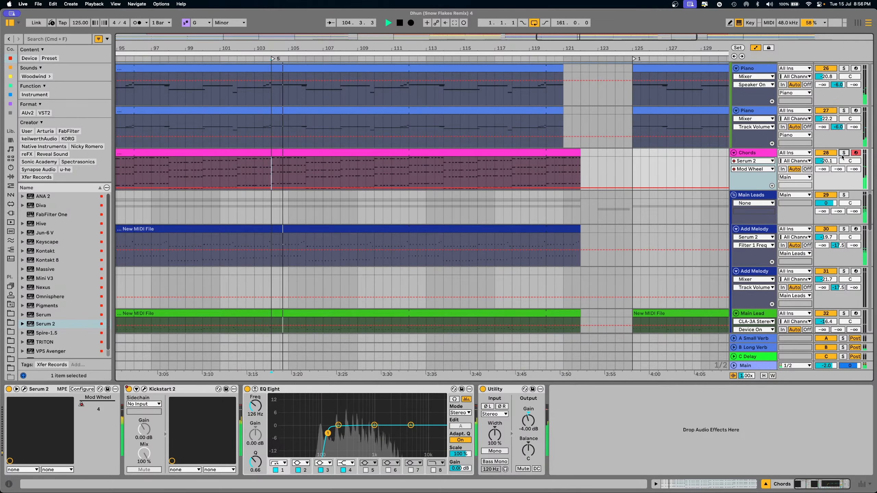
pyautogui.click(843, 153)
pyautogui.scroll(15, 448, 214)
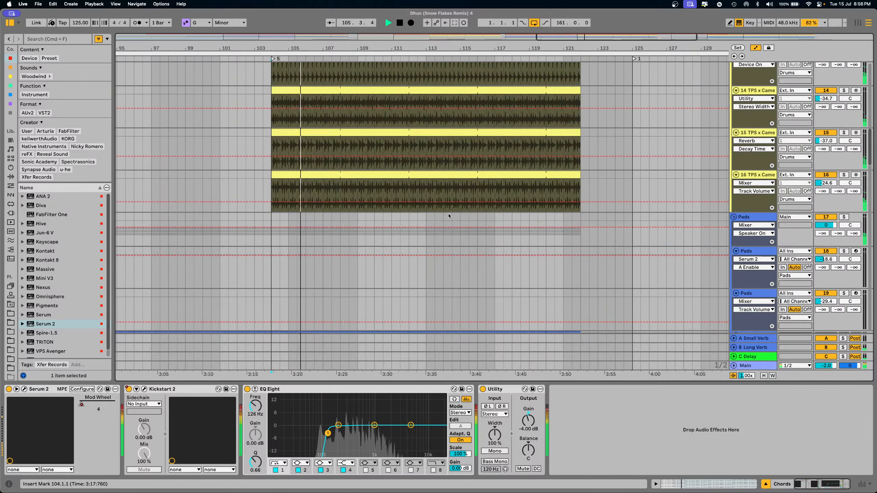
pyautogui.scroll(8, 448, 214)
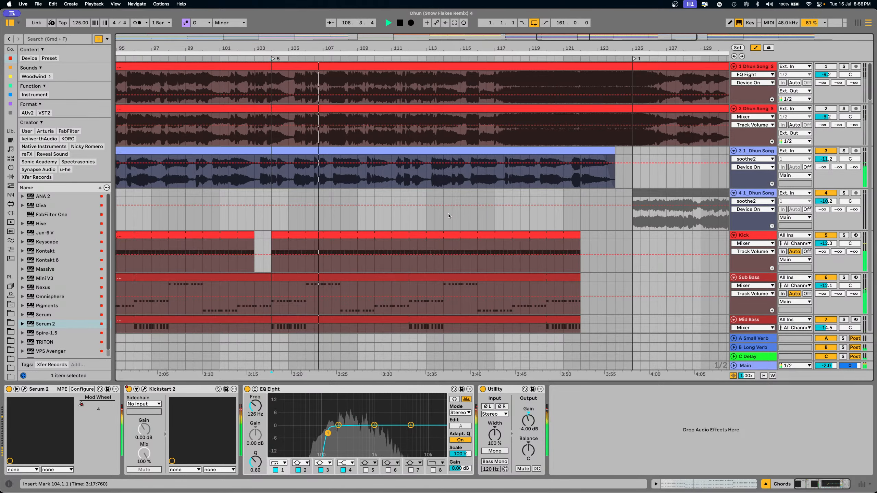
pyautogui.click(436, 174)
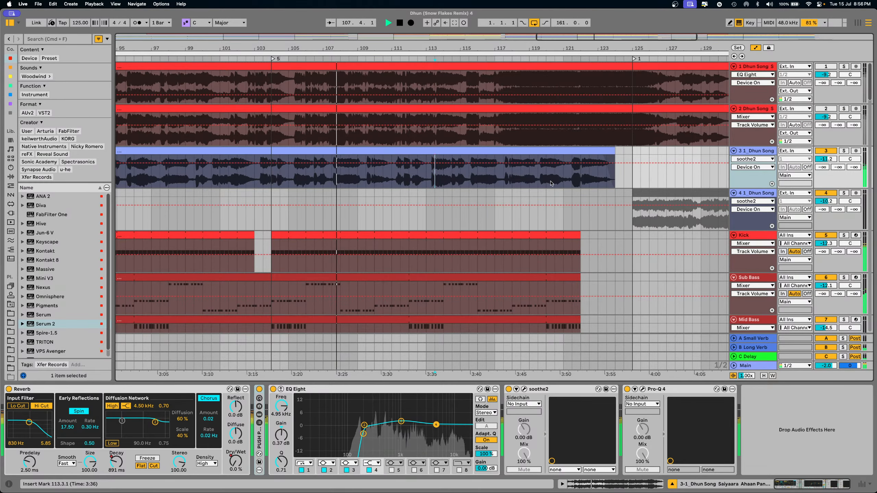
pyautogui.press('space')
# - Place the insert marker at bar 120 on Main Lead track 32 and solo the track
pyautogui.moveTo(609, 49); pyautogui.dragTo(392, 30)
pyautogui.scroll(-20, 423, 167)
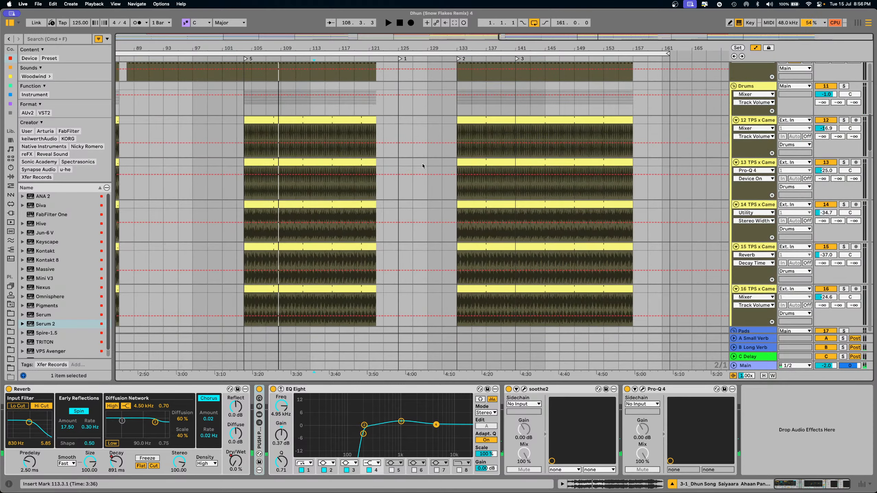
pyautogui.scroll(-15, 433, 193)
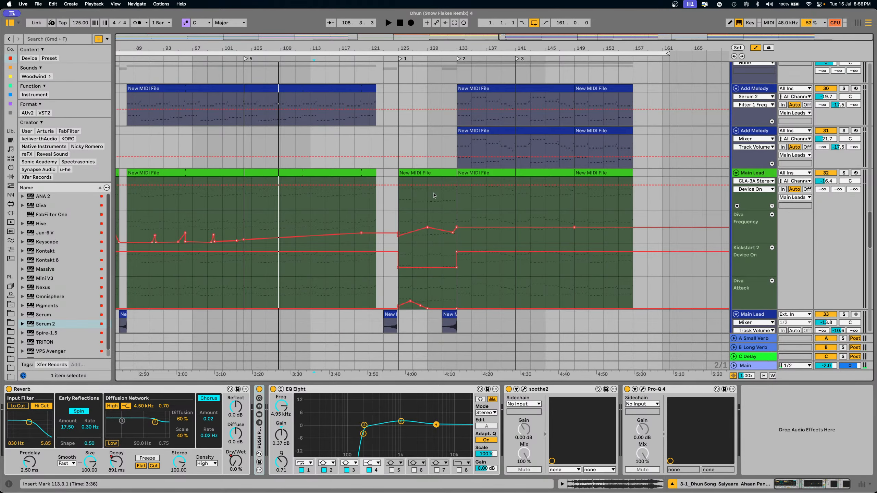
pyautogui.scroll(-10, 434, 196)
pyautogui.scroll(6, 434, 195)
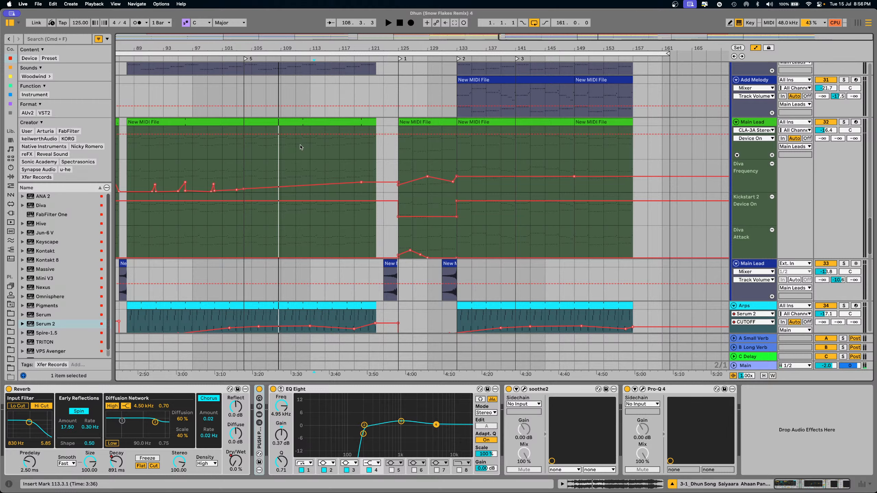
pyautogui.click(310, 147)
pyautogui.moveTo(336, 51); pyautogui.dragTo(266, 147)
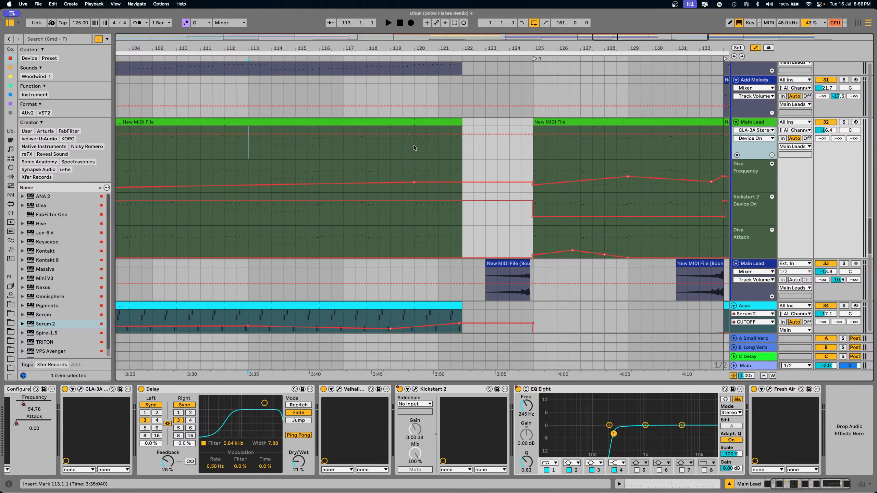
pyautogui.click(842, 124)
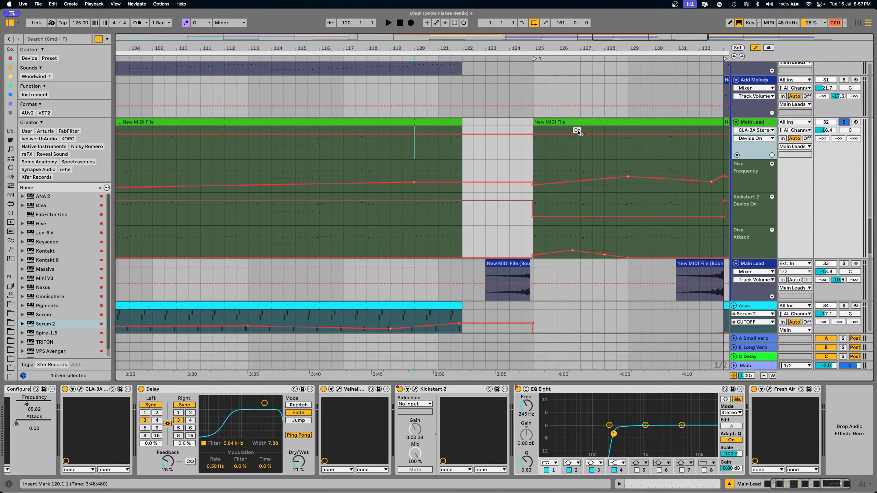
# - Select bars 120 to 127 across both Main Lead track 32 clips and examine their notes in the MIDI editor
pyautogui.moveTo(414, 152); pyautogui.dragTo(577, 141)
pyautogui.doubleClick(574, 123)
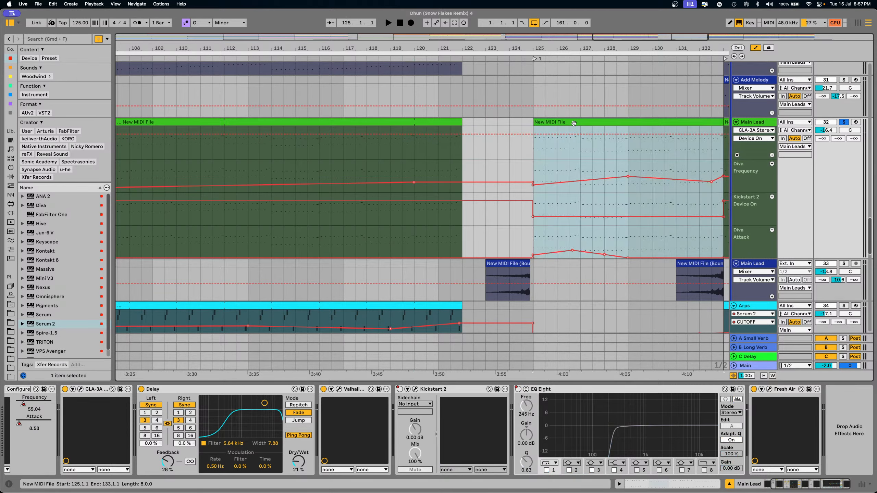
pyautogui.moveTo(414, 131); pyautogui.dragTo(580, 107)
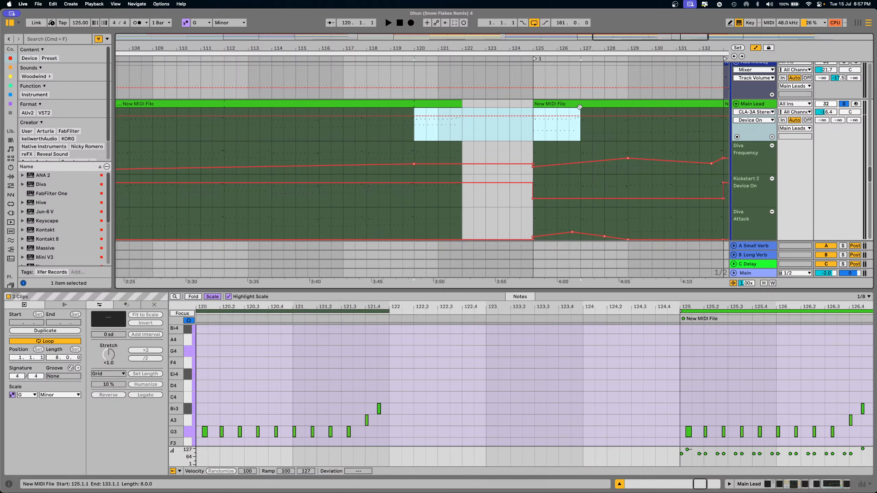
pyautogui.click(466, 133)
# - Move the Main Lead clip at bar 125 to bar 122 and show the notes of bars 120 to 124 in an enlarged editor
pyautogui.moveTo(573, 102); pyautogui.dragTo(502, 115)
pyautogui.moveTo(418, 135); pyautogui.dragTo(514, 126)
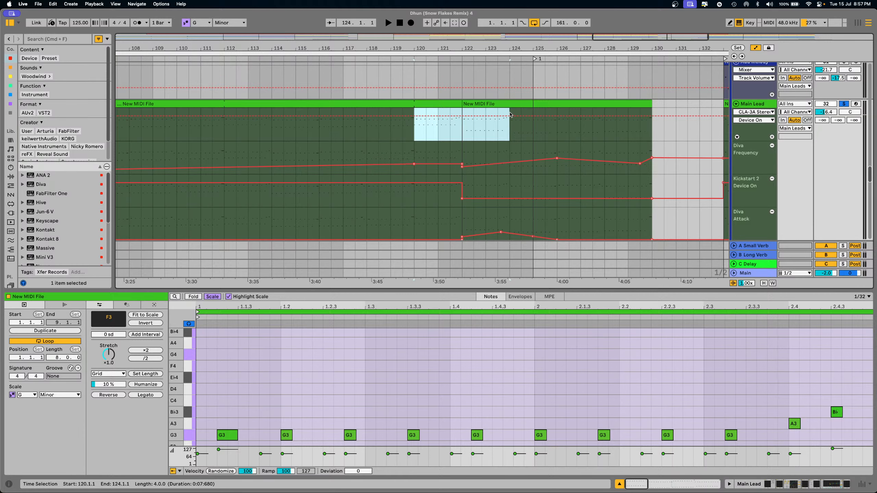
pyautogui.moveTo(443, 291); pyautogui.dragTo(416, 74)
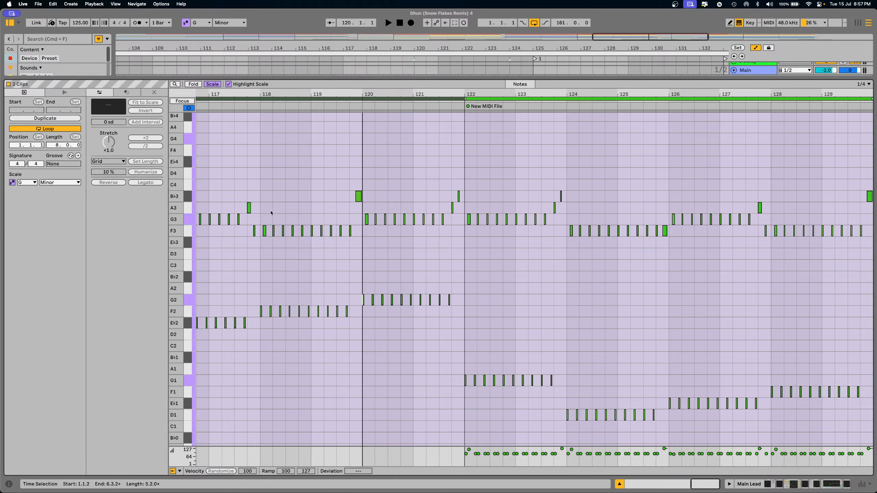
# - Audition the transition between the two adjoining Main Lead clips from bar 120, with both the arrangement and the notes in view
pyautogui.press('space')
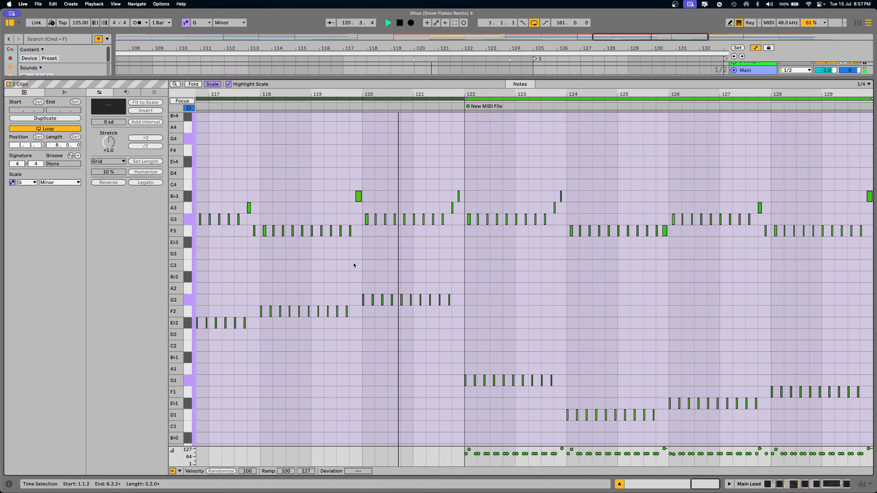
pyautogui.press('space')
pyautogui.moveTo(434, 78); pyautogui.dragTo(433, 161)
pyautogui.scroll(-2, 420, 126)
pyautogui.press('space')
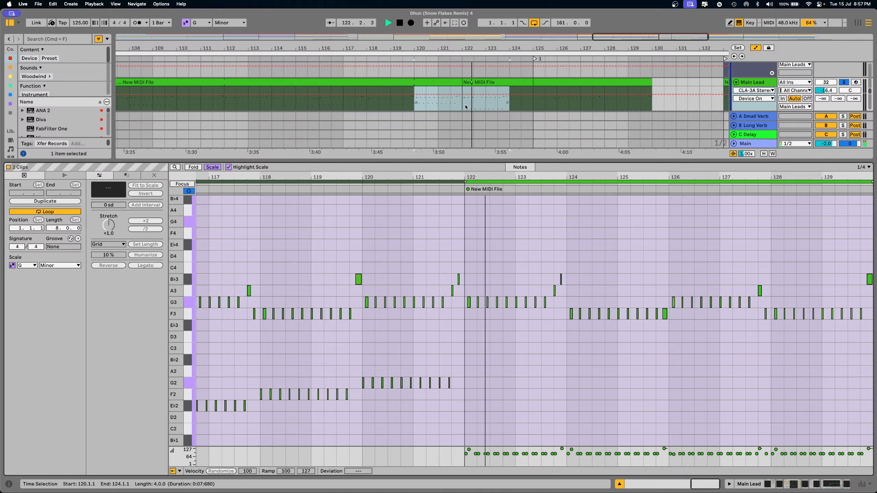
pyautogui.press('space')
pyautogui.press('space')
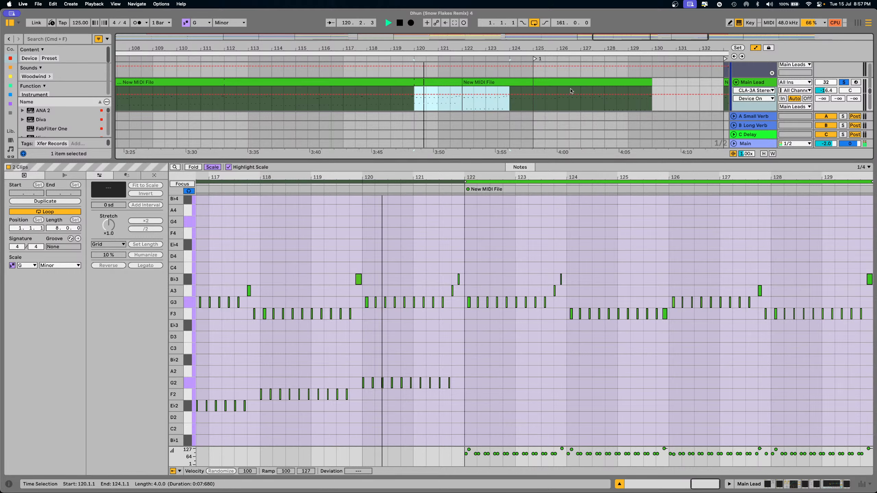
# - Stop playback, move the Main Lead clip from bar 122 back to bar 125 and select it
pyautogui.press('space')
pyautogui.moveTo(483, 83); pyautogui.dragTo(556, 87)
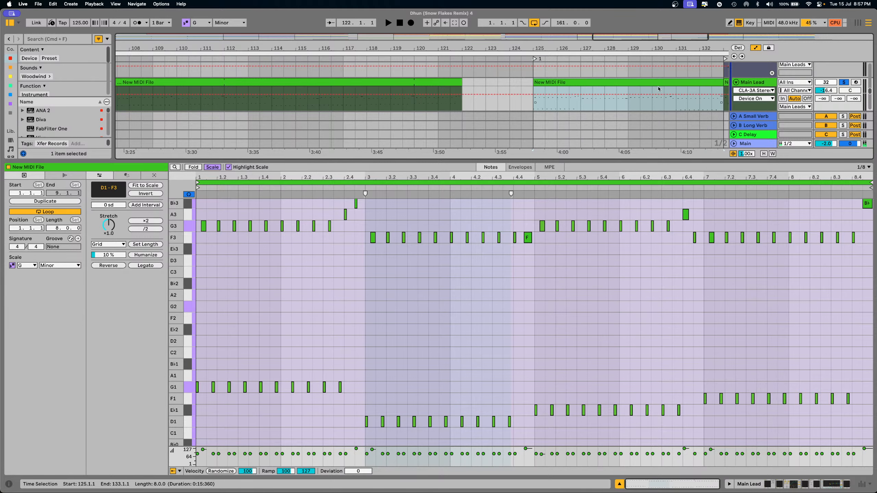
pyautogui.click(632, 106)
pyautogui.press('space')
pyautogui.press('space')
pyautogui.click(586, 84)
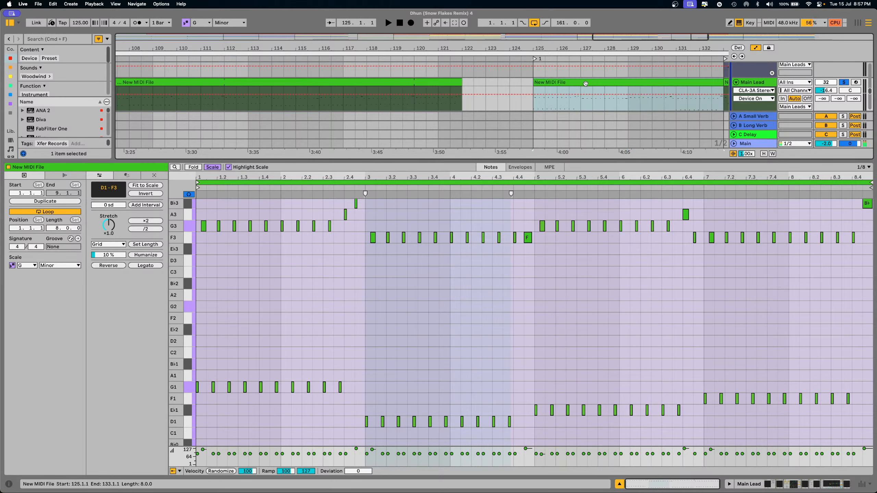
# - Play the Main Lead from bar 125 and examine the notes of the clips at bars 125 and 133 together
pyautogui.press('space')
pyautogui.press('super+d')
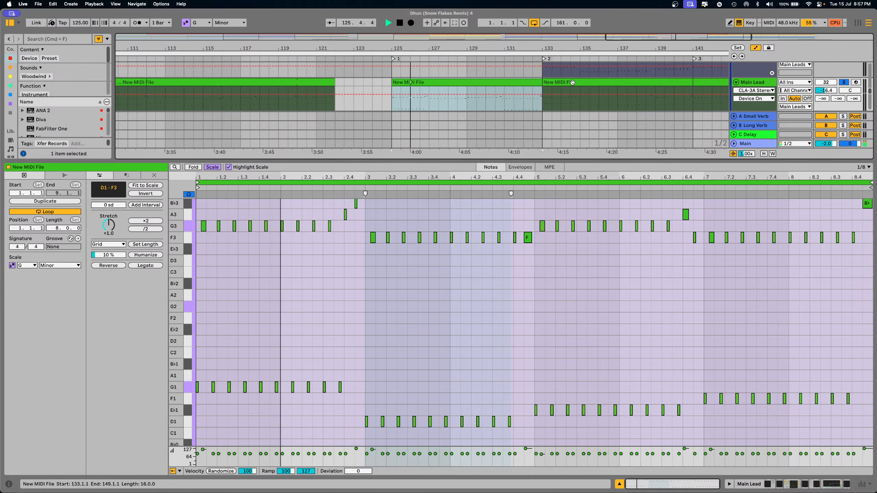
pyautogui.keyDown('shift'); pyautogui.click(573, 83); pyautogui.keyUp('shift')
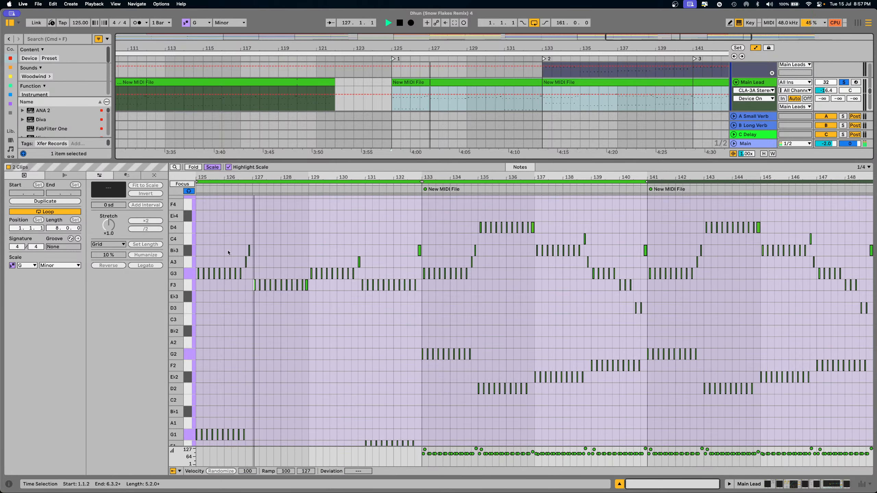
pyautogui.click(9, 485)
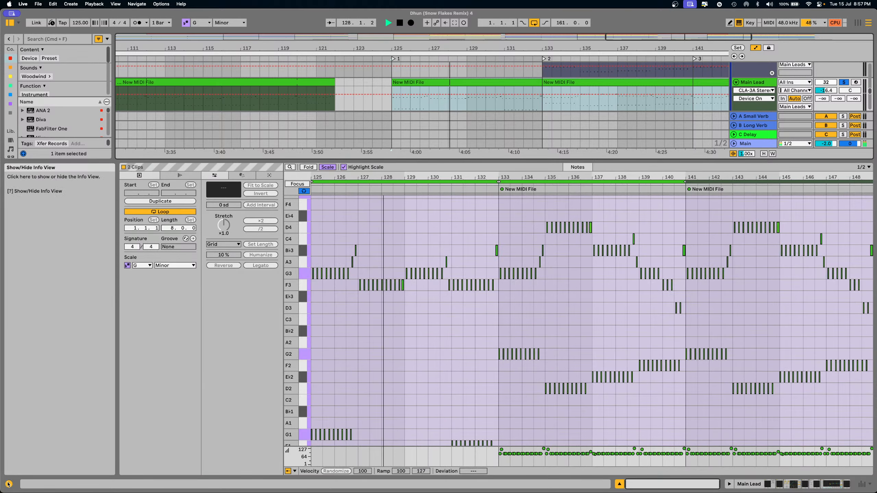
pyautogui.click(8, 484)
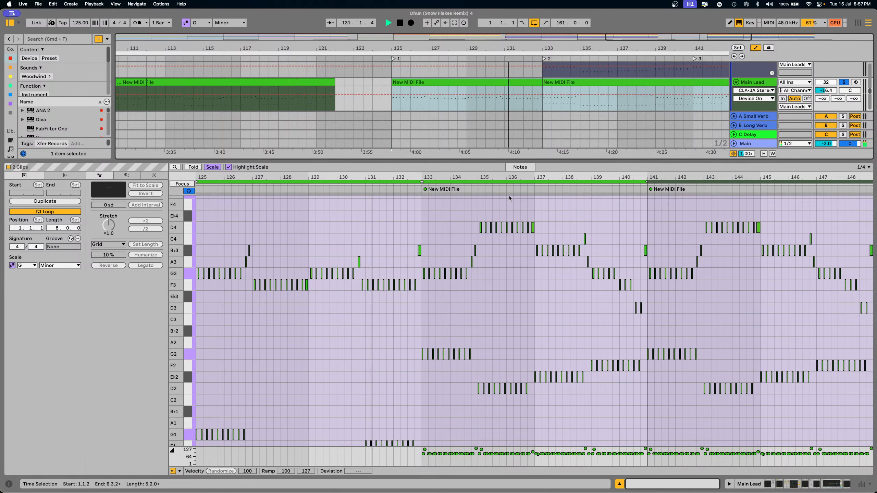
pyautogui.moveTo(424, 177)
pyautogui.mouseDown()
pyautogui.moveTo(424, 204)
pyautogui.moveTo(424, 177)
pyautogui.mouseUp()
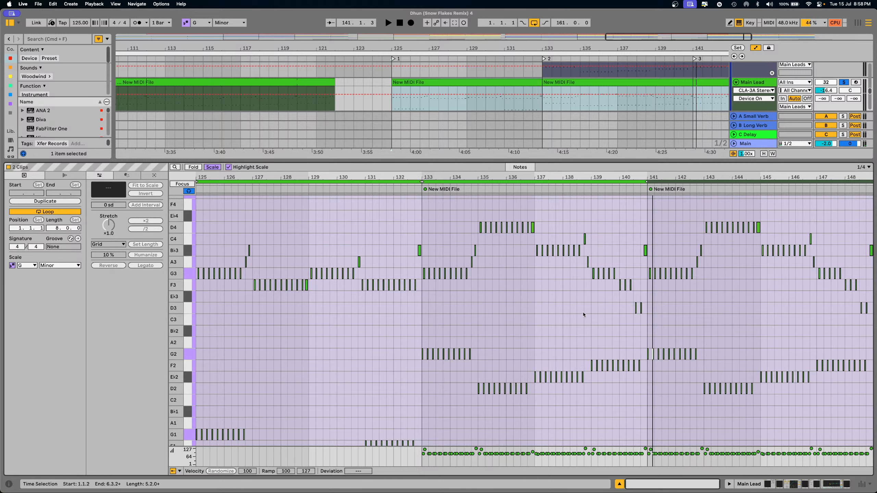
# - Examine the chord notes of the Pads track 21 clip at bar 133 in an enlarged MIDI editor, then return to the arrangement
pyautogui.click(620, 486)
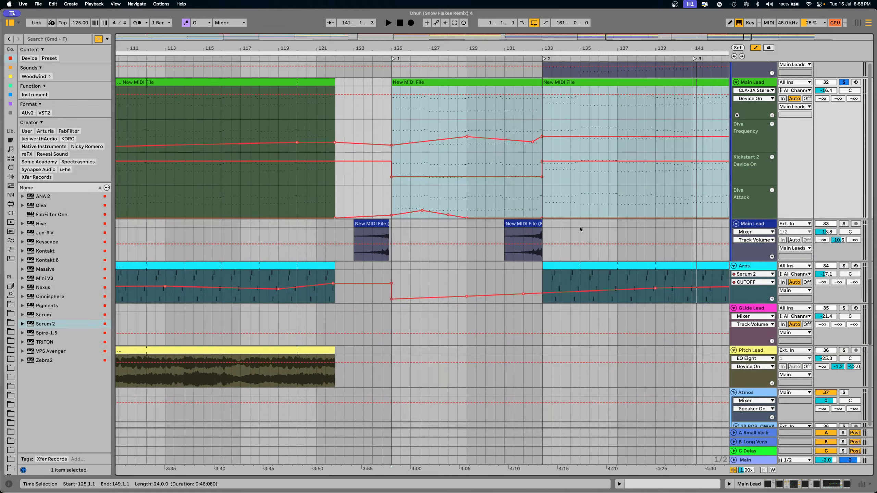
pyautogui.click(551, 101)
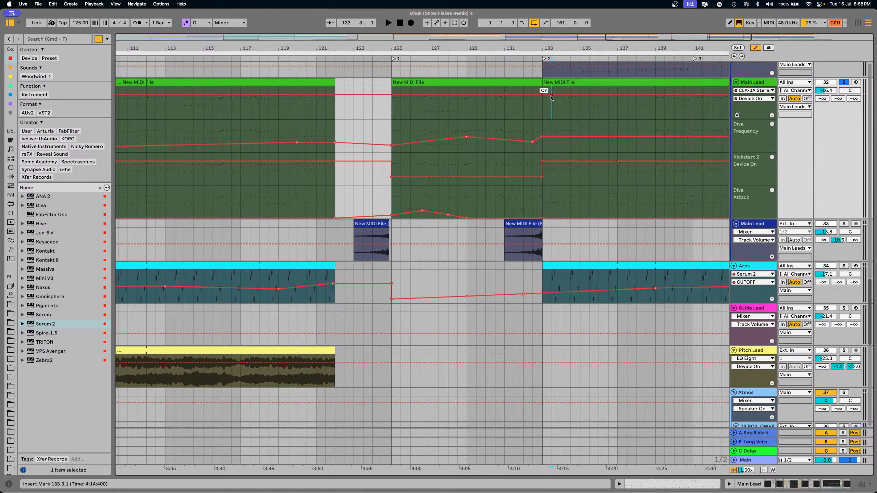
pyautogui.scroll(10, 588, 212)
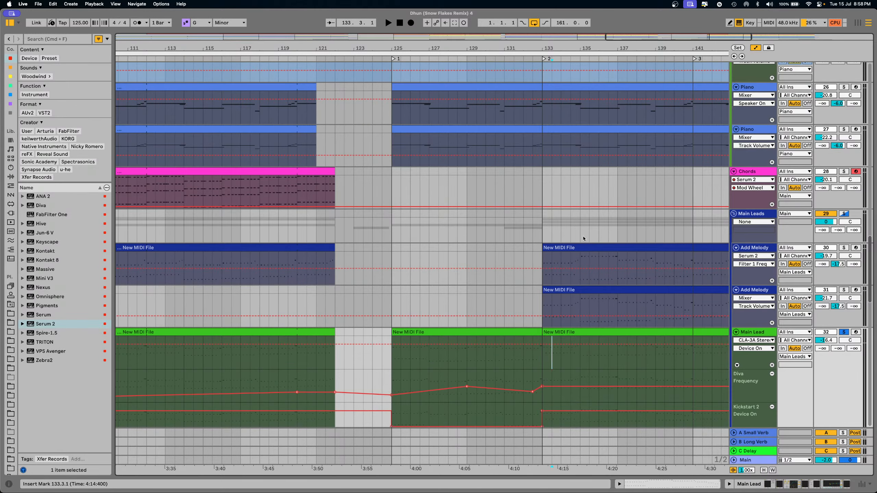
pyautogui.scroll(6, 583, 238)
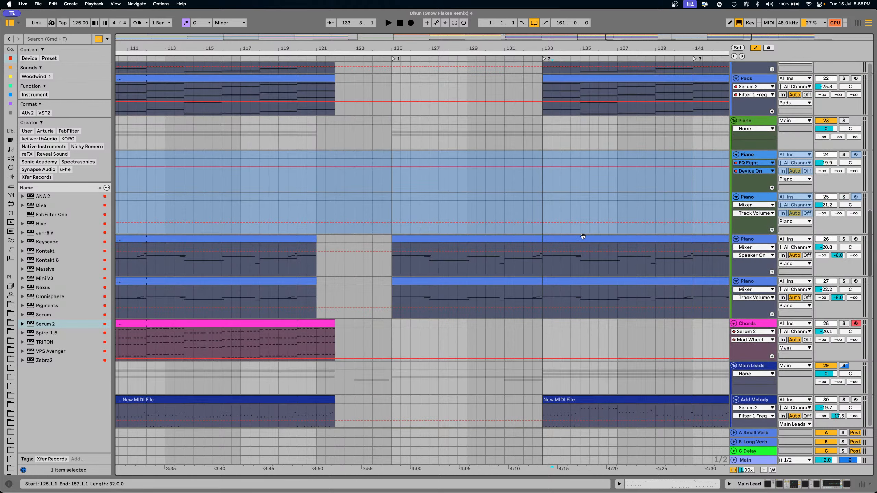
pyautogui.scroll(-3, 583, 237)
pyautogui.scroll(6, 583, 236)
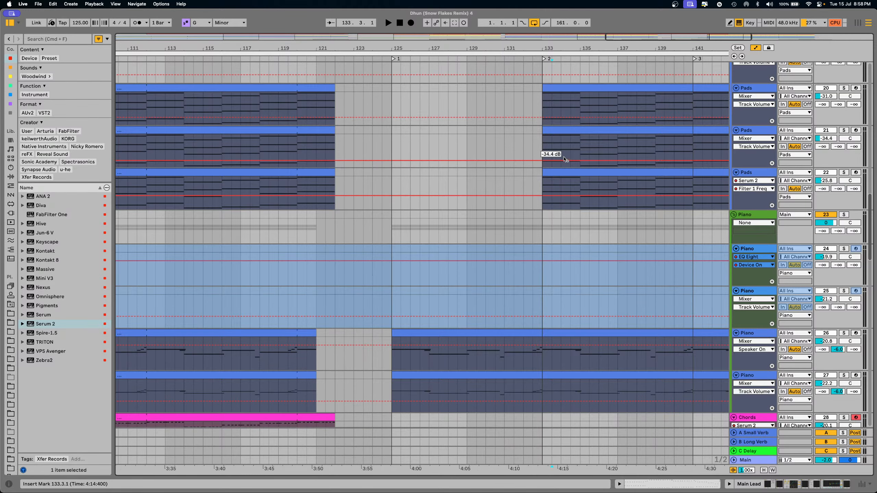
pyautogui.doubleClick(566, 133)
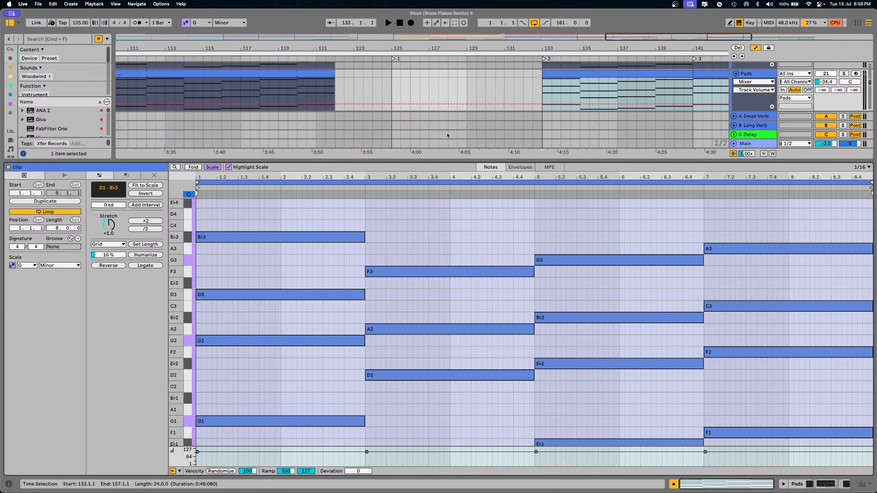
pyautogui.moveTo(401, 162); pyautogui.dragTo(397, 78)
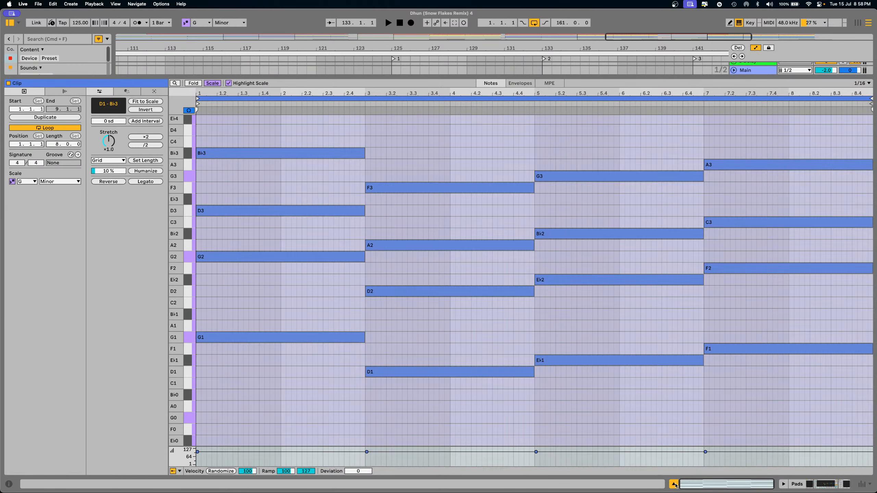
pyautogui.click(673, 484)
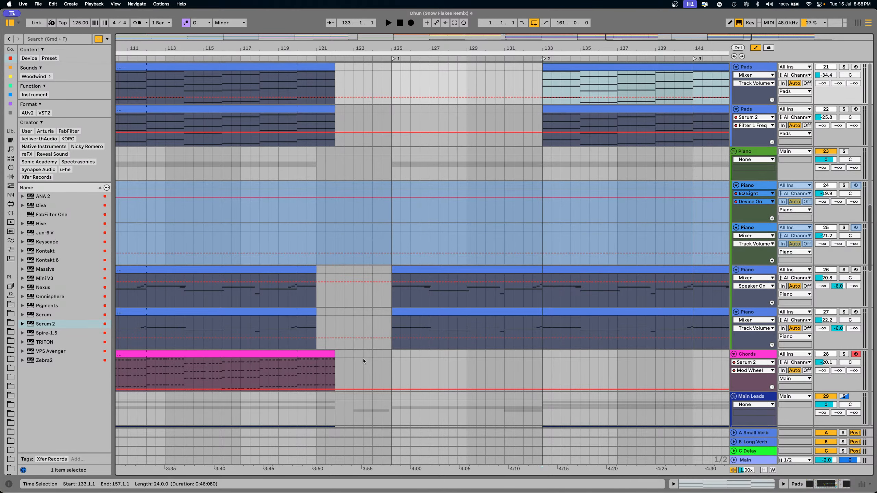
# - Review the full-length arrangement from the Pads and Piano tracks through the leads, arps and atmos down to the Fx tracks
pyautogui.scroll(2, 363, 358)
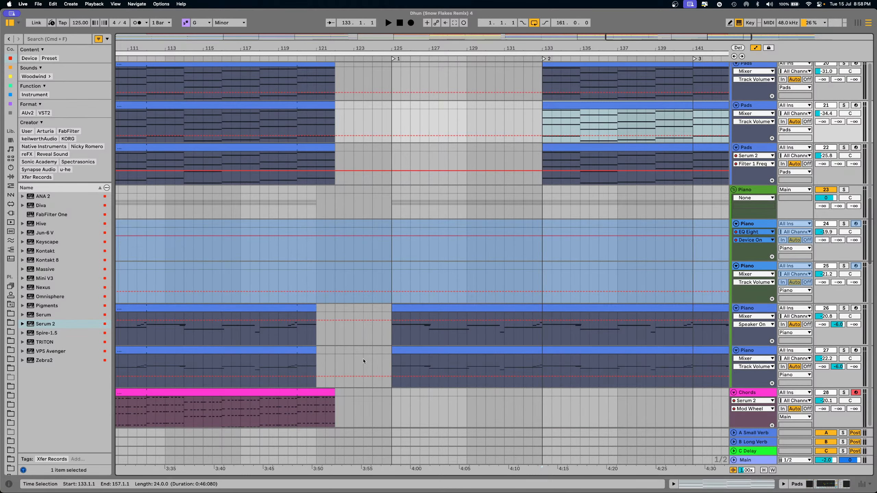
pyautogui.scroll(3, 363, 359)
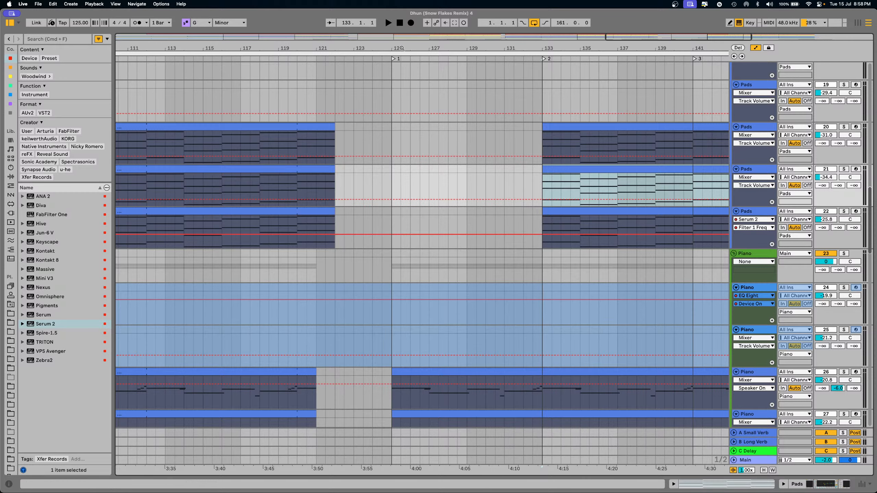
pyautogui.moveTo(402, 49); pyautogui.dragTo(568, 15)
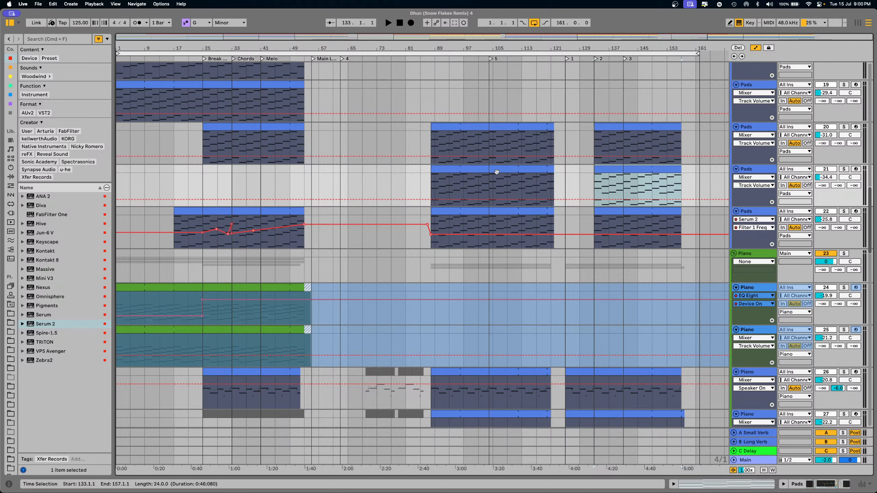
pyautogui.scroll(-10, 489, 309)
pyautogui.scroll(-1, 489, 310)
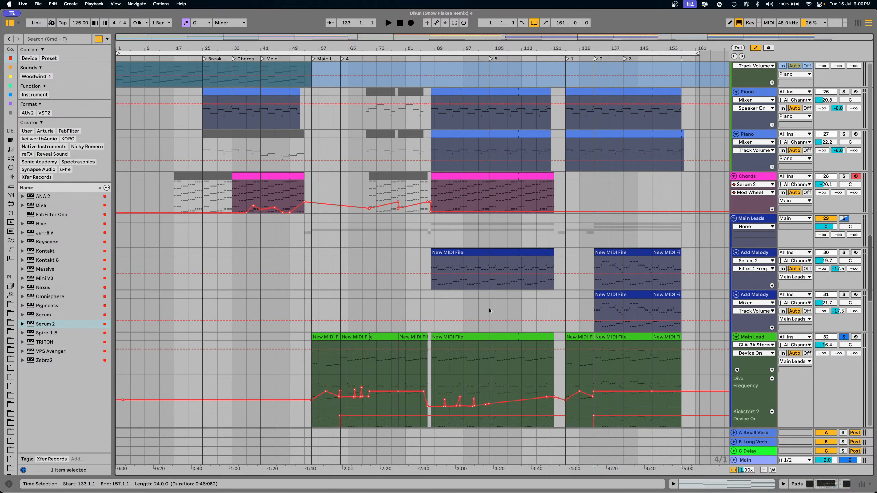
pyautogui.scroll(-2, 488, 310)
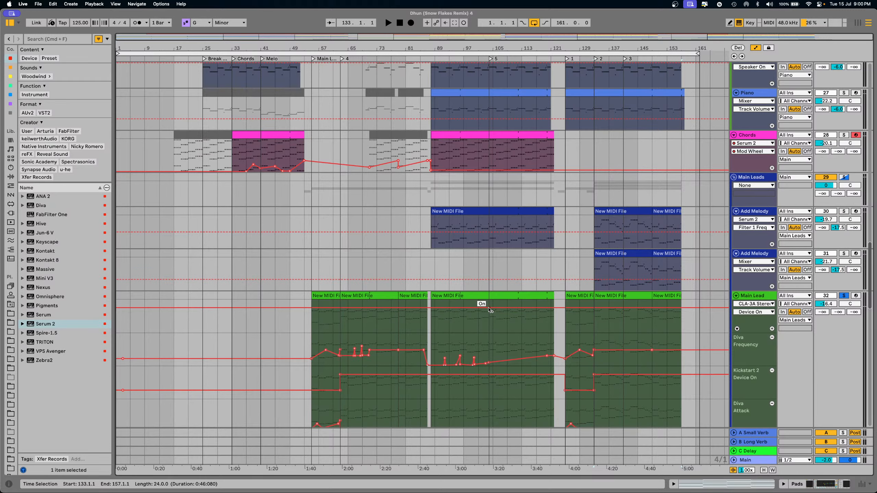
pyautogui.scroll(-5, 490, 310)
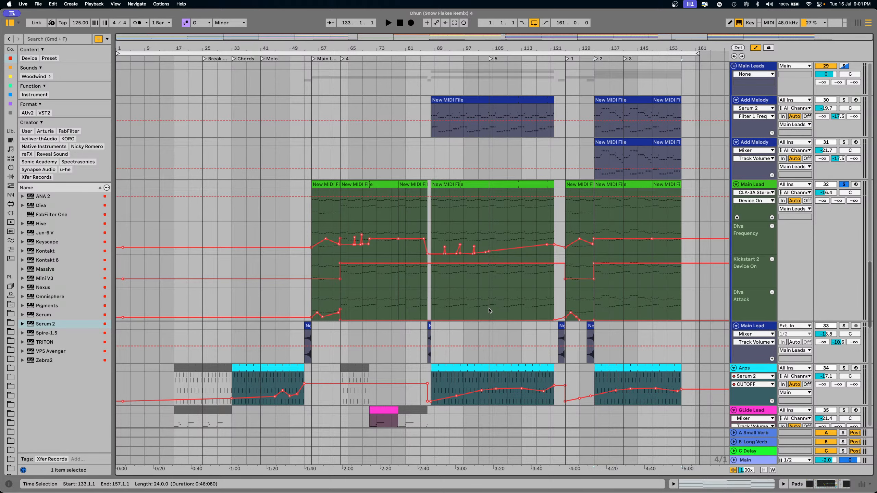
pyautogui.scroll(-15, 490, 310)
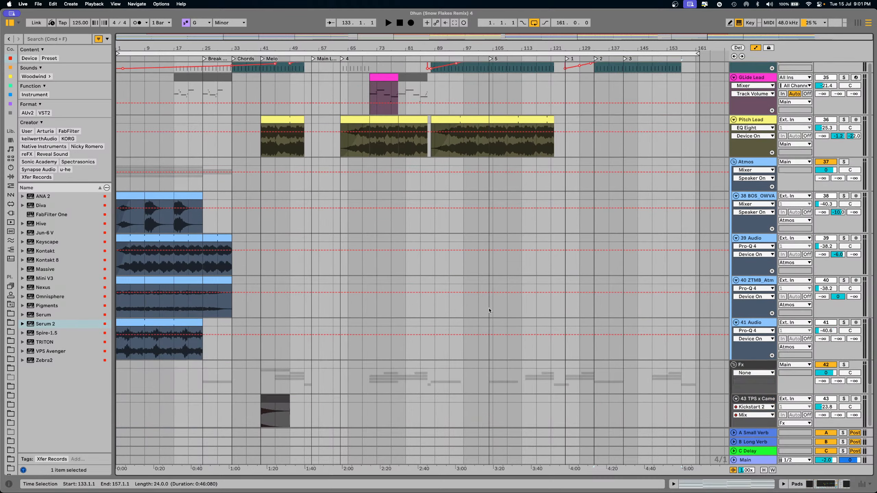
pyautogui.scroll(-8, 489, 310)
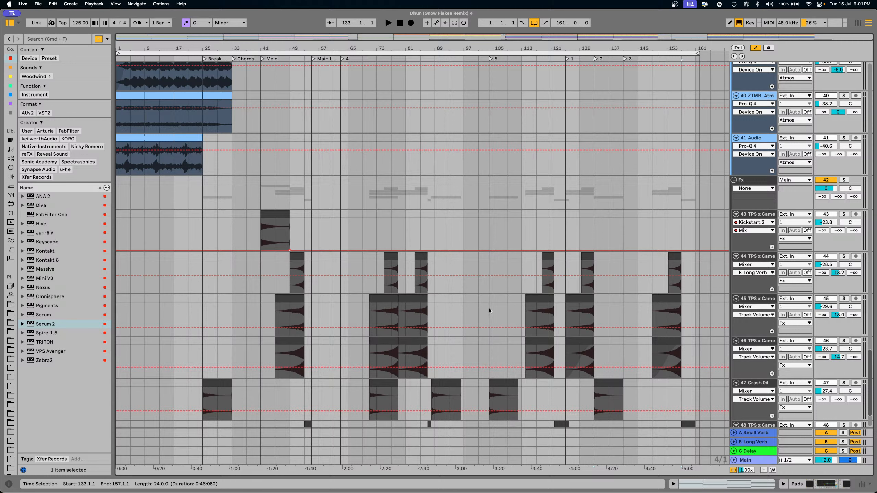